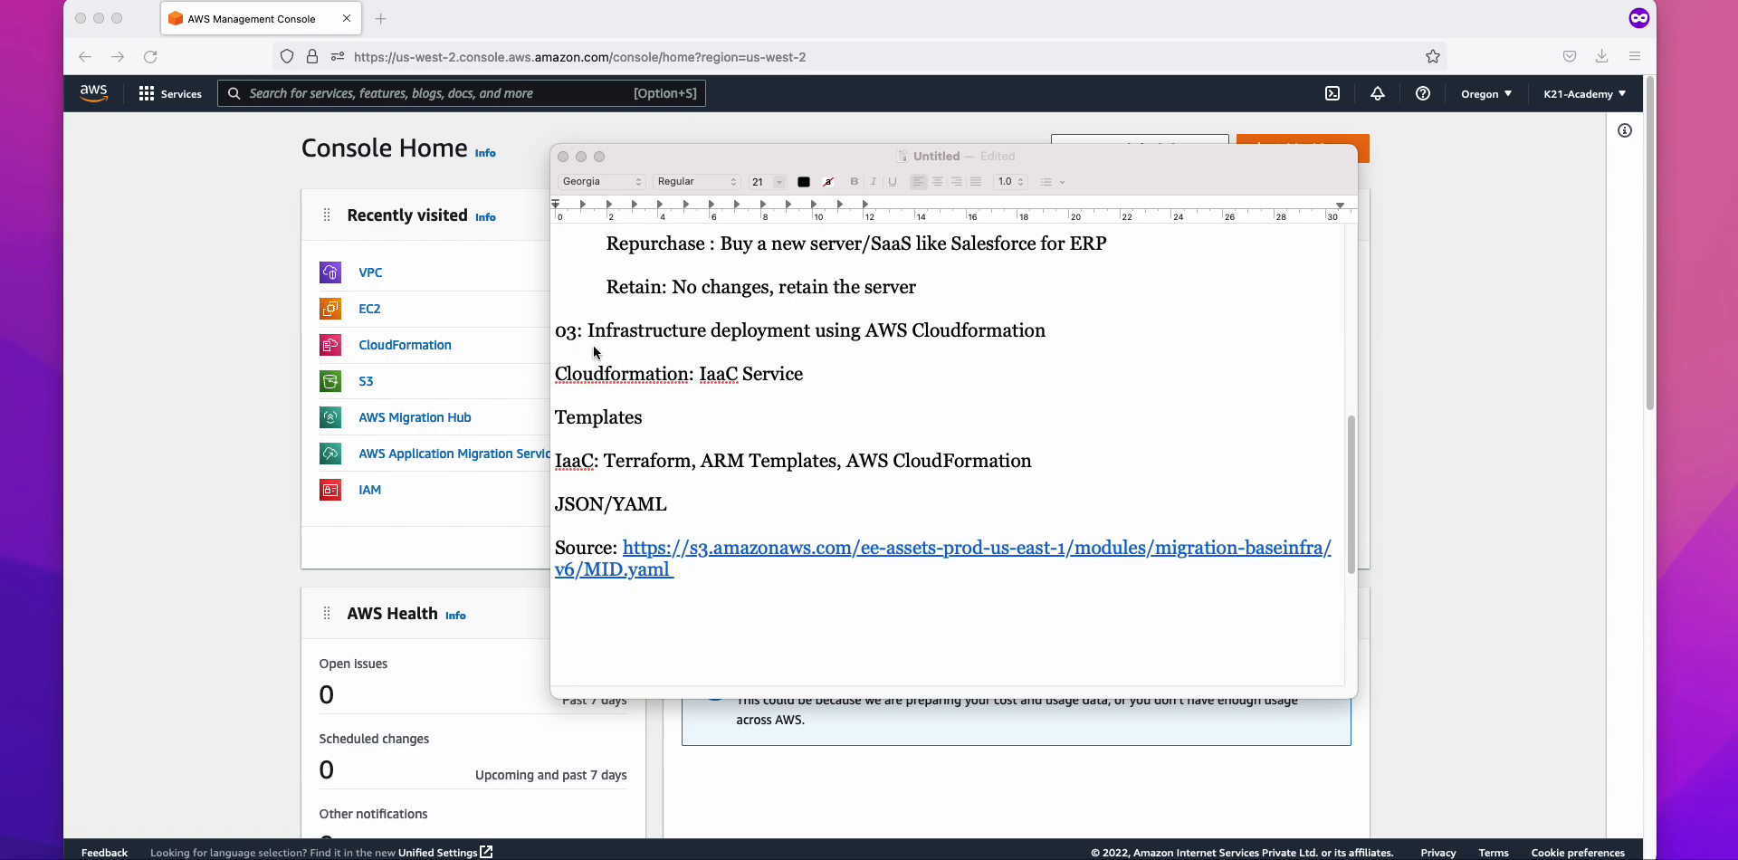
# Step: Duplicate the 03 heading at the document end and renumber it as '04: Walkthrough of the Infrastructure'
pyautogui.moveTo(1086, 332); pyautogui.dragTo(511, 332)
pyautogui.press('super+c')
pyautogui.click(573, 615)
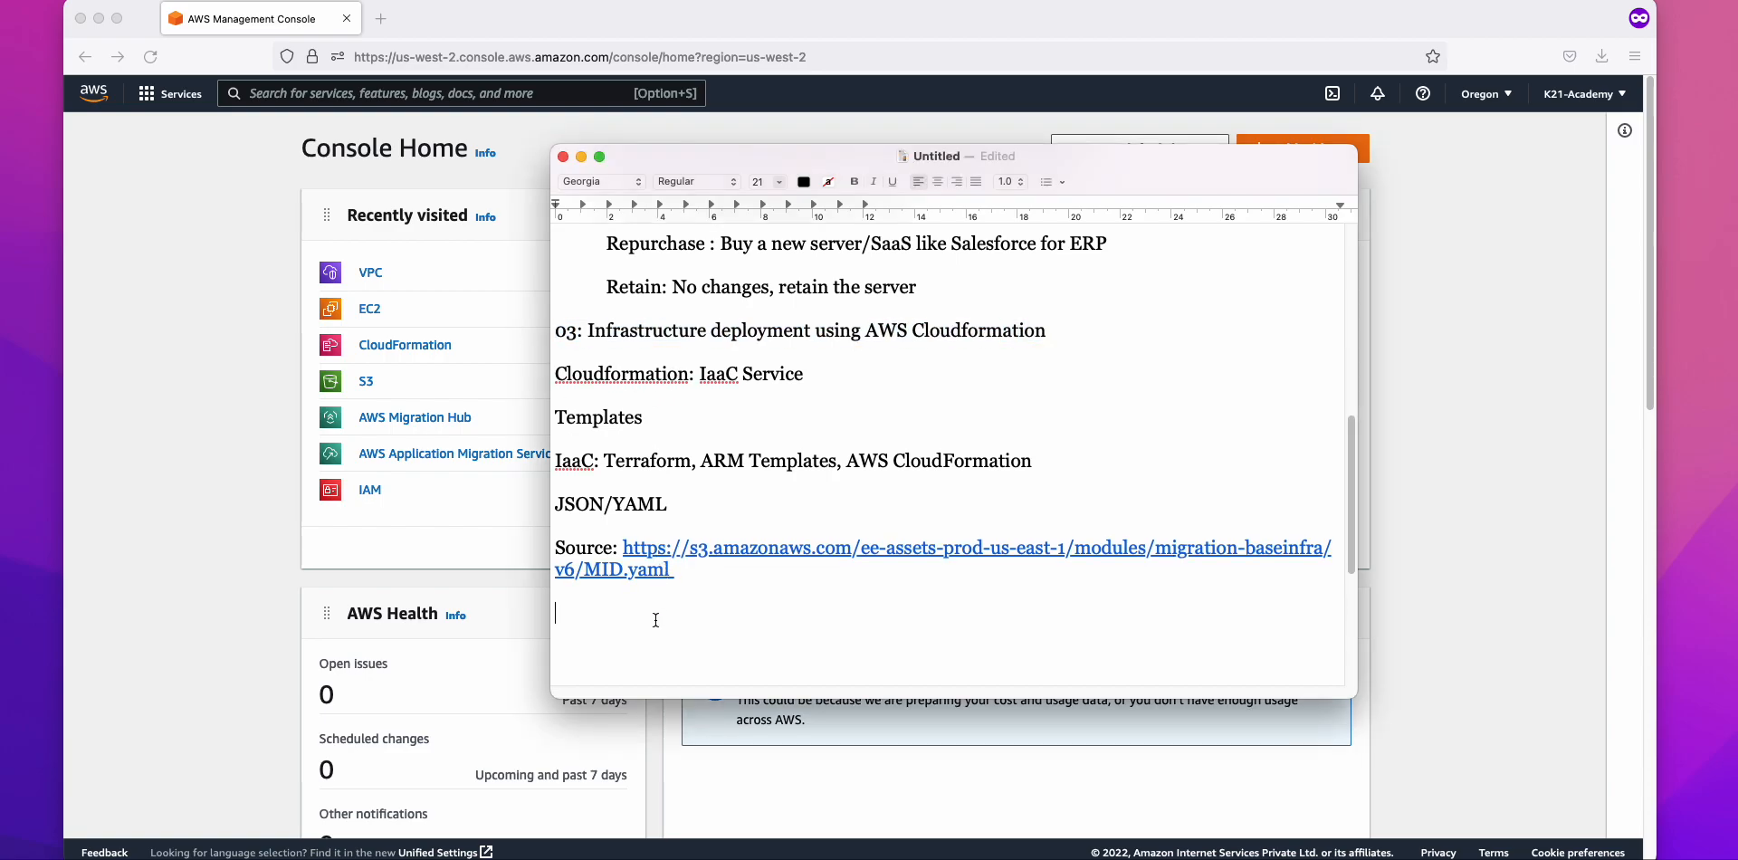
pyautogui.press('super+v')
pyautogui.press('BackSpace')
pyautogui.write('4')
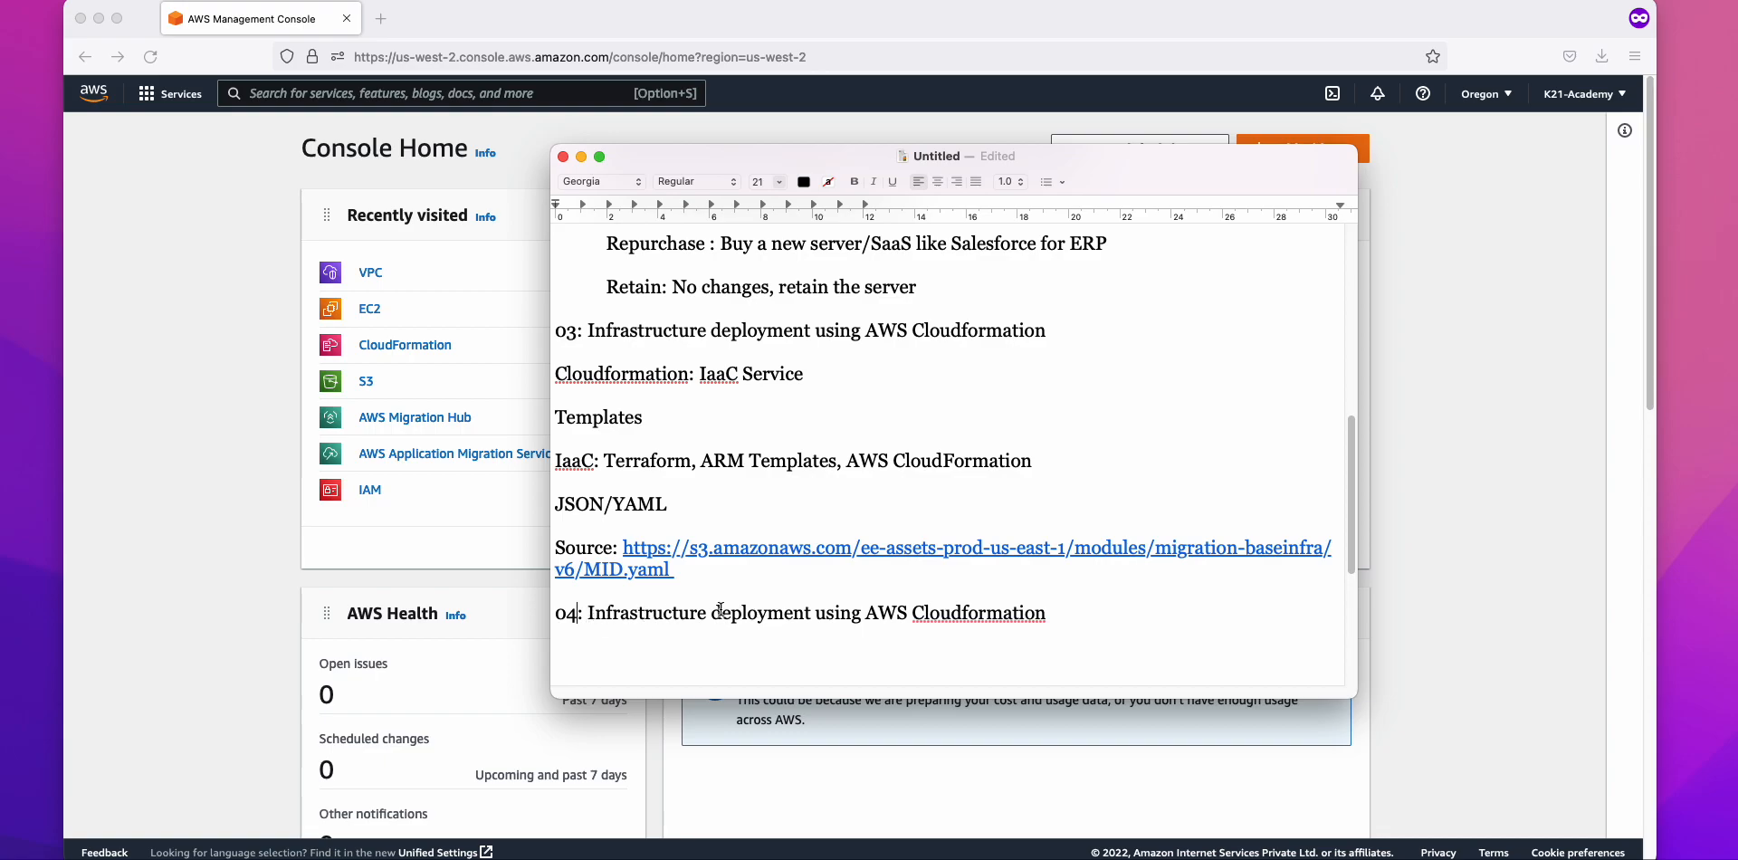
pyautogui.moveTo(584, 614); pyautogui.dragTo(596, 614)
pyautogui.write('Walkt')
pyautogui.write('hrough o')
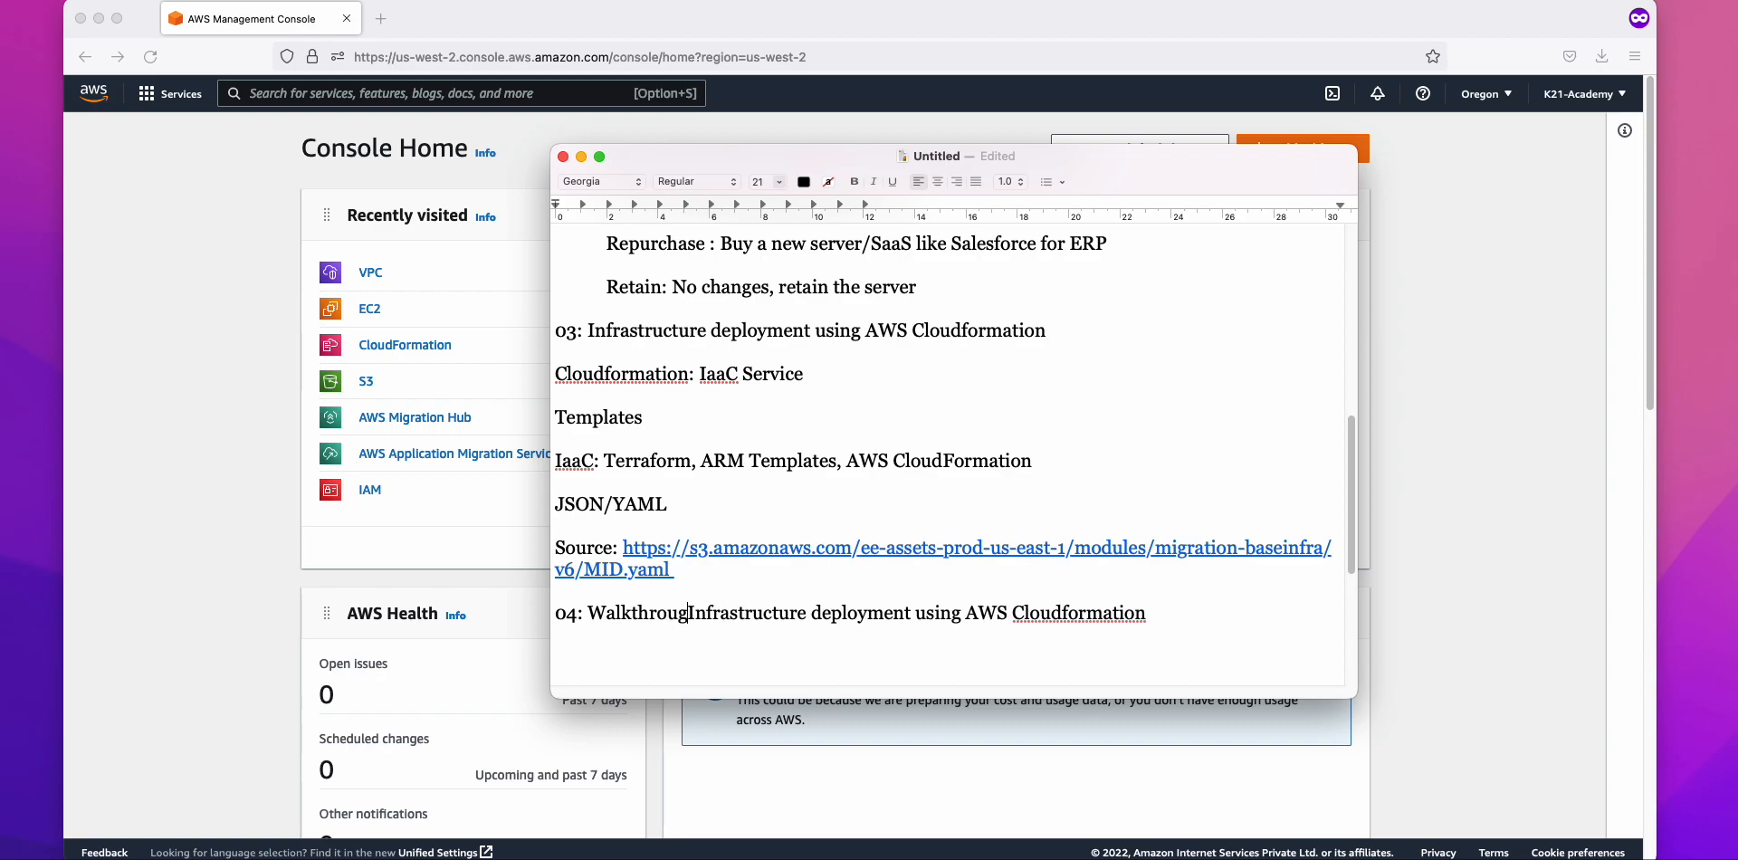
pyautogui.write('f the')
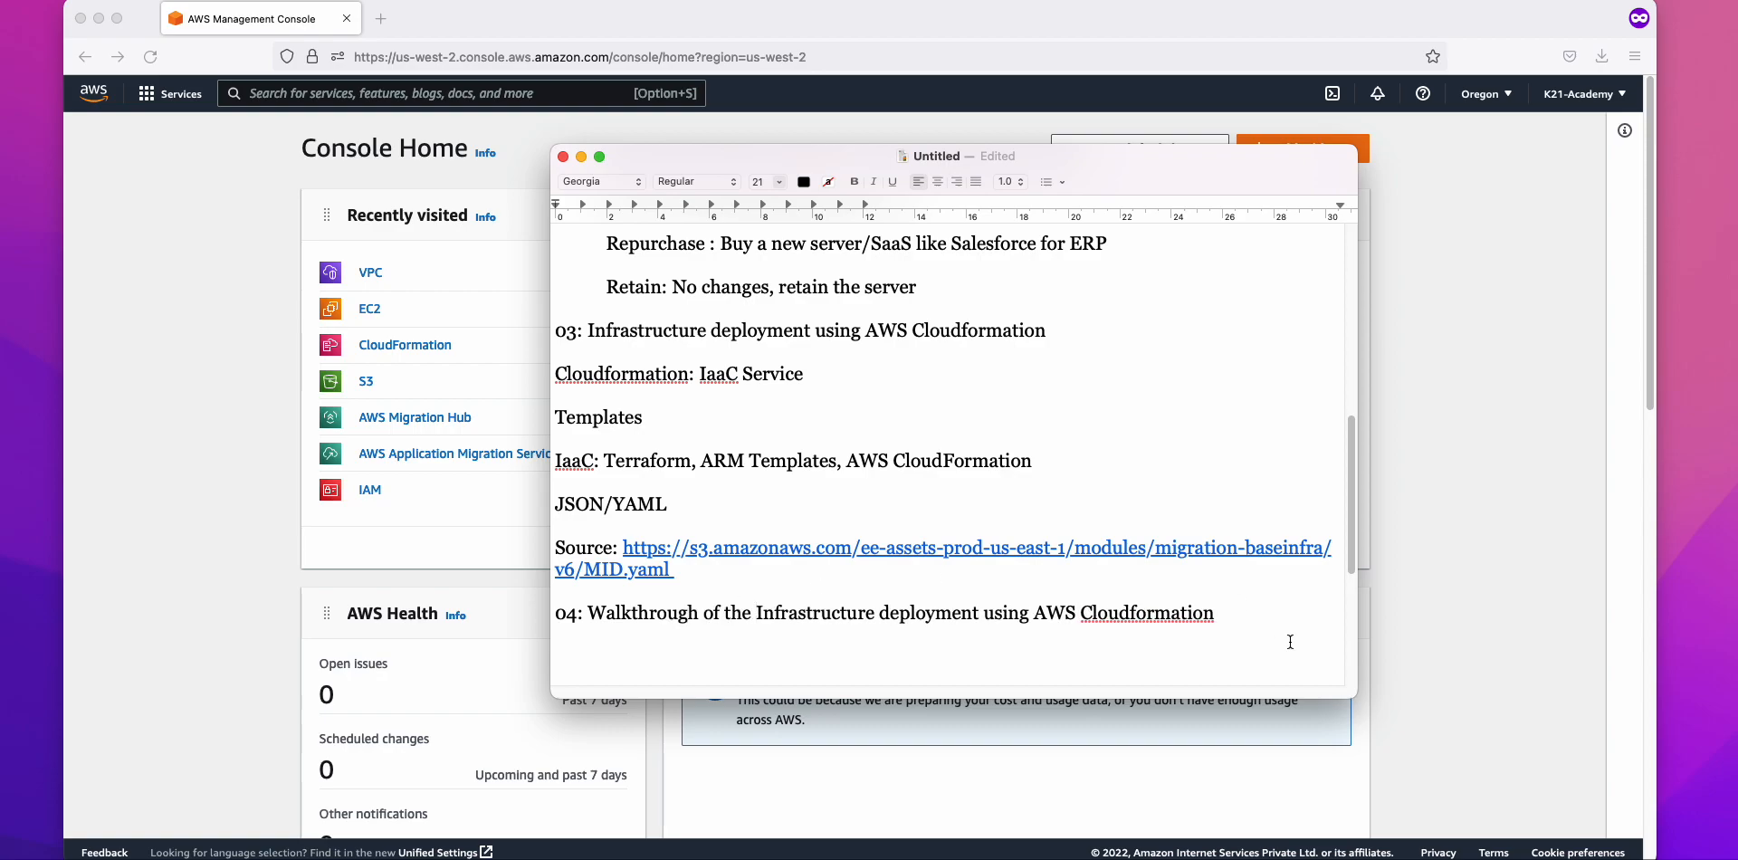
# Step: Change 'deployment' to 'deployed' and add the line '05: Application discovery service (ADS)'
pyautogui.doubleClick(956, 616)
pyautogui.write('depol')
pyautogui.press('BackSpace')
pyautogui.press('BackSpace')
pyautogui.press('BackSpace')
pyautogui.write('ployed')
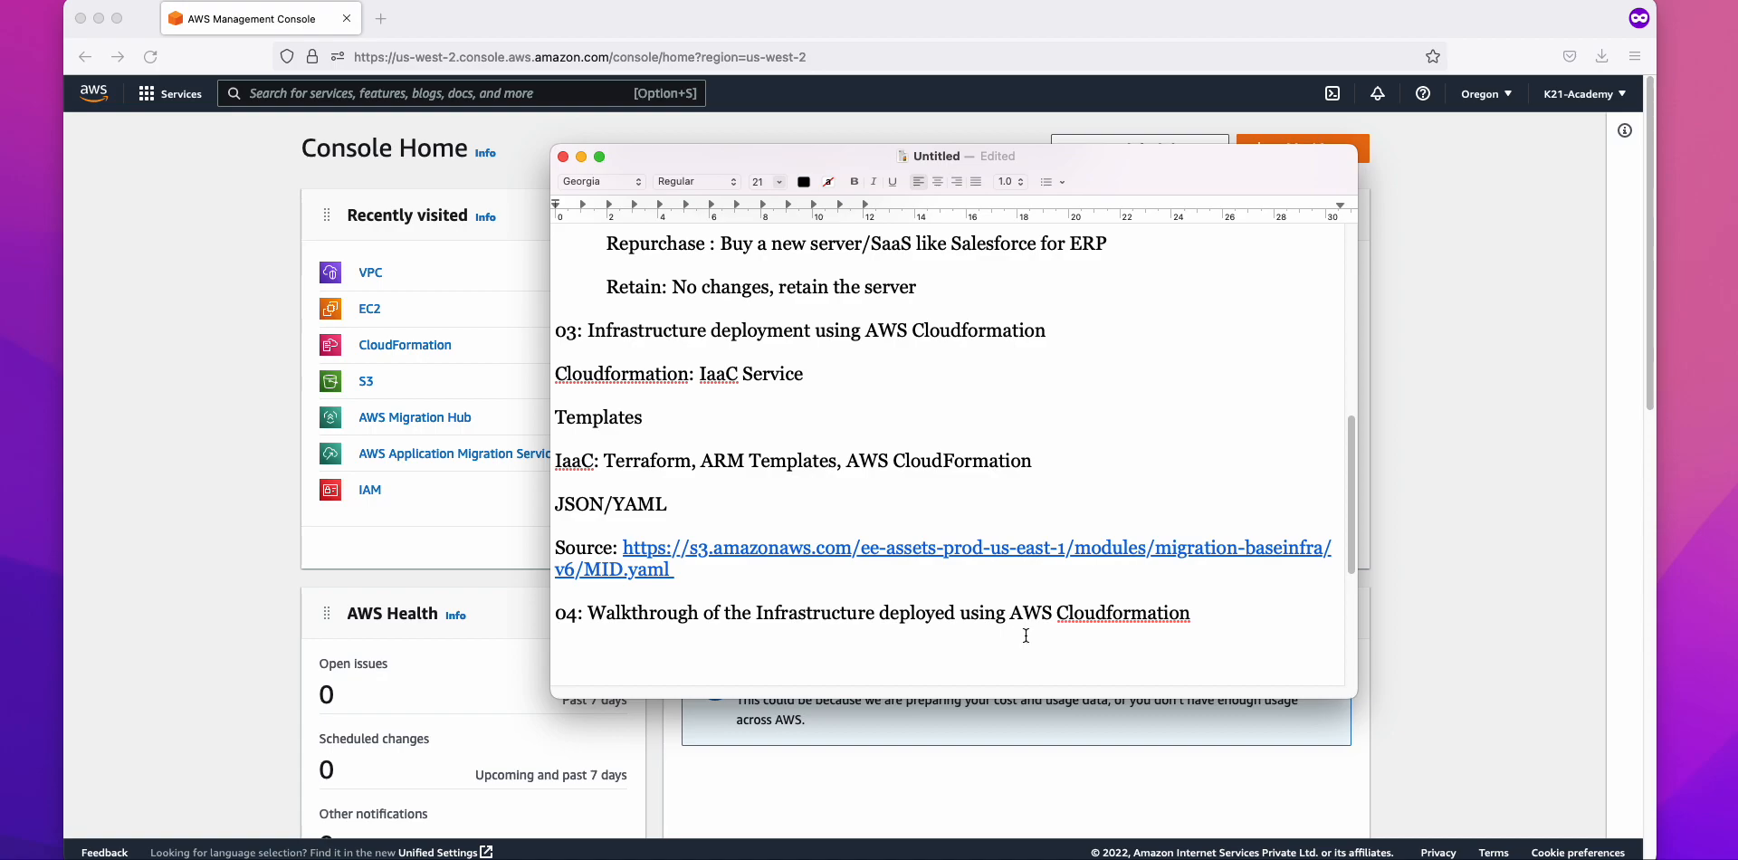
pyautogui.write('05: W')
pyautogui.press('BackSpace')
pyautogui.write('Application discovery service')
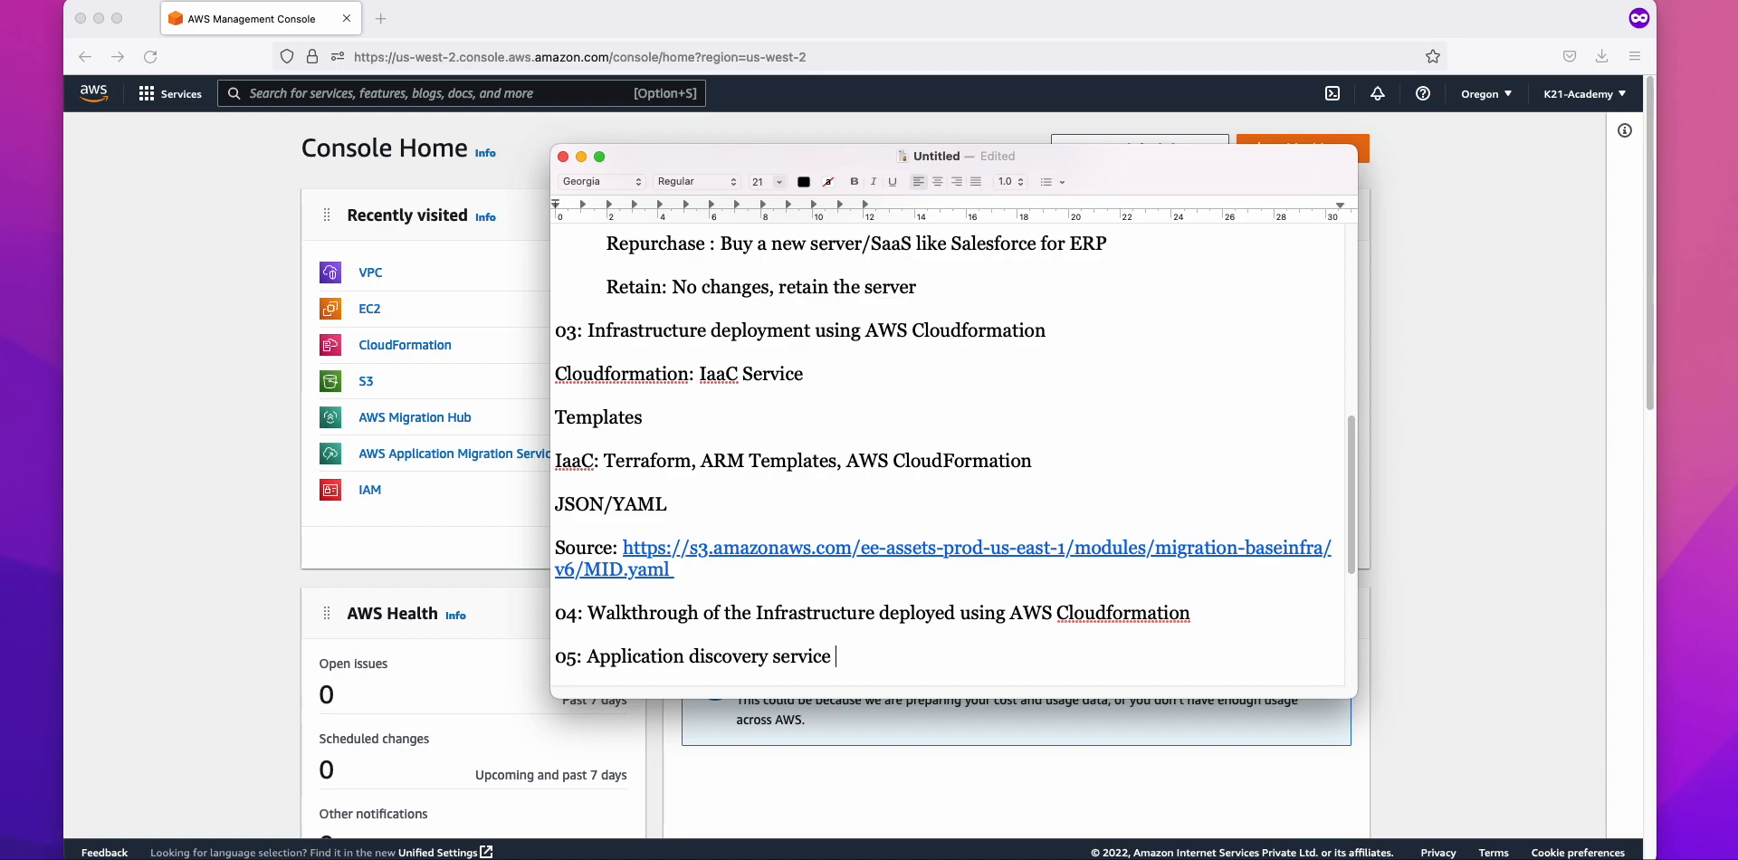
pyautogui.write(' (ADS)')
# Step: Review the Assess migration phase notes, highlighting View inventory, dependencies and Discovery
pyautogui.scroll(-5, 555, 593)
pyautogui.tripleClick(794, 437)
pyautogui.click(807, 469)
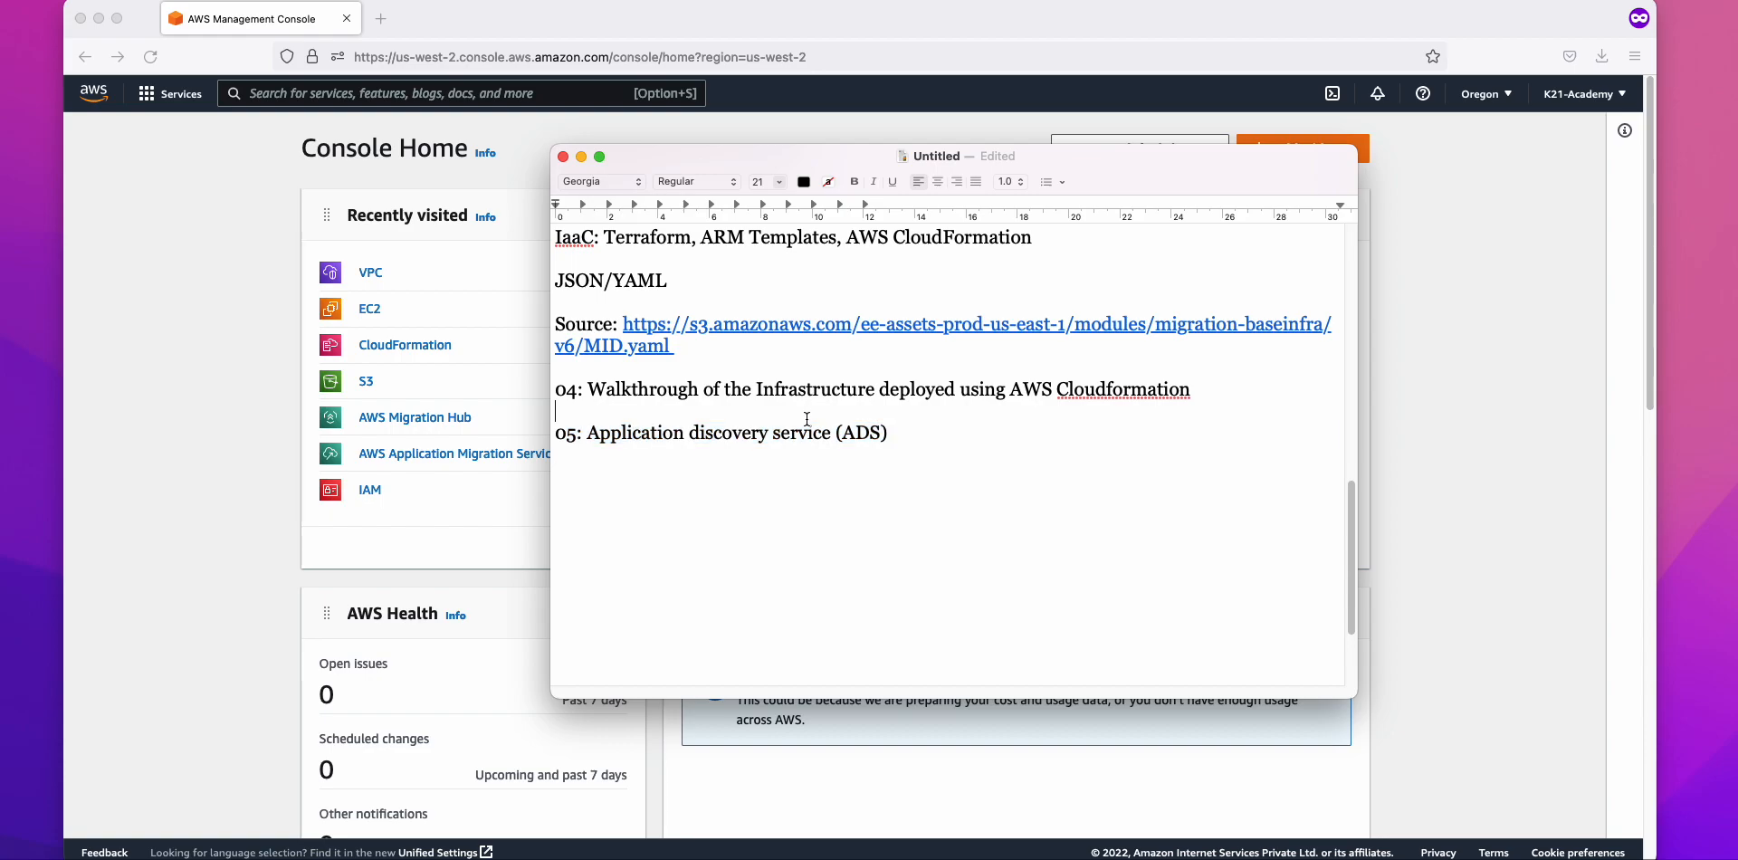
pyautogui.scroll(15, 807, 419)
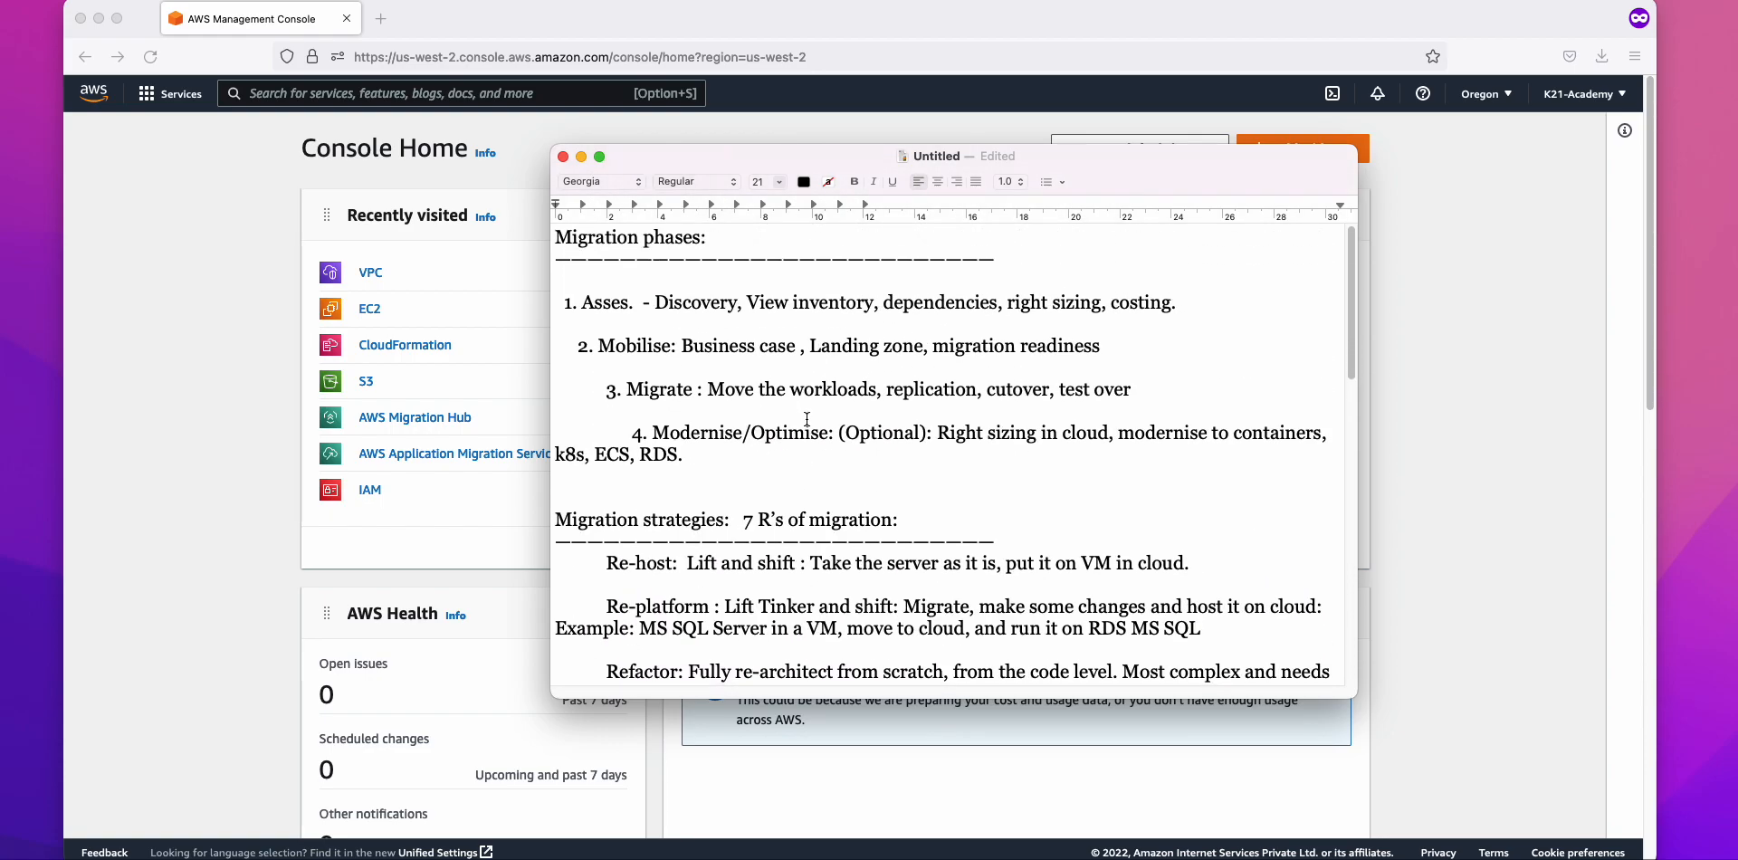
pyautogui.tripleClick(620, 302)
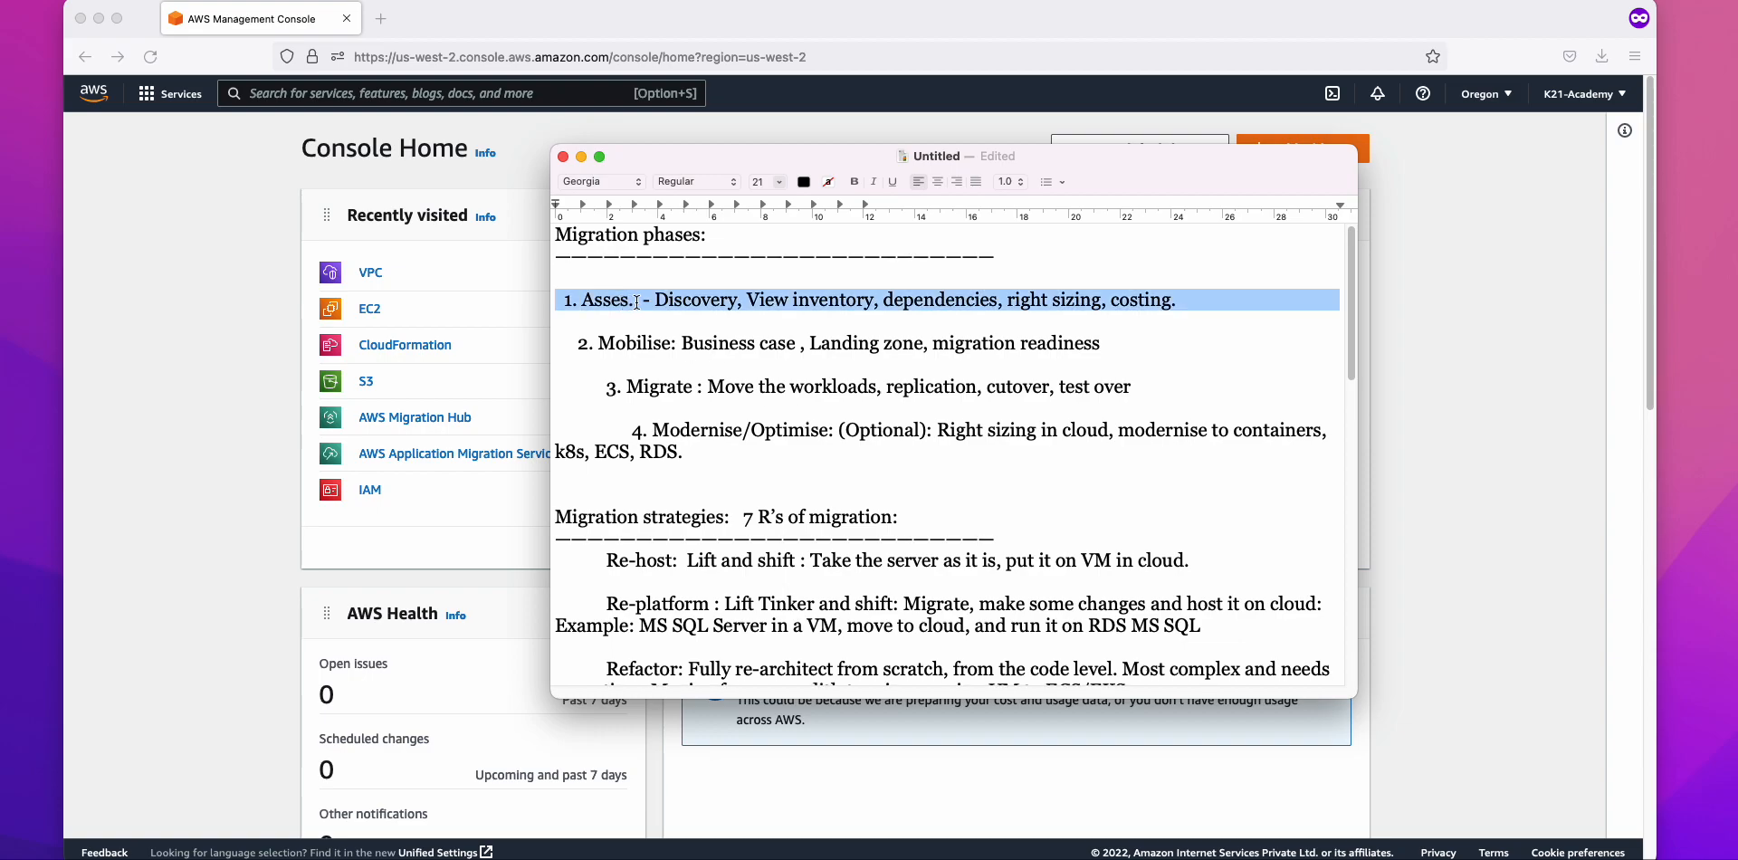
pyautogui.click(634, 299)
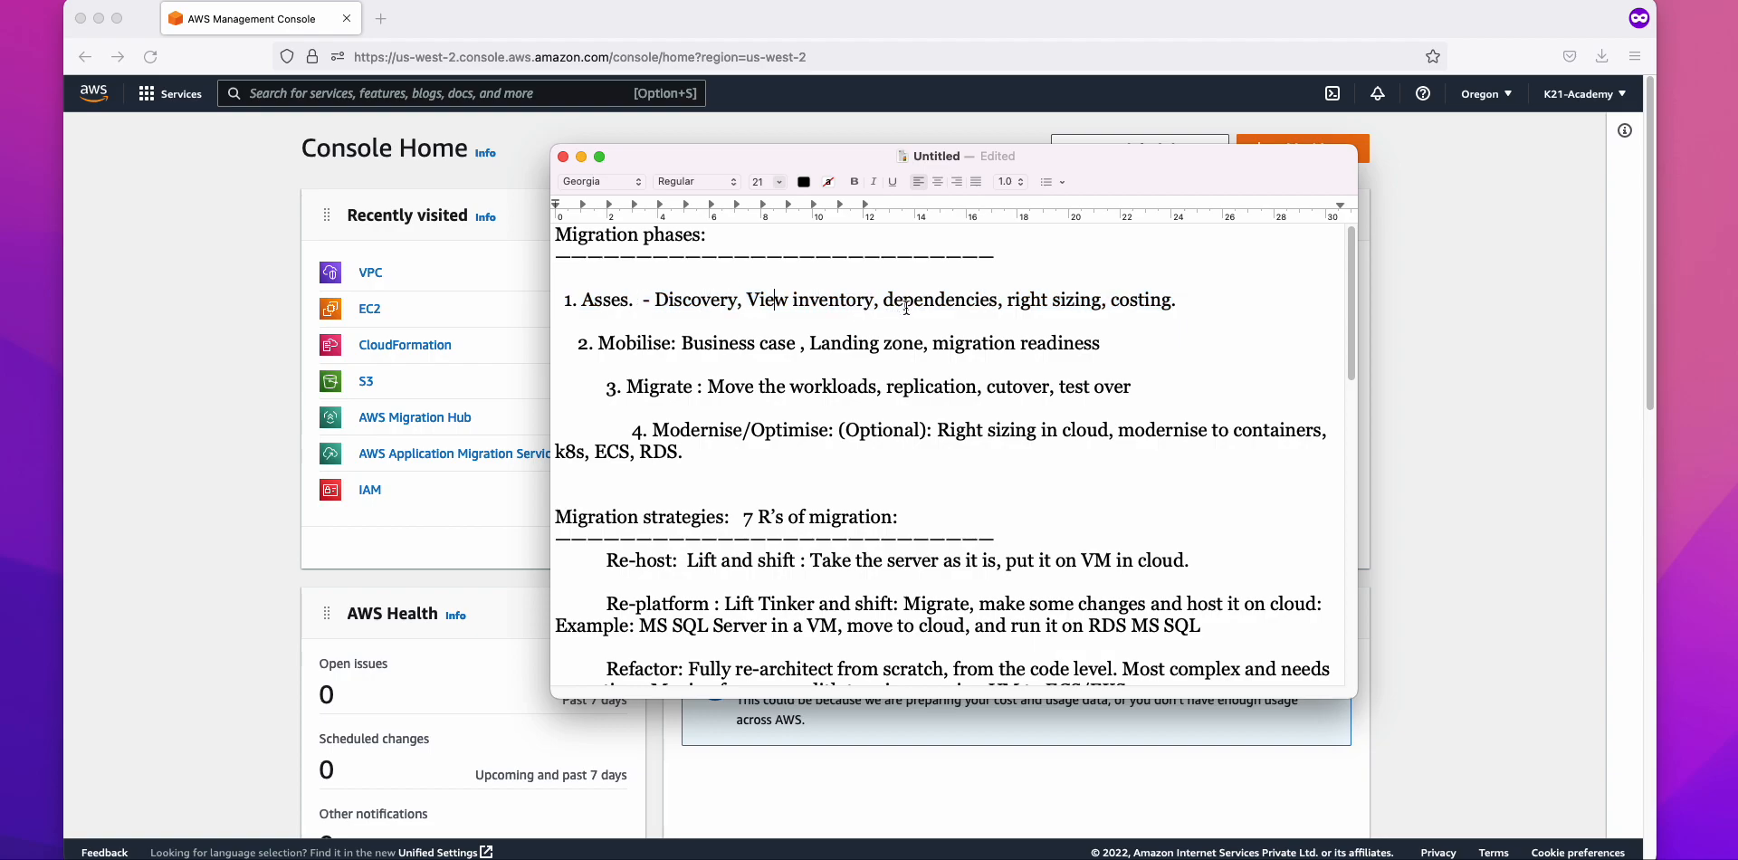
pyautogui.click(1116, 300)
pyautogui.moveTo(747, 300); pyautogui.dragTo(874, 308)
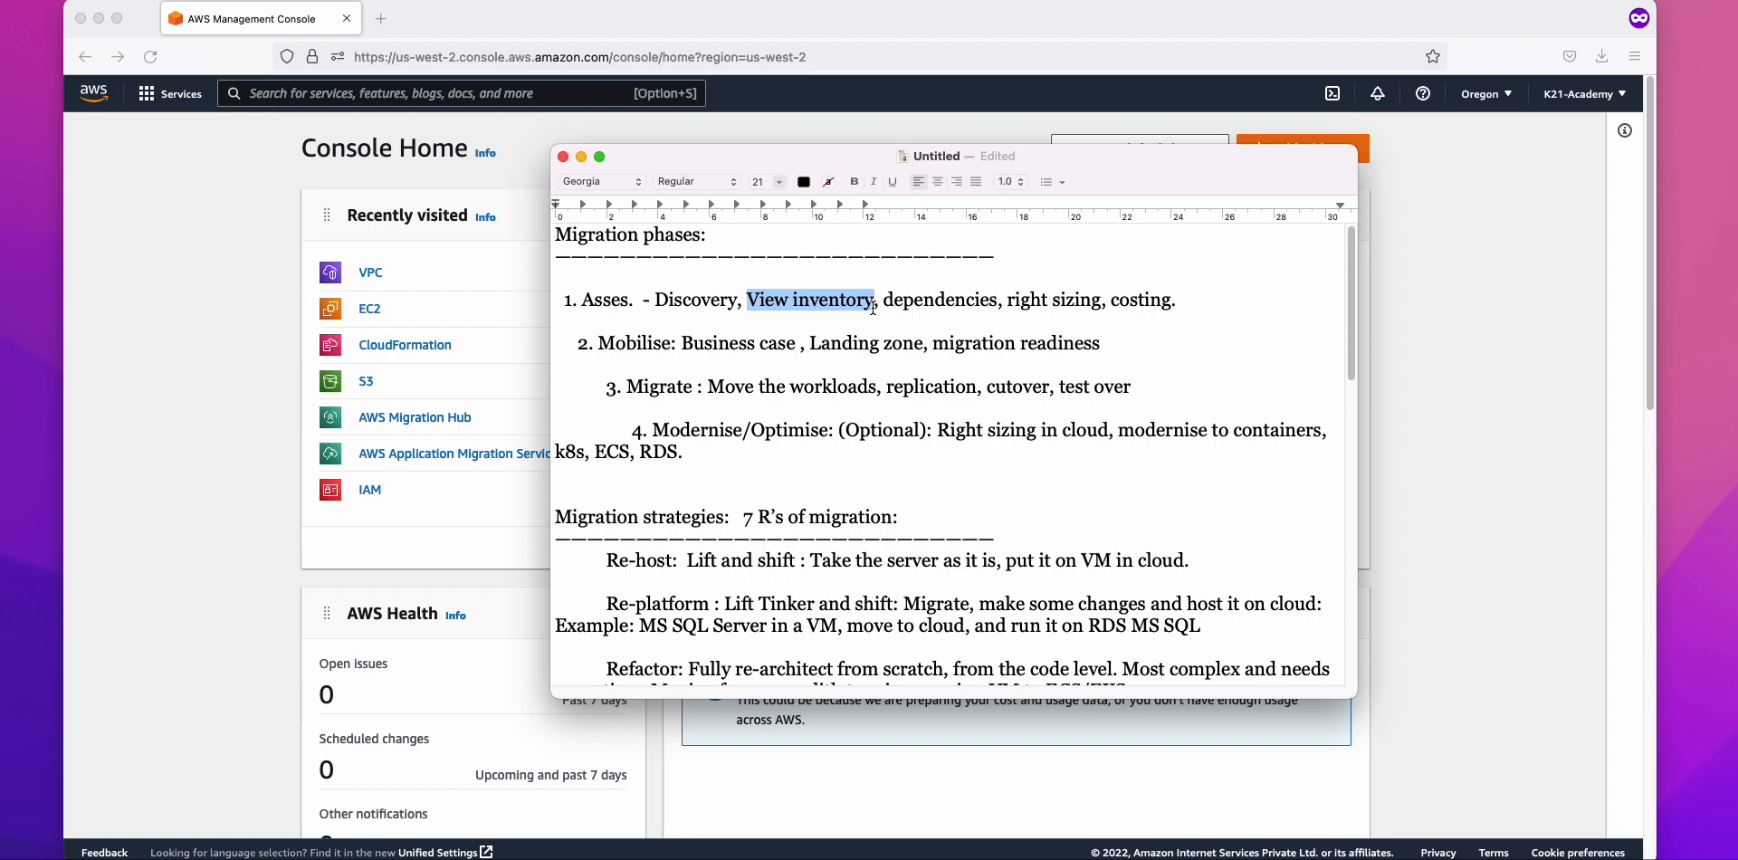
pyautogui.doubleClick(939, 298)
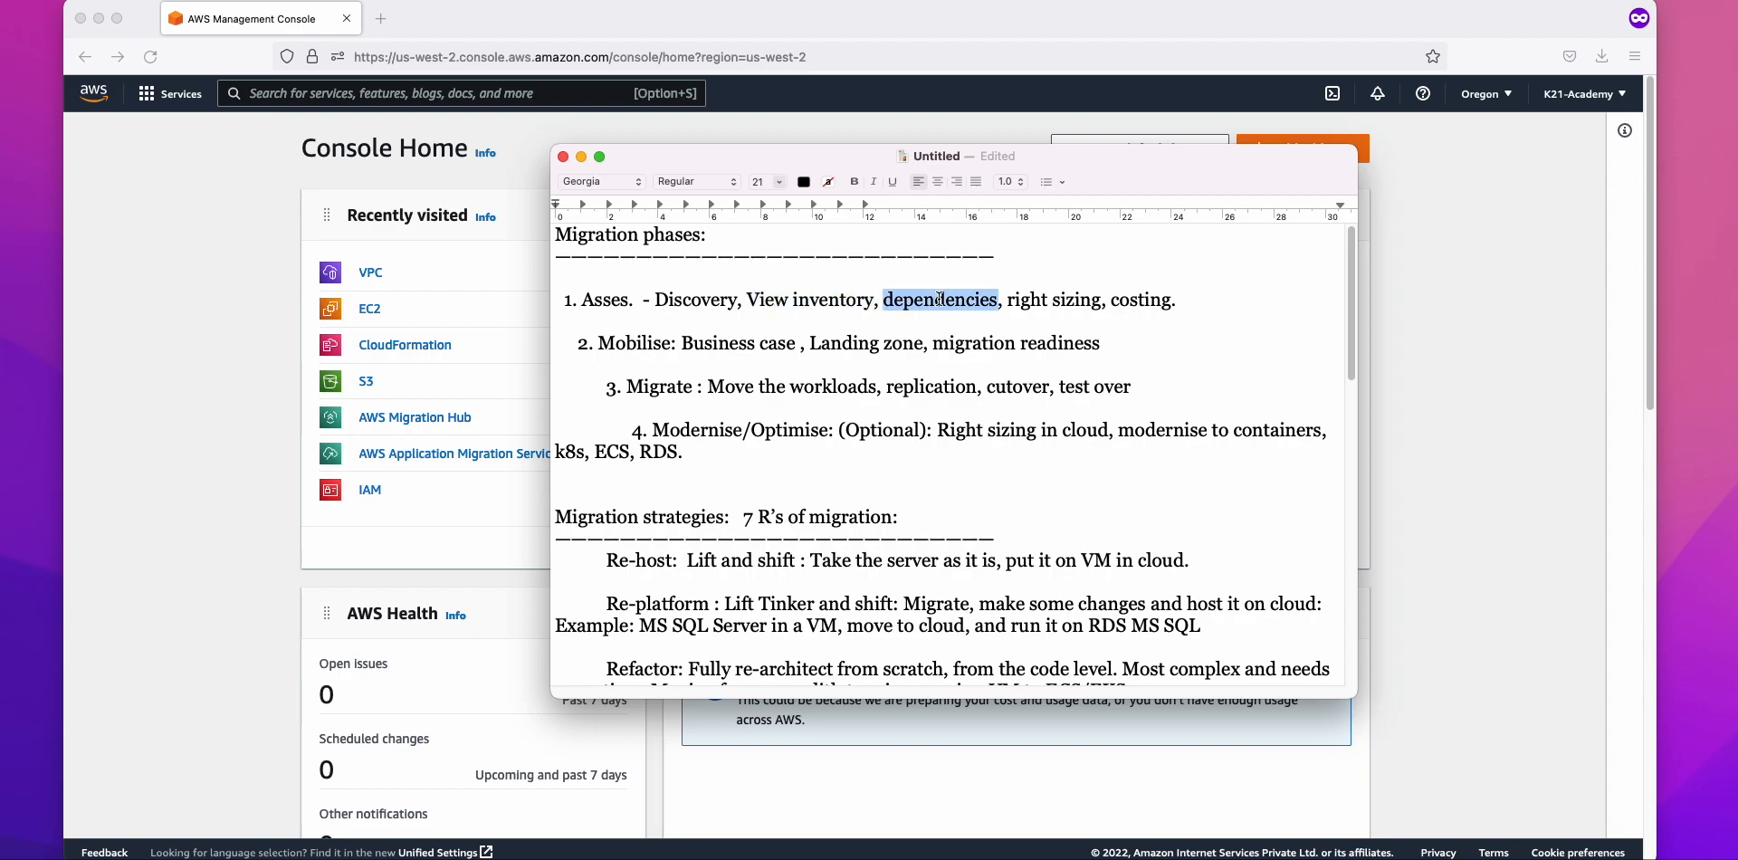
pyautogui.doubleClick(727, 300)
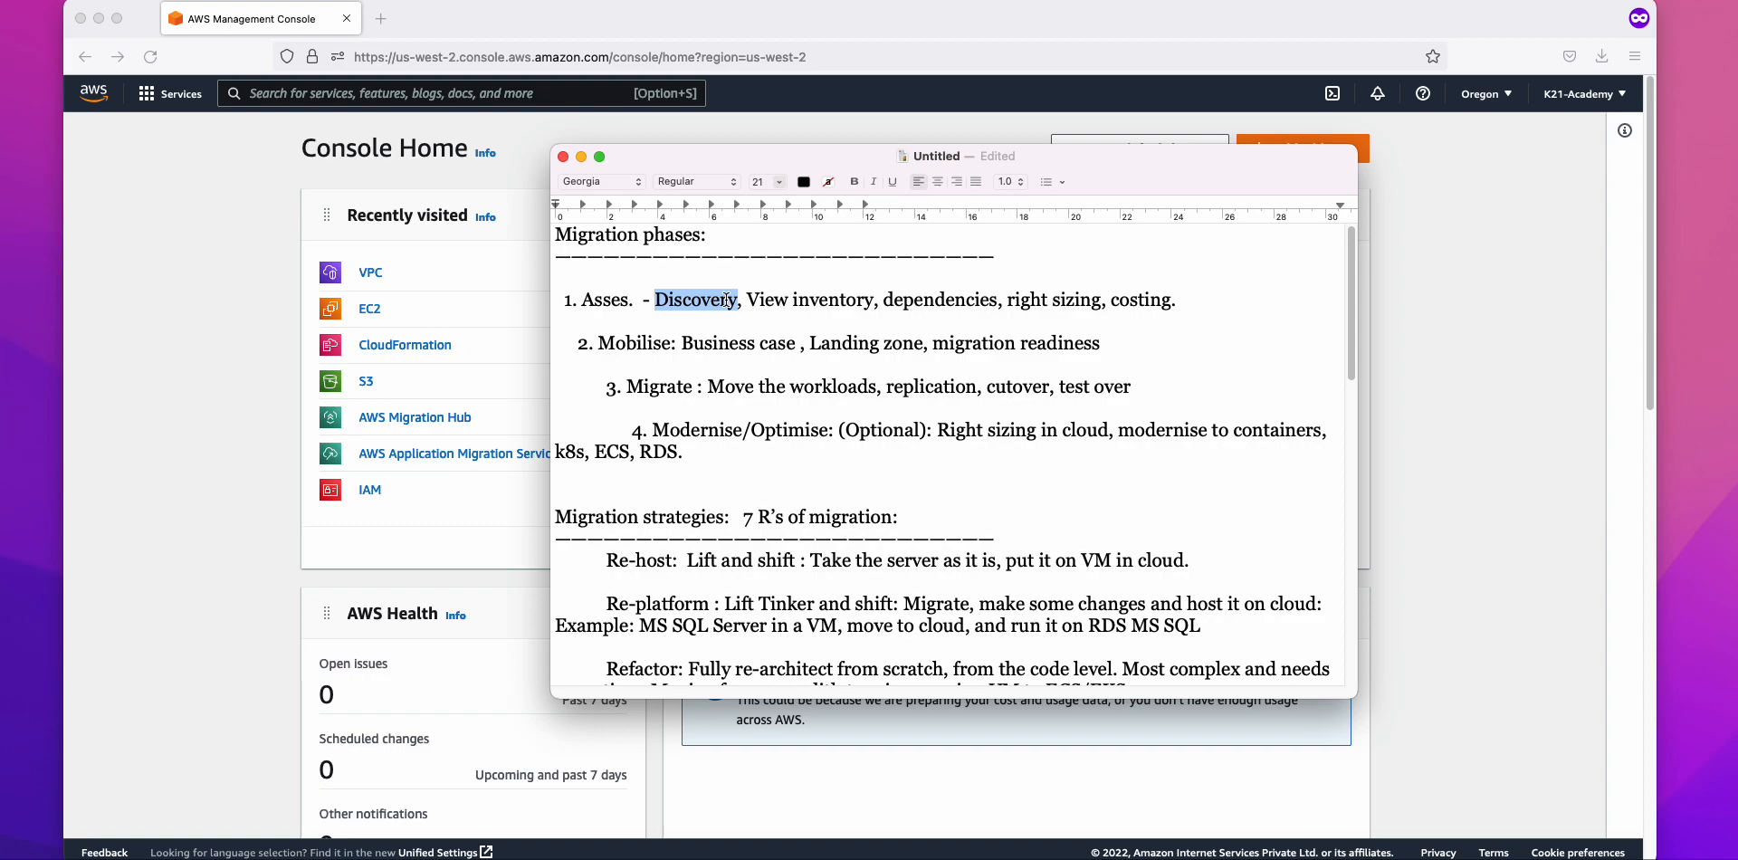
# Step: Return to the 05 heading and move the cursor to a fresh line below it
pyautogui.scroll(-15, 727, 299)
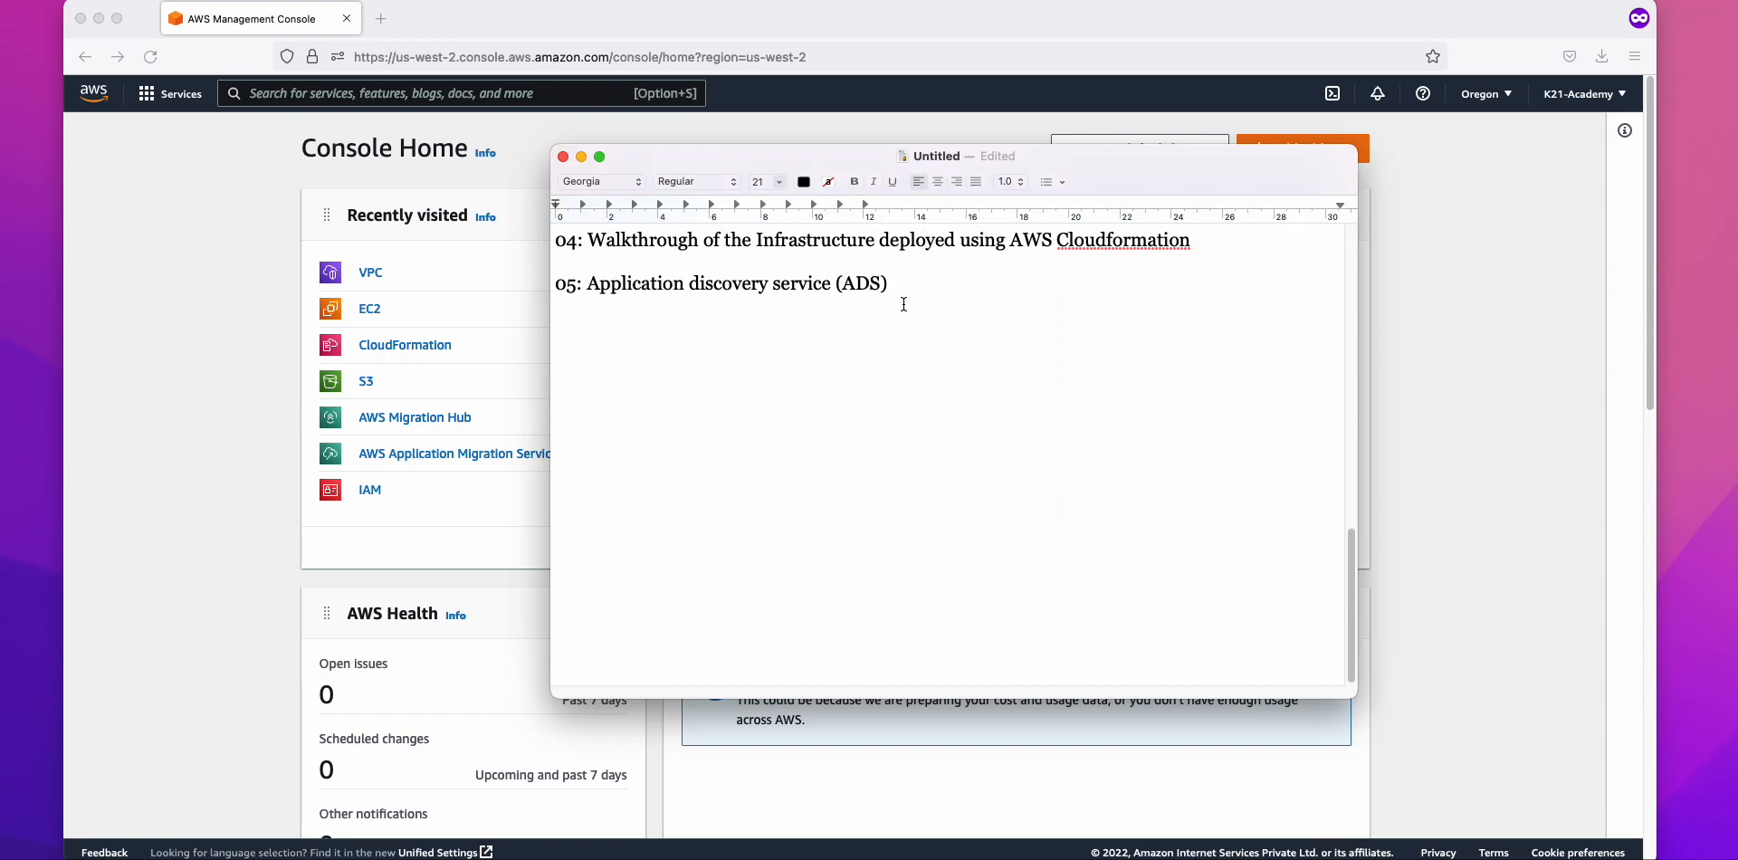
pyautogui.tripleClick(894, 287)
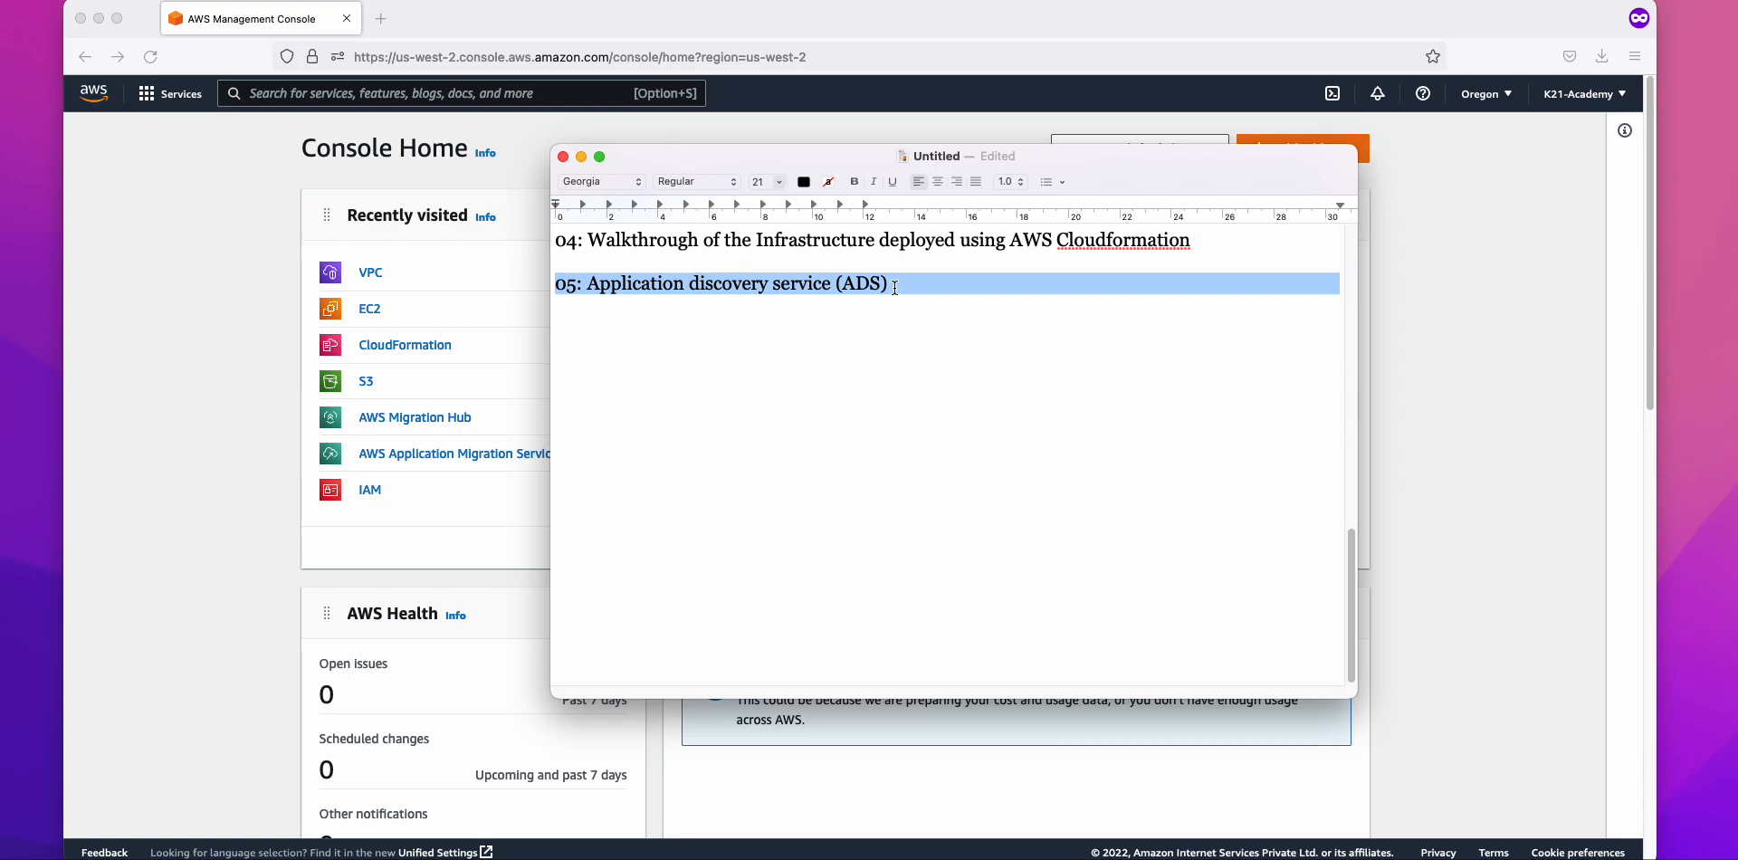
pyautogui.press('Right')
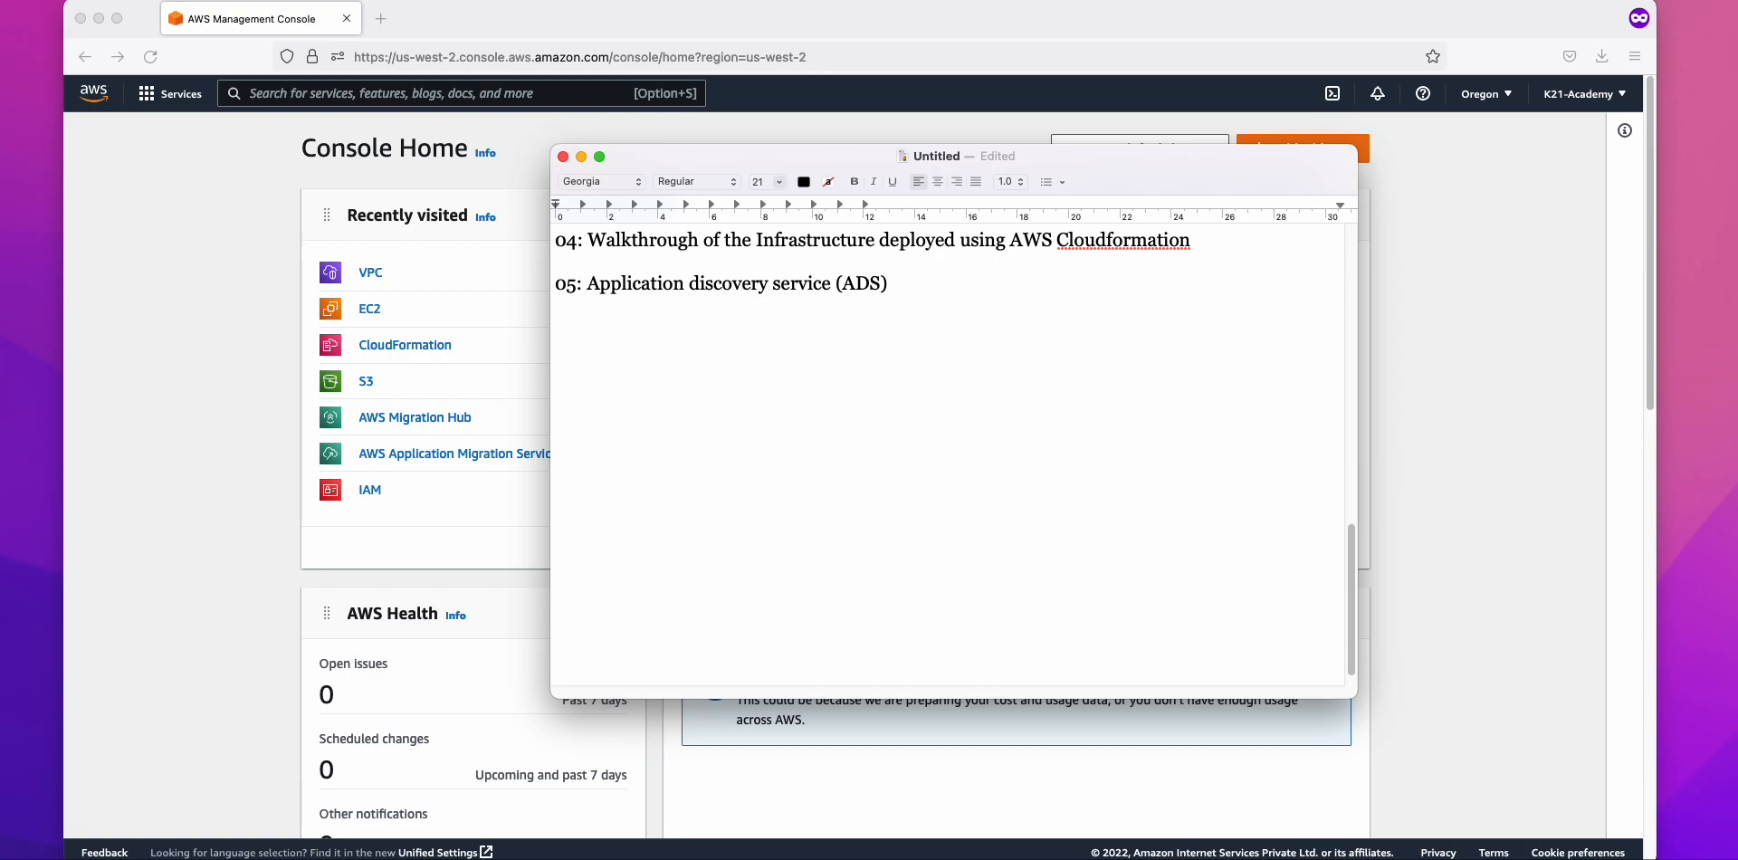
# Step: Search the AWS console for 'ads' and open Application Discovery Service
pyautogui.click(347, 96)
pyautogui.write('ads')
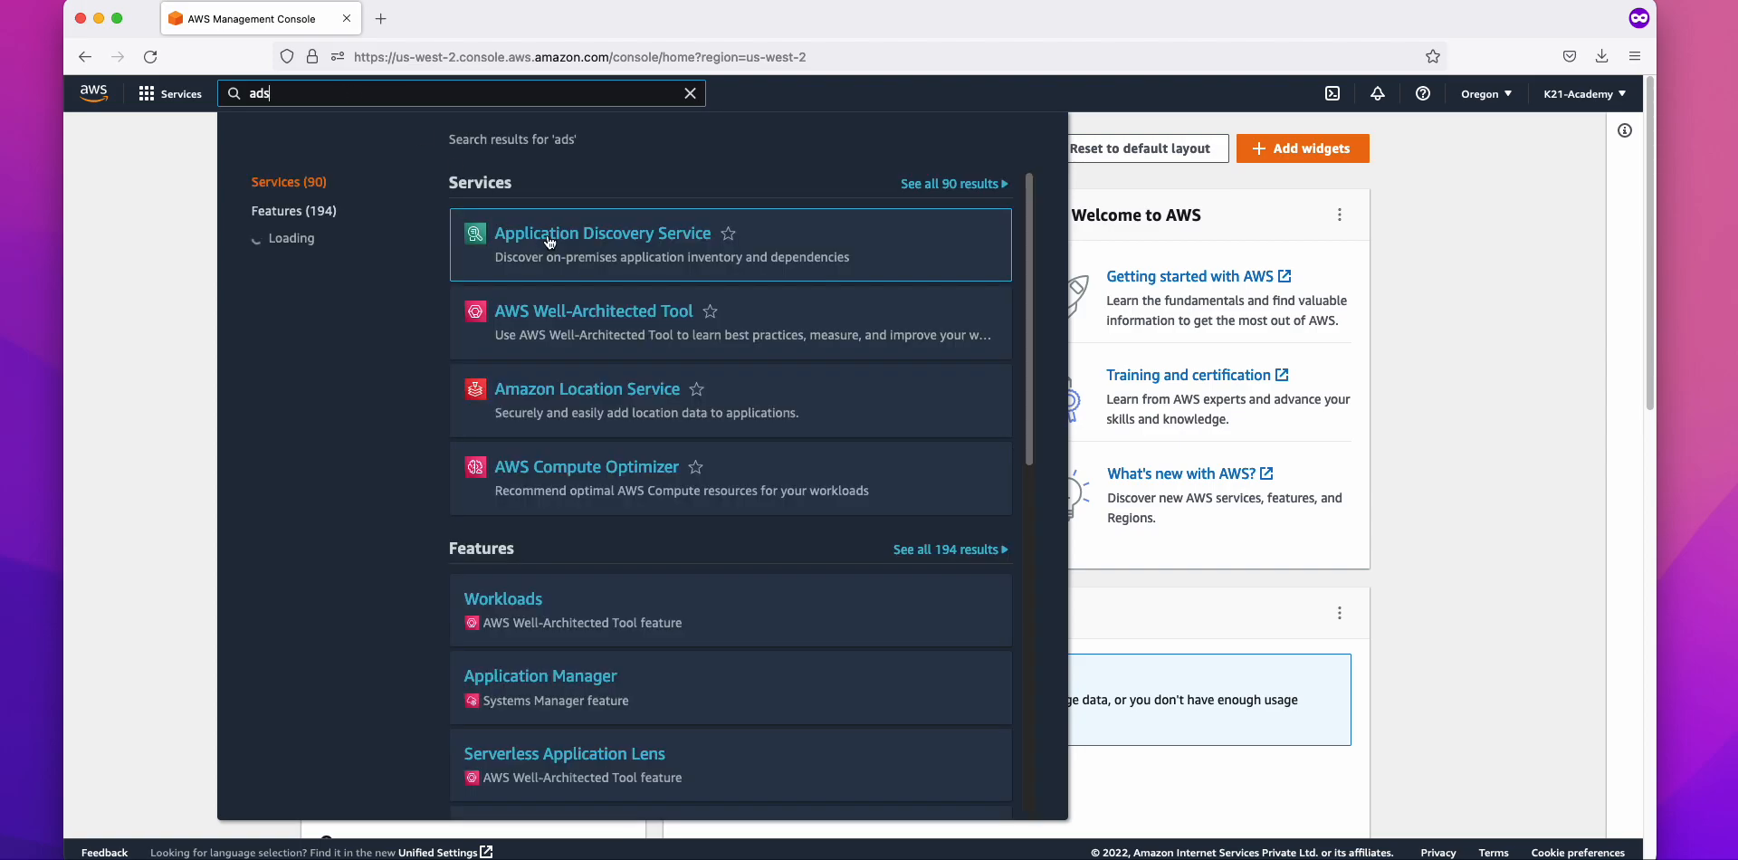
pyautogui.click(549, 235)
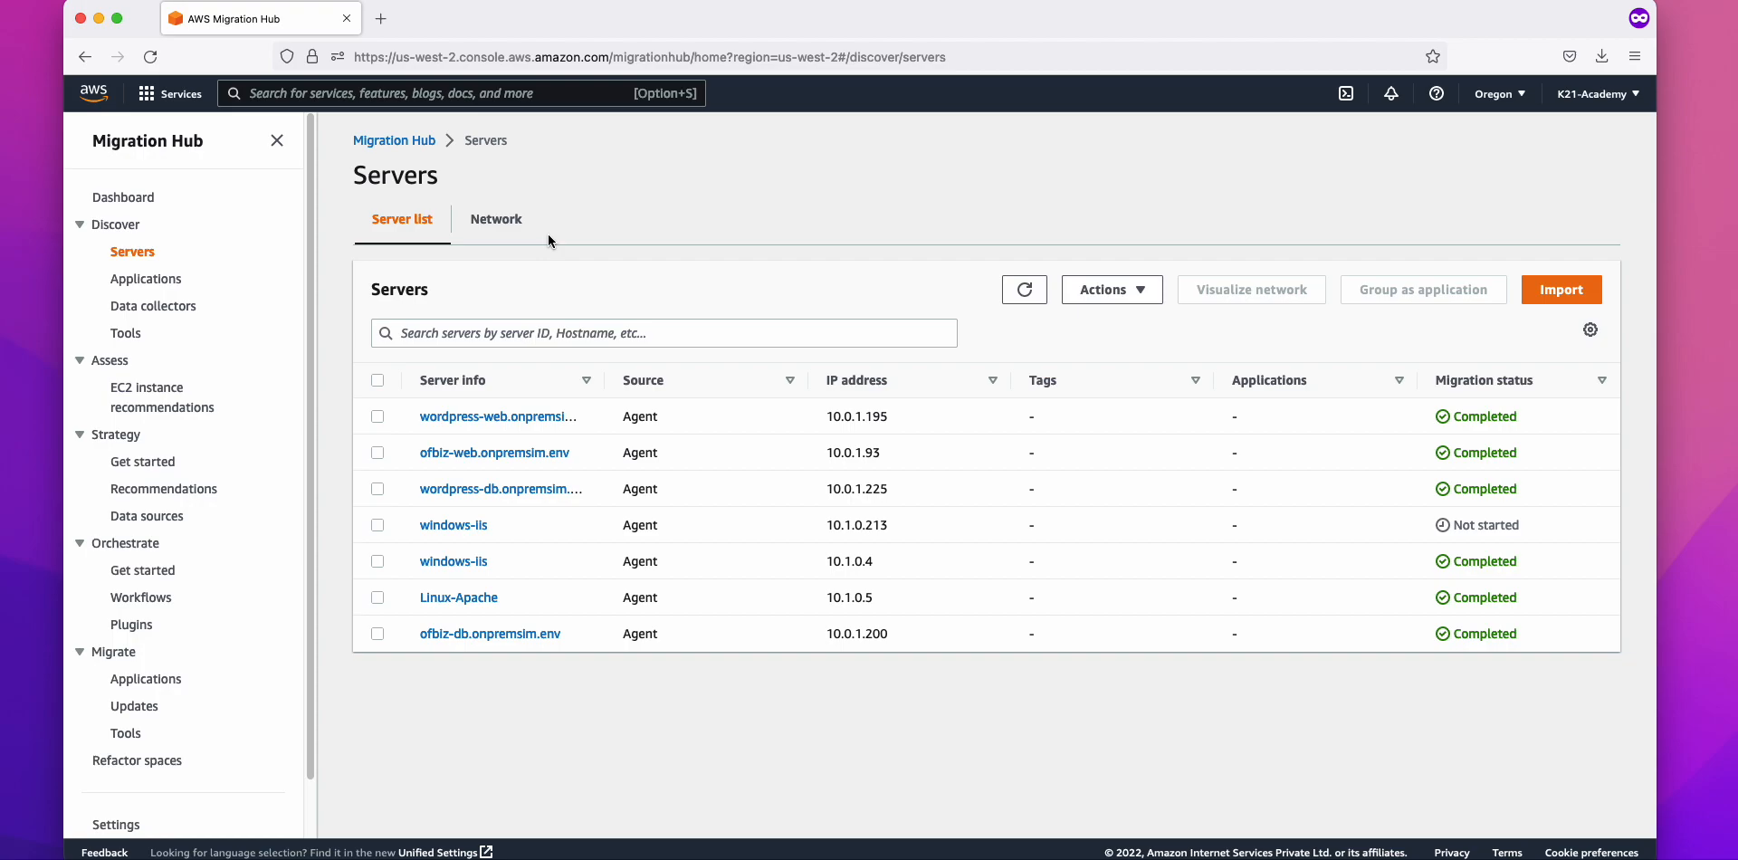
# Step: Back in TextEdit, add the lines ADS, AMS and Sizing recommendation below the 05 heading
pyautogui.press('super+Tab')
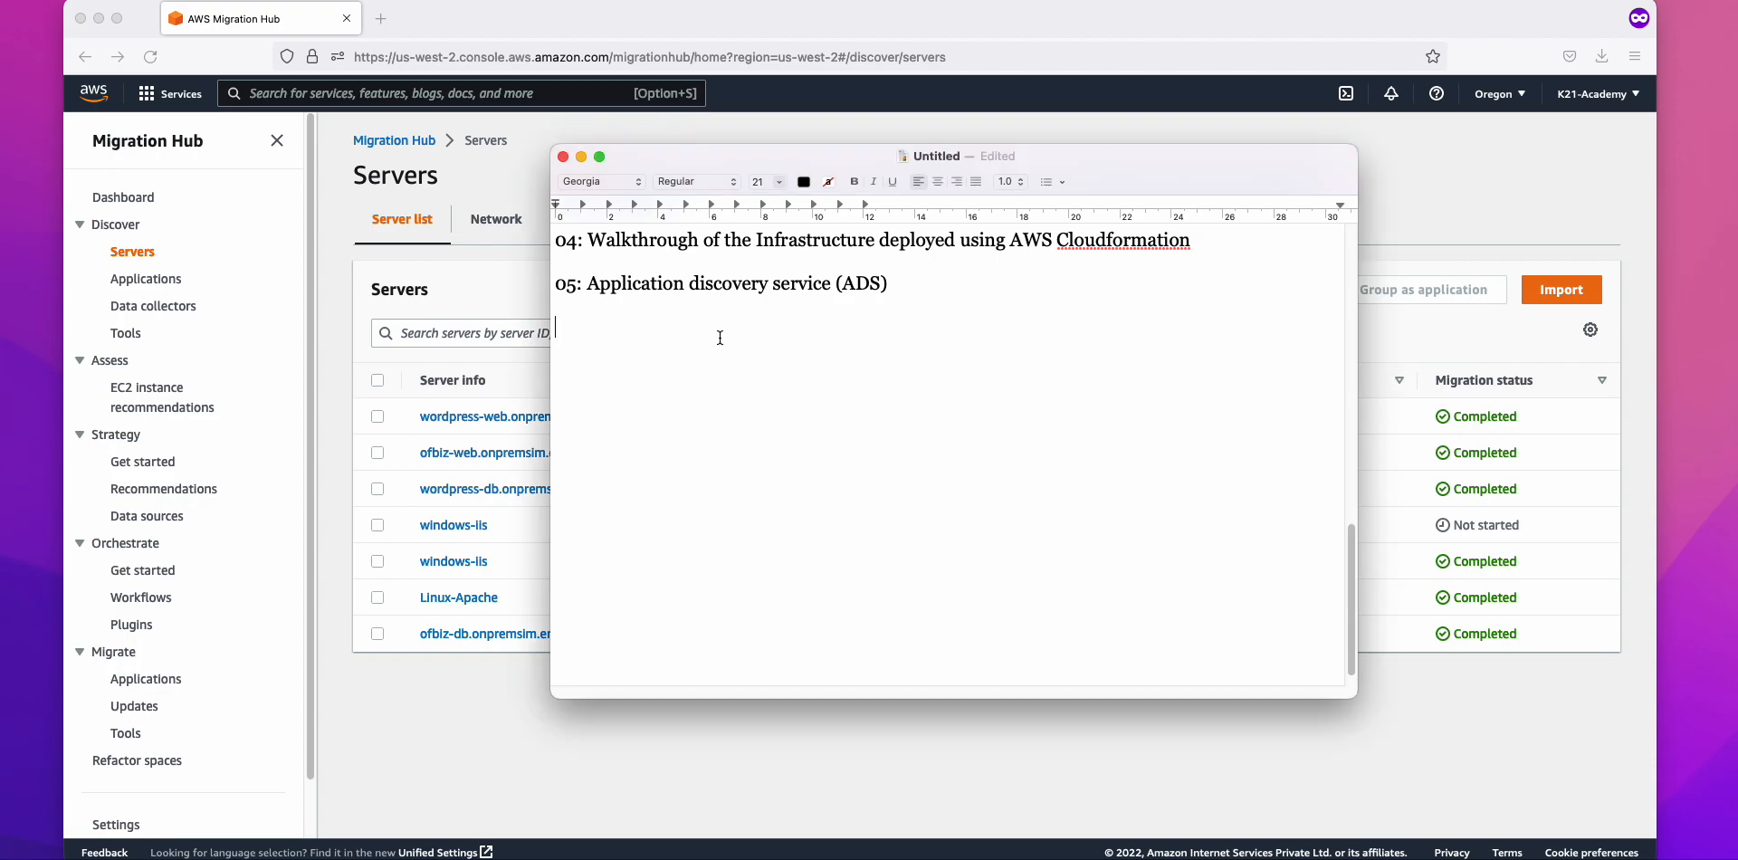
pyautogui.press('Return')
pyautogui.write('ADS')
pyautogui.press('Return')
pyautogui.write('AMS')
pyautogui.press('Return')
pyautogui.write('Sizing')
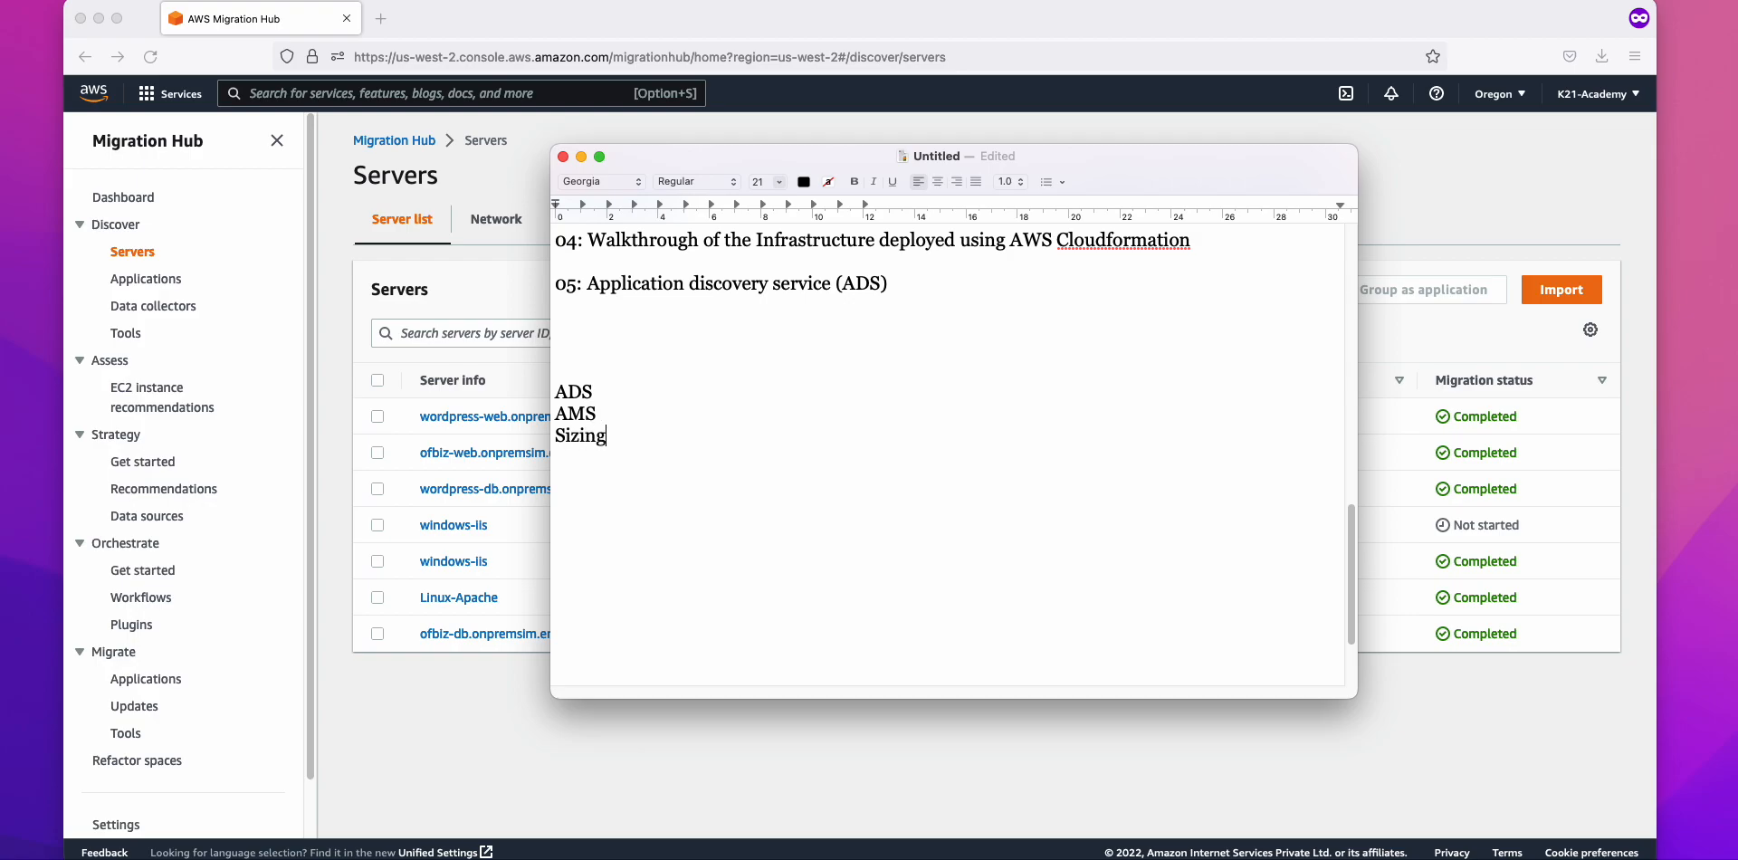
pyautogui.write(' recommendation')
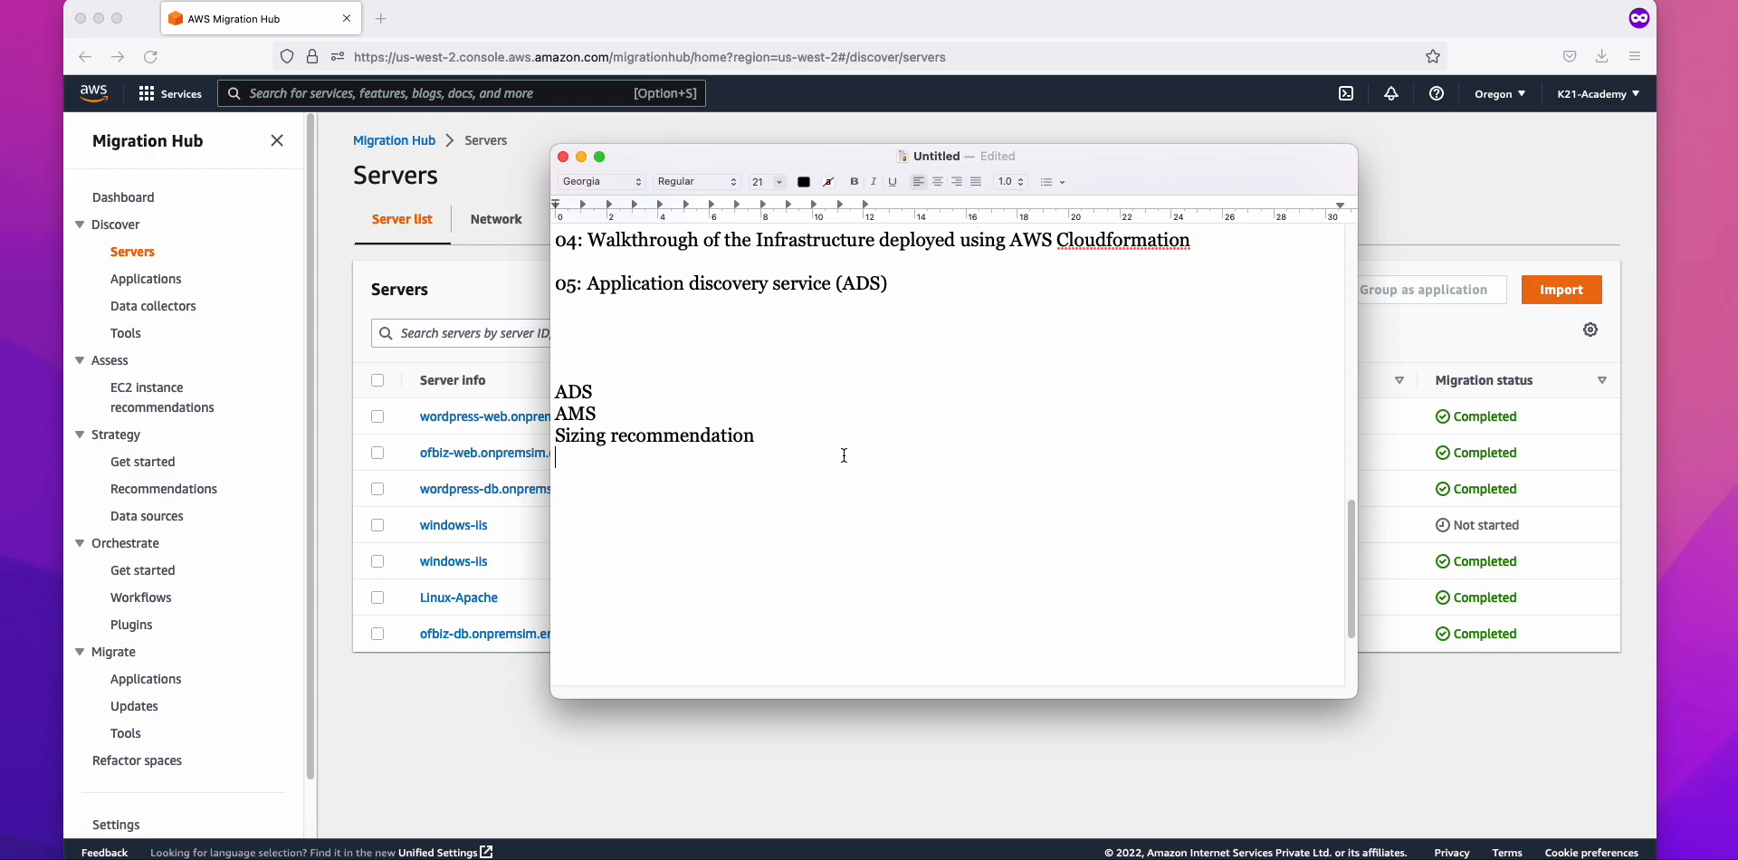
# Step: Replace those three lines with 'AWS Migration Hub:' and remove the blank lines above it
pyautogui.moveTo(844, 455); pyautogui.dragTo(548, 388)
pyautogui.write('M')
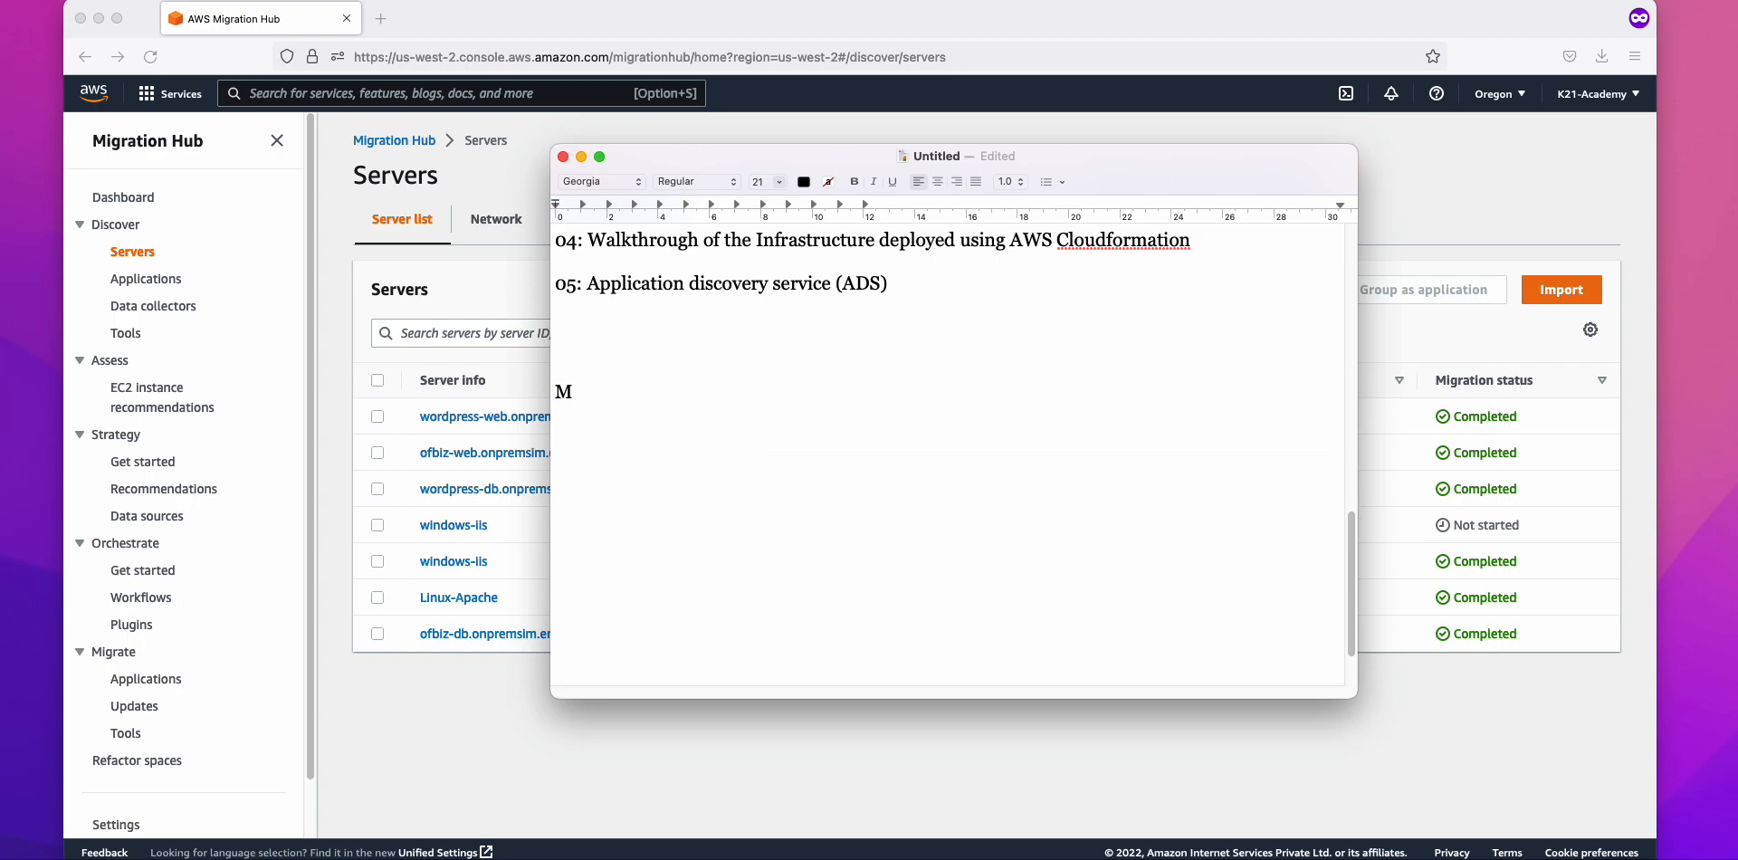
pyautogui.write('igration Hub:')
pyautogui.press('Right')
pyautogui.write('AWS')
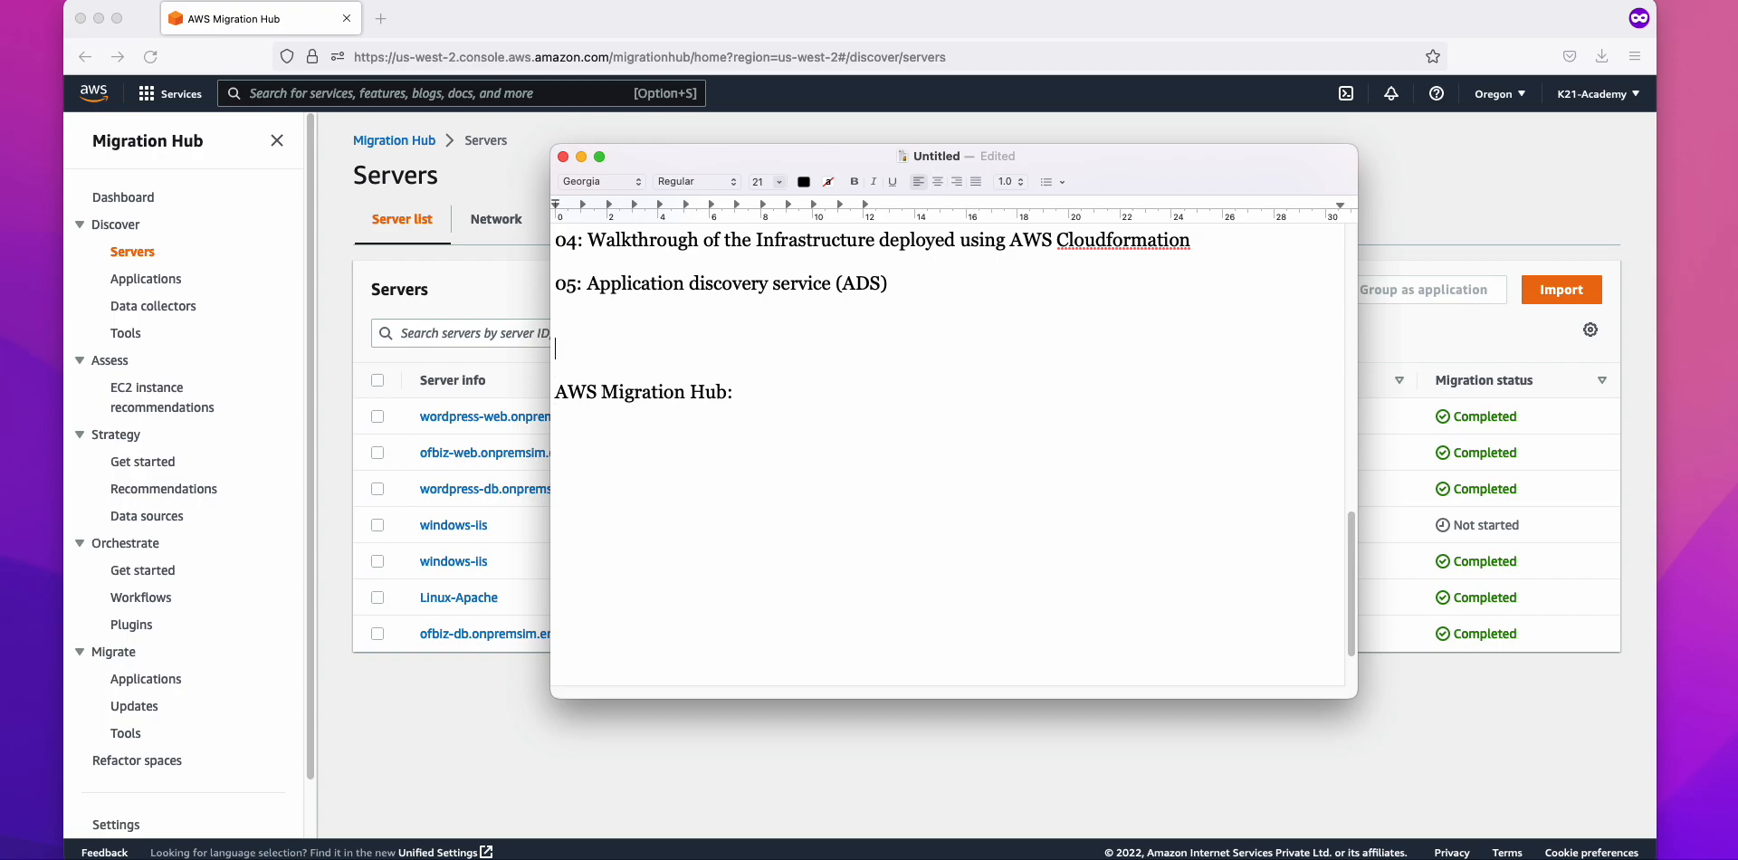
pyautogui.press('BackSpace')
pyautogui.press('BackSpace')
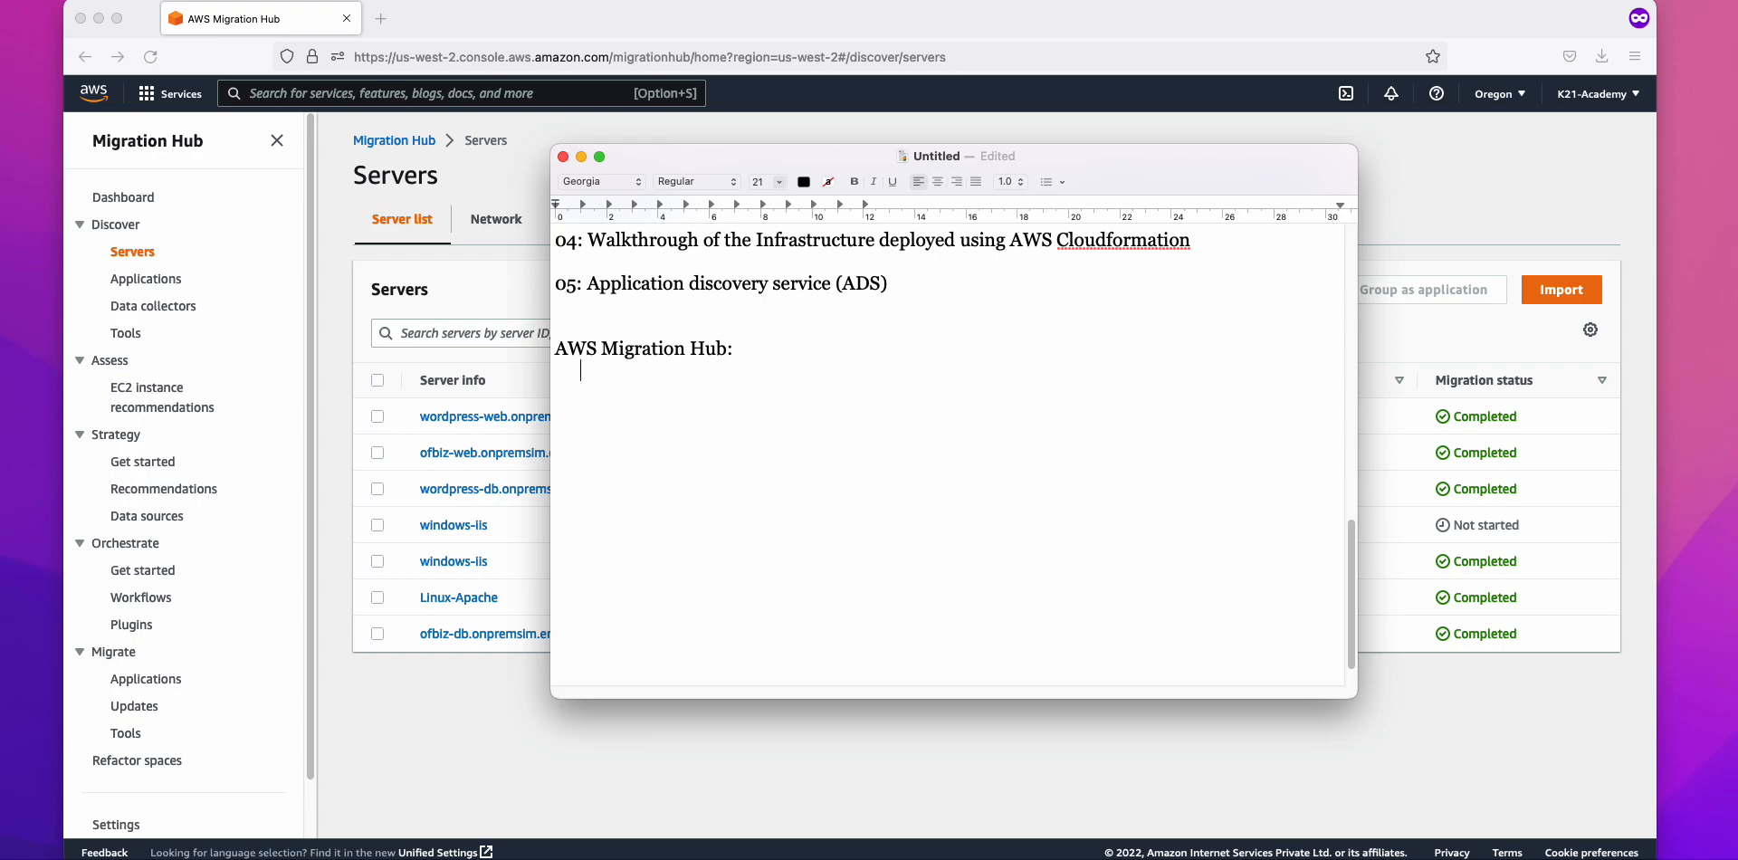
# Step: Open the Migration Hub home page and read through its heading, tagline and no-charge Cost note
pyautogui.click(148, 142)
pyautogui.click(150, 143)
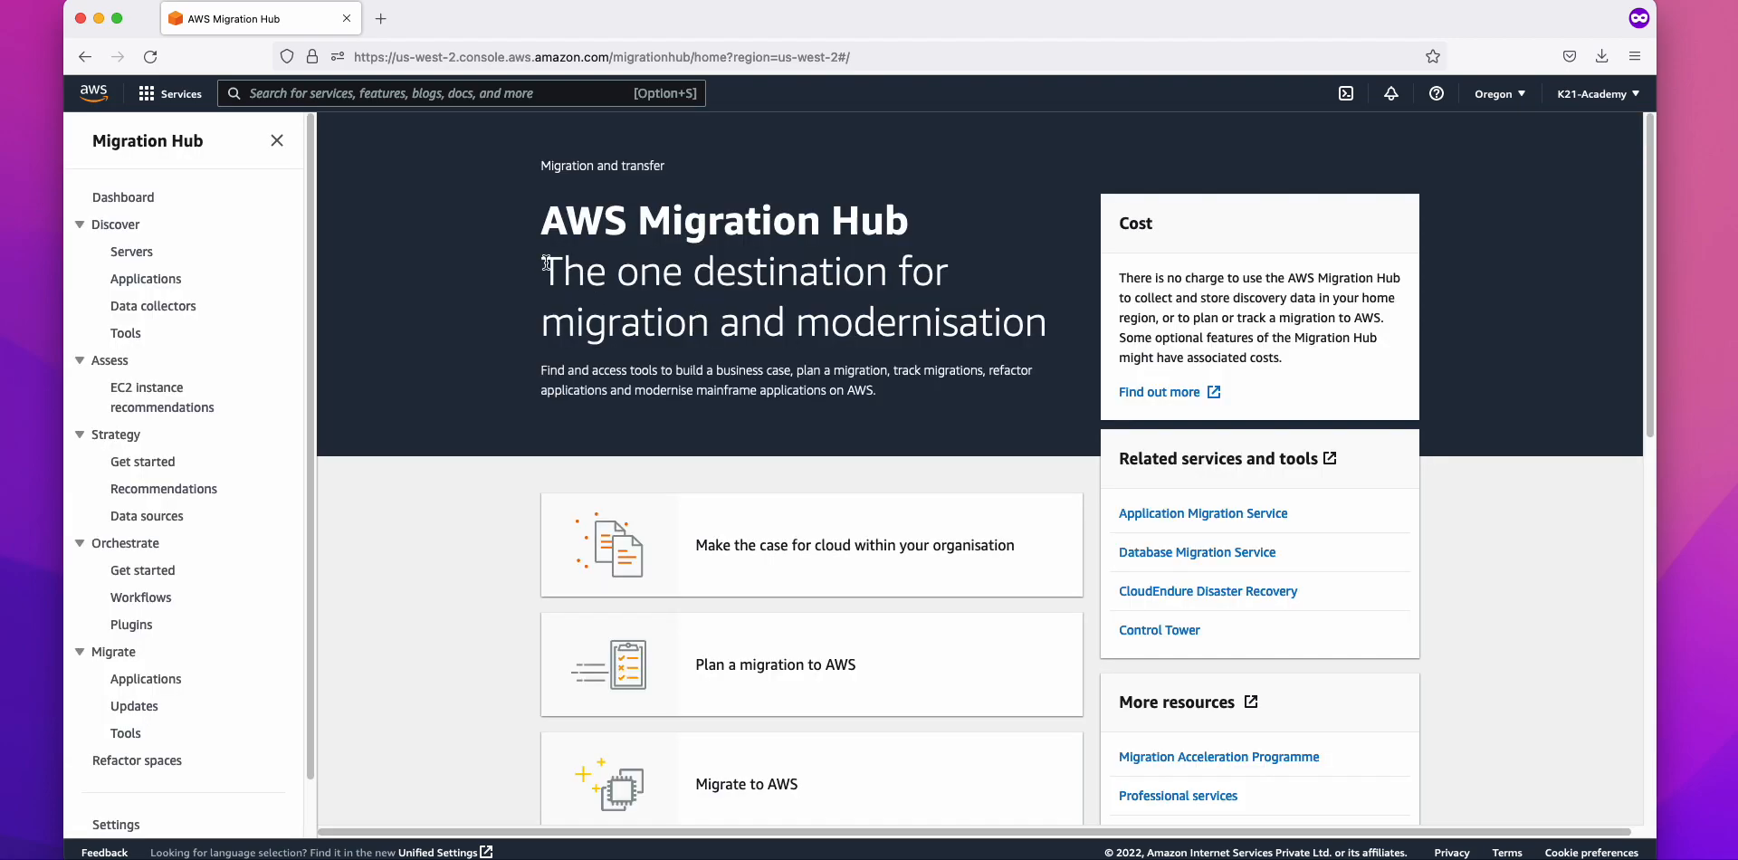
pyautogui.moveTo(542, 268); pyautogui.dragTo(1042, 333)
pyautogui.click(1042, 333)
pyautogui.moveTo(536, 264); pyautogui.dragTo(1038, 319)
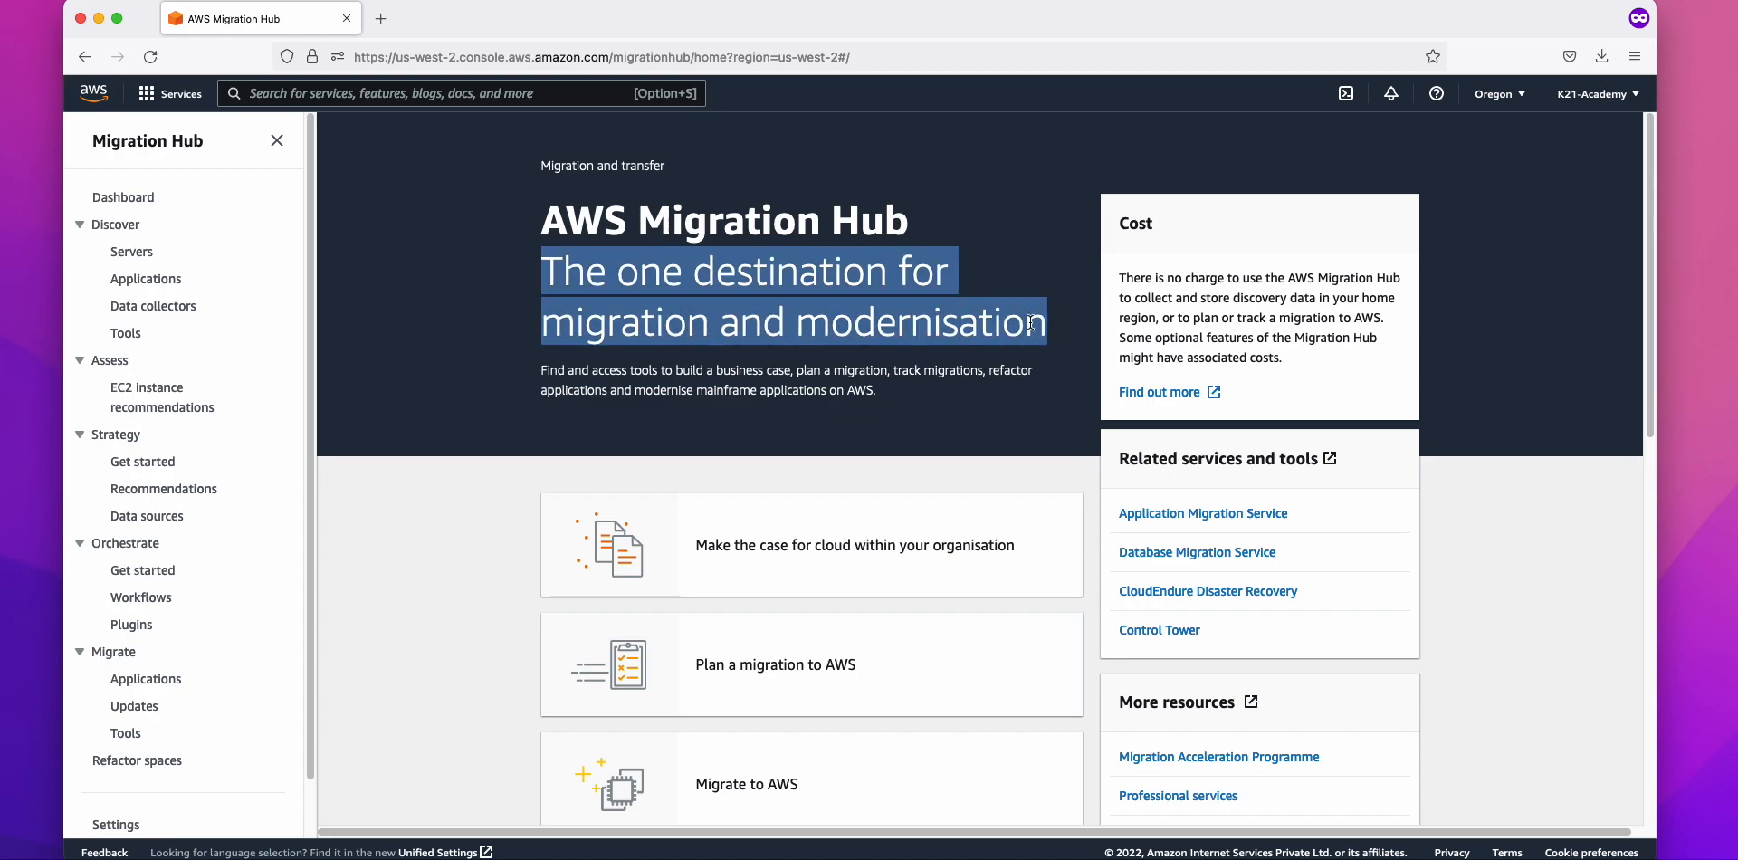
pyautogui.click(1035, 324)
pyautogui.moveTo(540, 226); pyautogui.dragTo(941, 232)
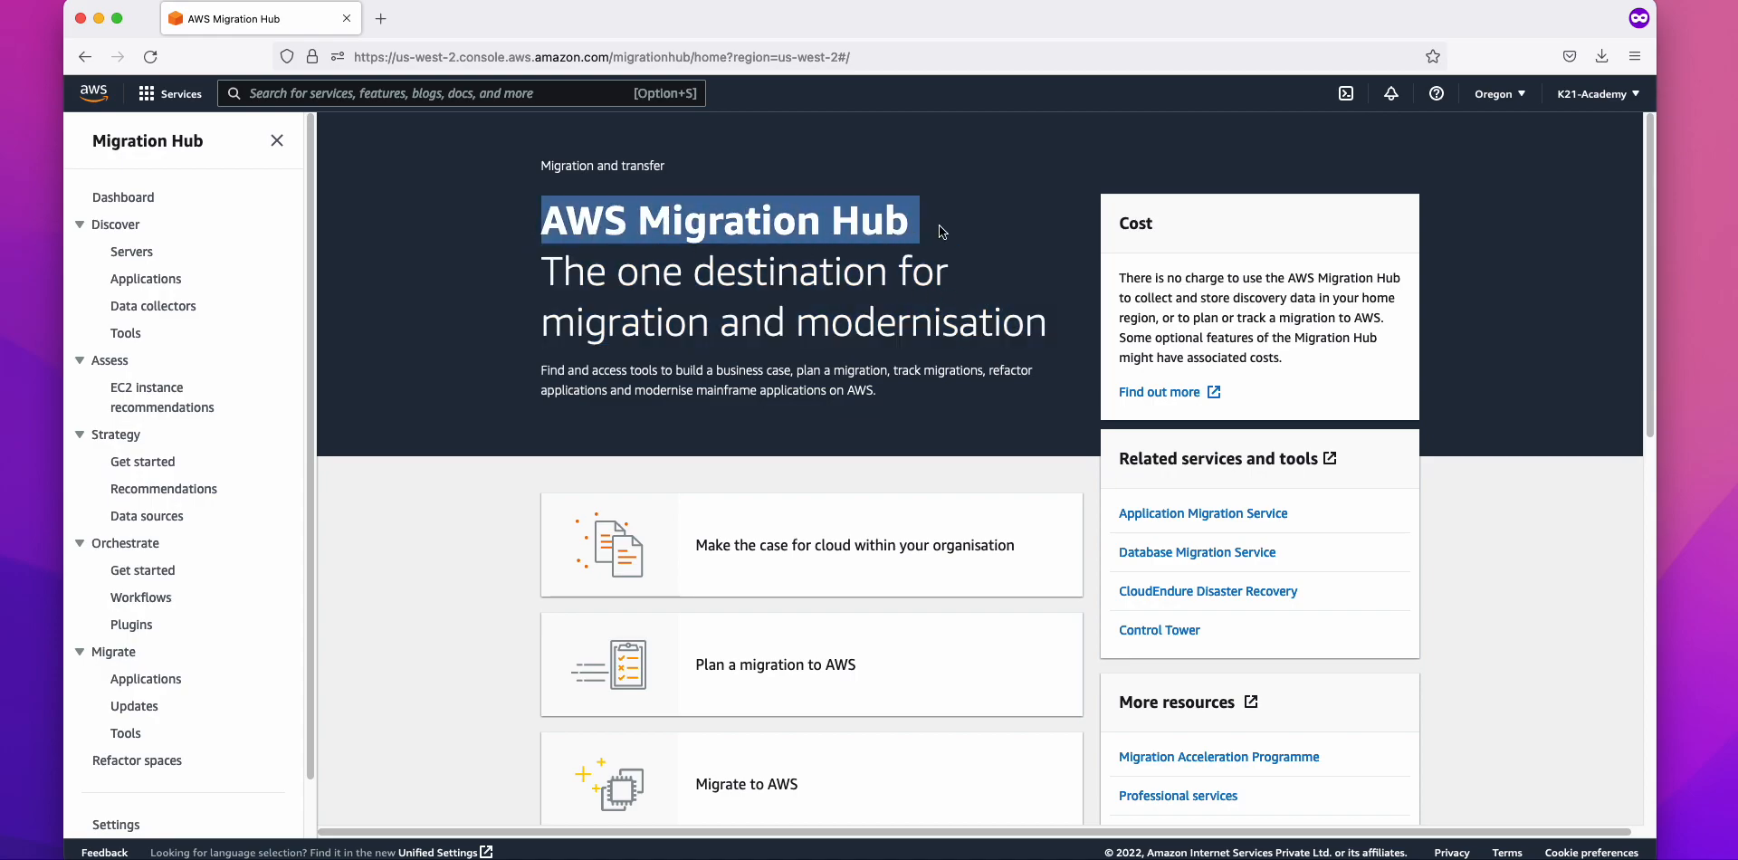
pyautogui.click(1228, 299)
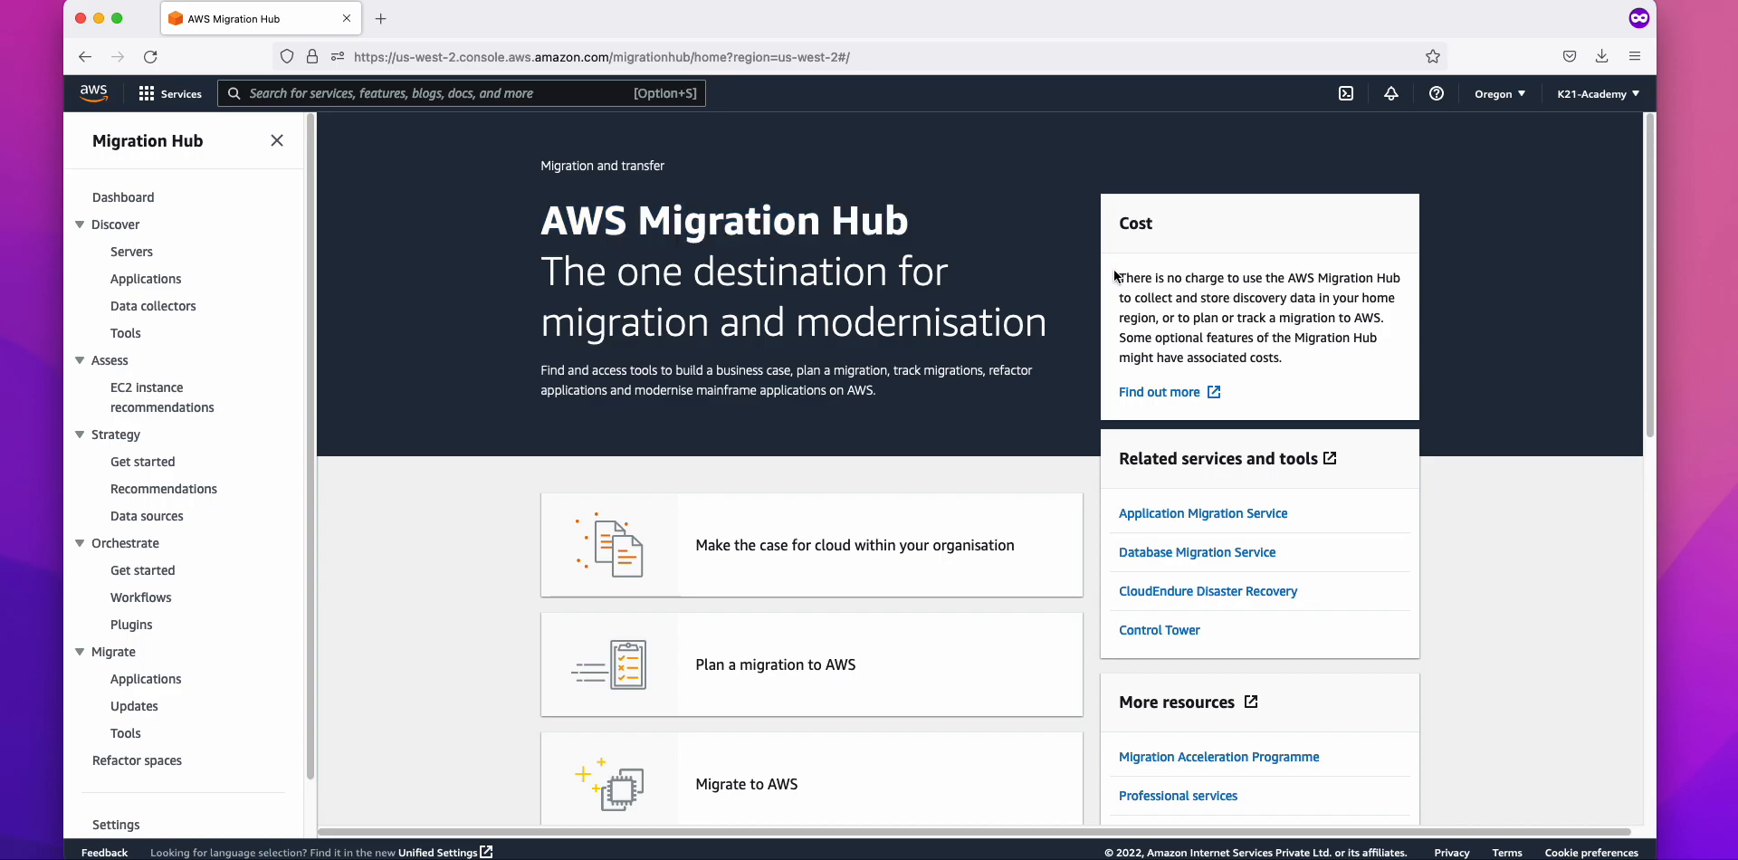
pyautogui.moveTo(1120, 277); pyautogui.dragTo(1249, 298)
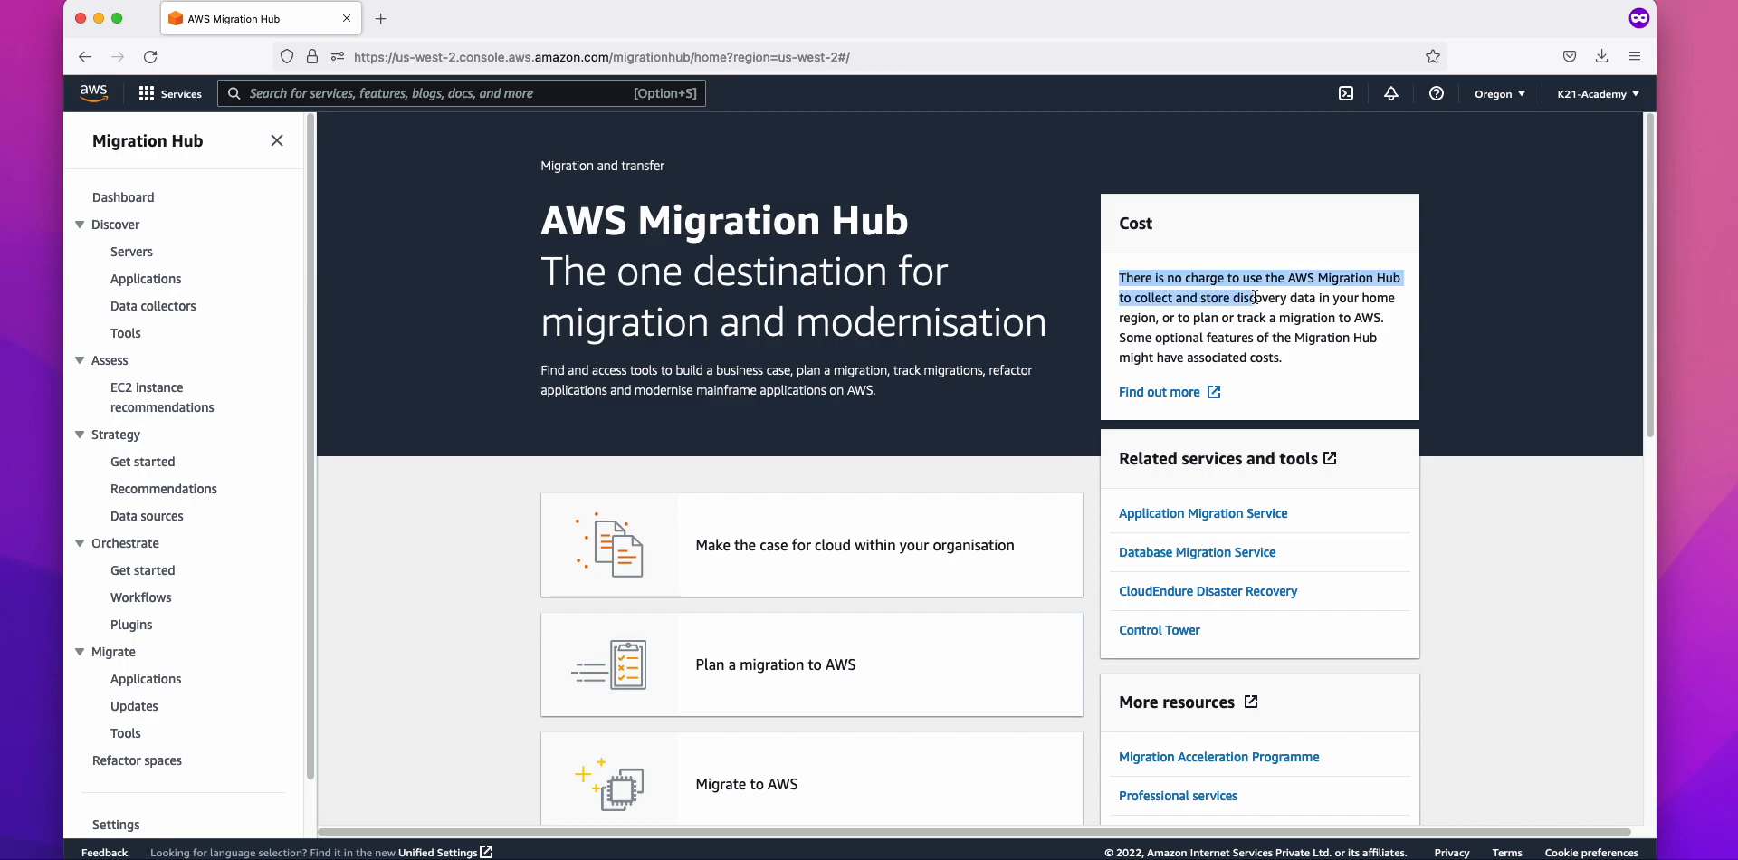
pyautogui.moveTo(309, 234); pyautogui.dragTo(312, 194)
pyautogui.moveTo(543, 225); pyautogui.dragTo(915, 234)
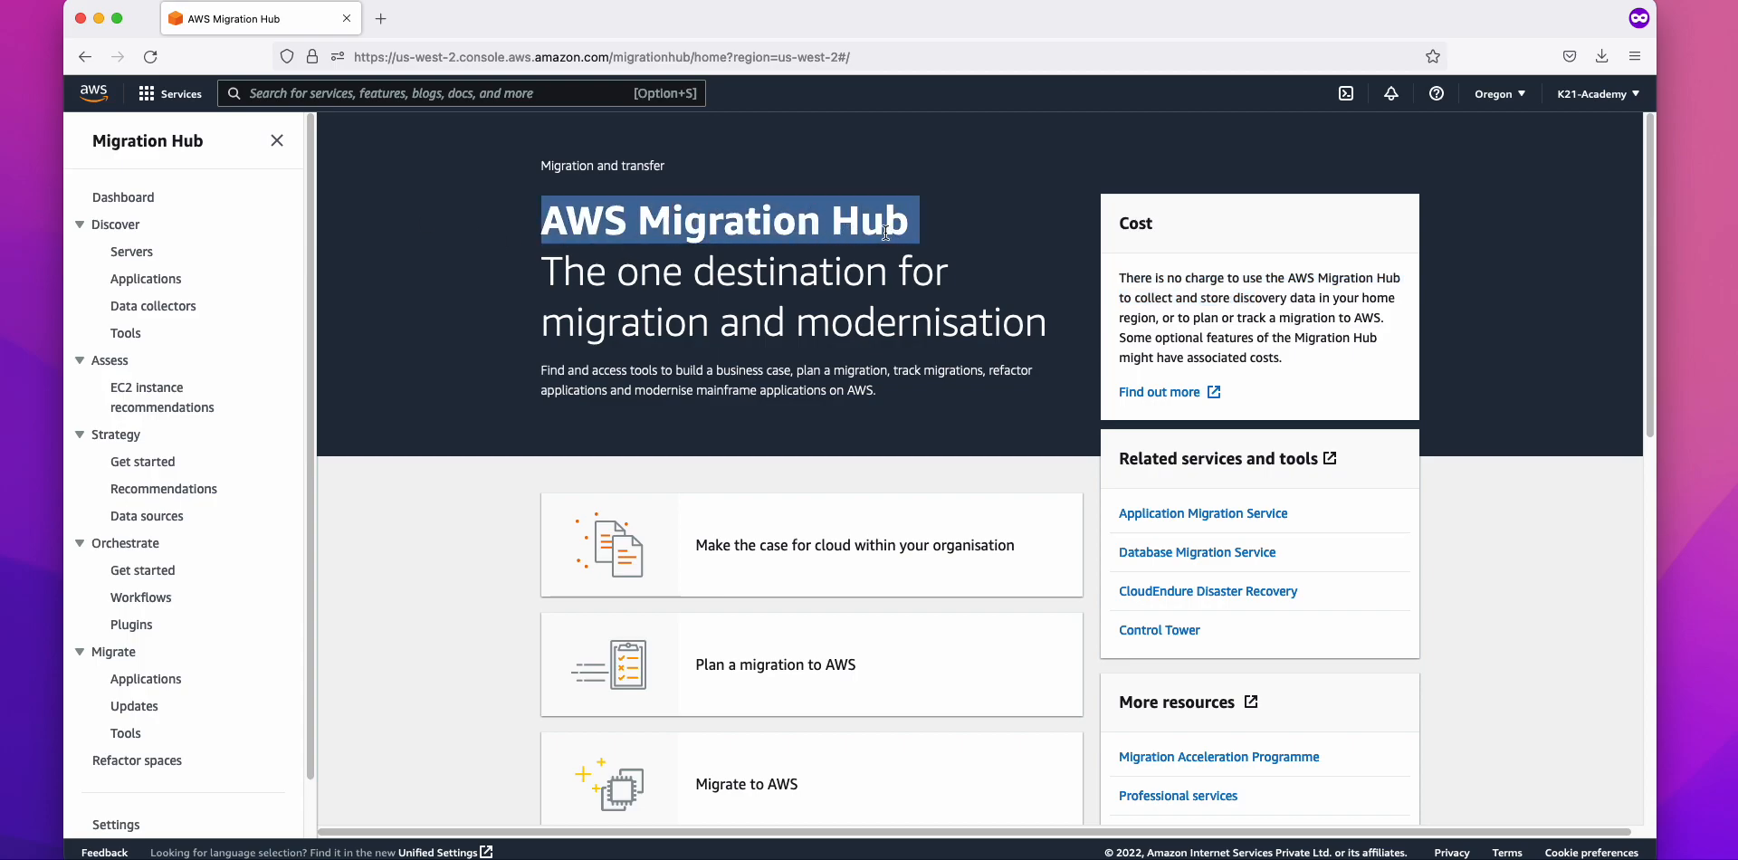
pyautogui.click(833, 249)
# Step: Review the Cost card explanation again, then collapse the Discover and Assess navigation sections
pyautogui.scroll(-2, 820, 250)
pyautogui.scroll(2, 820, 251)
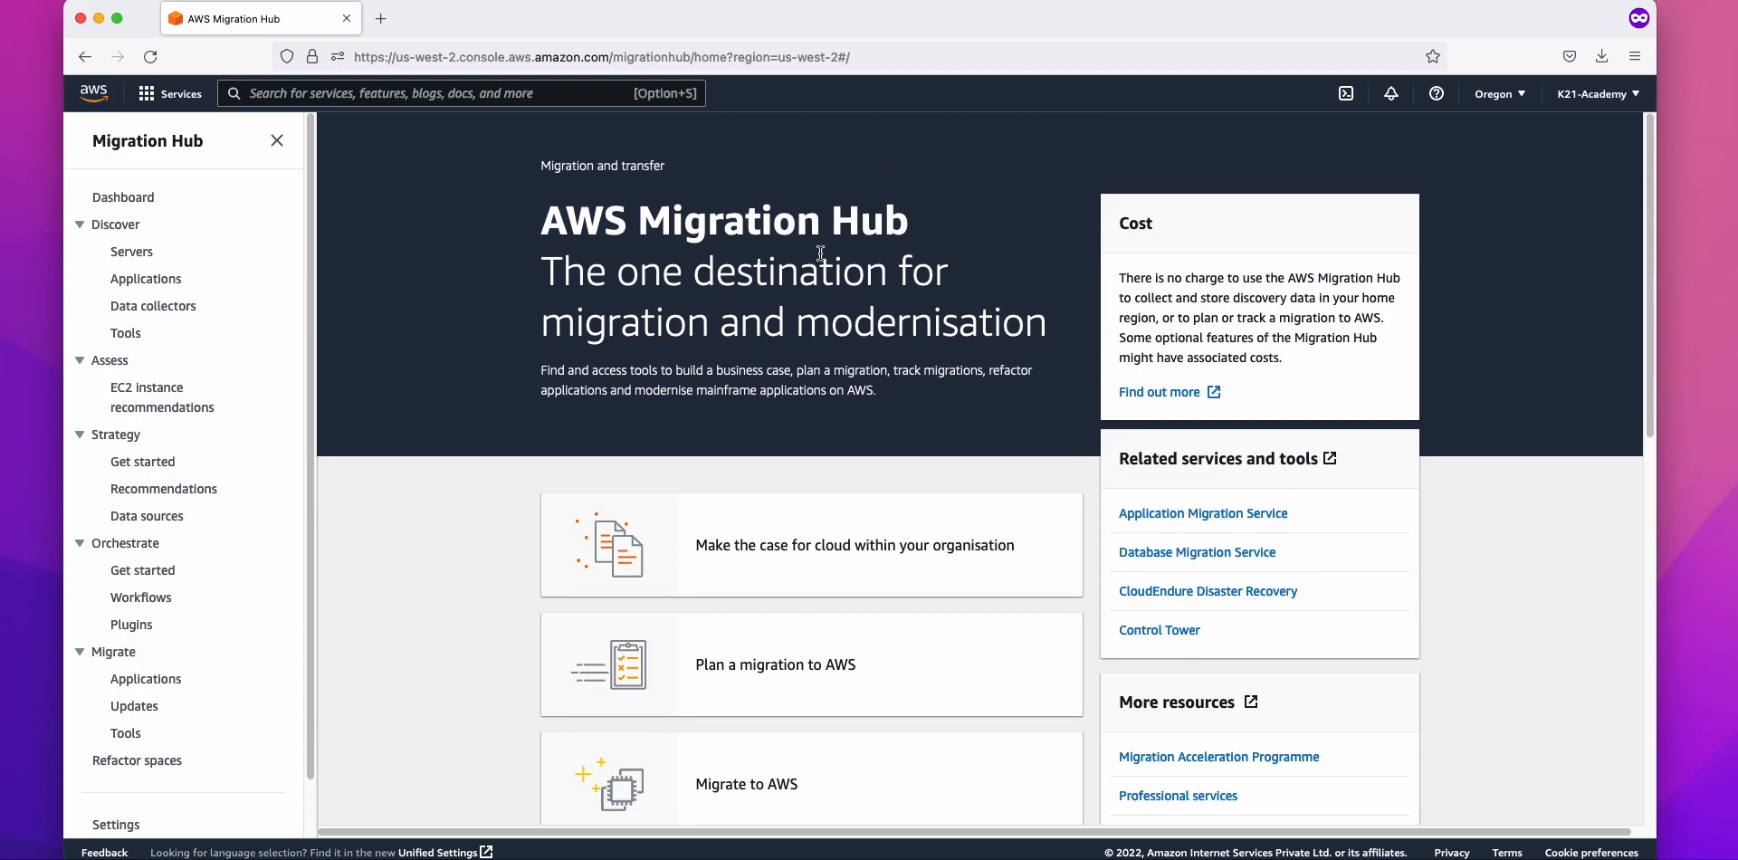
pyautogui.moveTo(1120, 277); pyautogui.dragTo(1328, 316)
pyautogui.click(1307, 309)
pyautogui.moveTo(1202, 305); pyautogui.dragTo(1124, 278)
pyautogui.moveTo(543, 222); pyautogui.dragTo(905, 281)
pyautogui.click(922, 277)
pyautogui.scroll(-1, 155, 469)
pyautogui.scroll(1, 156, 438)
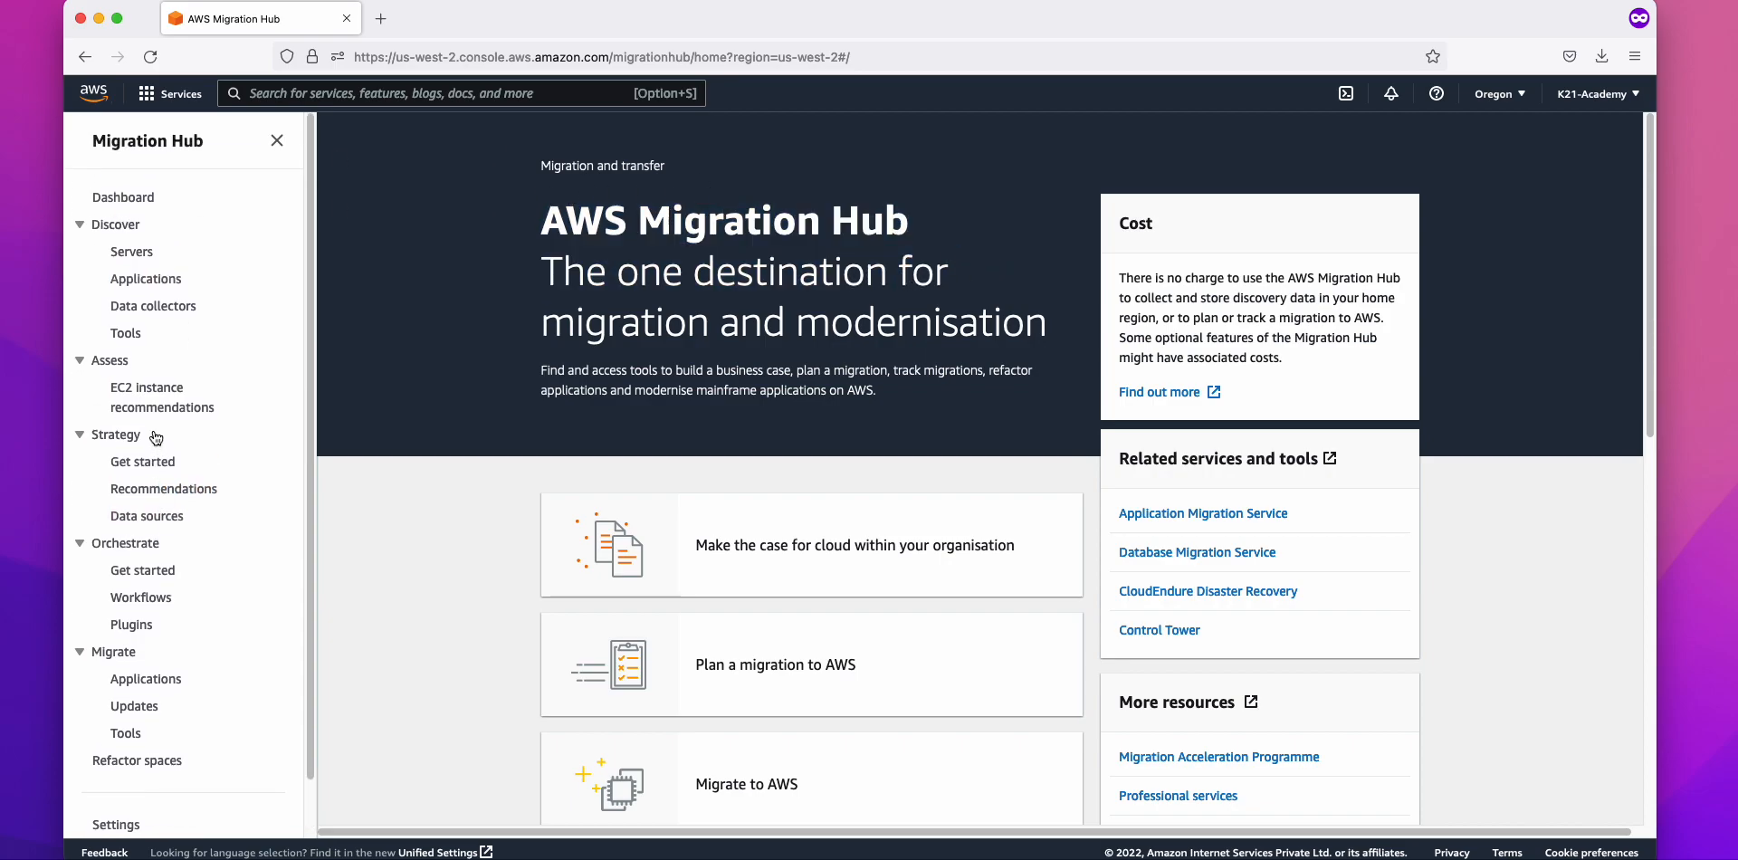
pyautogui.click(80, 226)
pyautogui.click(79, 251)
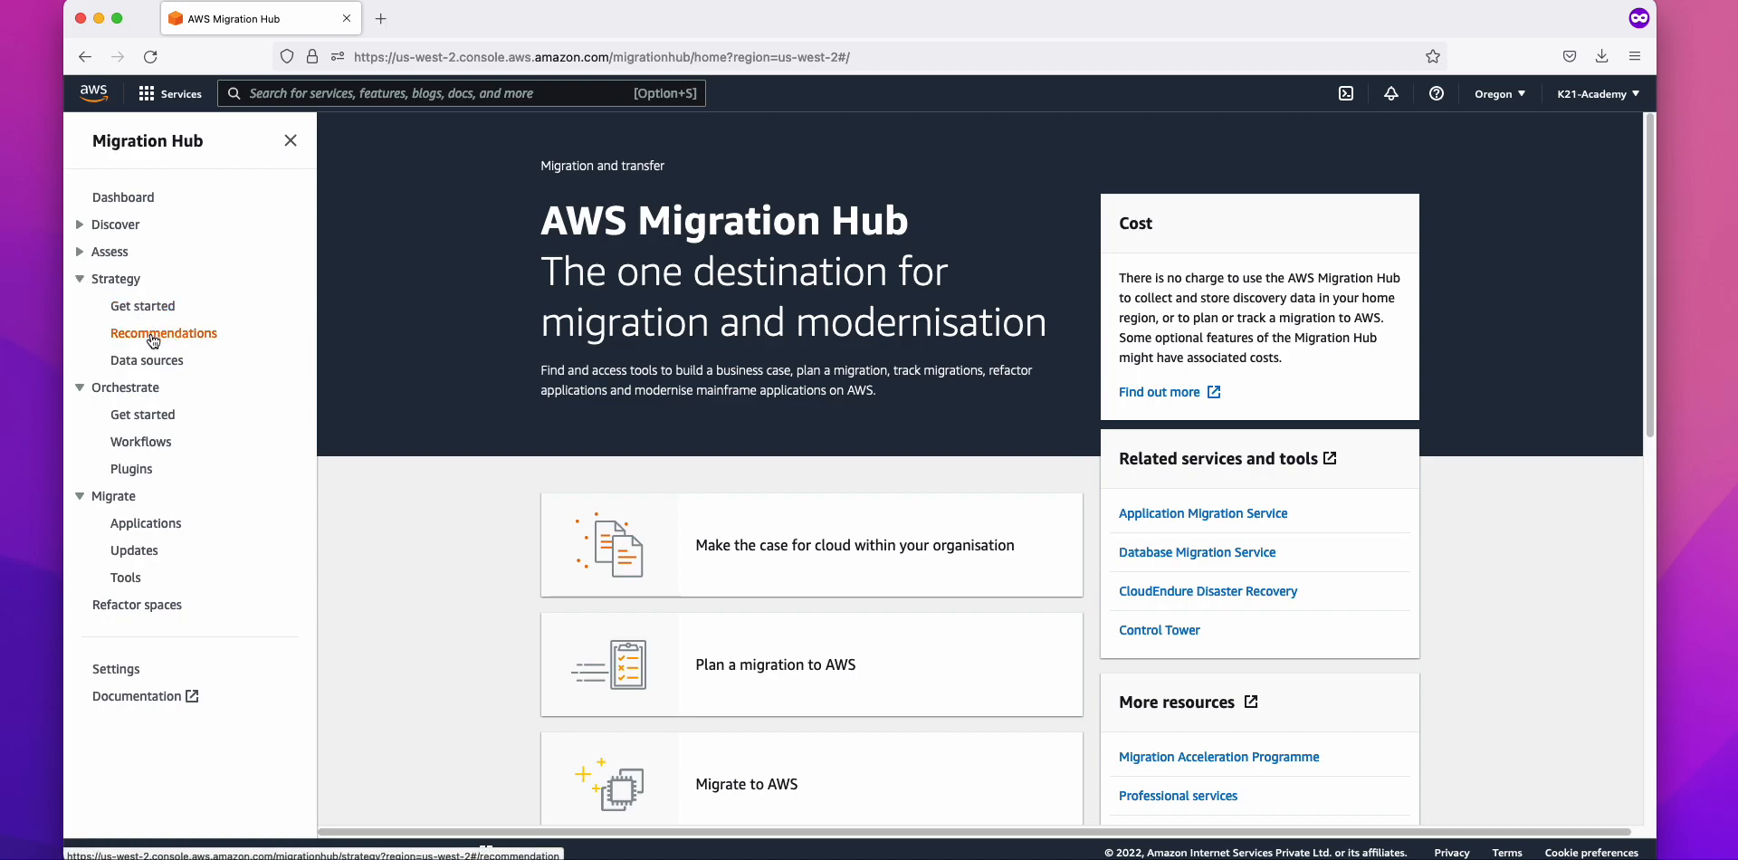
# Step: Collapse Strategy and browse the Orchestrate Workflows, Migrate Applications and Updates pages
pyautogui.click(79, 281)
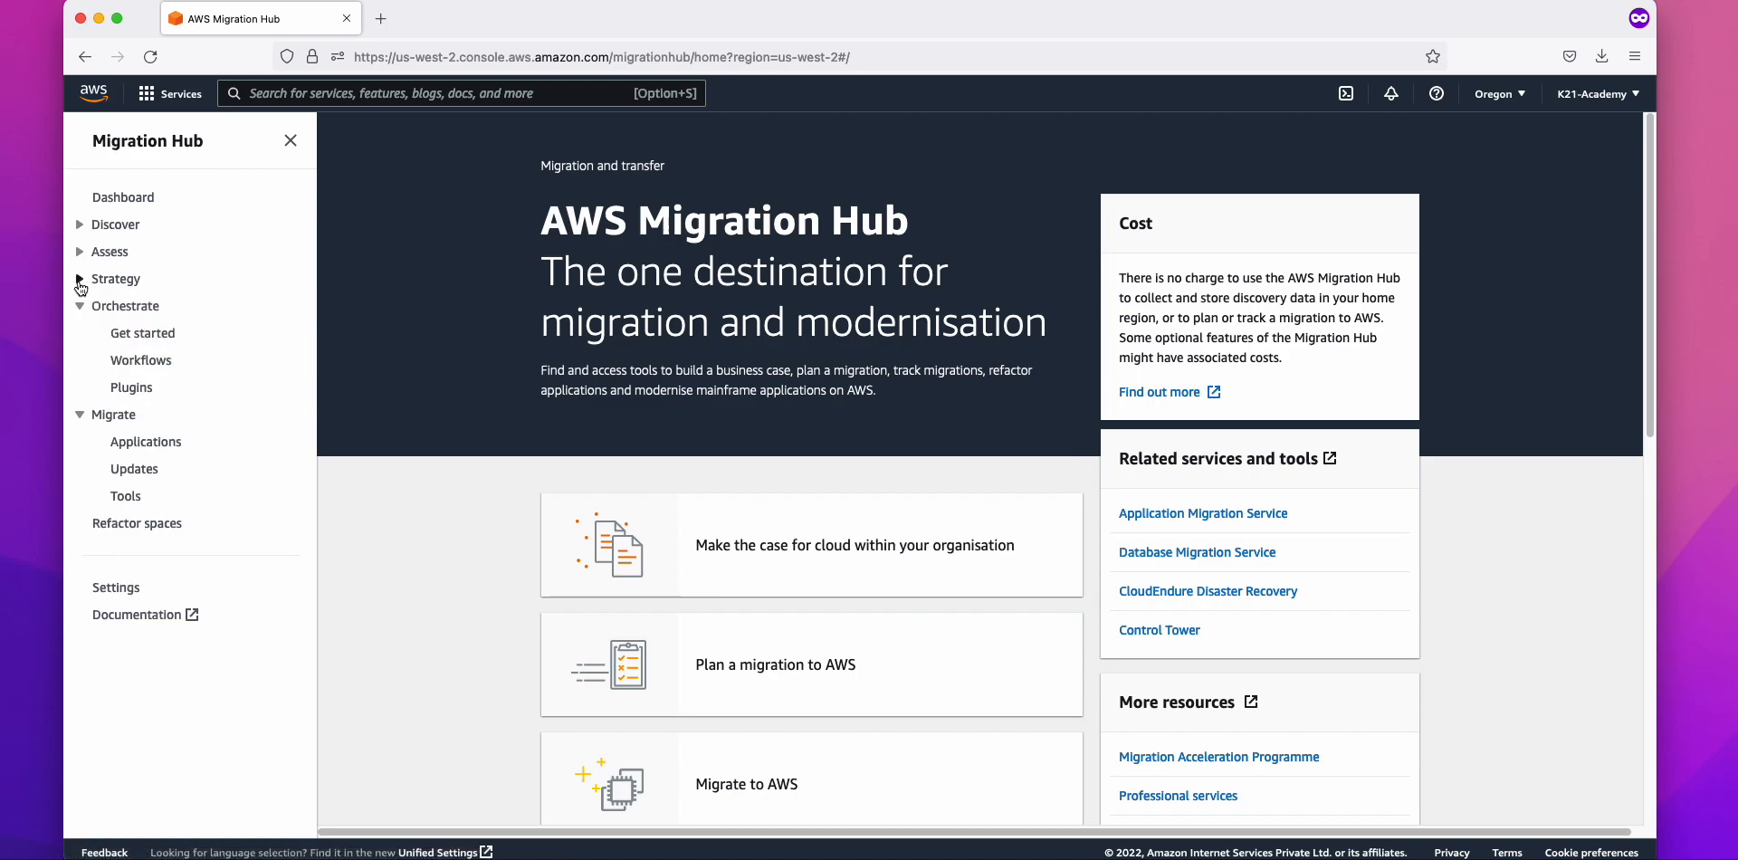
pyautogui.click(143, 361)
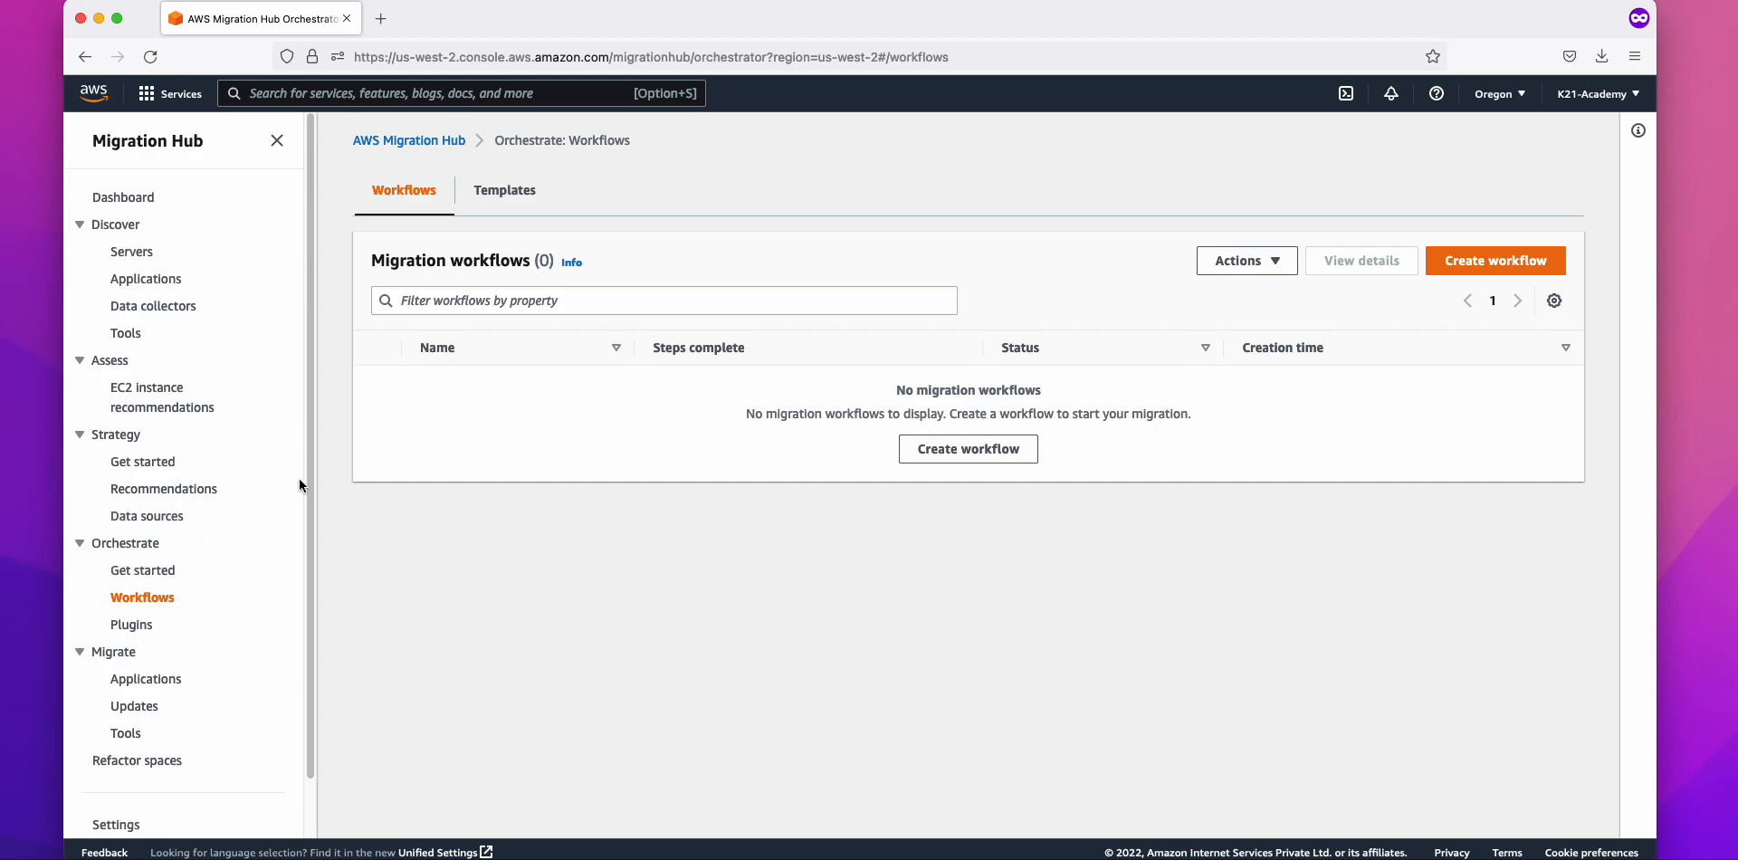
pyautogui.scroll(-2, 294, 487)
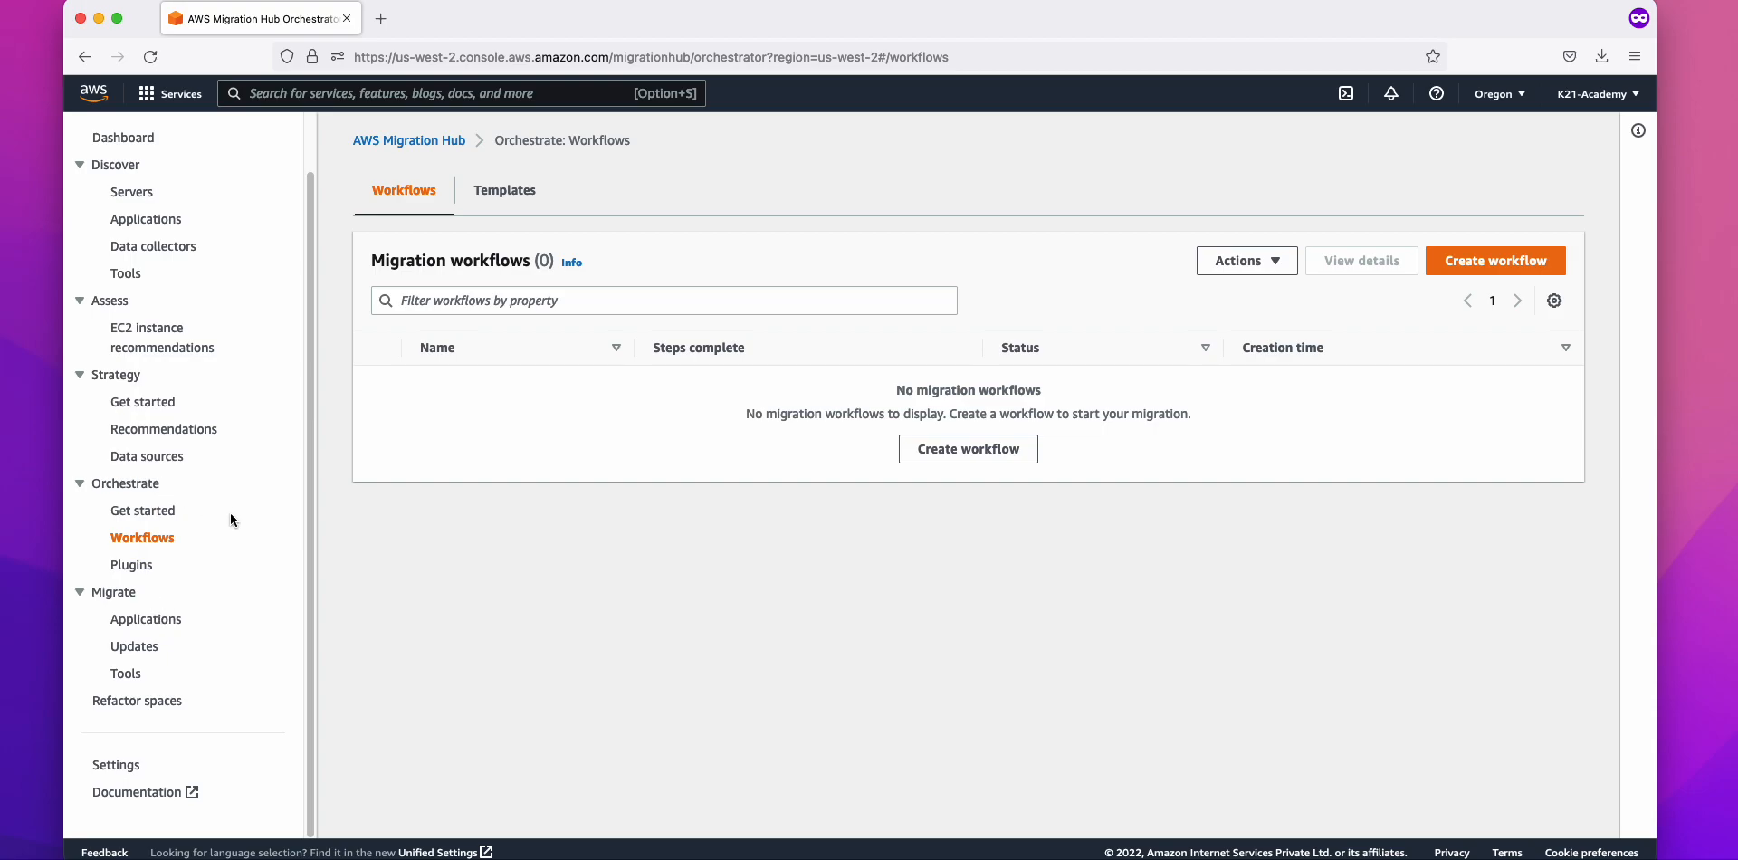
pyautogui.click(136, 620)
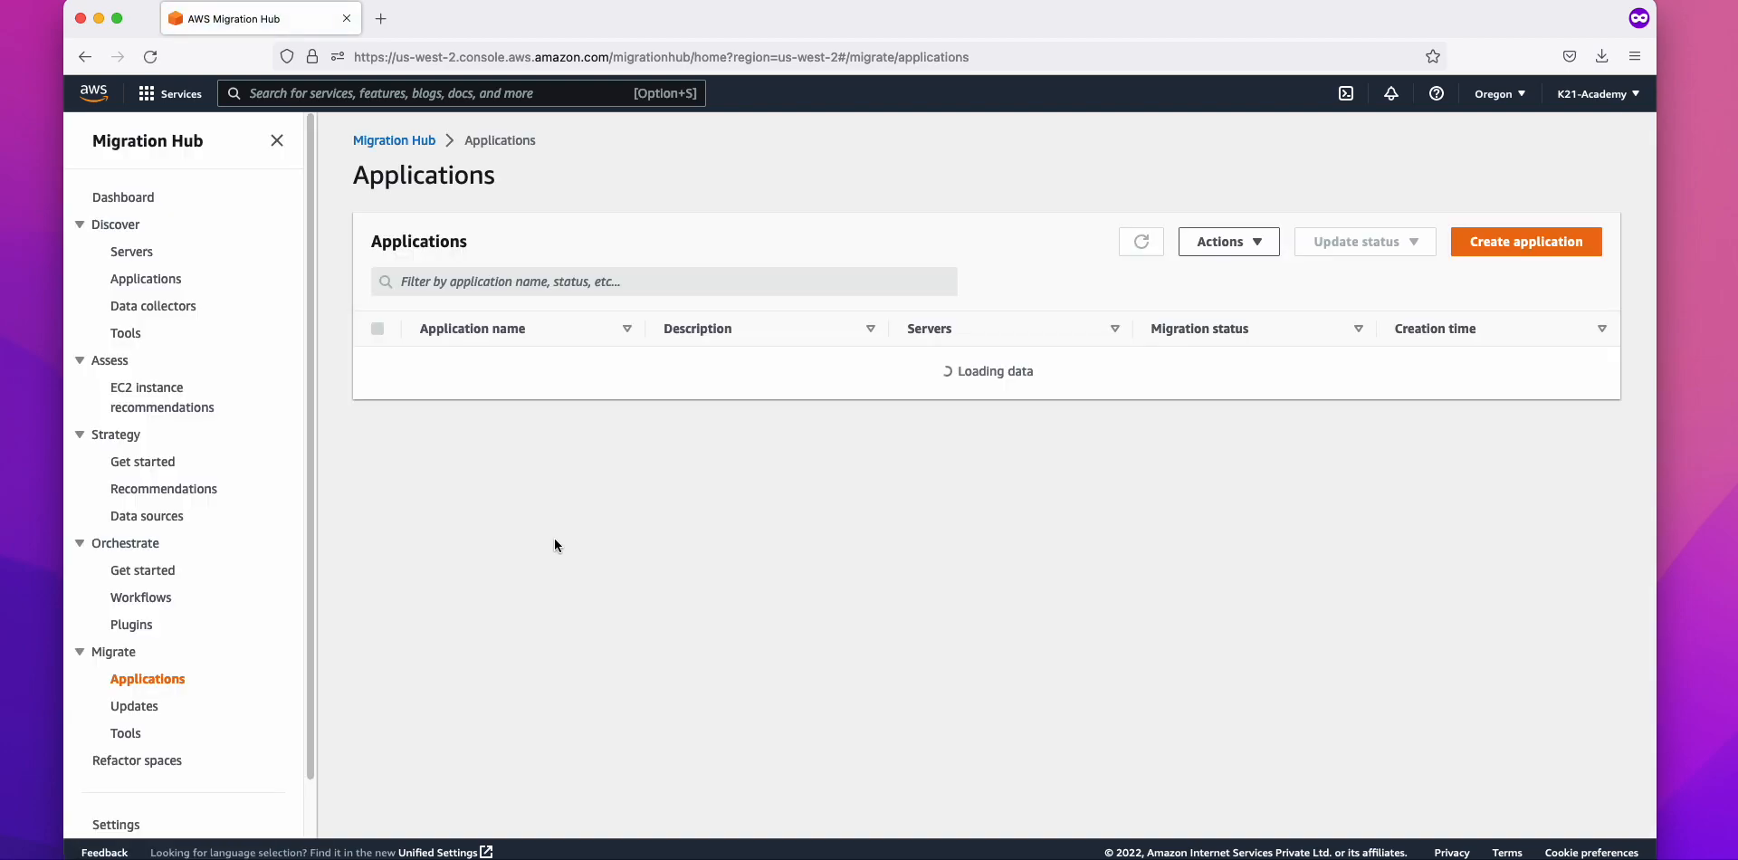
pyautogui.click(141, 707)
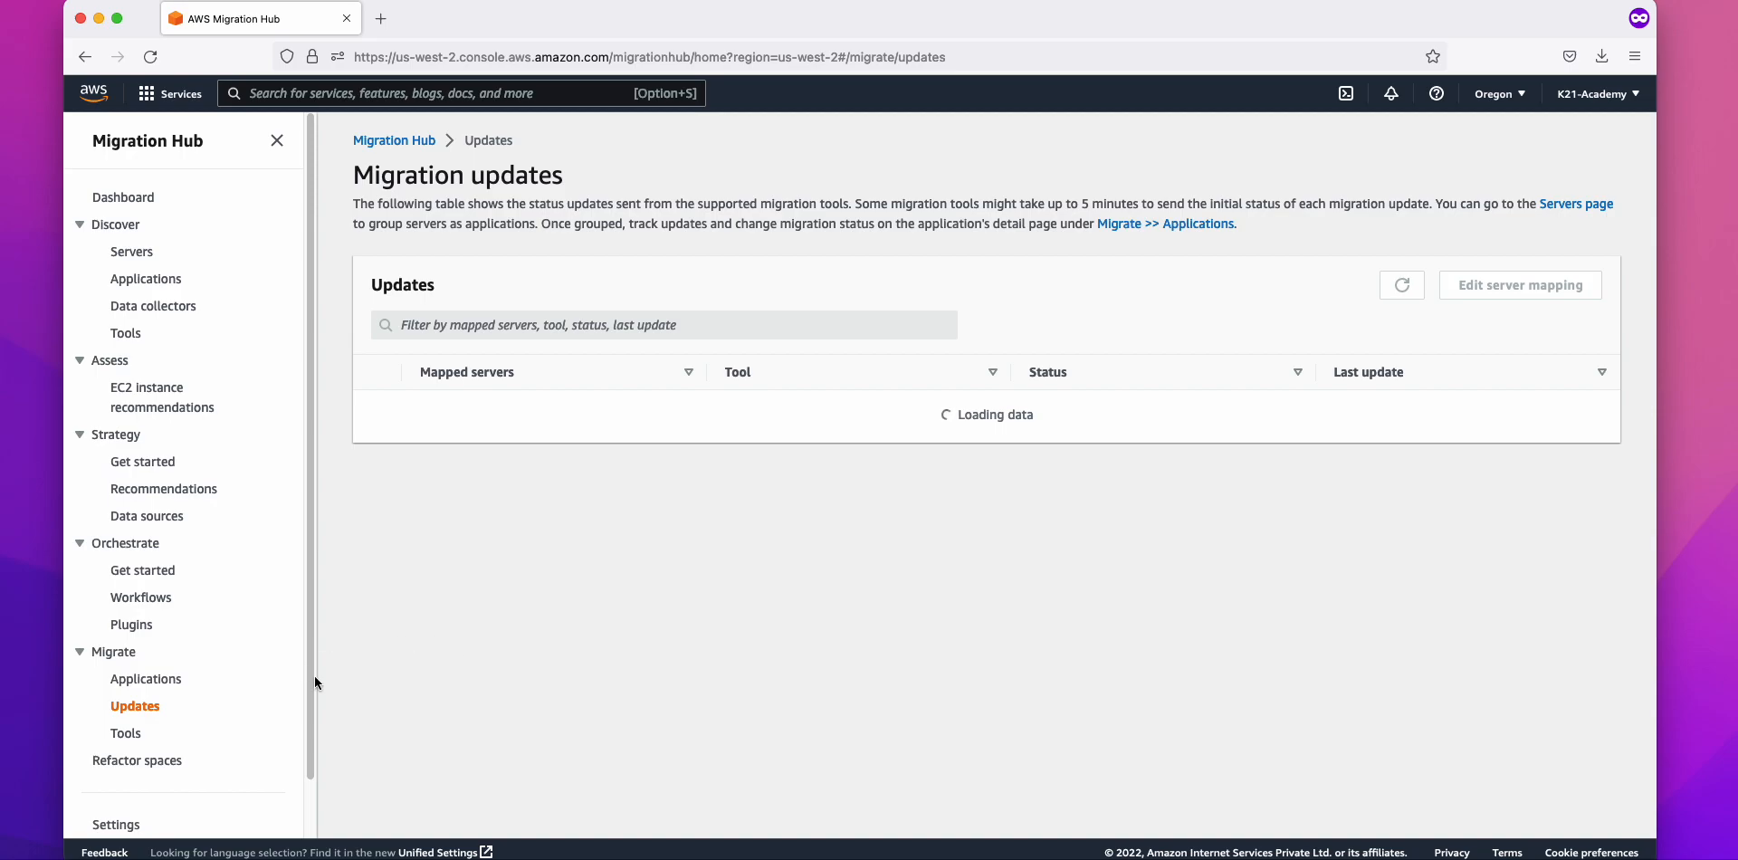
# Step: Open Migration tools and review the Application Migration Service and Database Migration Service cards
pyautogui.click(122, 733)
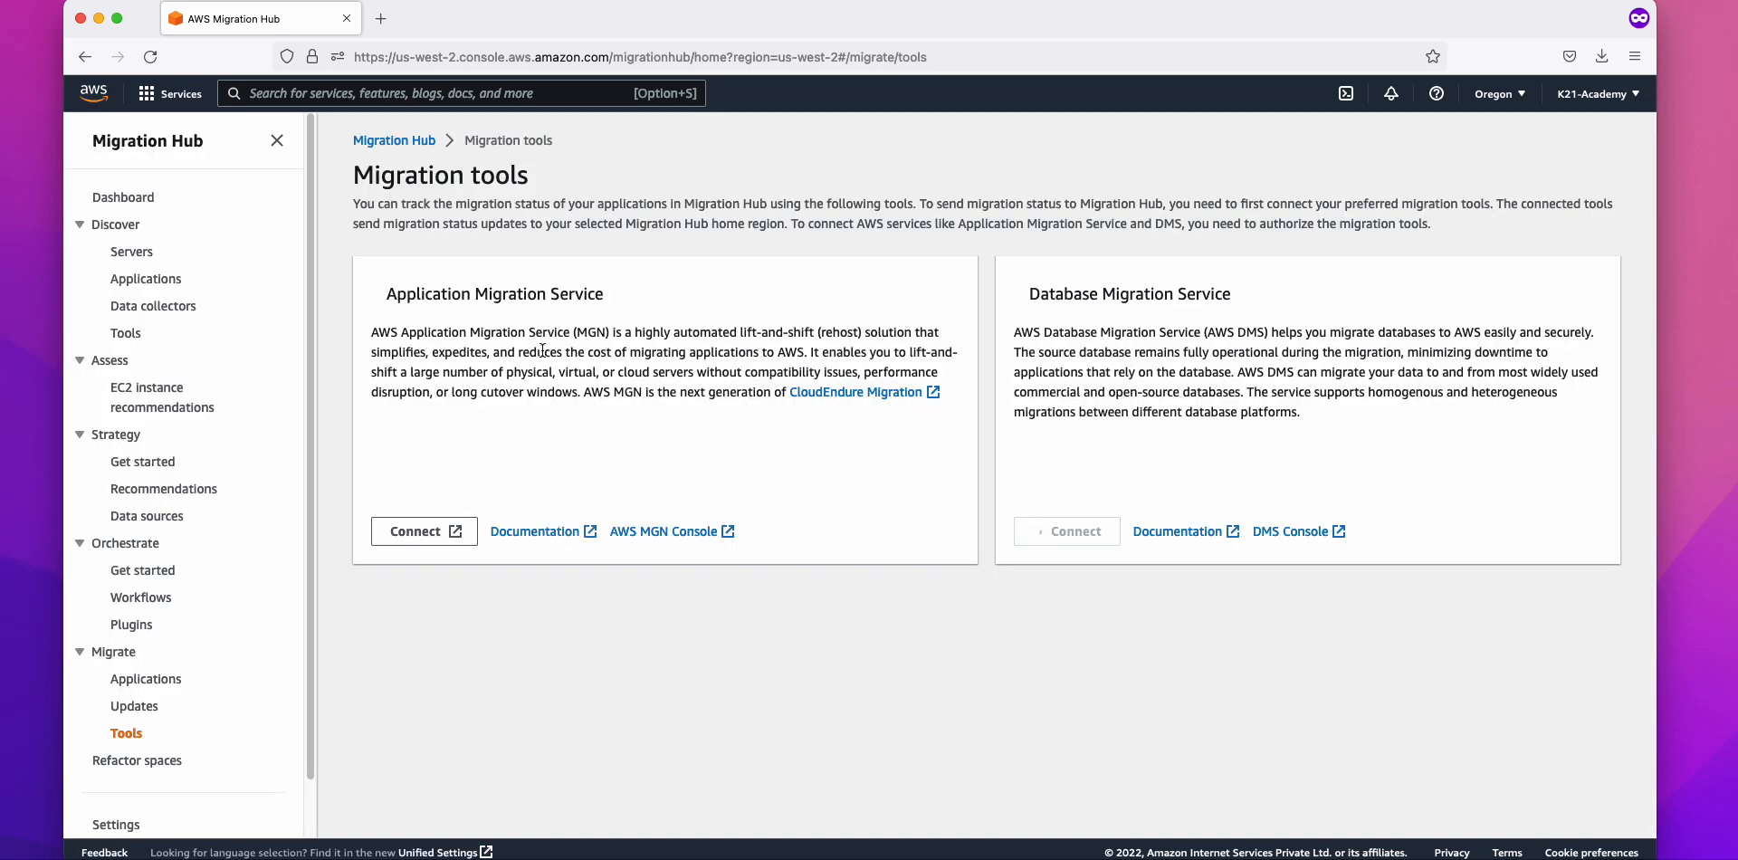
pyautogui.moveTo(426, 295); pyautogui.dragTo(625, 295)
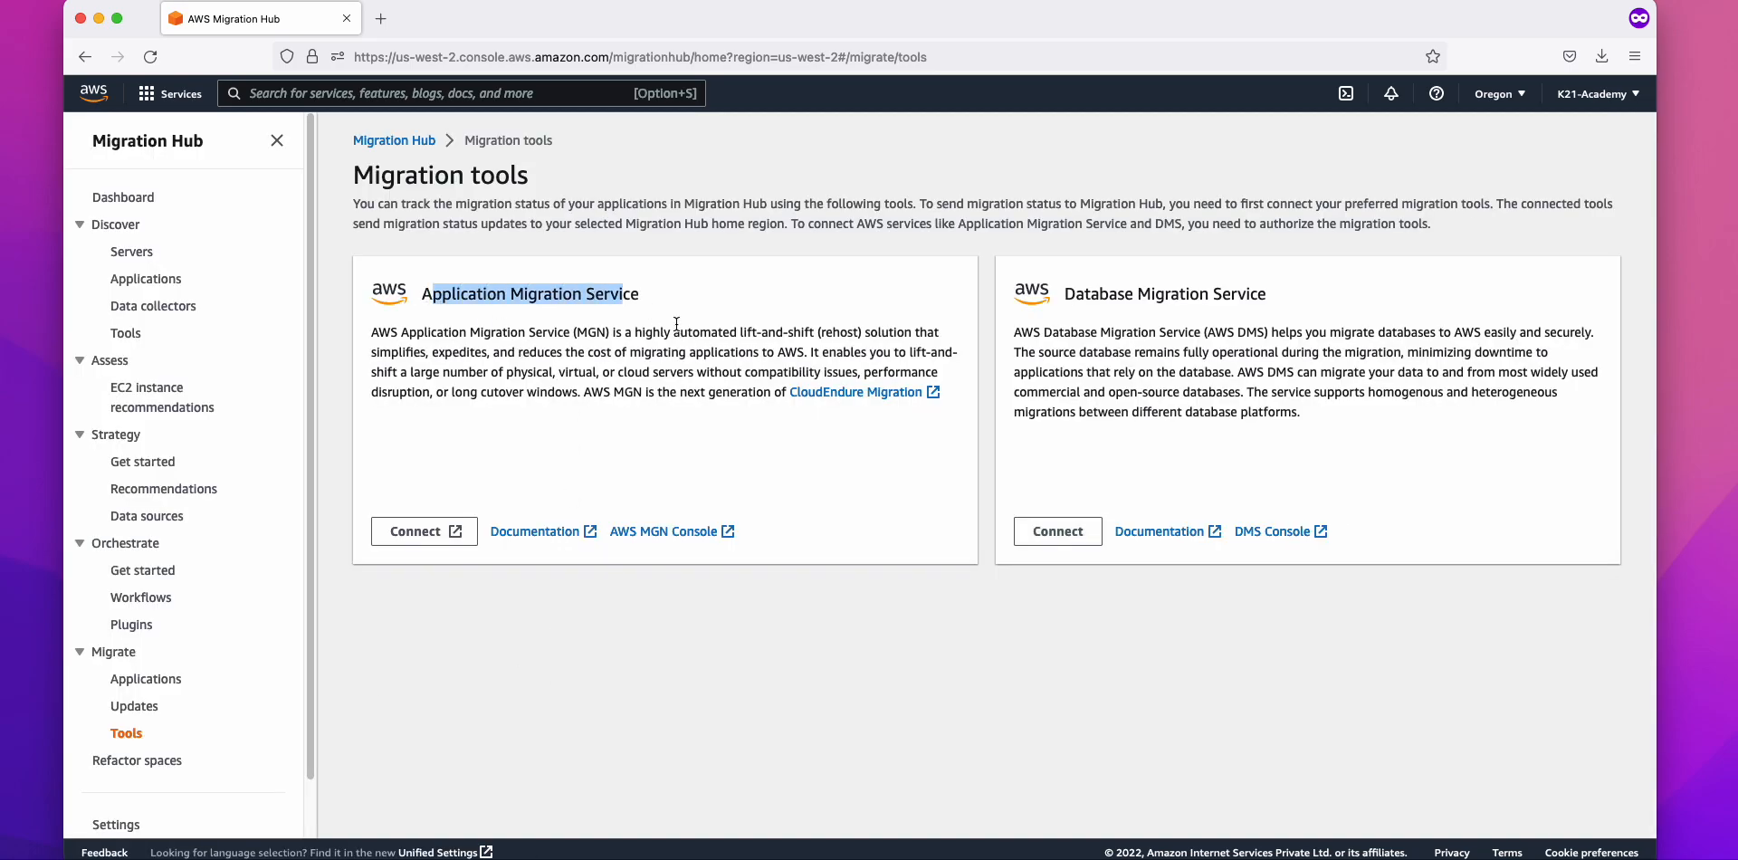
pyautogui.moveTo(1079, 296); pyautogui.dragTo(1339, 304)
pyautogui.moveTo(1186, 322); pyautogui.dragTo(1285, 409)
pyautogui.click(658, 457)
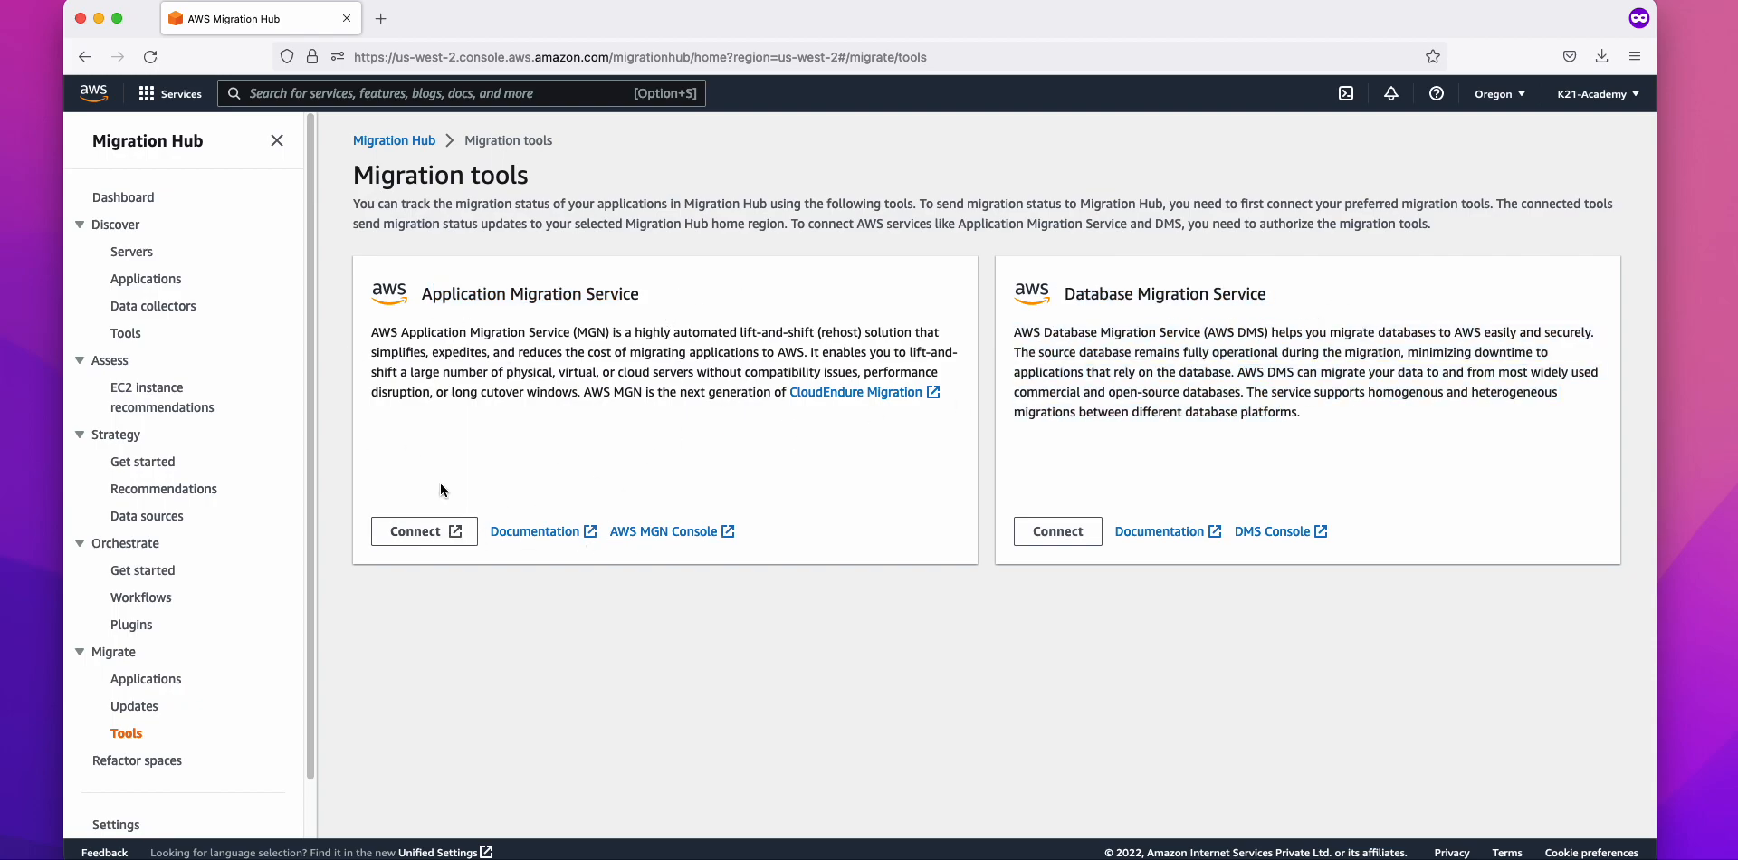
pyautogui.scroll(-2, 270, 543)
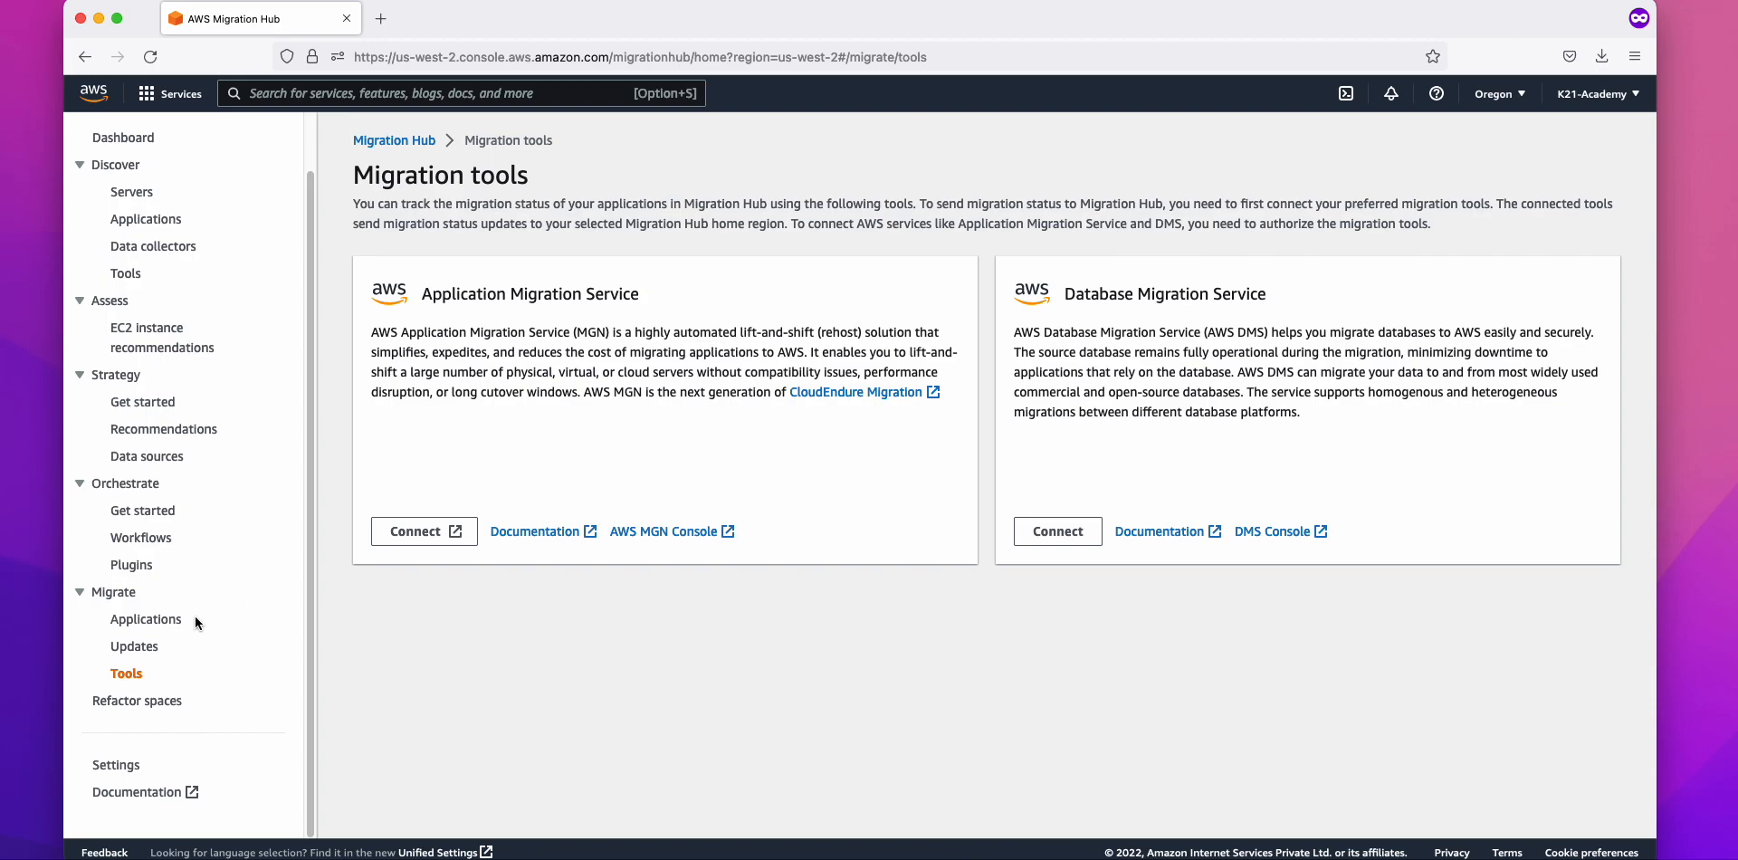
pyautogui.scroll(2, 236, 452)
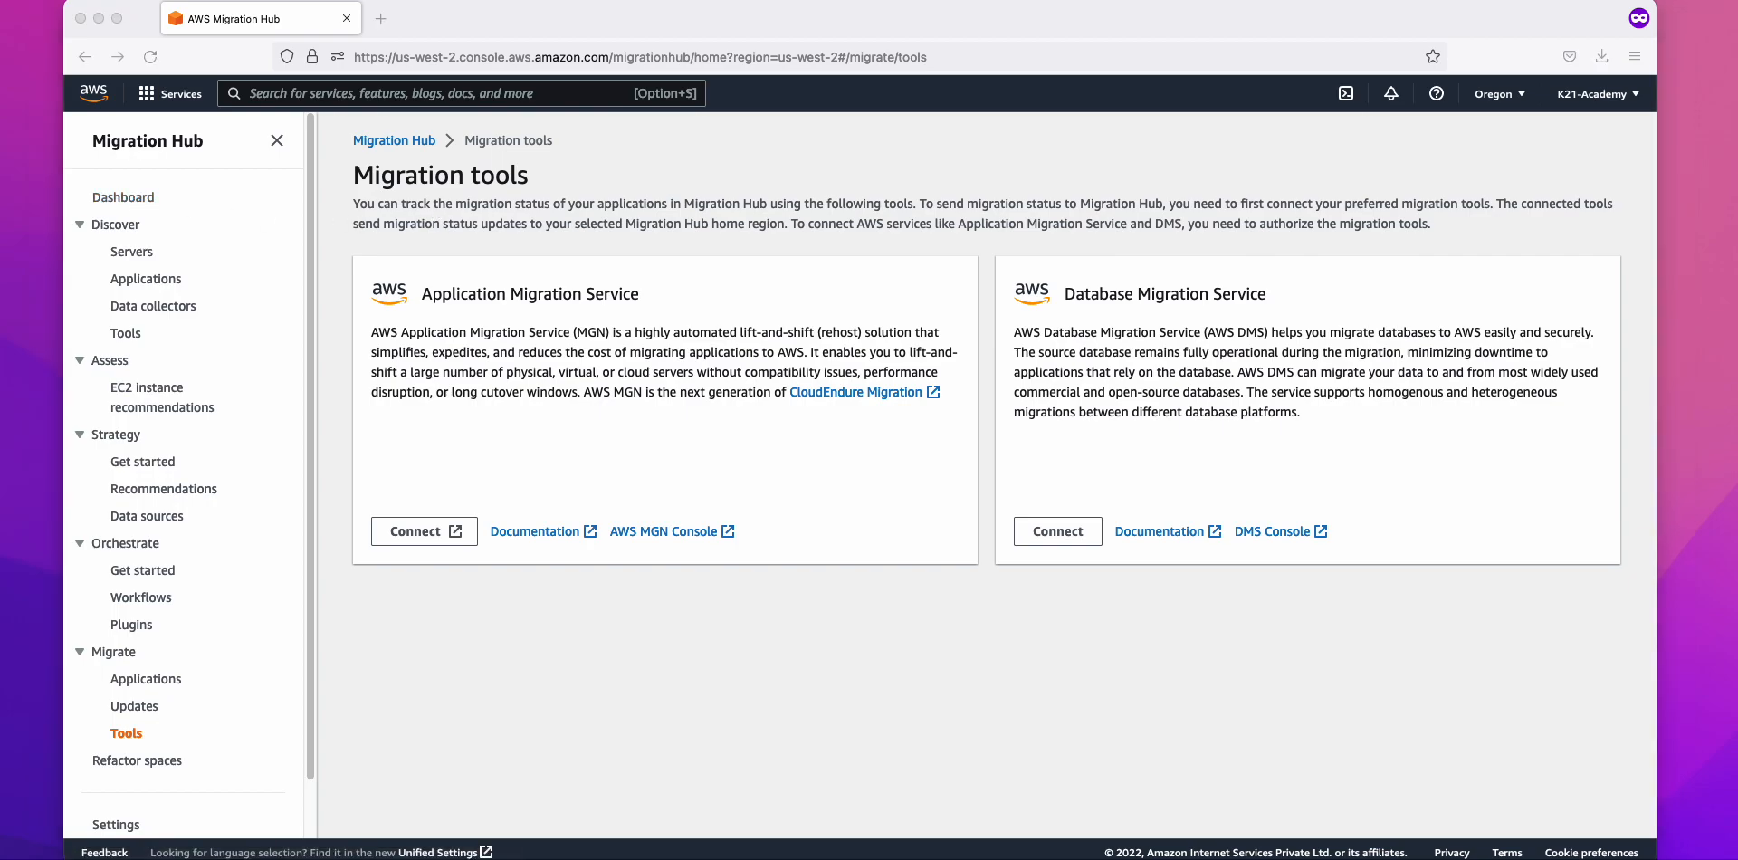
# Step: Delete the blank line above 'AWS Migration Hub:' in the notes and return to the browser
pyautogui.press('super+Tab')
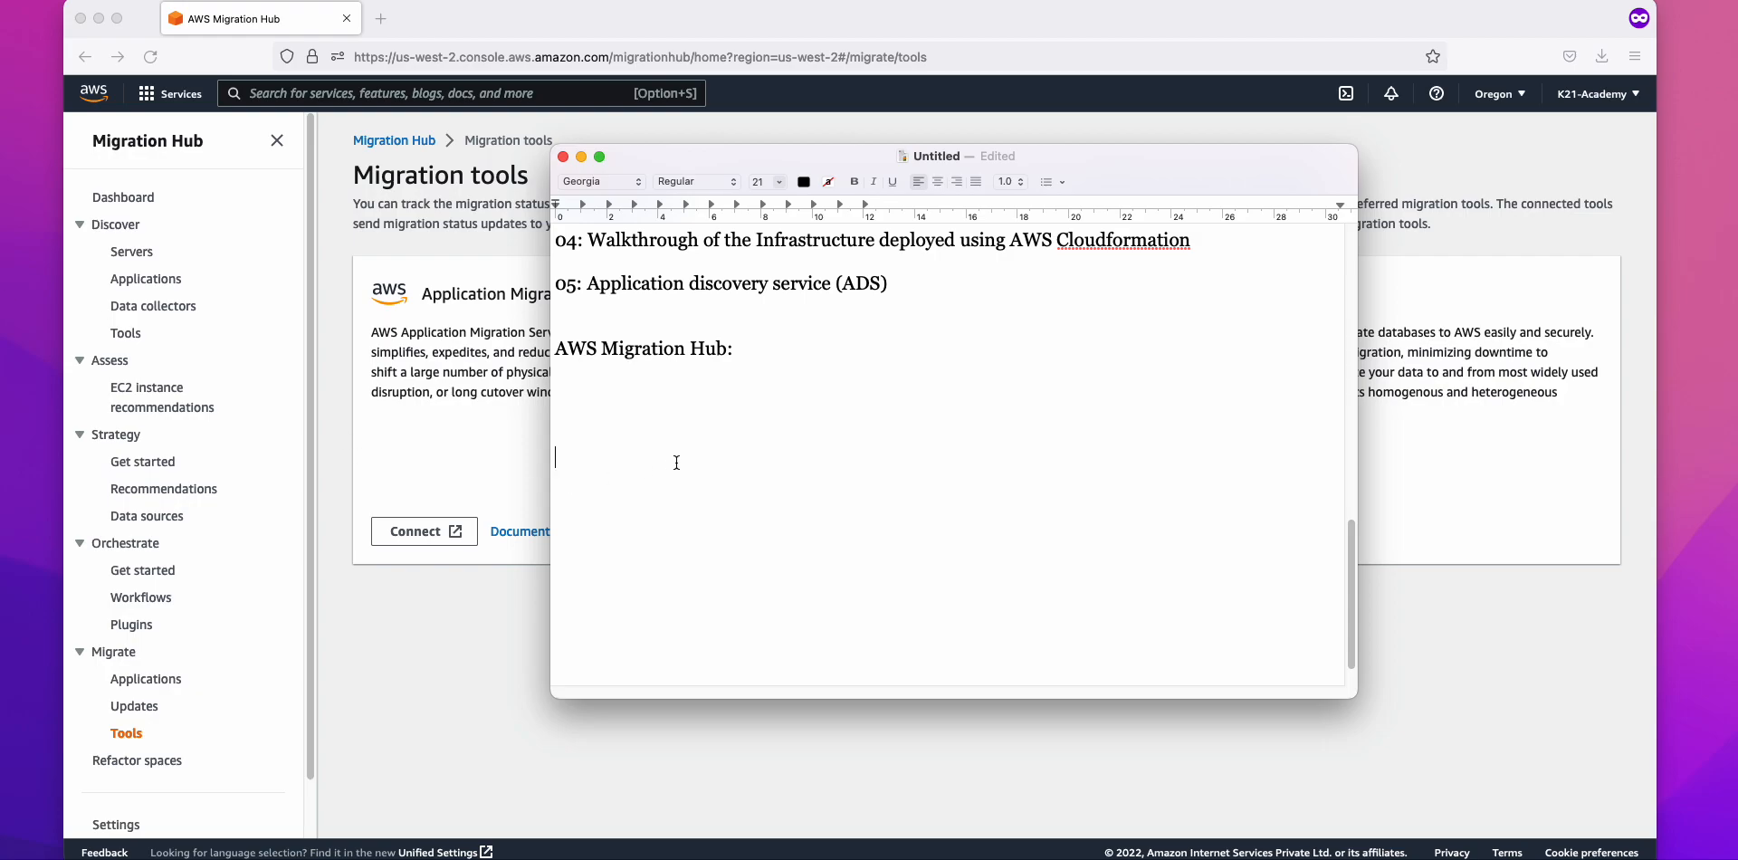
pyautogui.scroll(2, 712, 400)
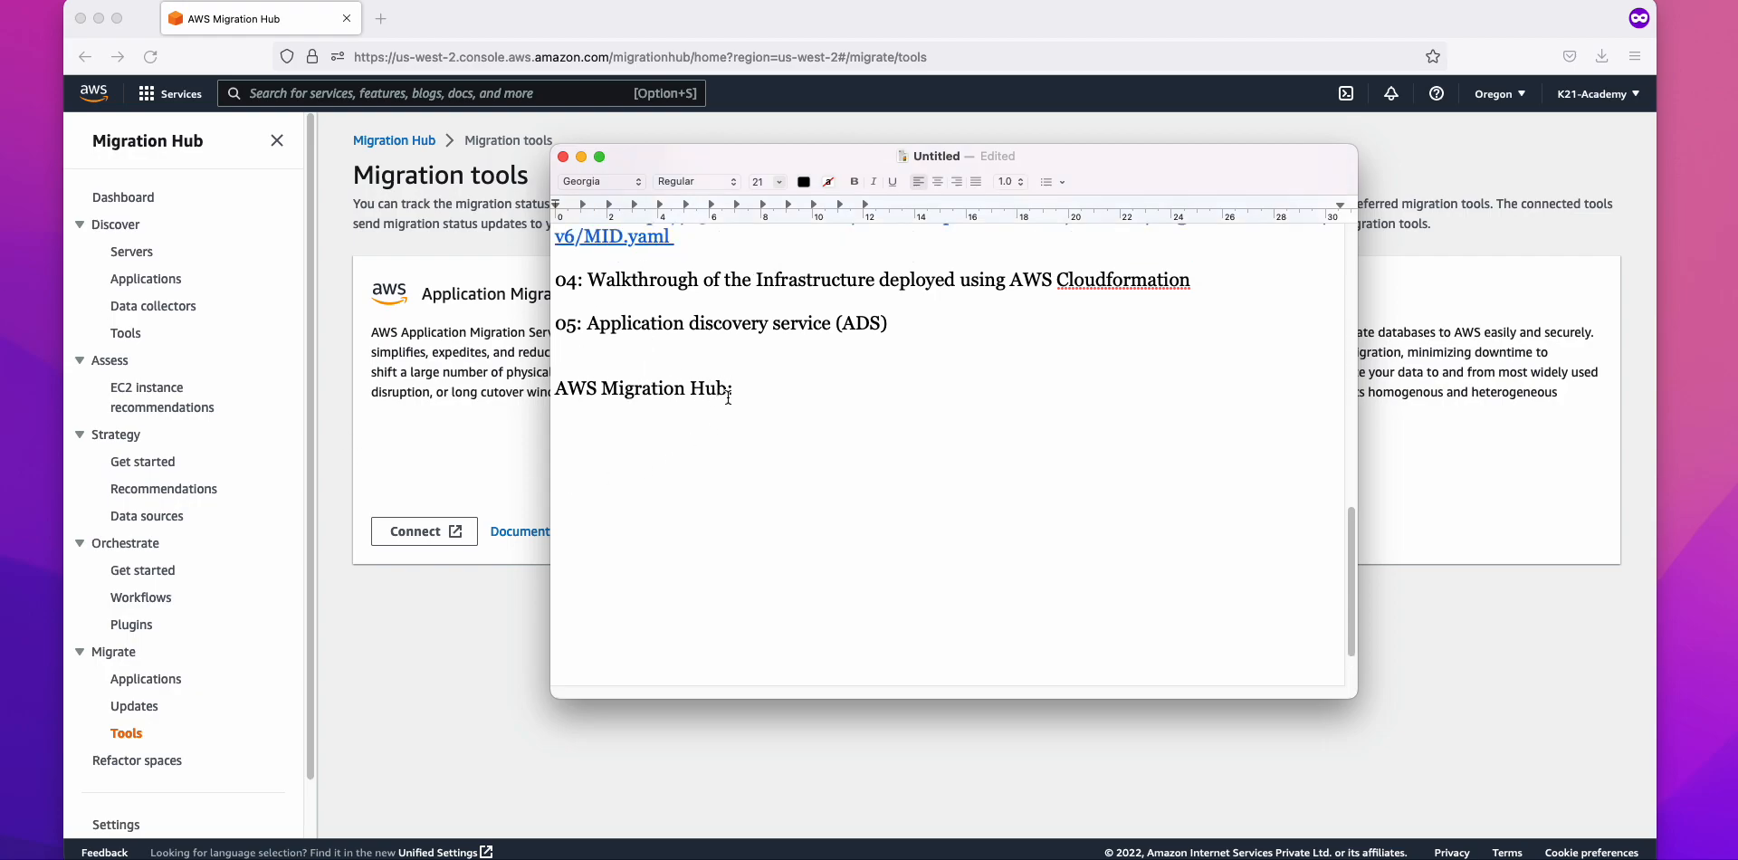
pyautogui.moveTo(728, 396); pyautogui.dragTo(540, 392)
pyautogui.click(600, 366)
pyautogui.press('BackSpace')
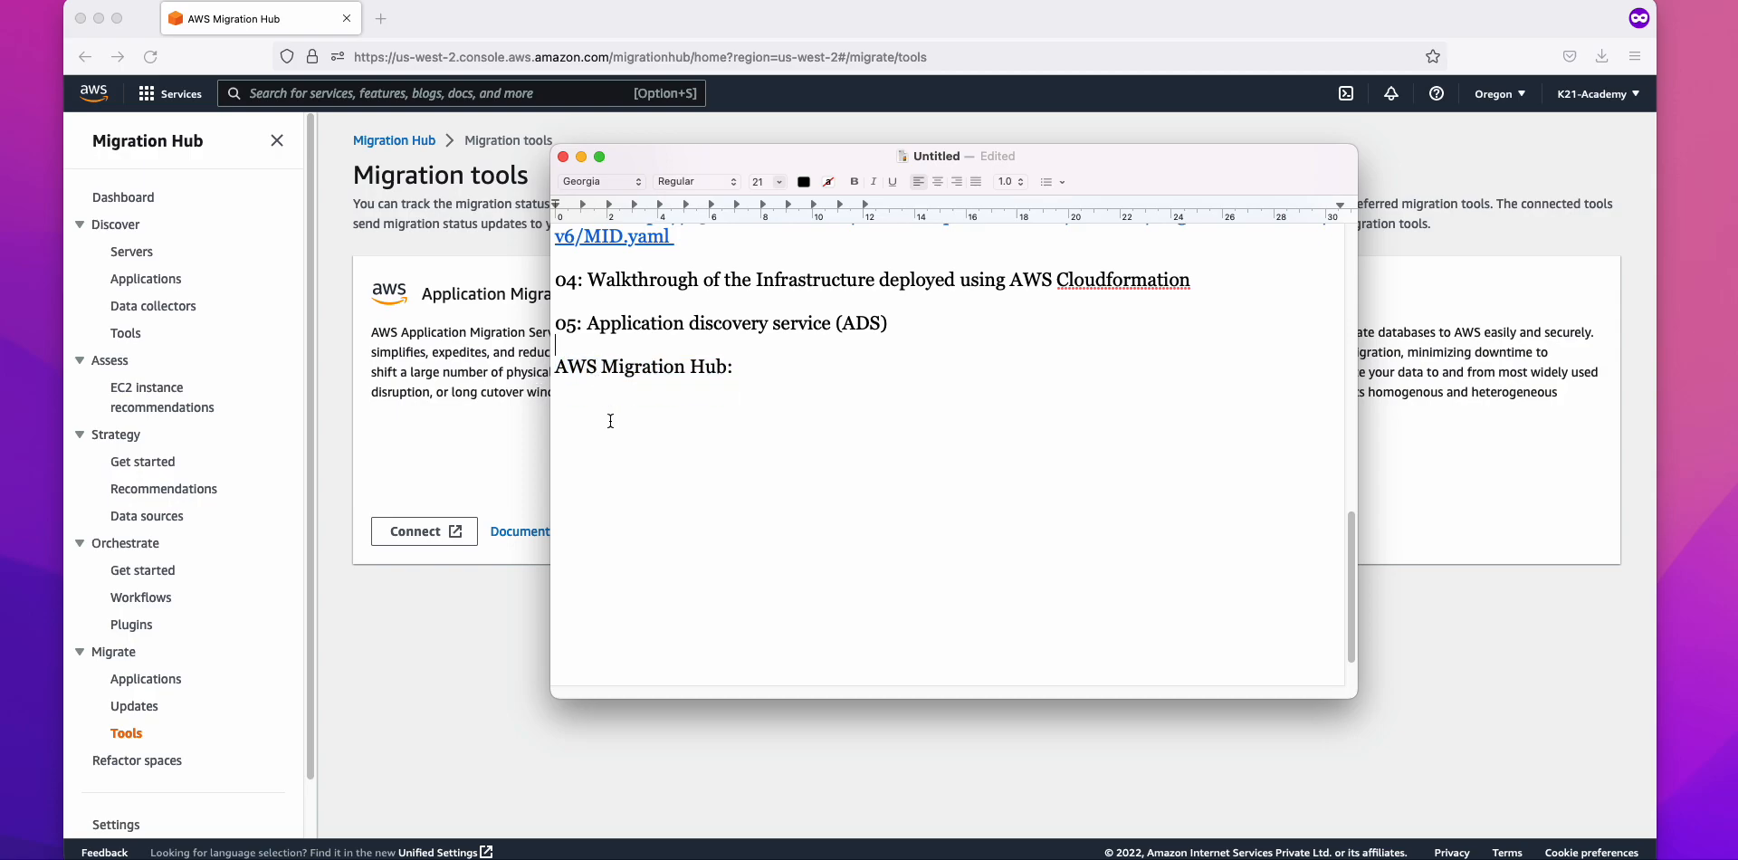
pyautogui.click(497, 427)
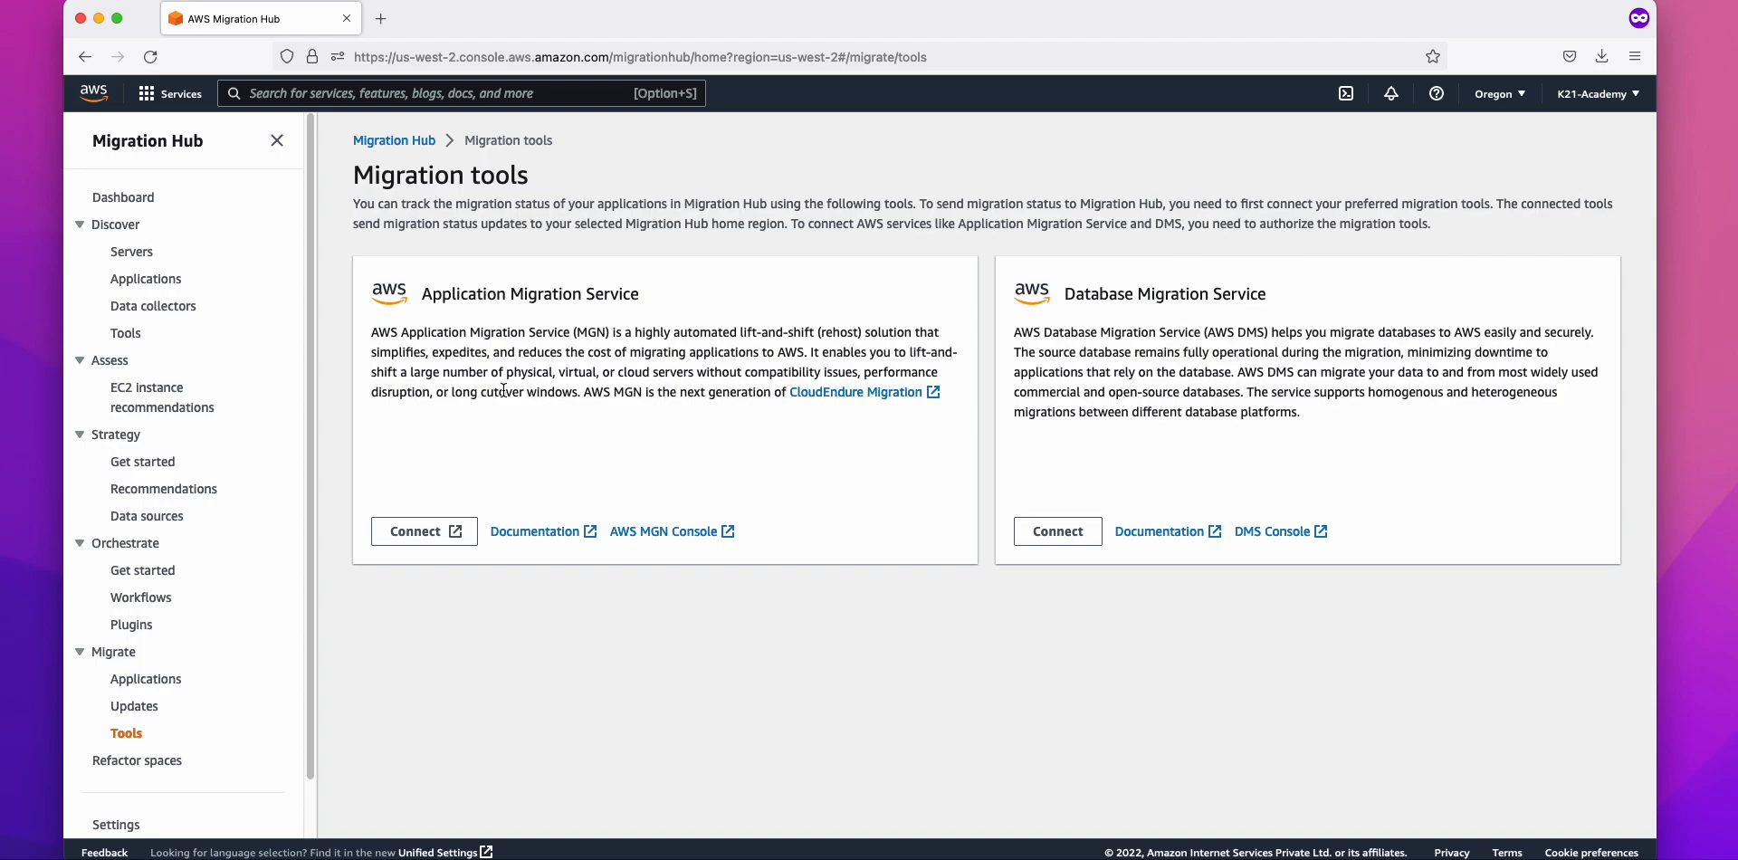
# Step: Go to Discover > Data collectors and show the Discovery agents tab
pyautogui.click(133, 241)
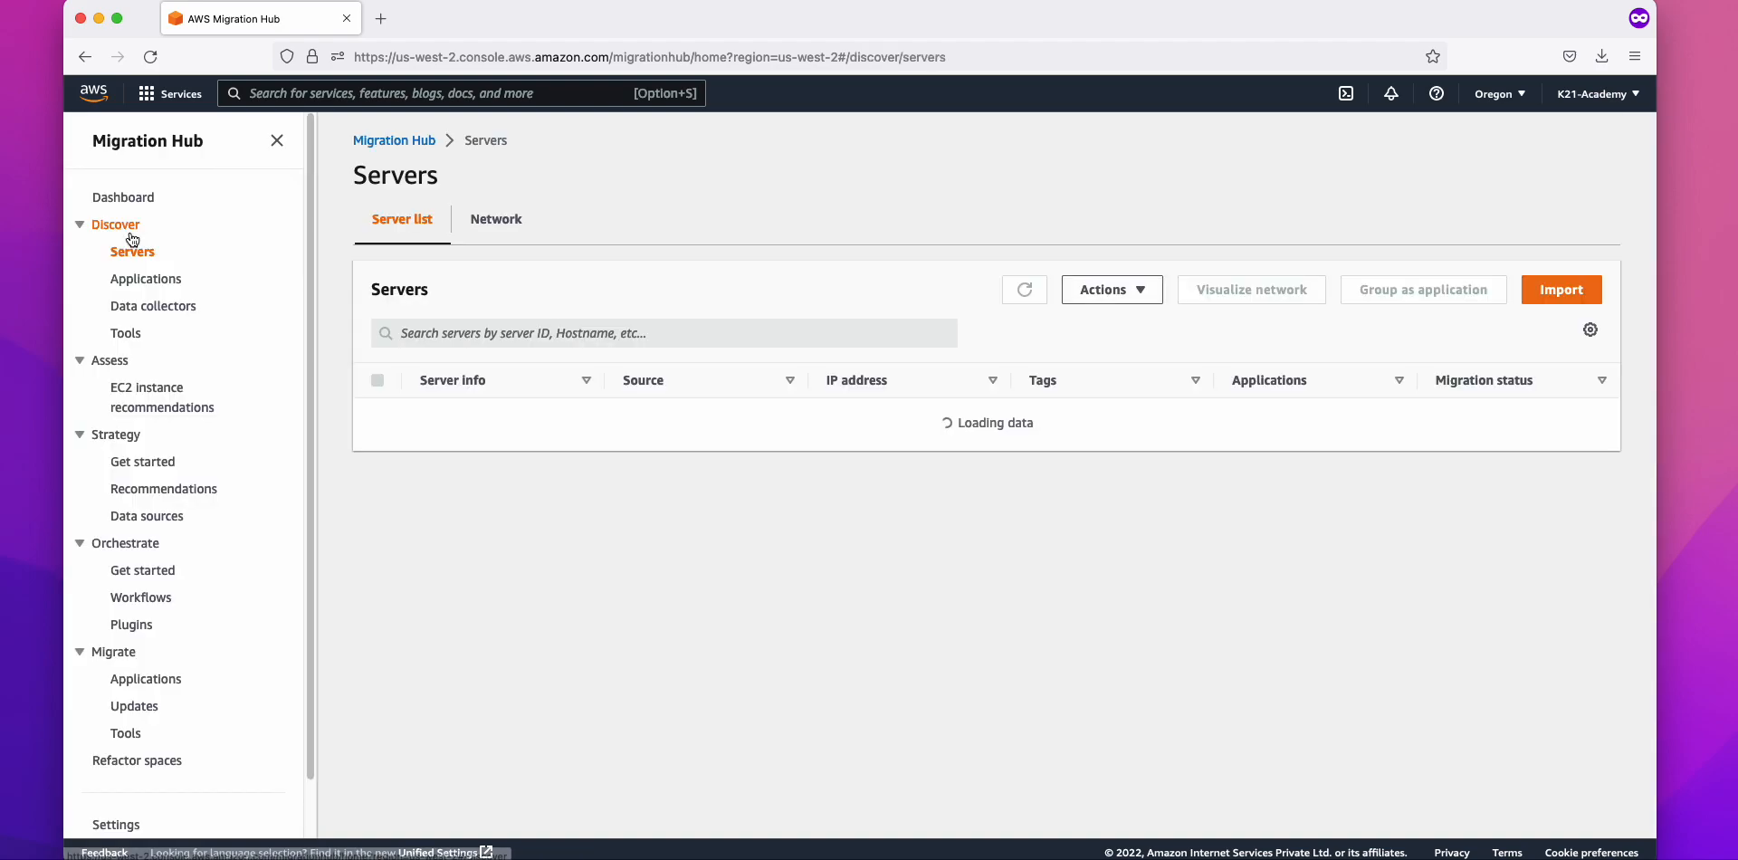
pyautogui.click(154, 306)
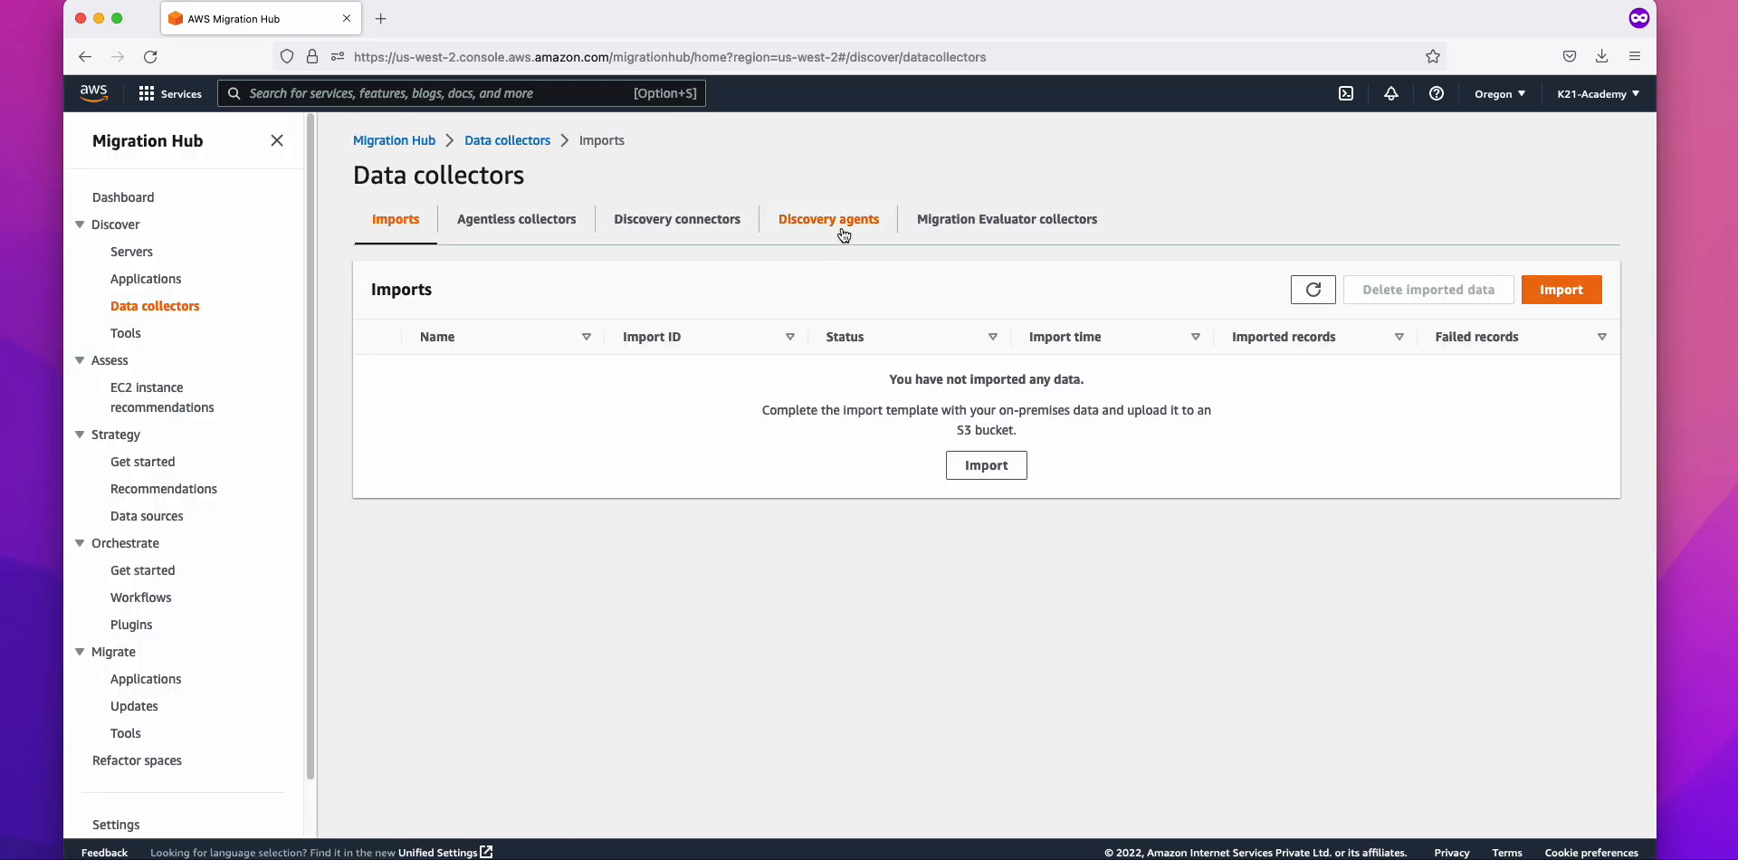
pyautogui.click(842, 231)
pyautogui.scroll(-3, 778, 422)
pyautogui.scroll(3, 781, 422)
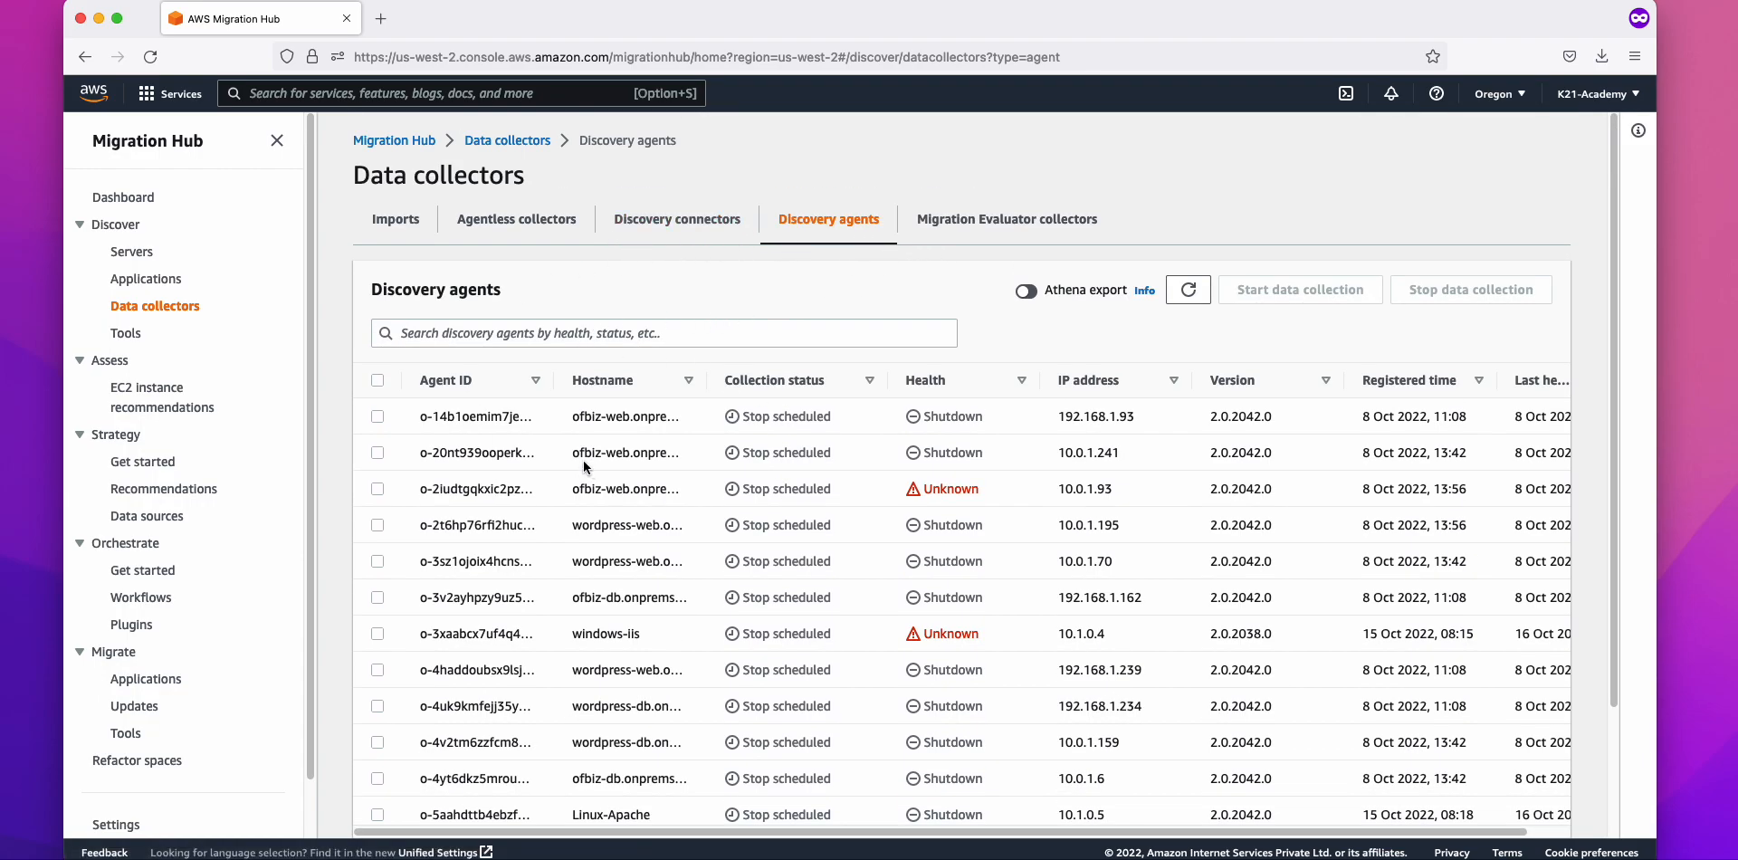
pyautogui.scroll(-3, 588, 466)
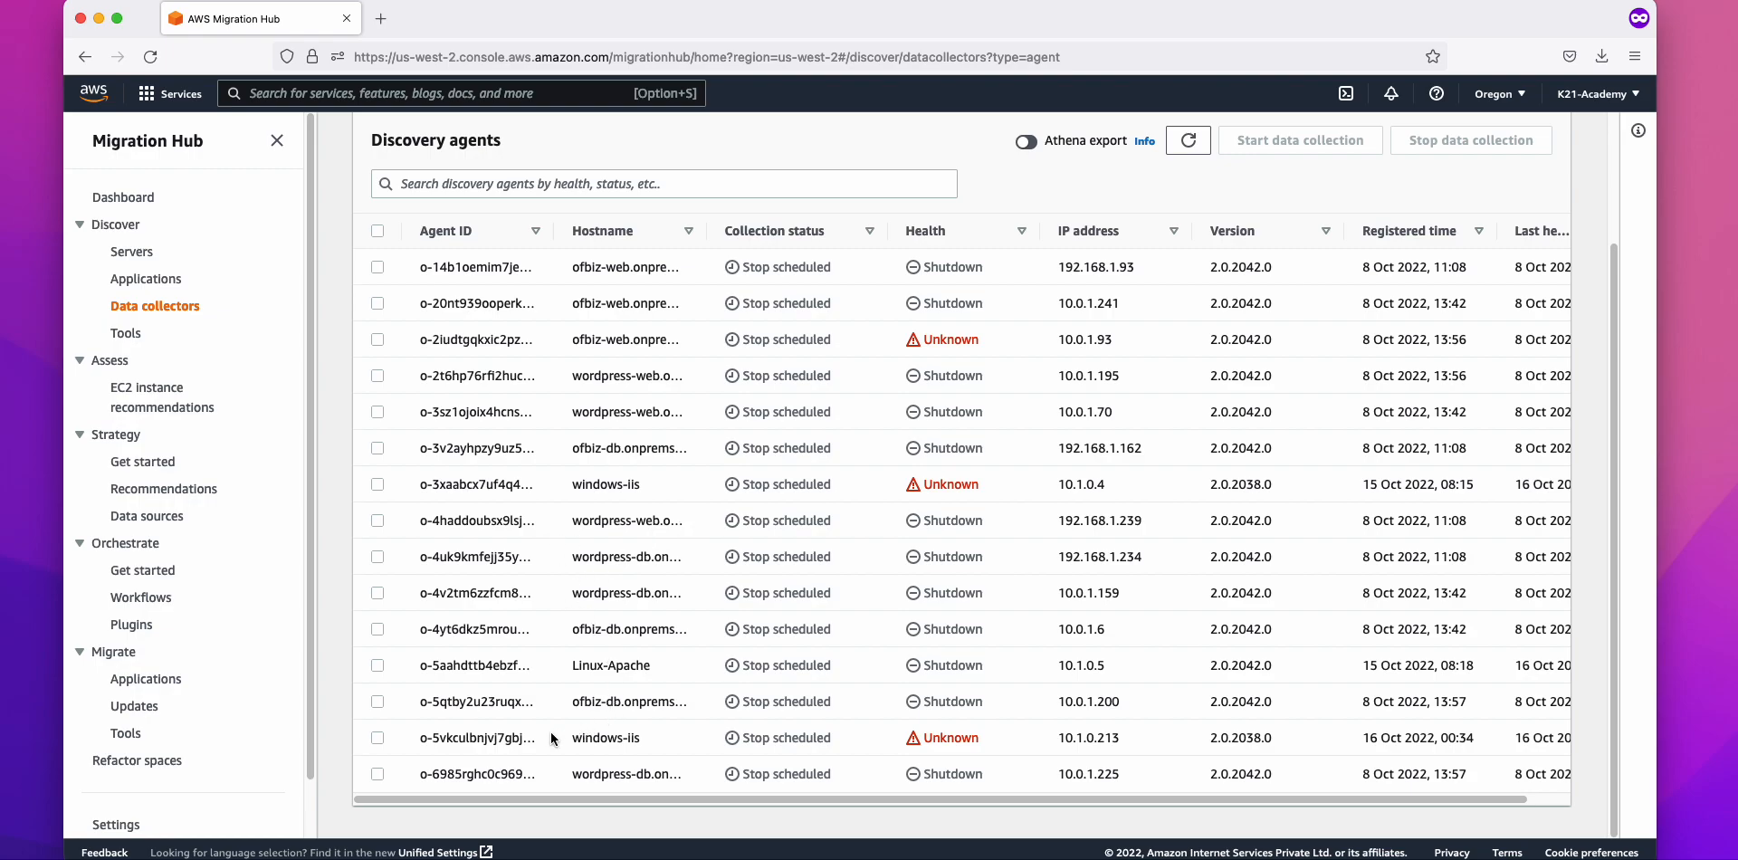
# Step: Tick the windows-iis and last wordpress-db agents, then head back to the Migration Hub home page
pyautogui.click(378, 737)
pyautogui.click(377, 774)
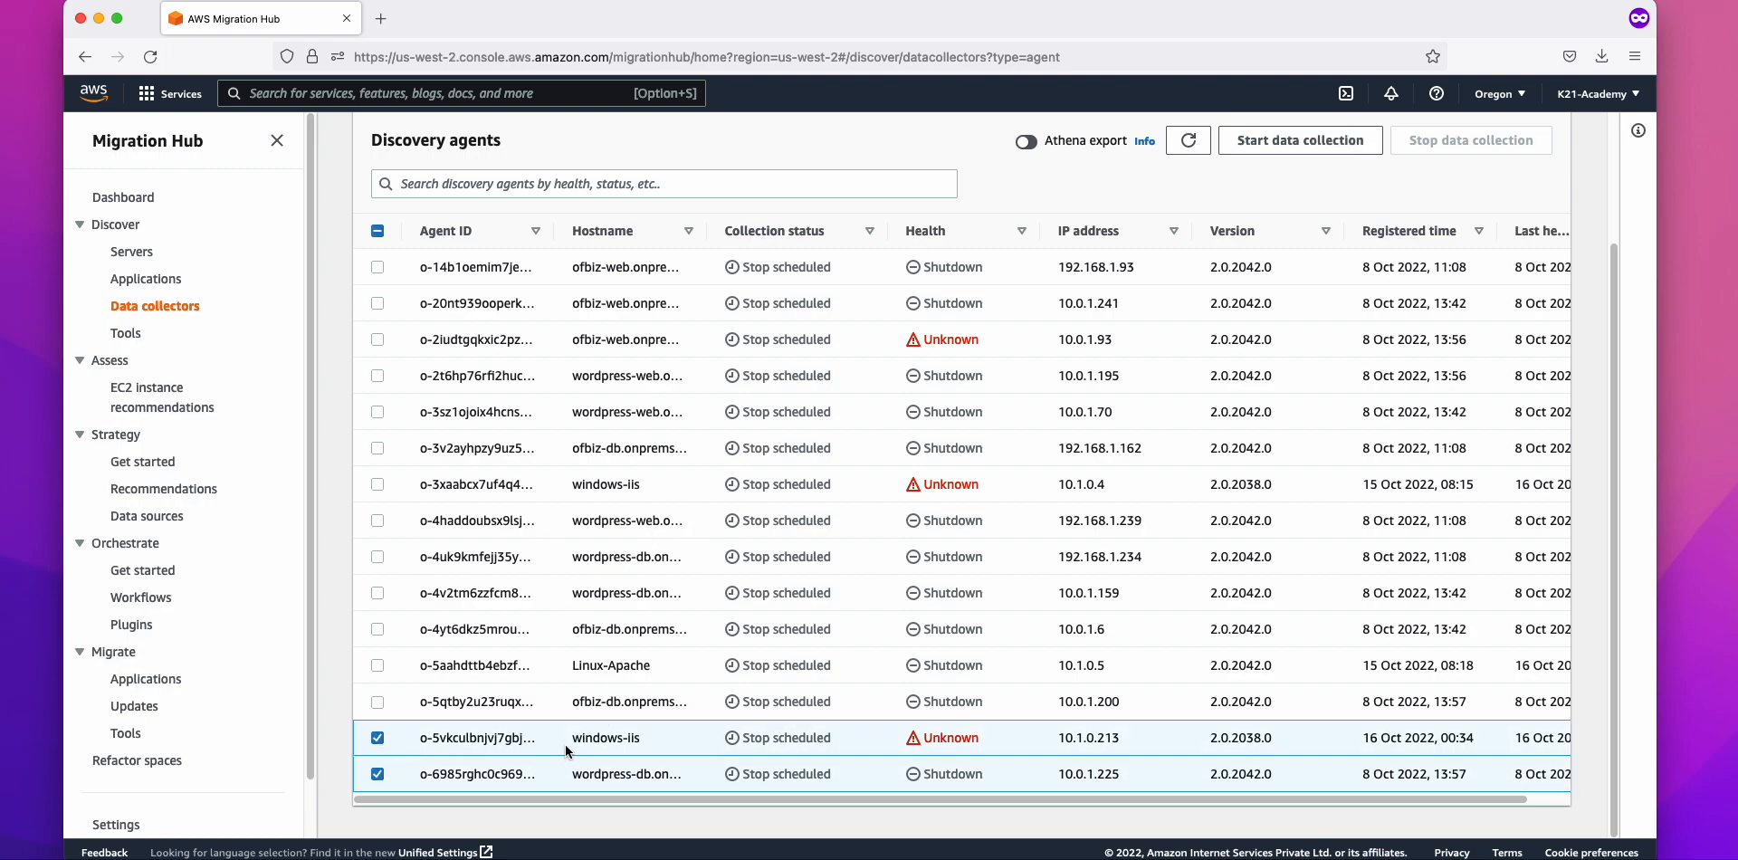
pyautogui.scroll(1, 875, 705)
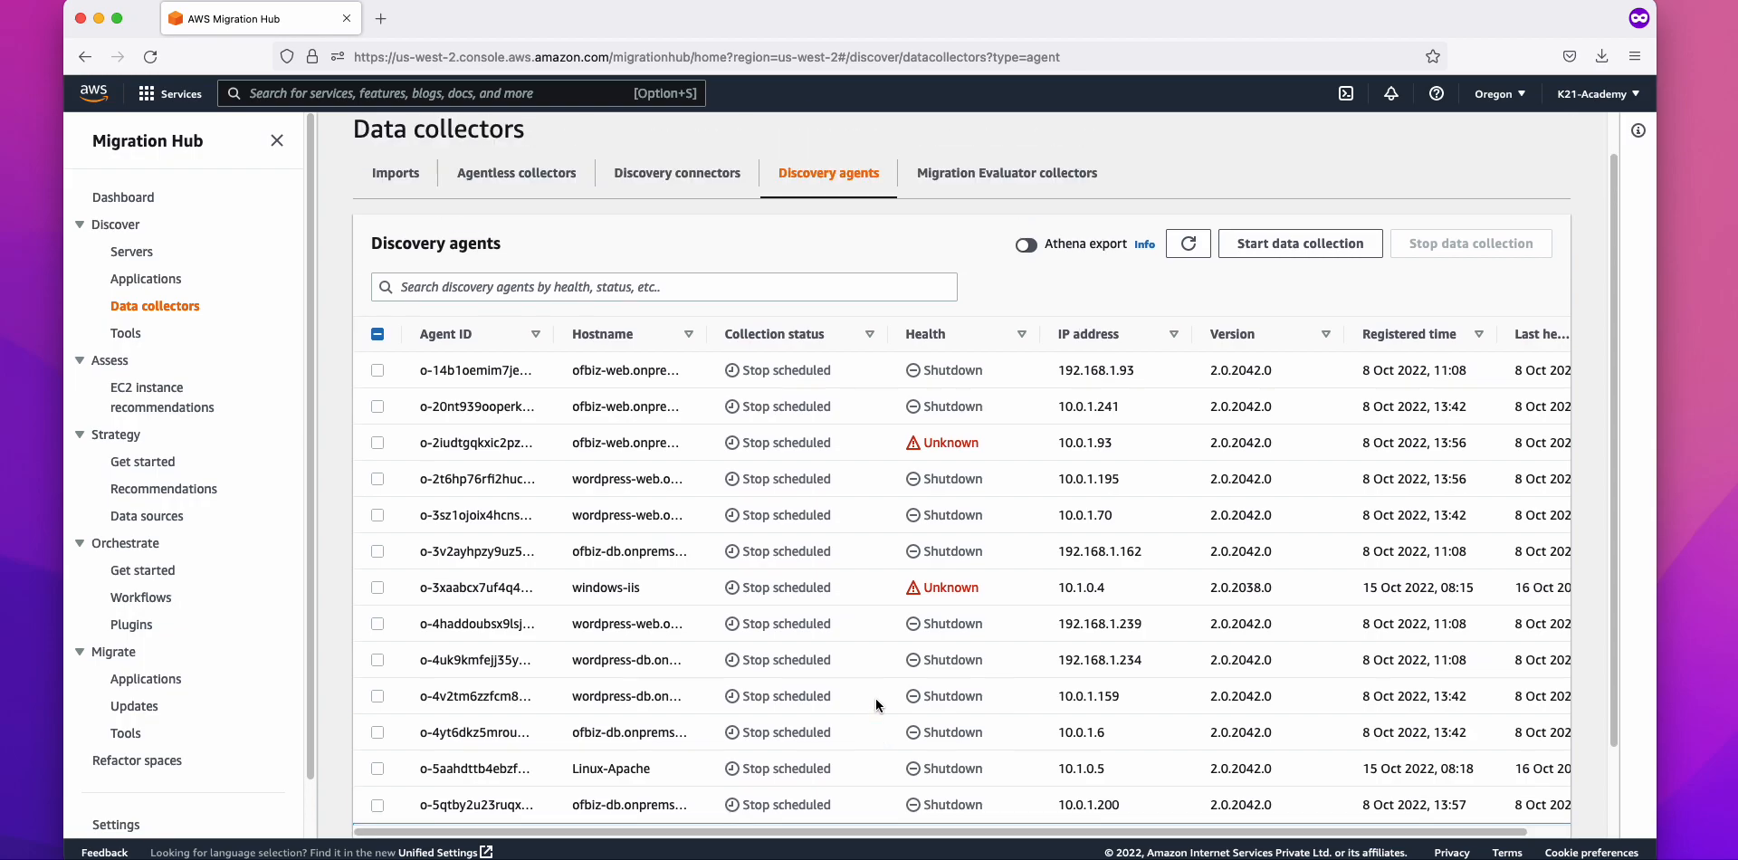
pyautogui.scroll(2, 875, 706)
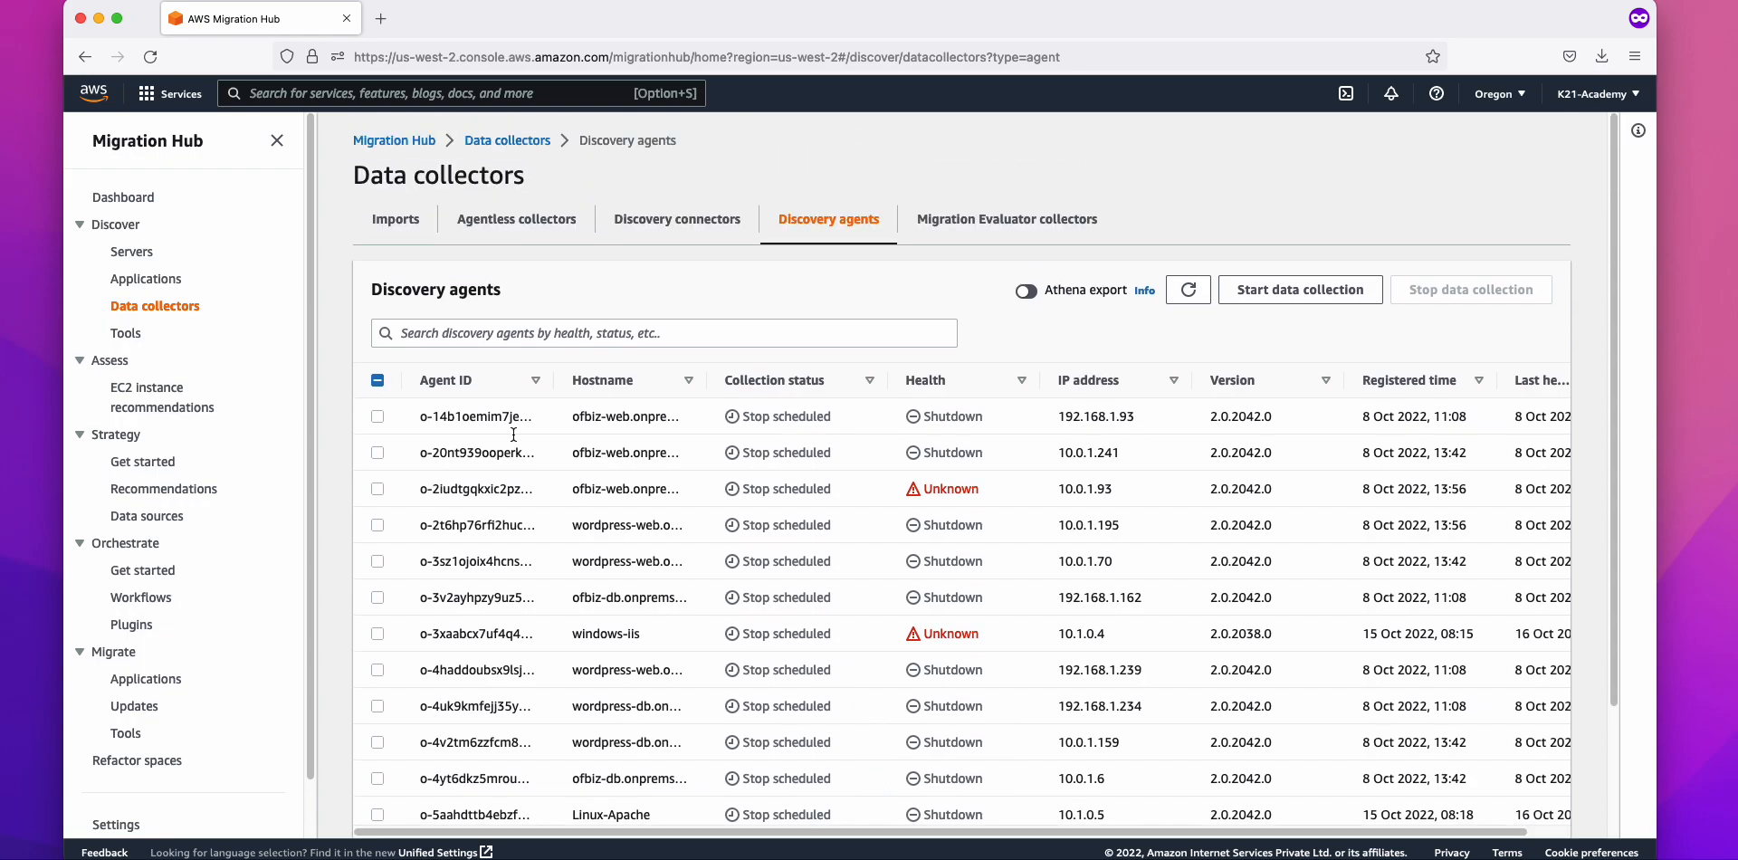
pyautogui.click(423, 143)
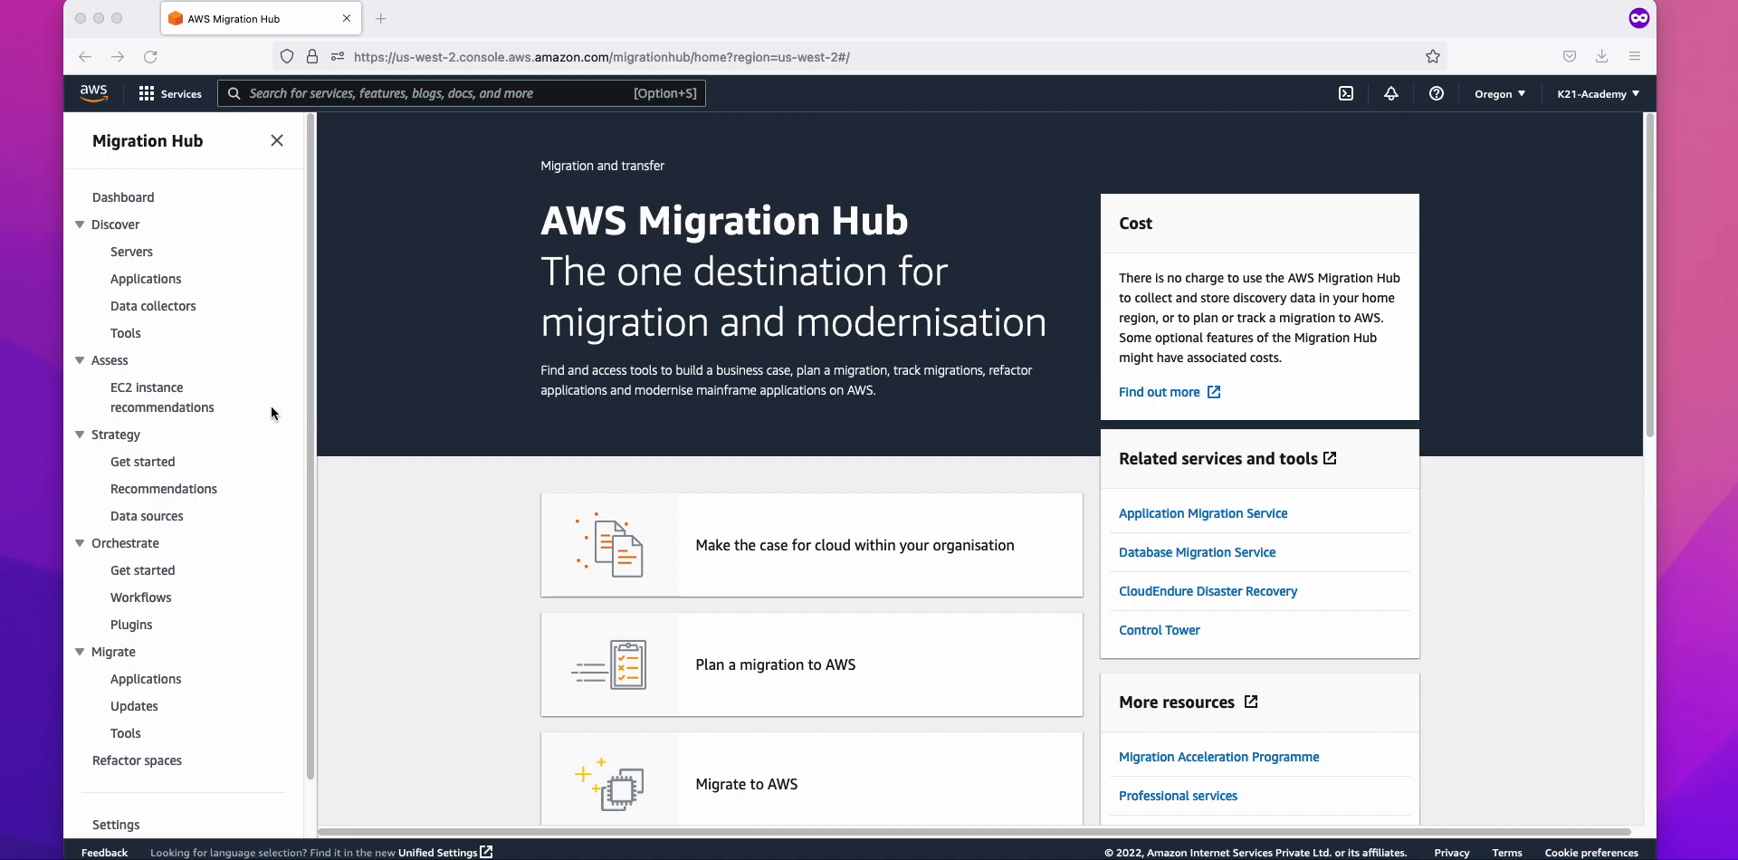
# Step: Search the console for 'iam' and open the IAM console
pyautogui.click(364, 99)
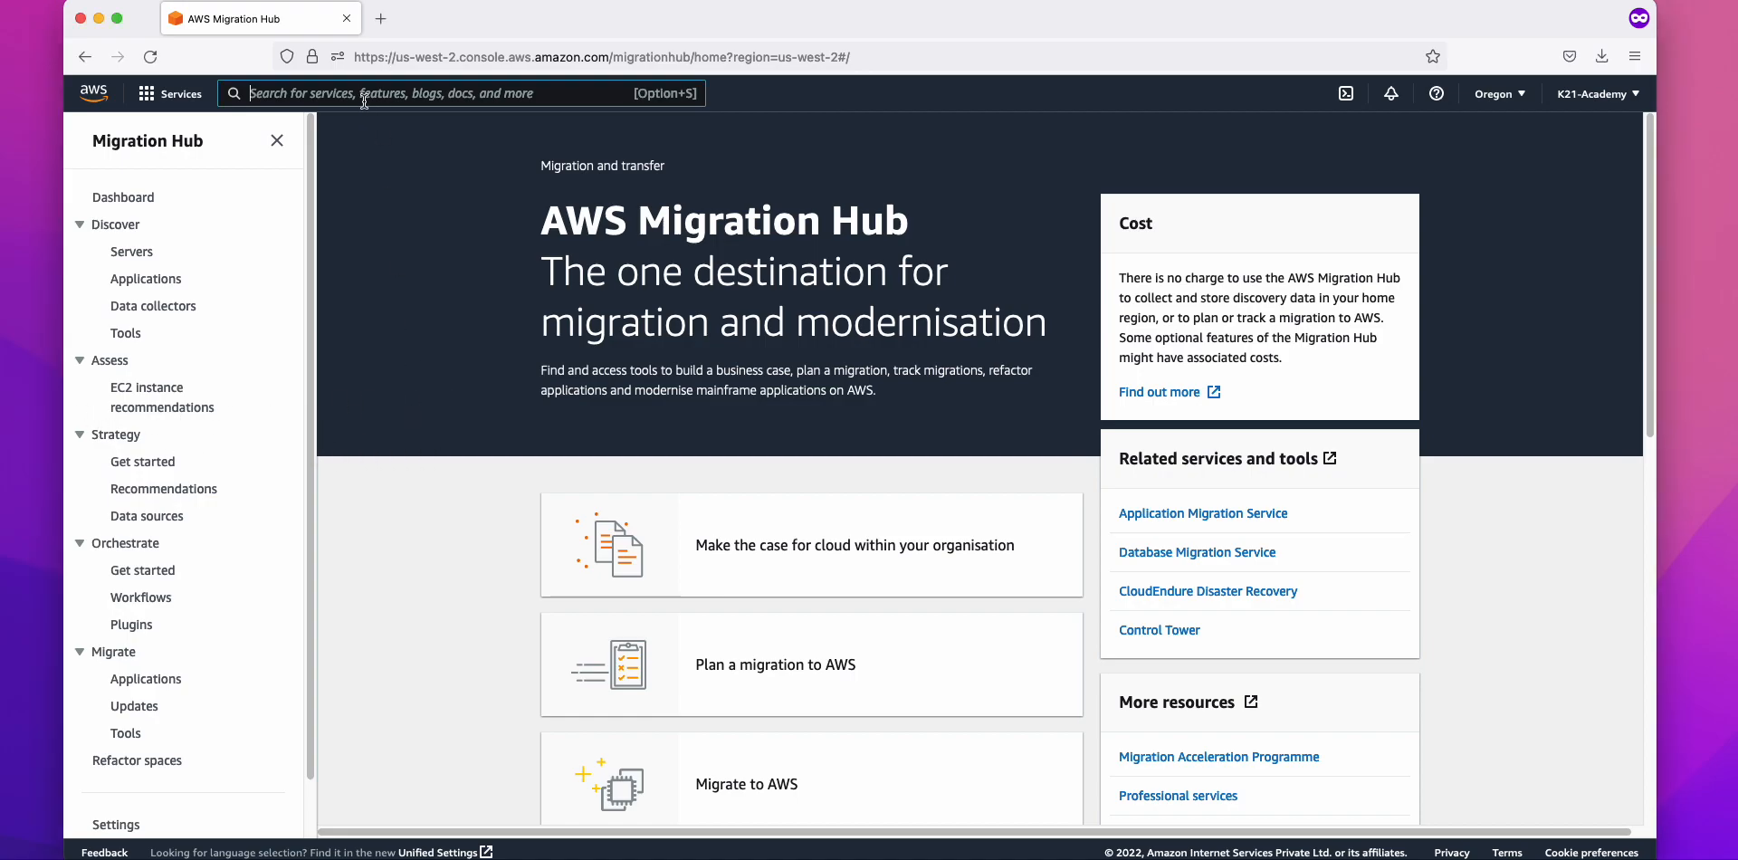
pyautogui.write('iam')
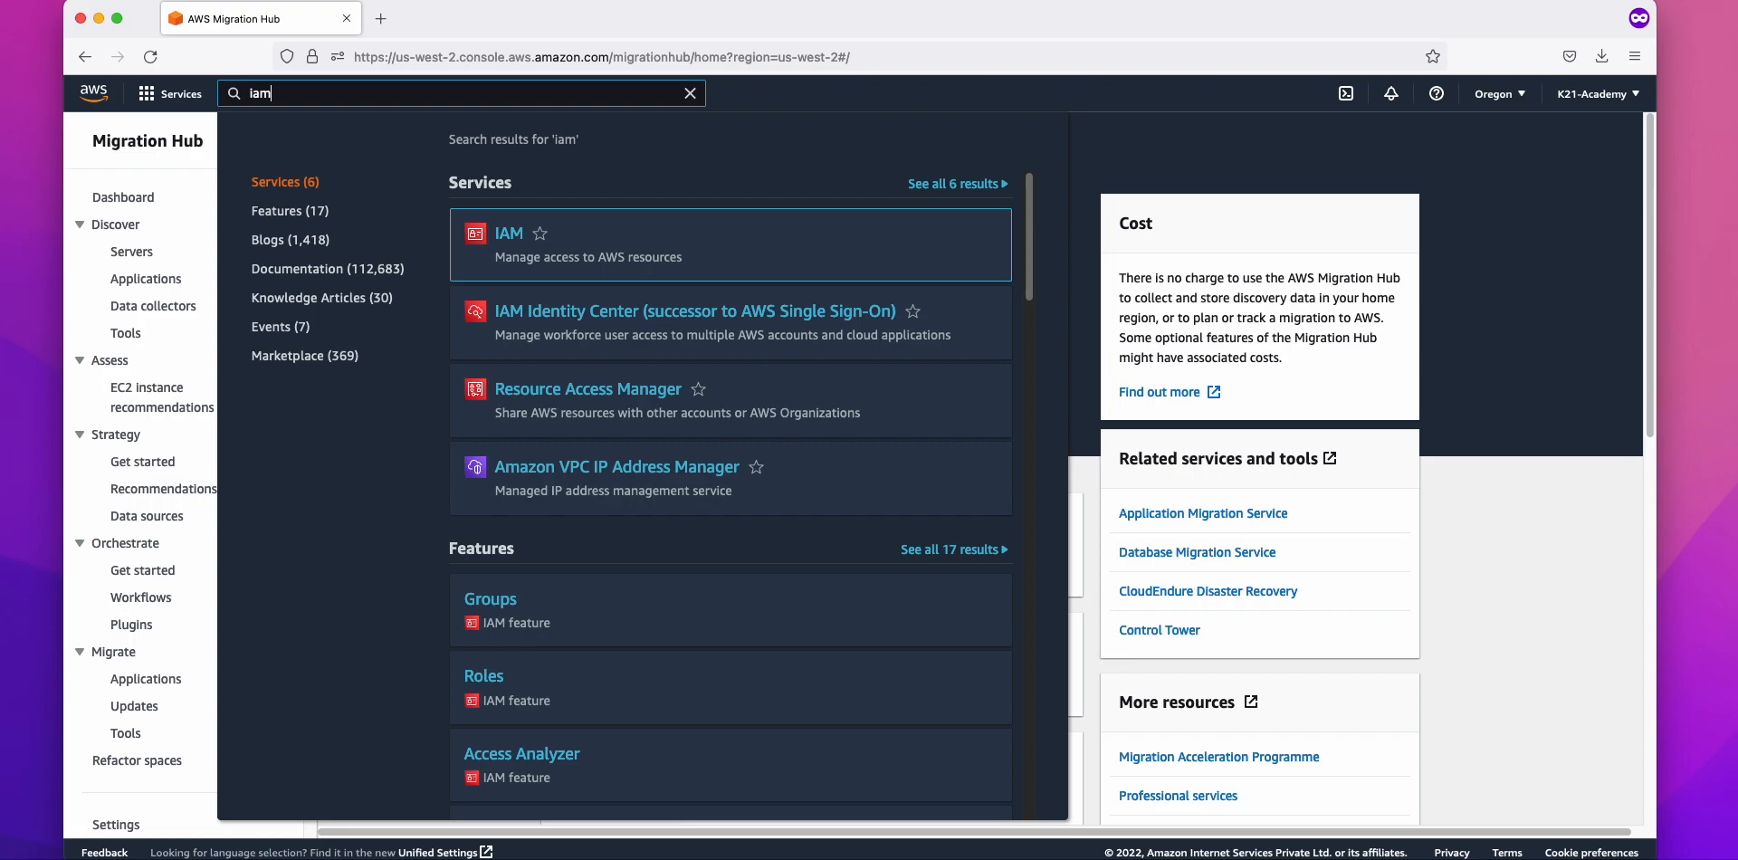
pyautogui.click(512, 236)
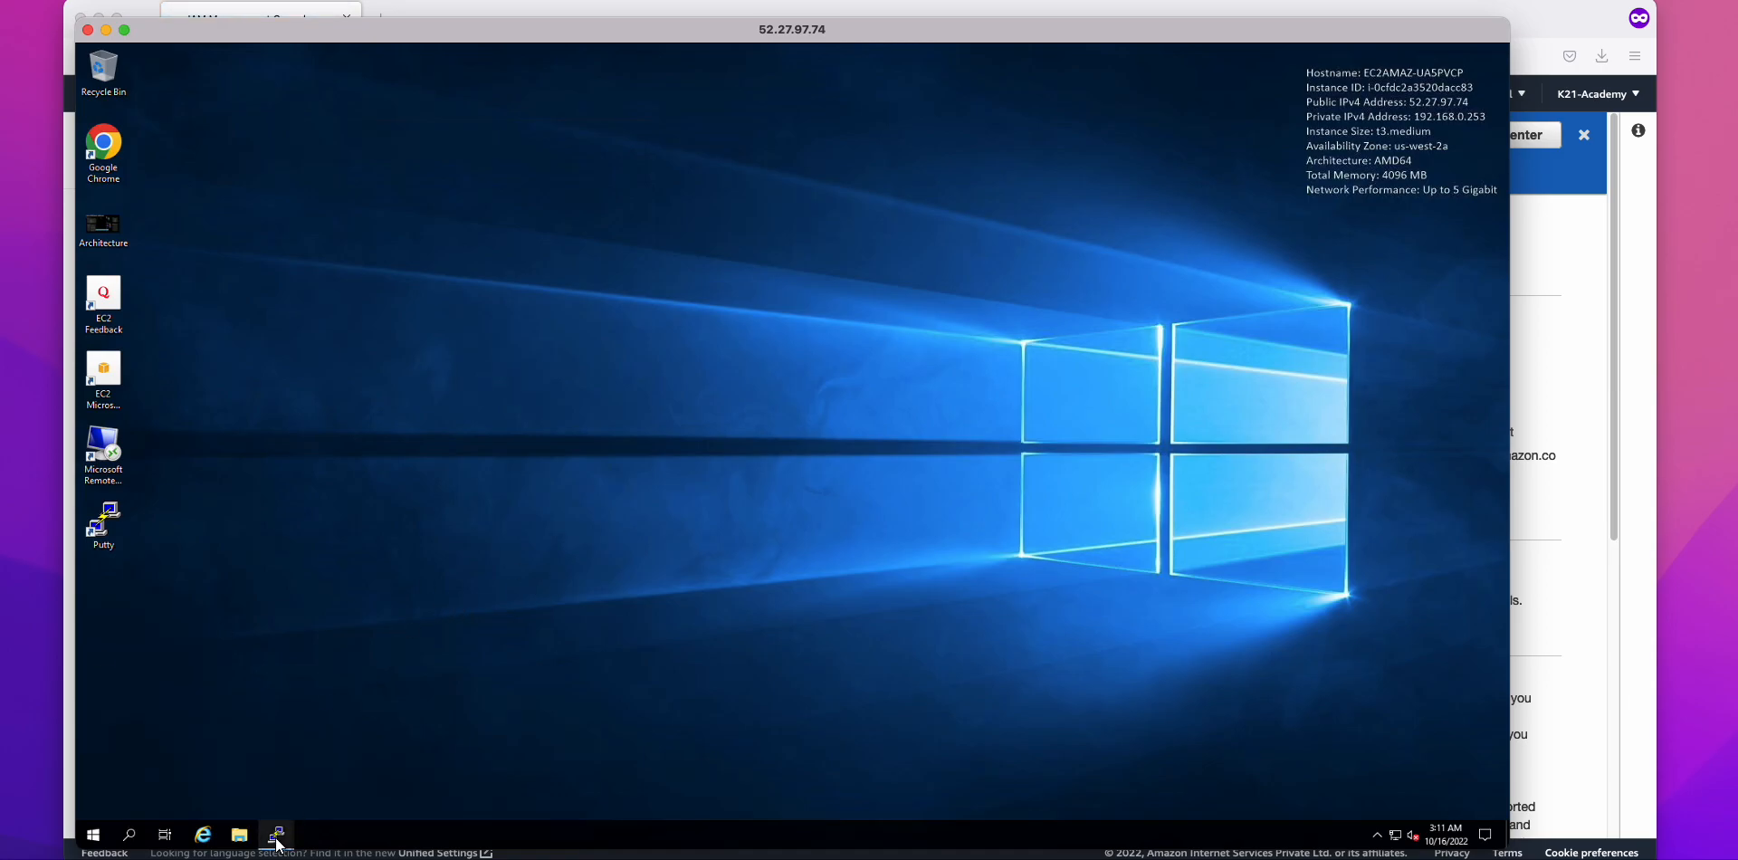
# Step: Arrange the ofbiz-db, ofbiz-web, wordpress-db and wordpress-web PuTTY terminals, then return to the IAM dashboard
pyautogui.moveTo(276, 831)
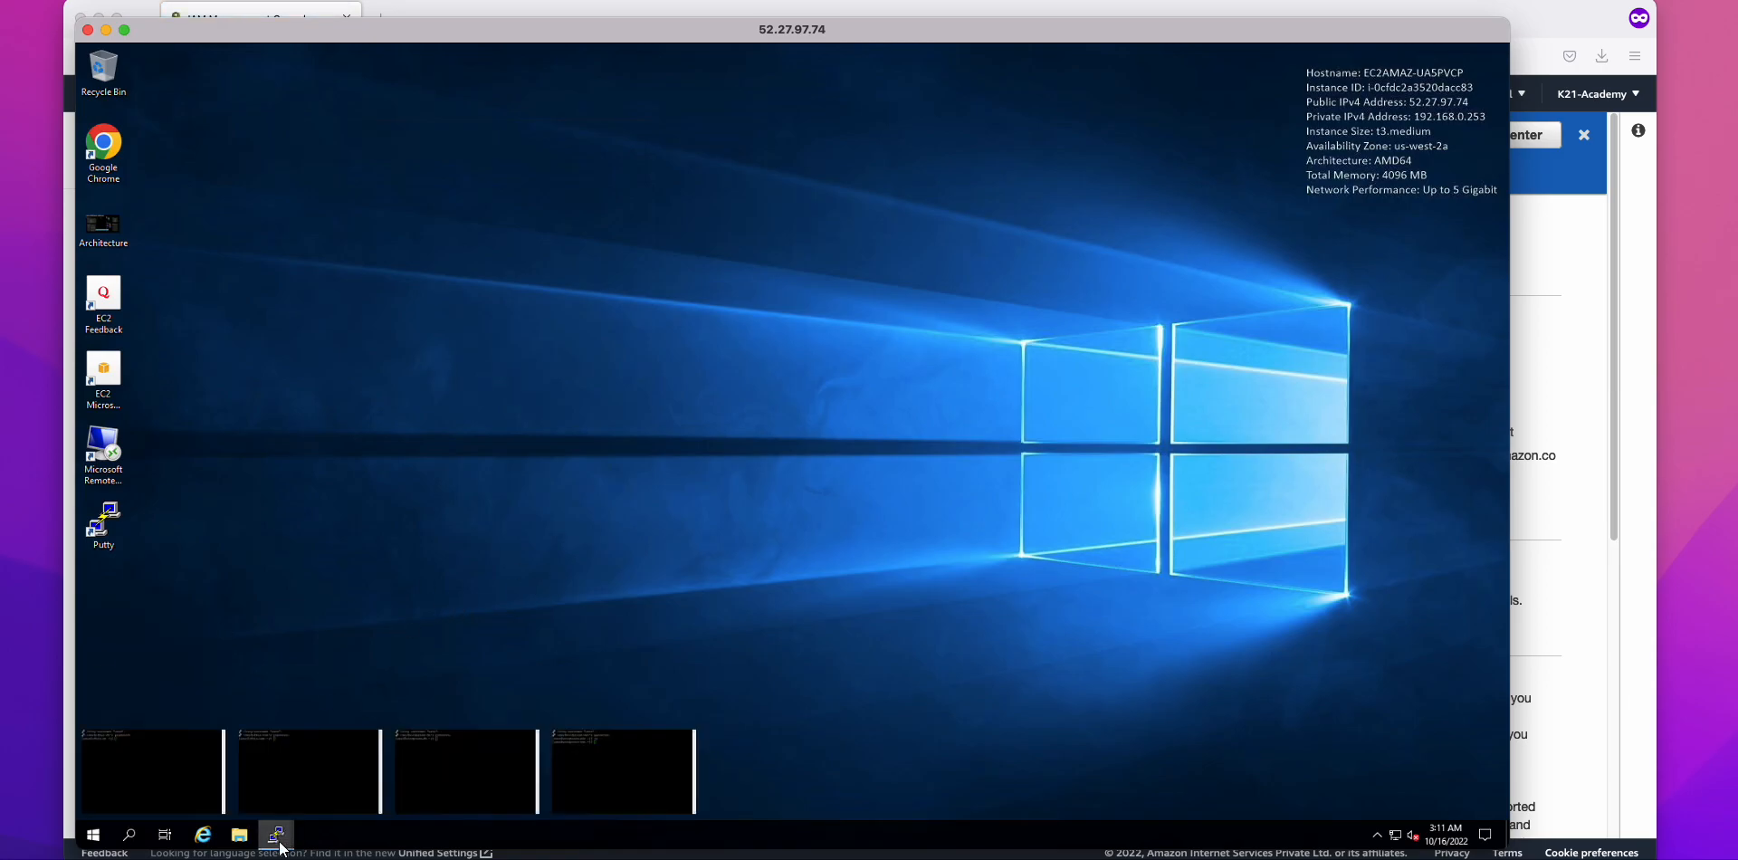
pyautogui.click(172, 778)
pyautogui.click(299, 784)
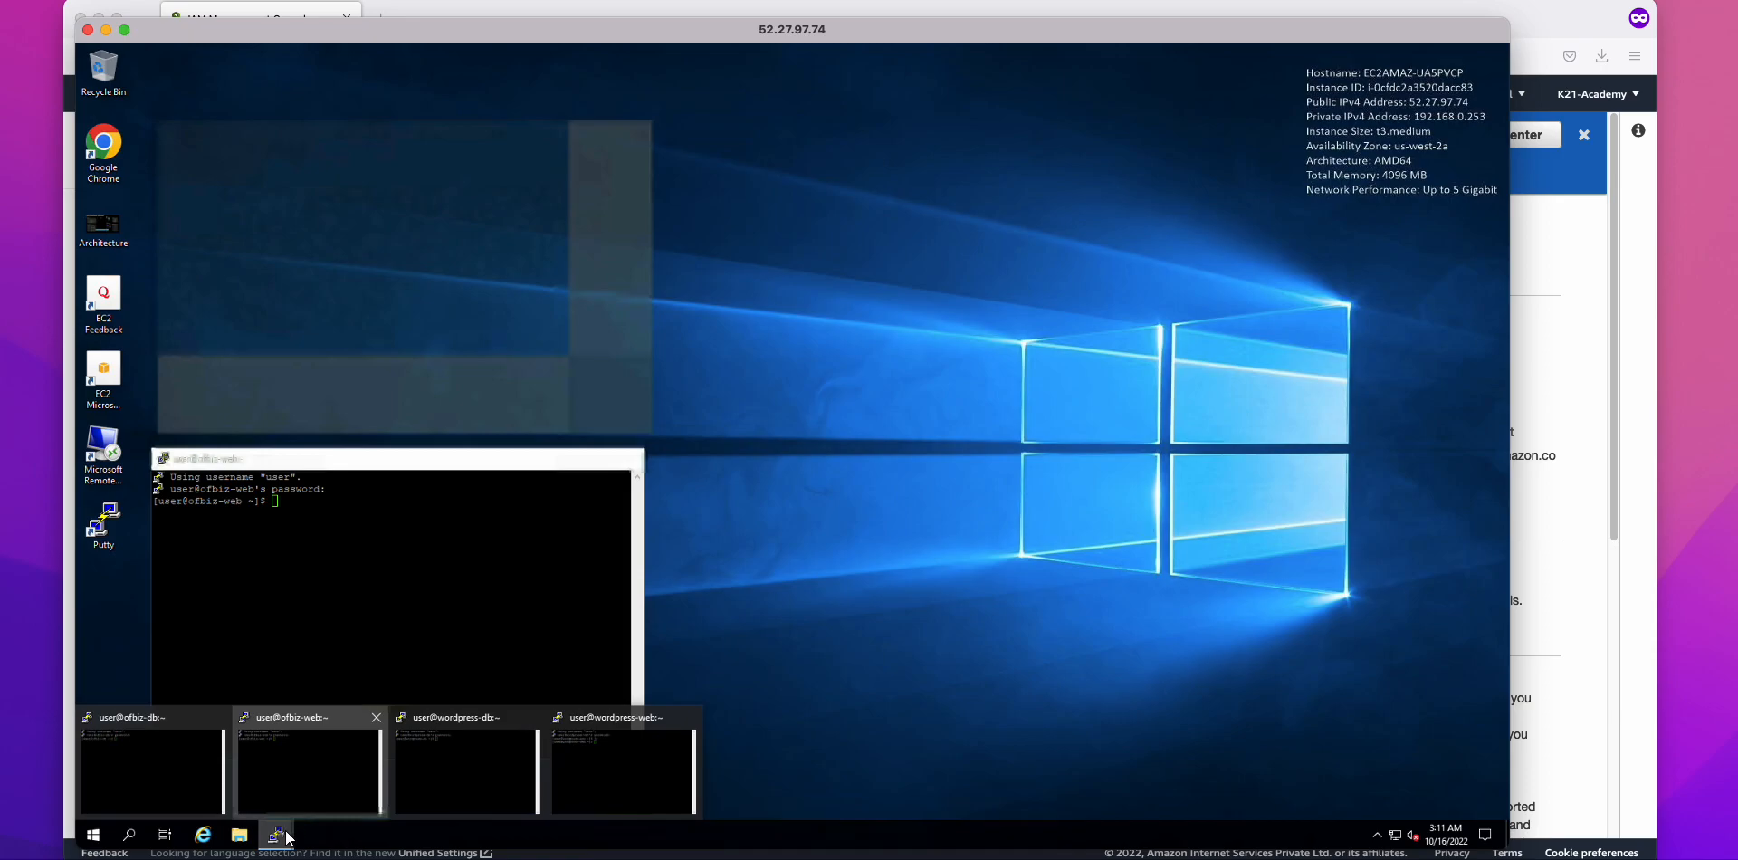
pyautogui.click(448, 783)
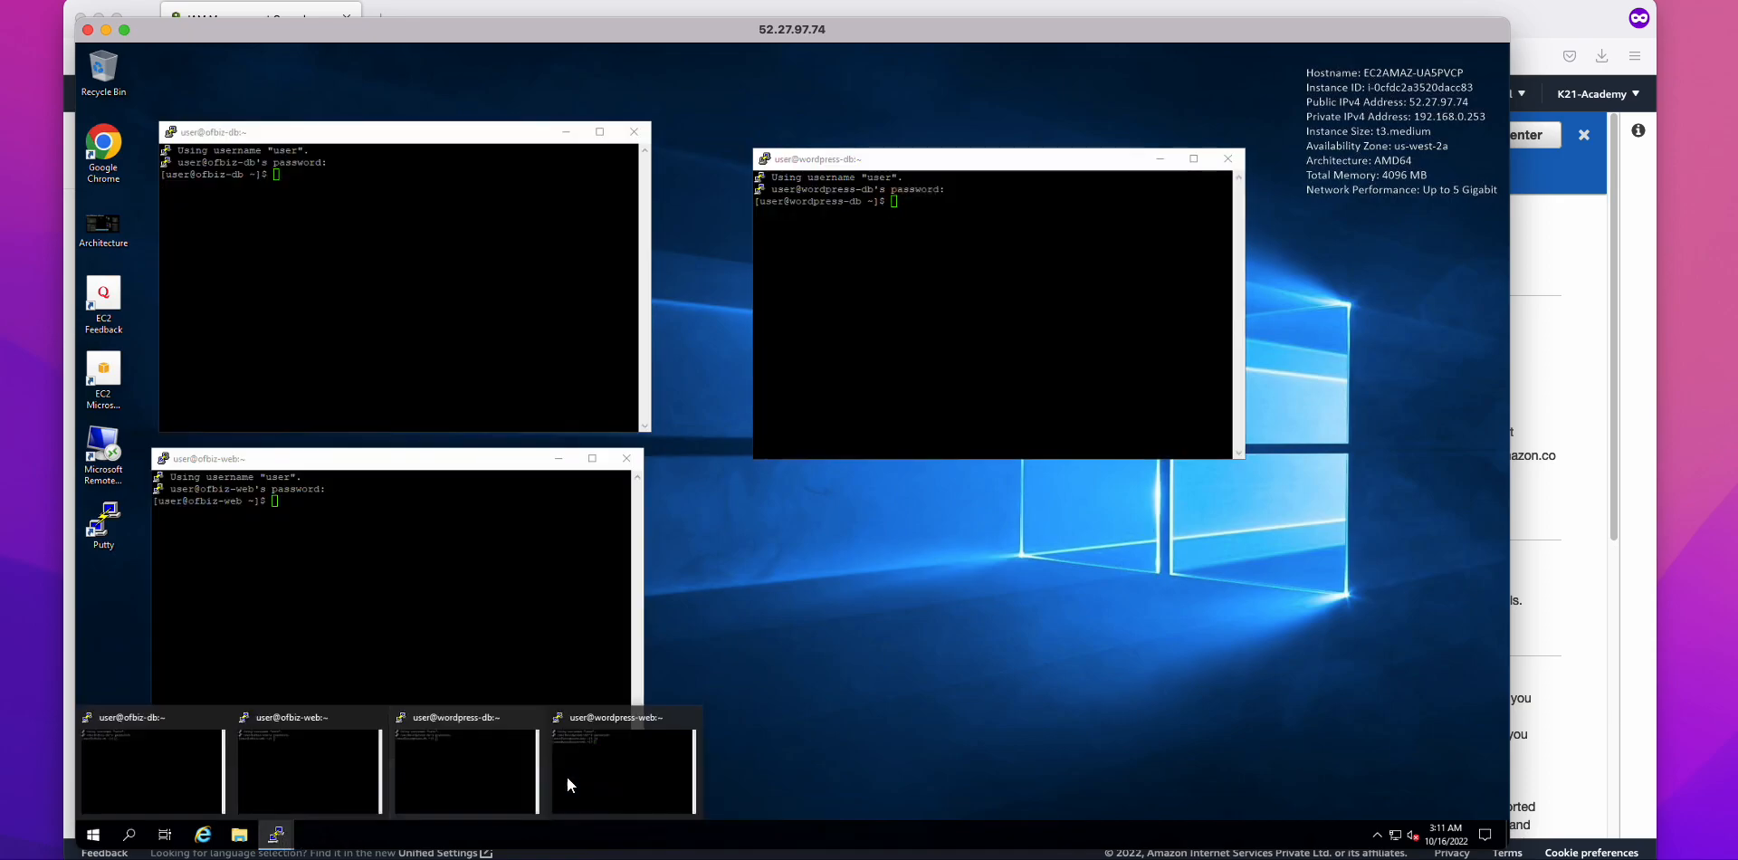
pyautogui.click(581, 778)
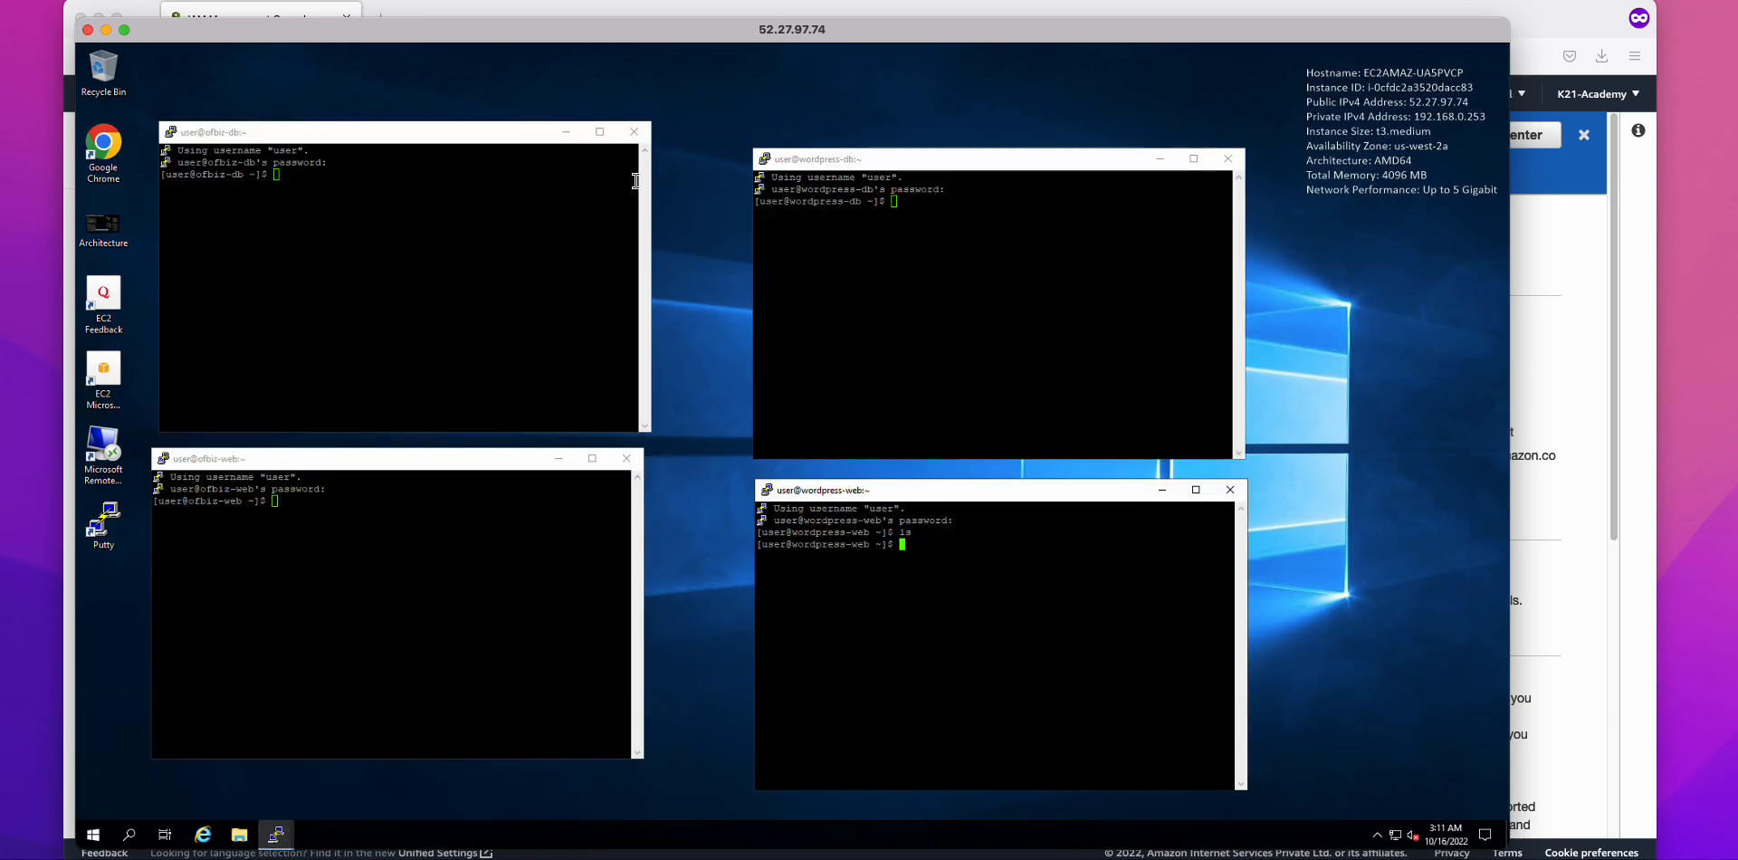
pyautogui.moveTo(978, 143); pyautogui.dragTo(971, 117)
pyautogui.moveTo(1031, 498); pyautogui.dragTo(1054, 477)
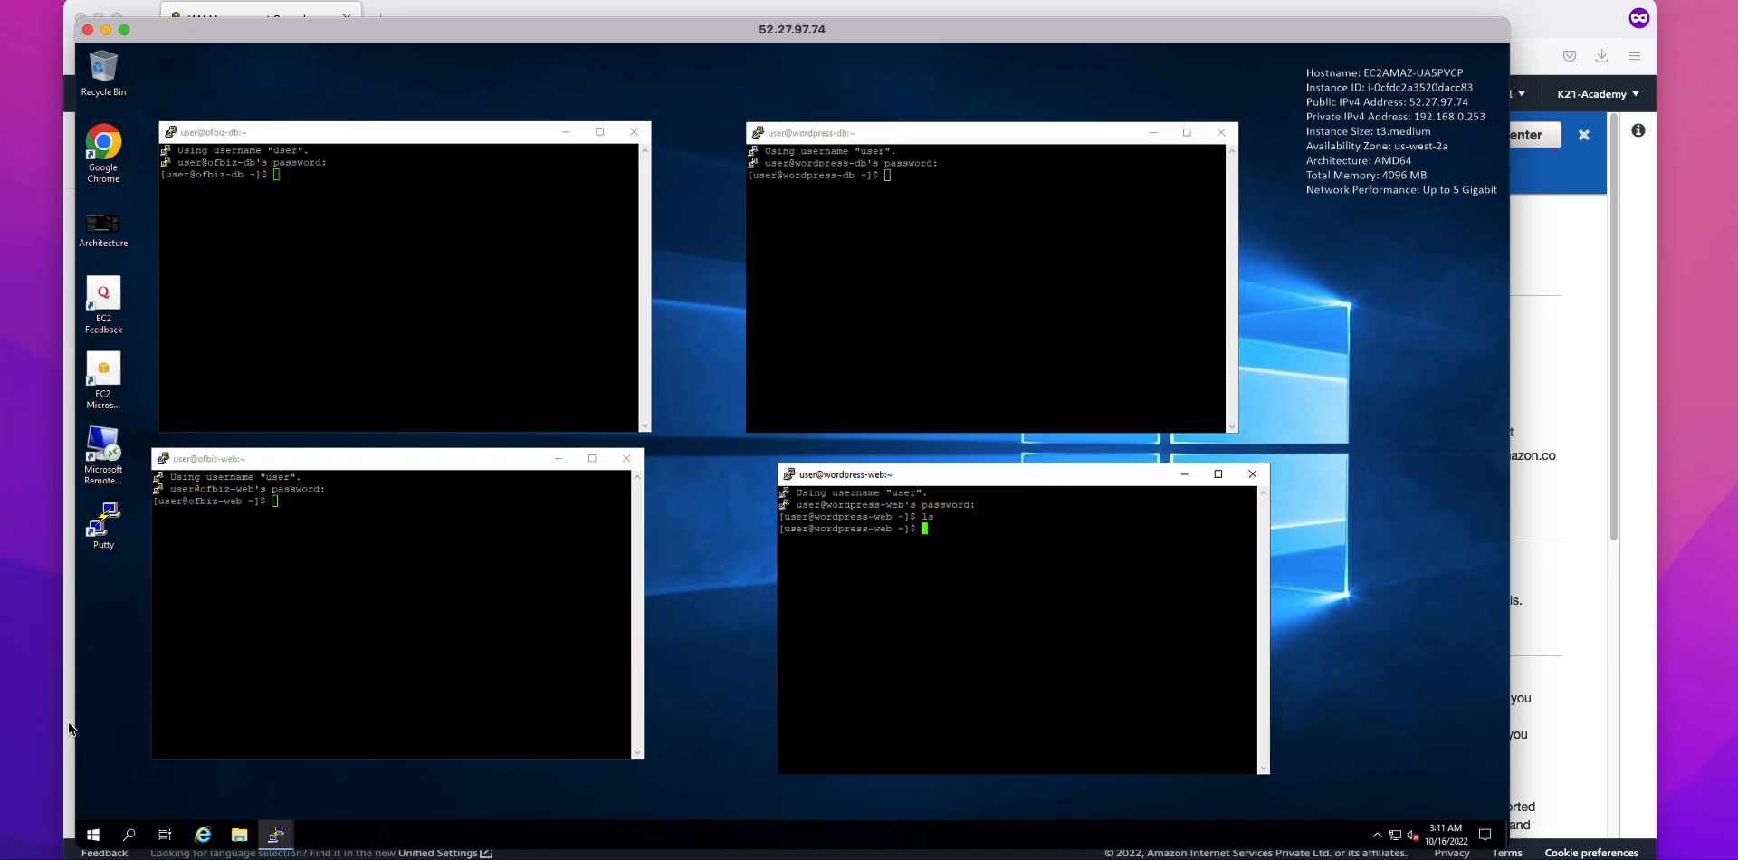
pyautogui.click(511, 13)
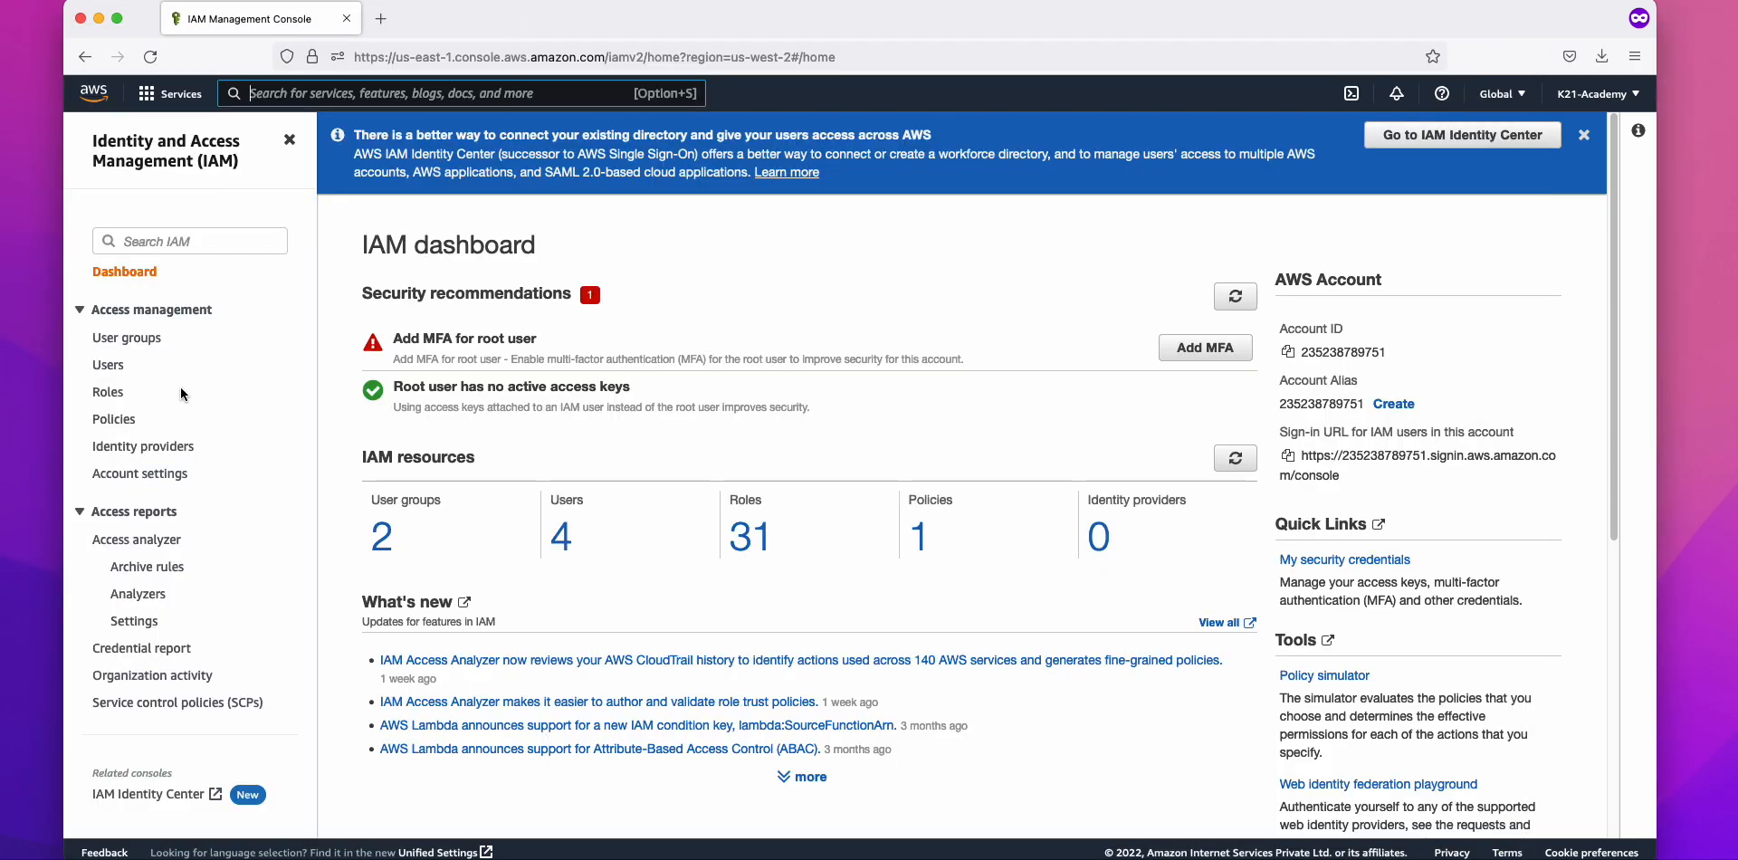
# Step: Open adsuser from the IAM Users list and check its AWSApplicationDiscoveryAgentAccess policy
pyautogui.click(106, 364)
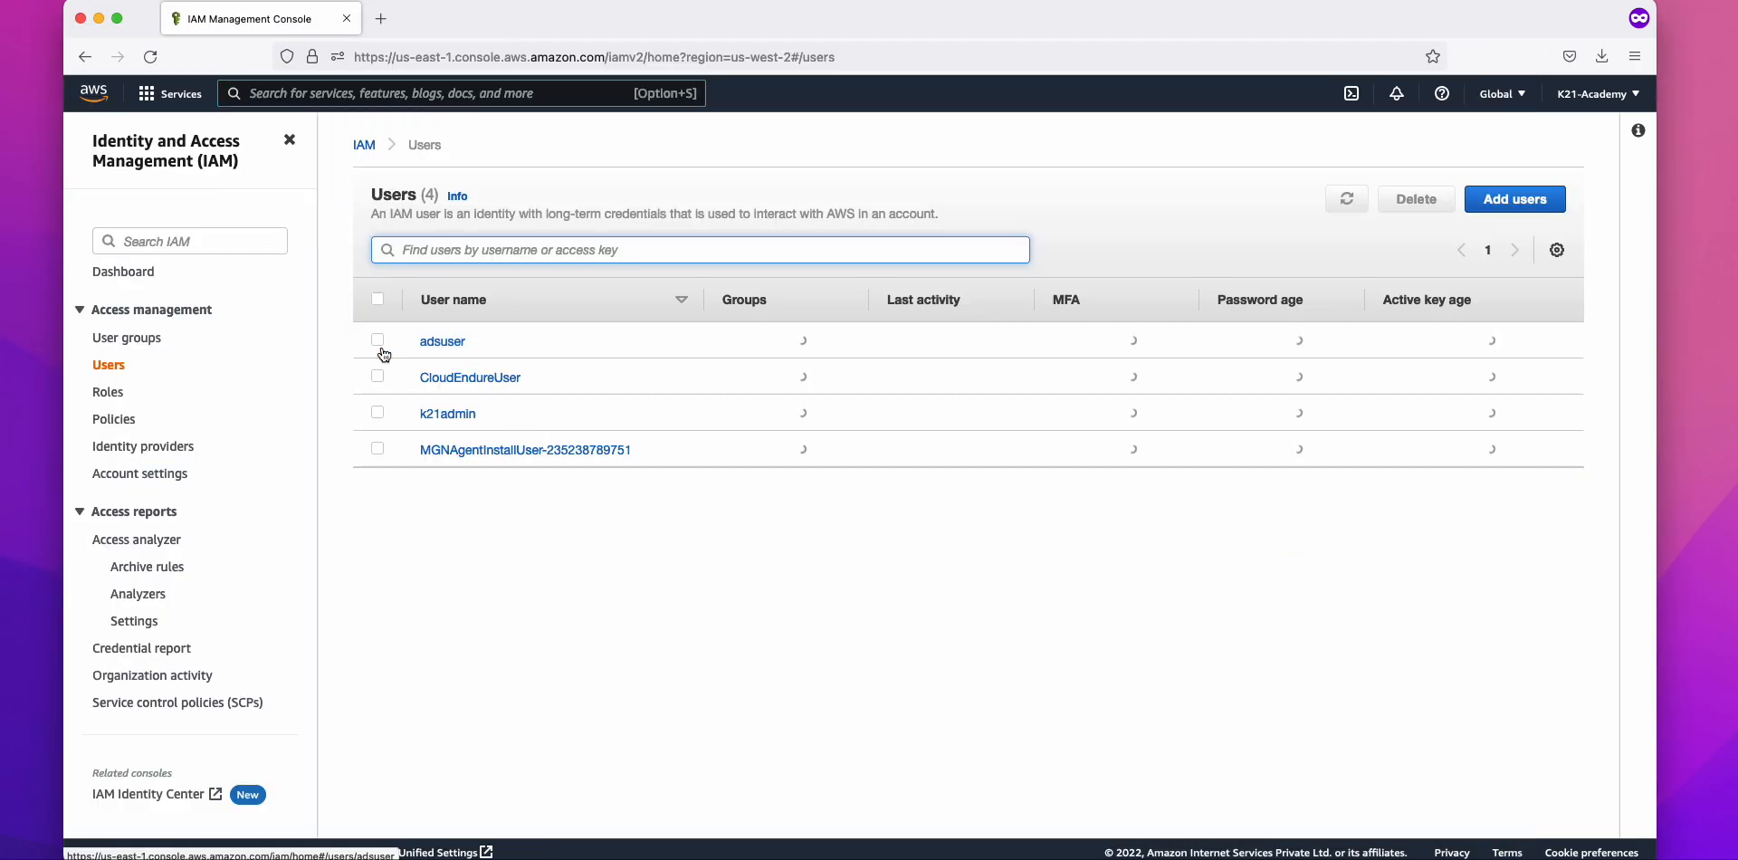
pyautogui.moveTo(492, 340); pyautogui.dragTo(410, 341)
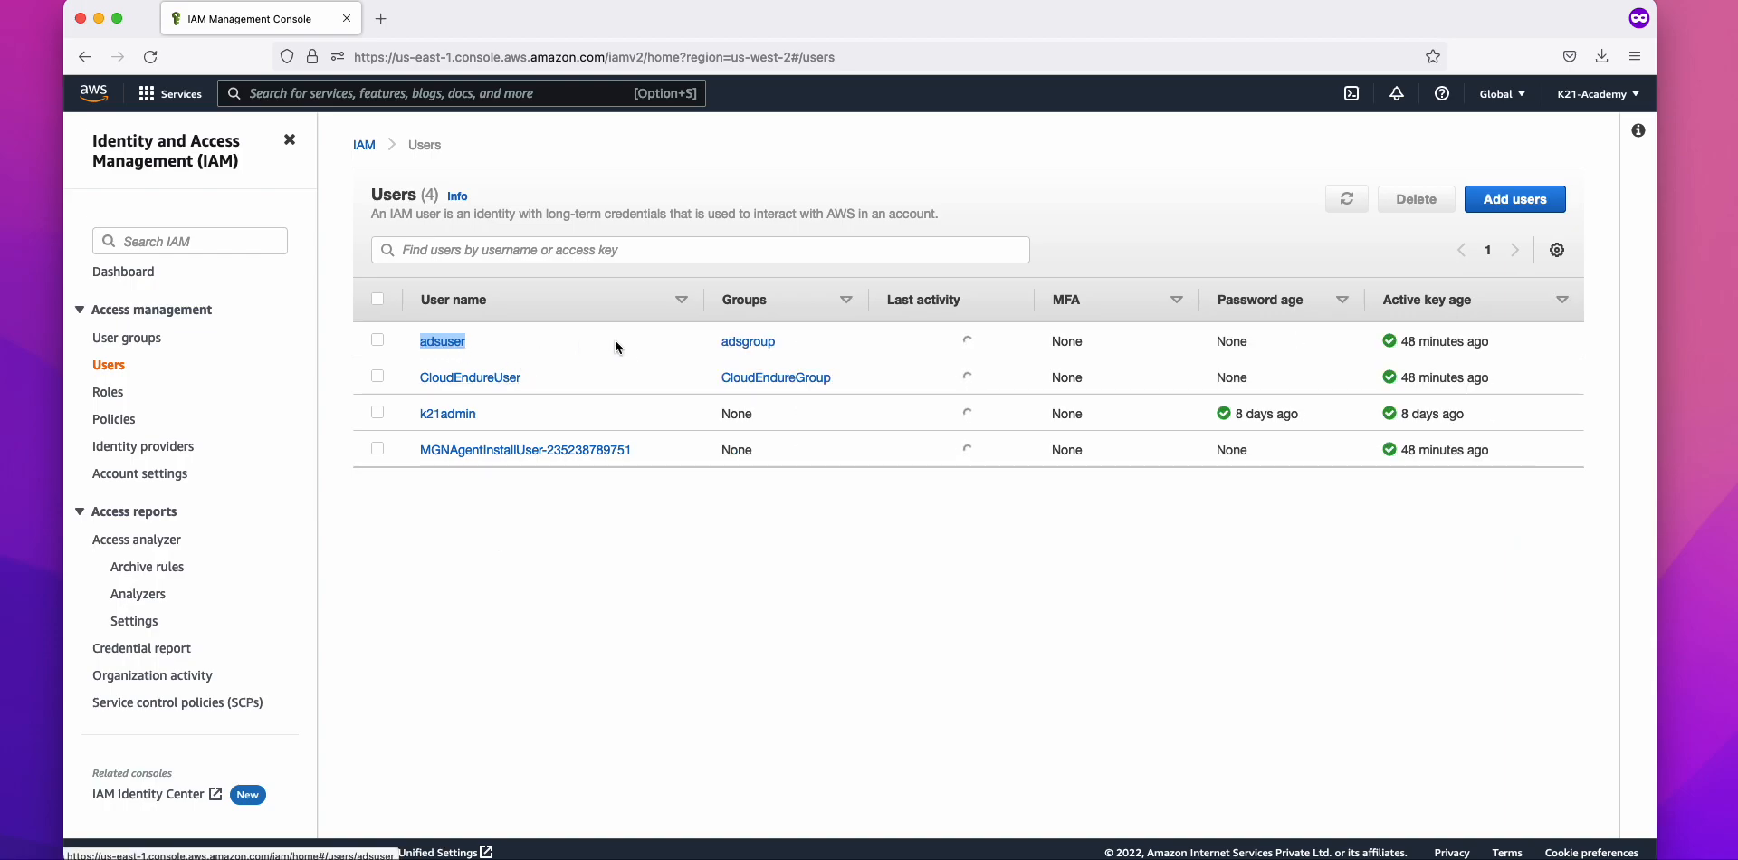
pyautogui.click(450, 351)
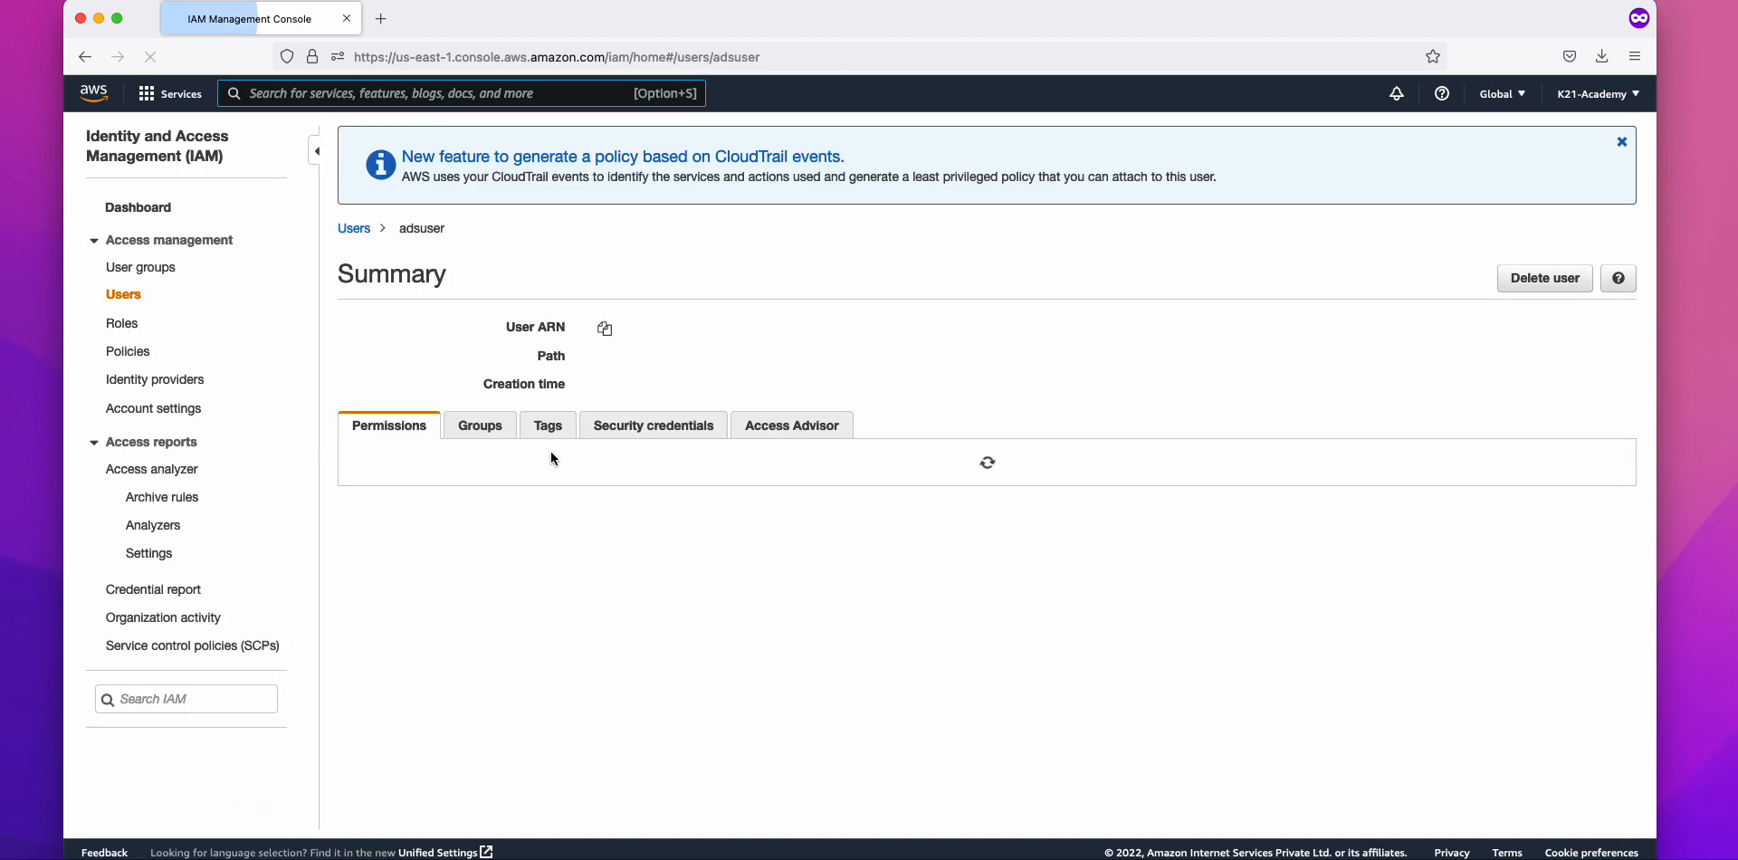
pyautogui.scroll(-1, 566, 544)
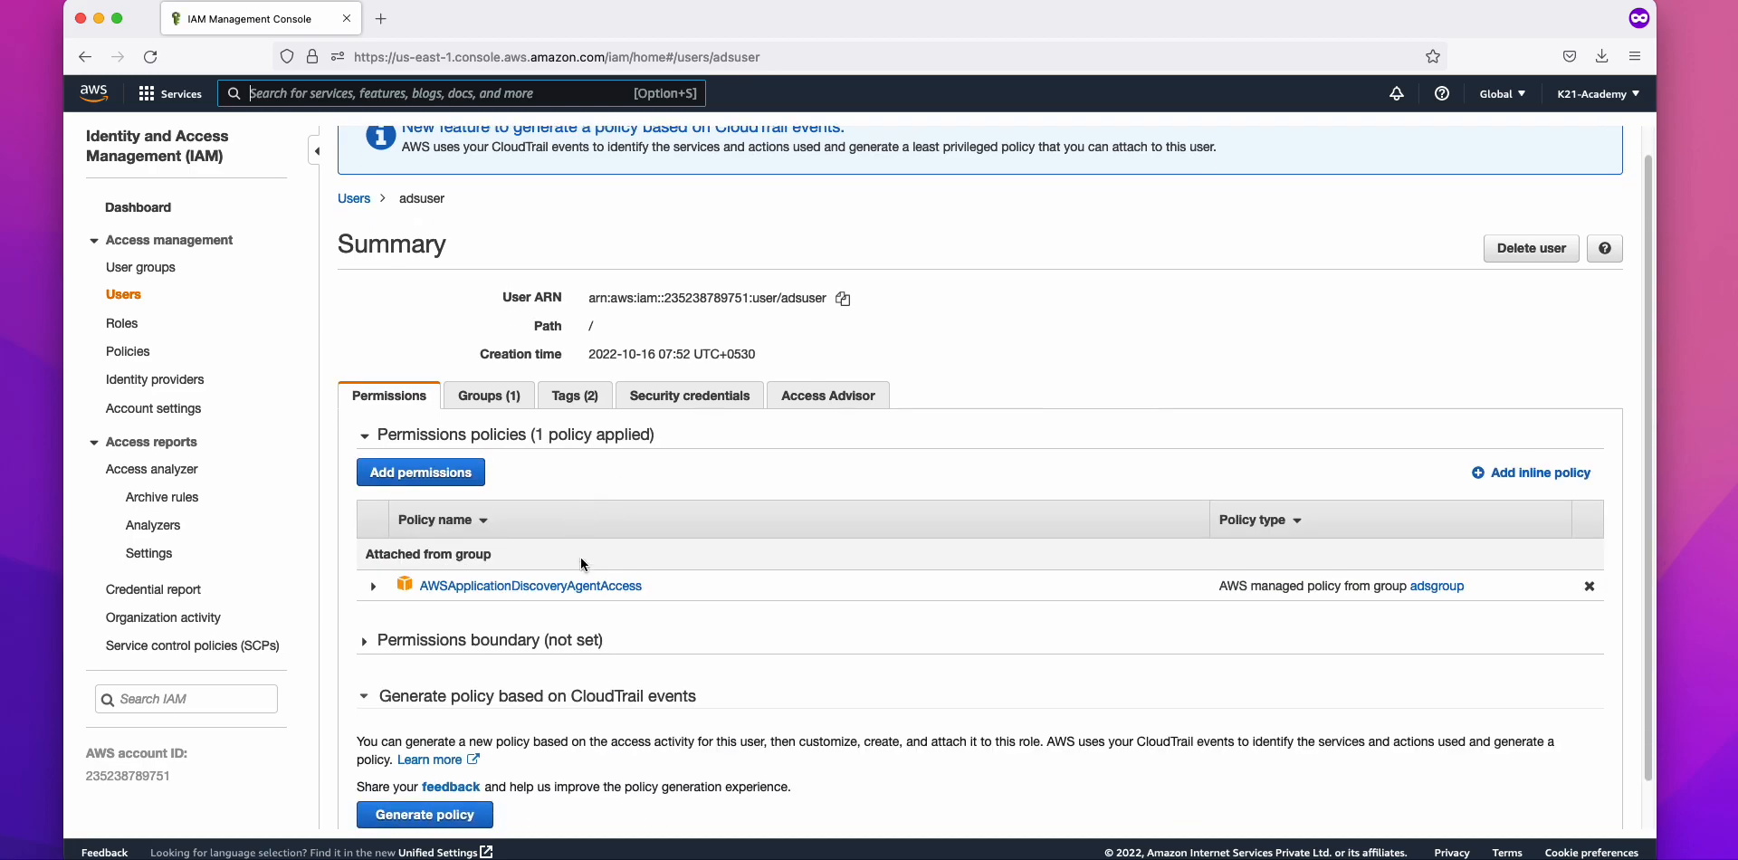
pyautogui.moveTo(646, 588); pyautogui.dragTo(418, 588)
pyautogui.scroll(1, 401, 216)
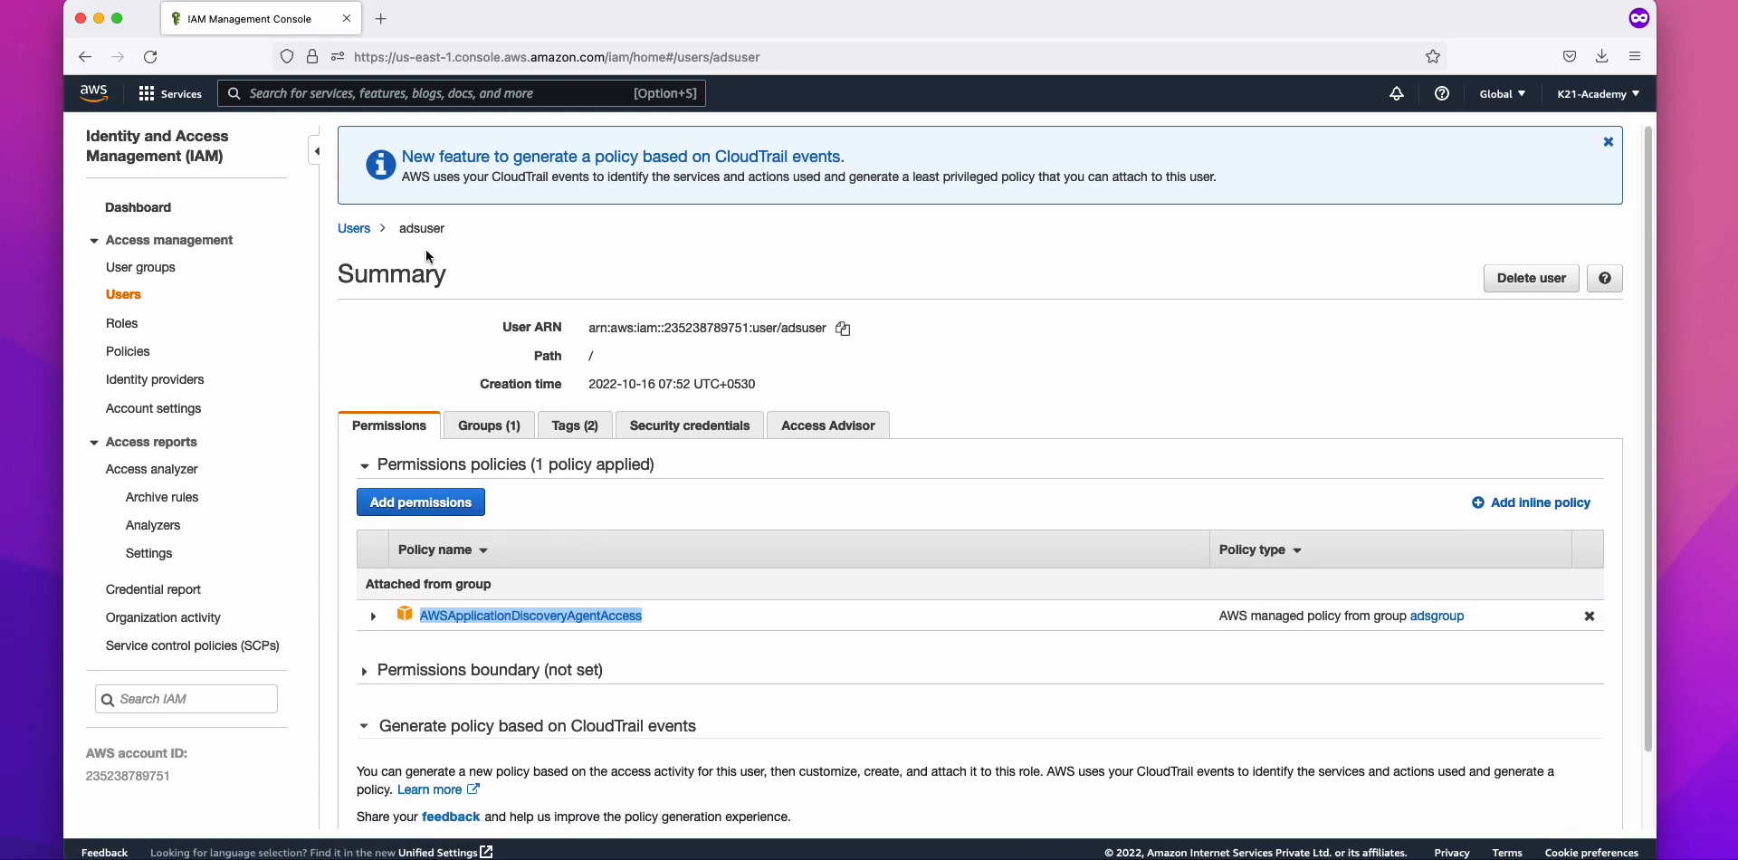
pyautogui.scroll(-2, 435, 609)
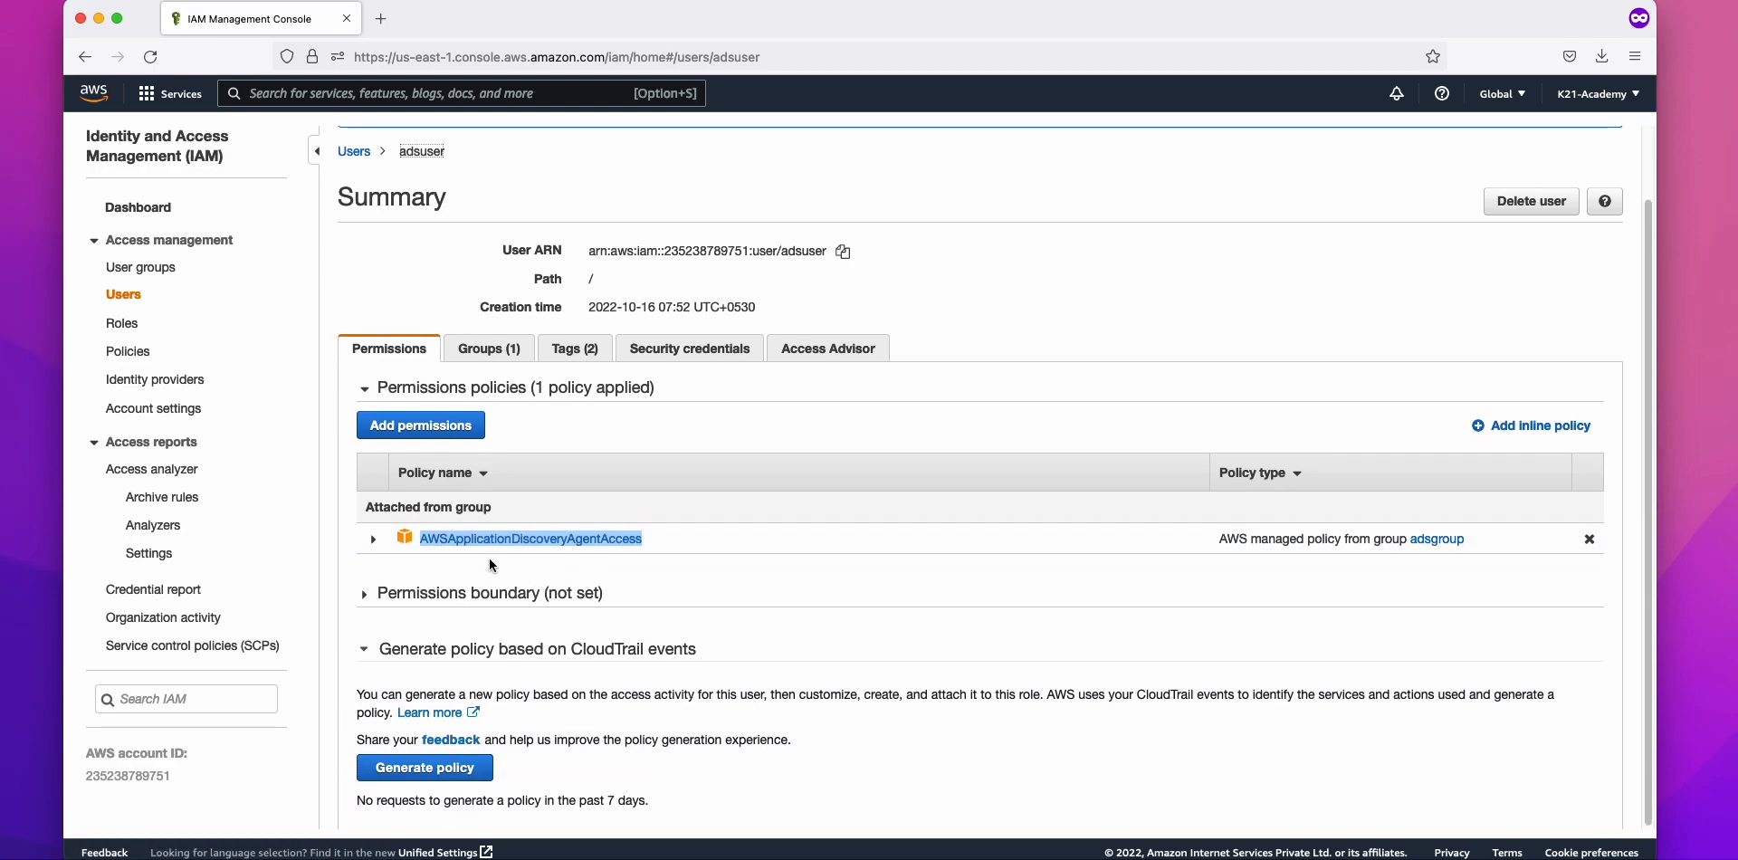
# Step: Create a second access key under adsuser's security credentials and copy its key ID
pyautogui.click(690, 353)
pyautogui.scroll(-2, 622, 522)
pyautogui.scroll(-4, 622, 522)
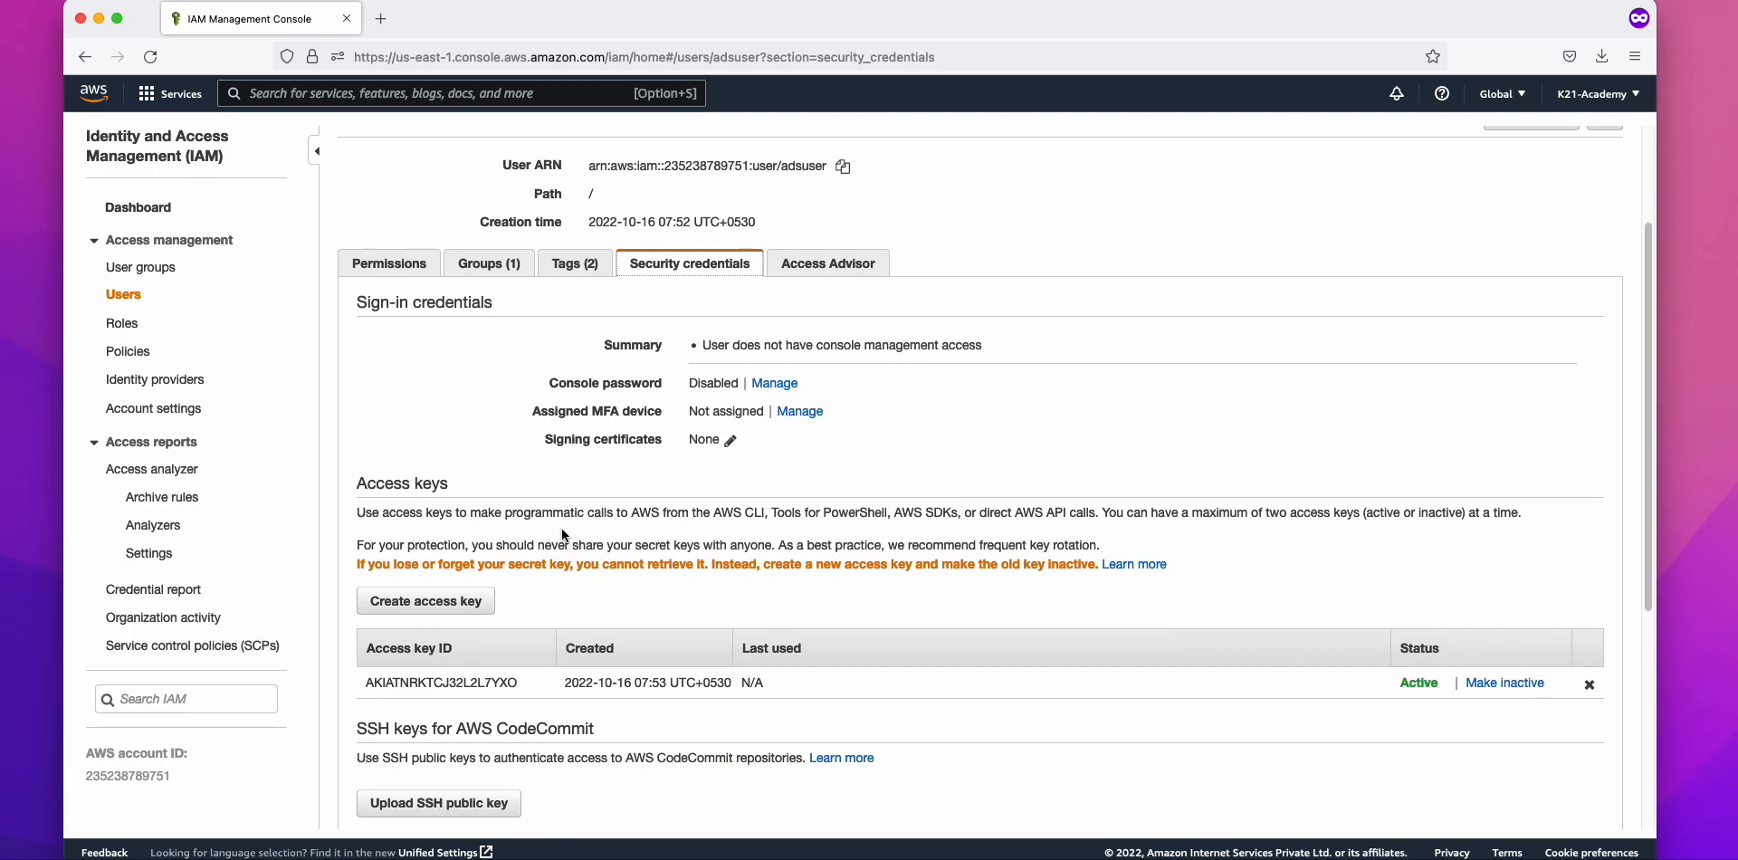
pyautogui.click(454, 524)
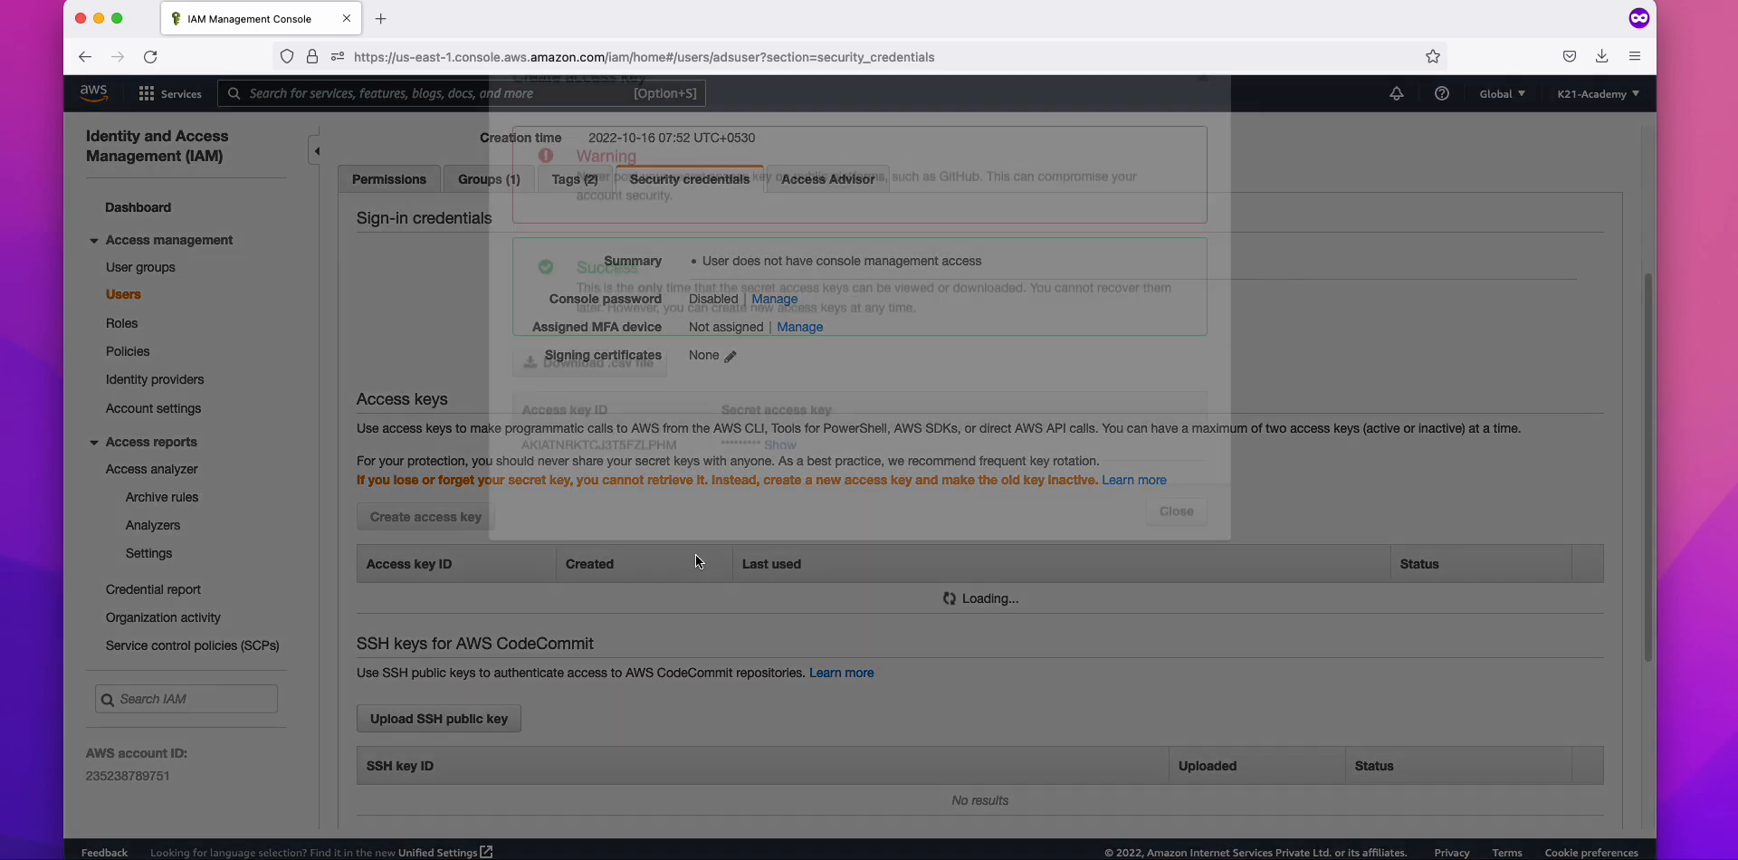
pyautogui.moveTo(680, 545); pyautogui.dragTo(521, 545)
pyautogui.hotkey('ctrl', 'c')
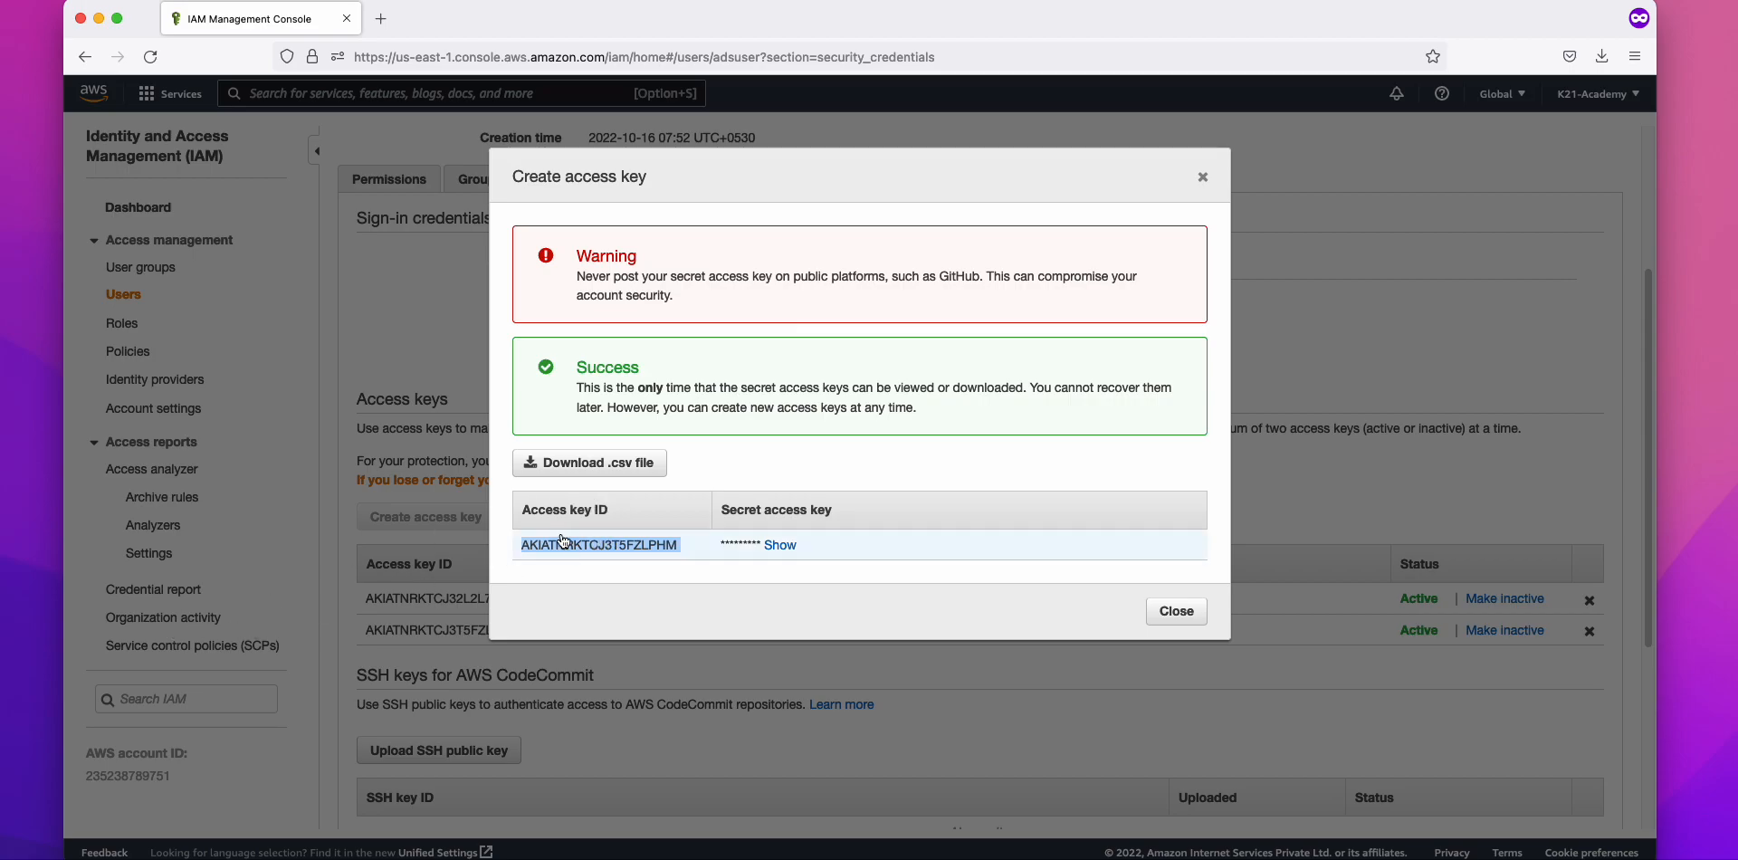
pyautogui.press('super+Tab')
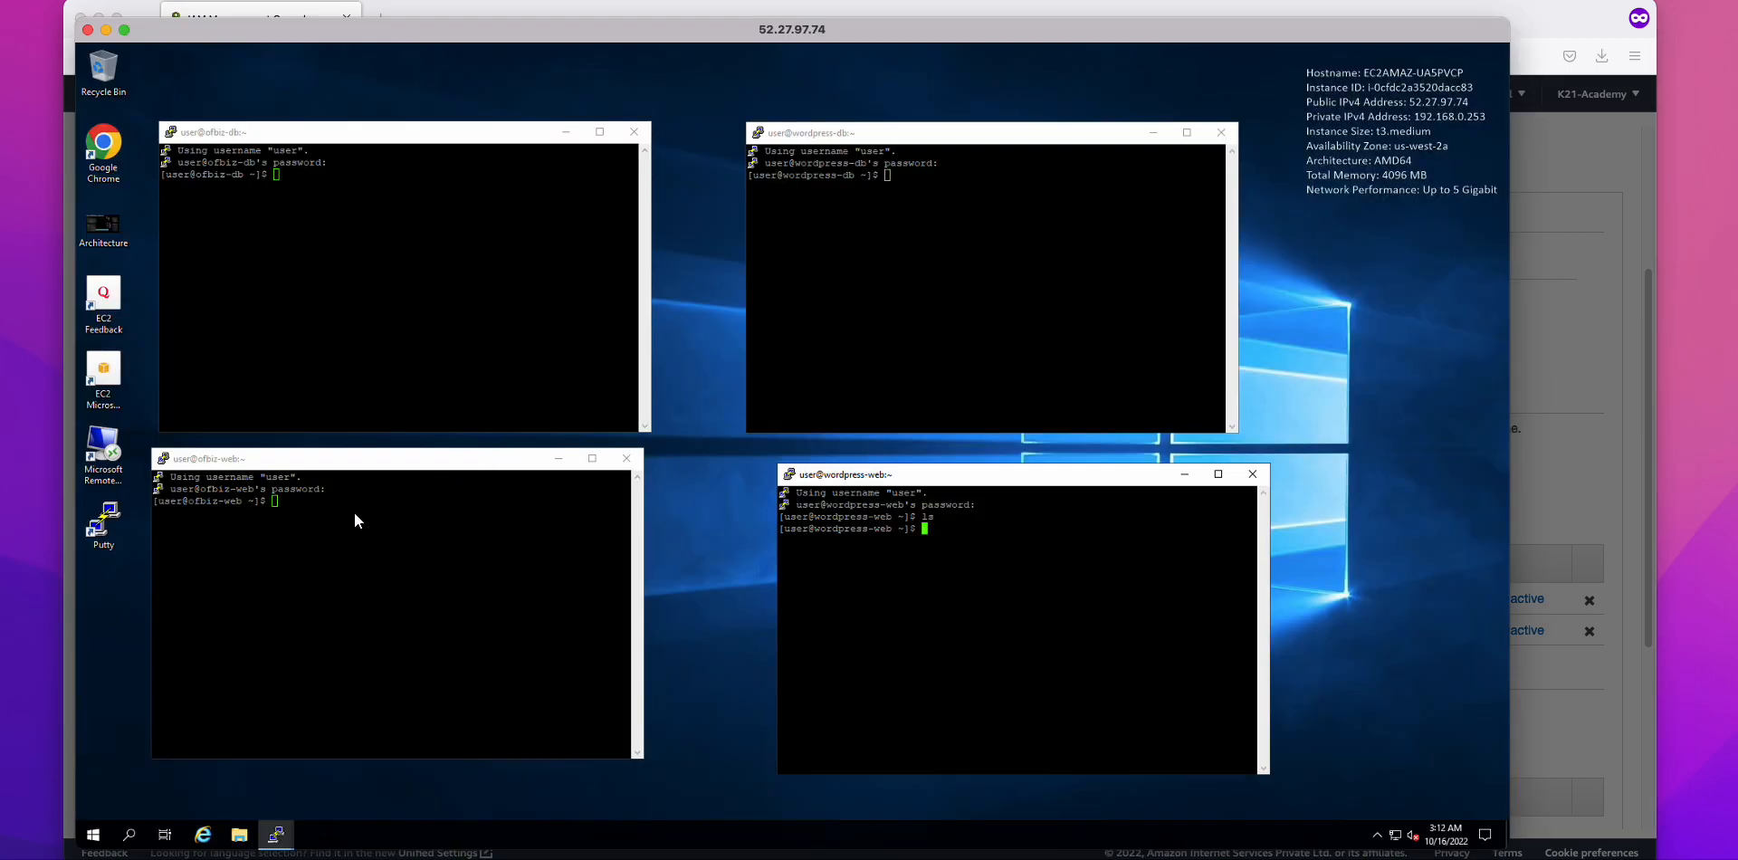
# Step: Launch Notepad on the remote server and paste the new access key ID into it
pyautogui.click(93, 834)
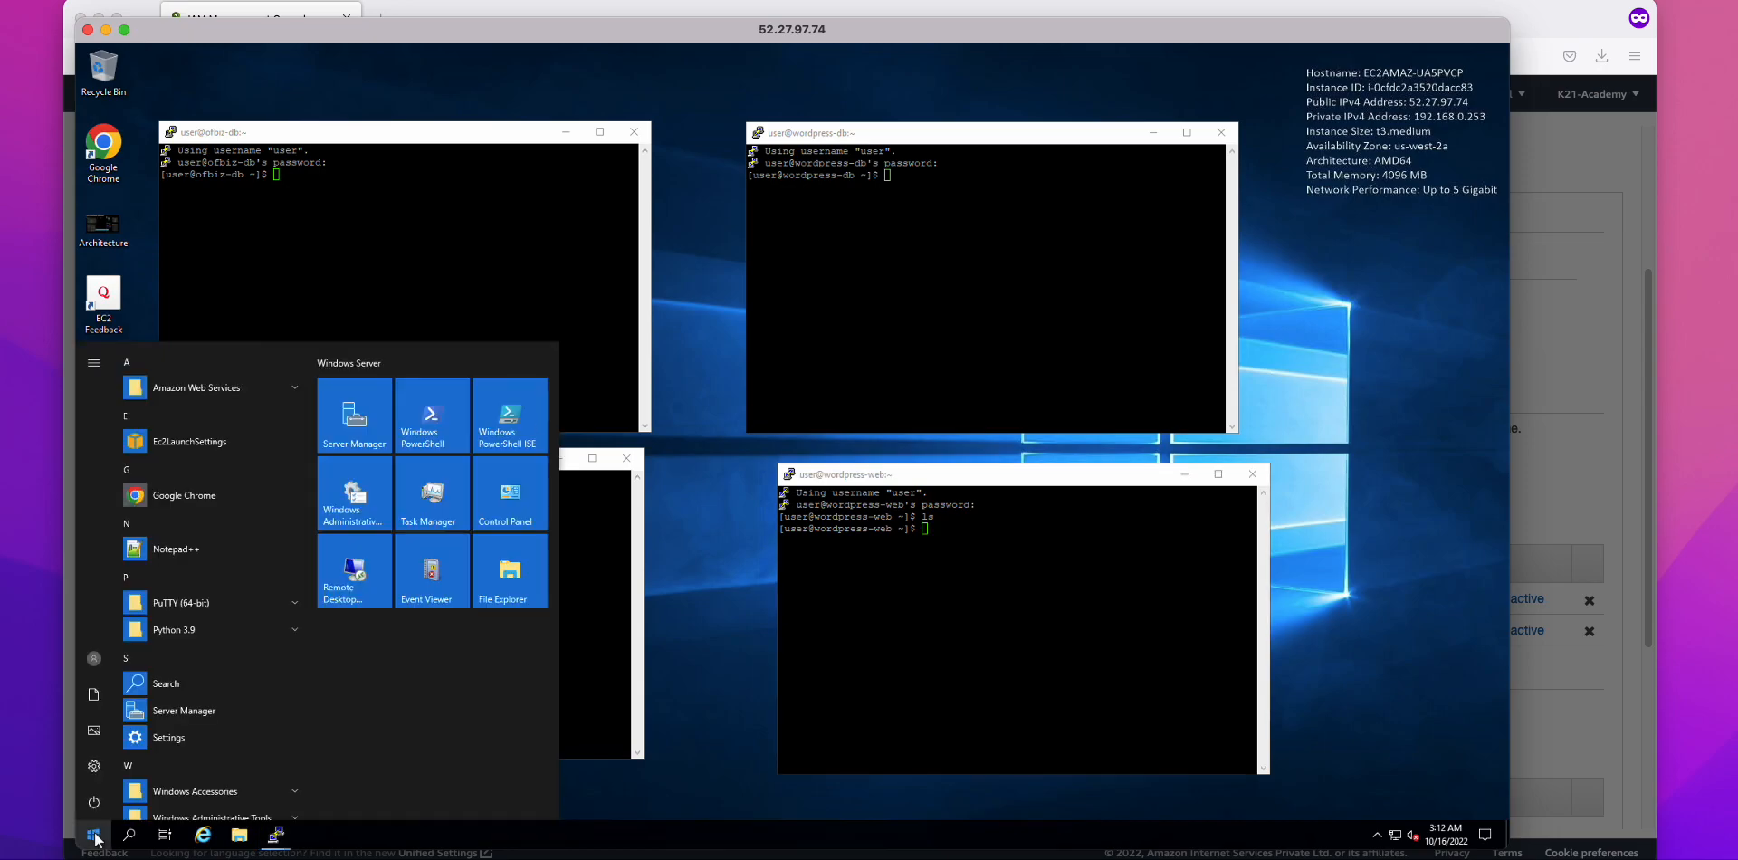
pyautogui.write('notepad')
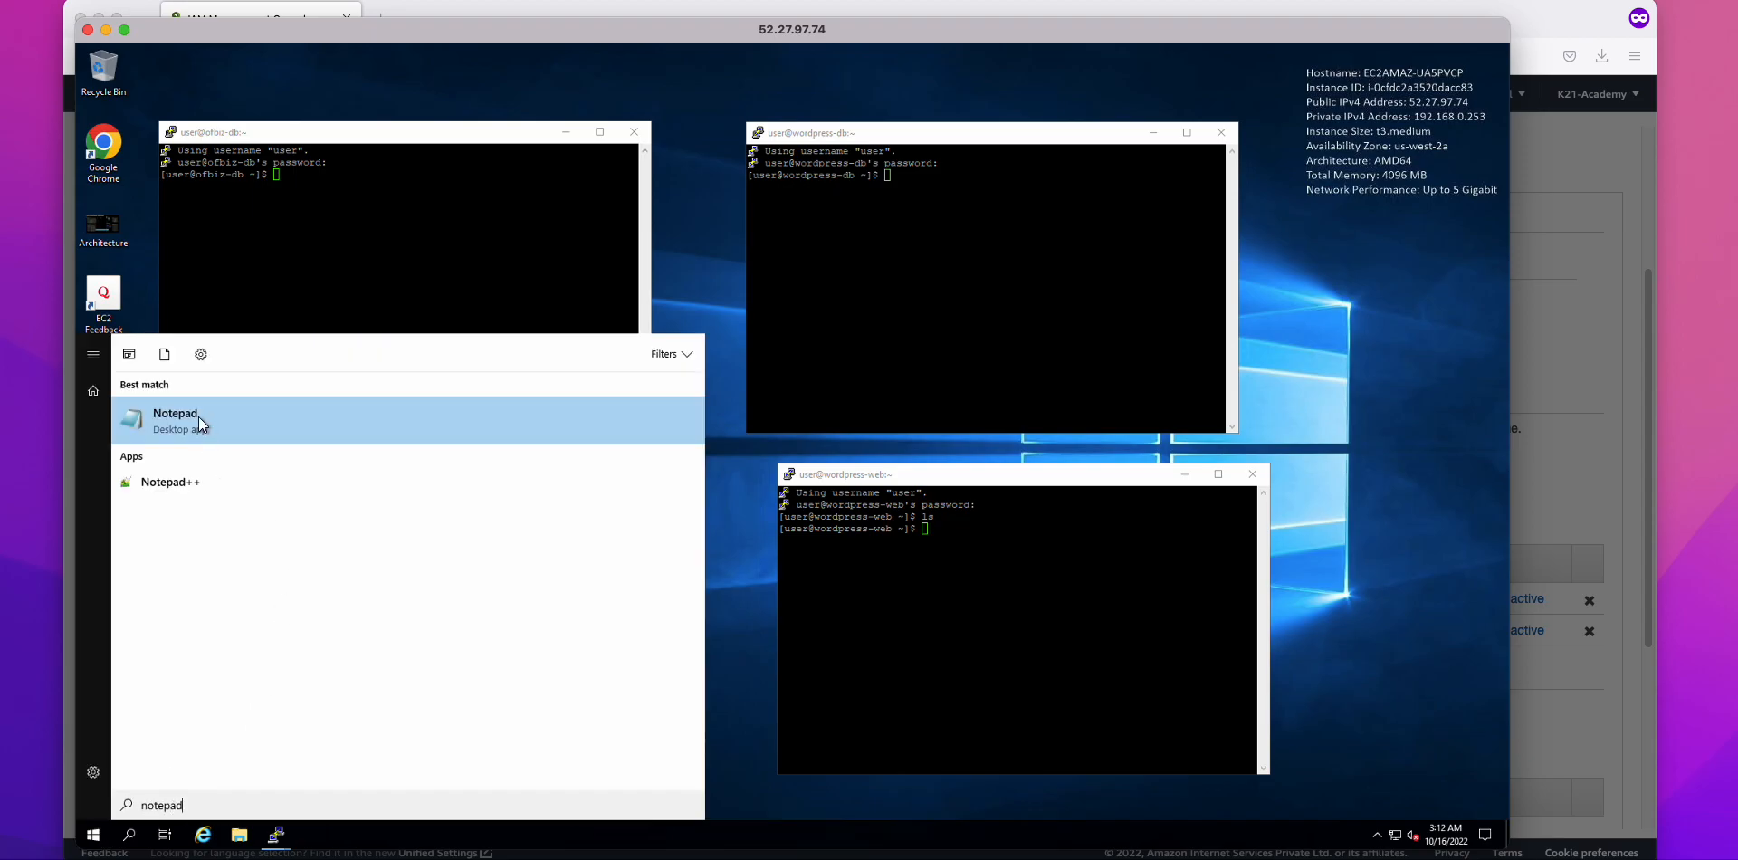
pyautogui.click(181, 418)
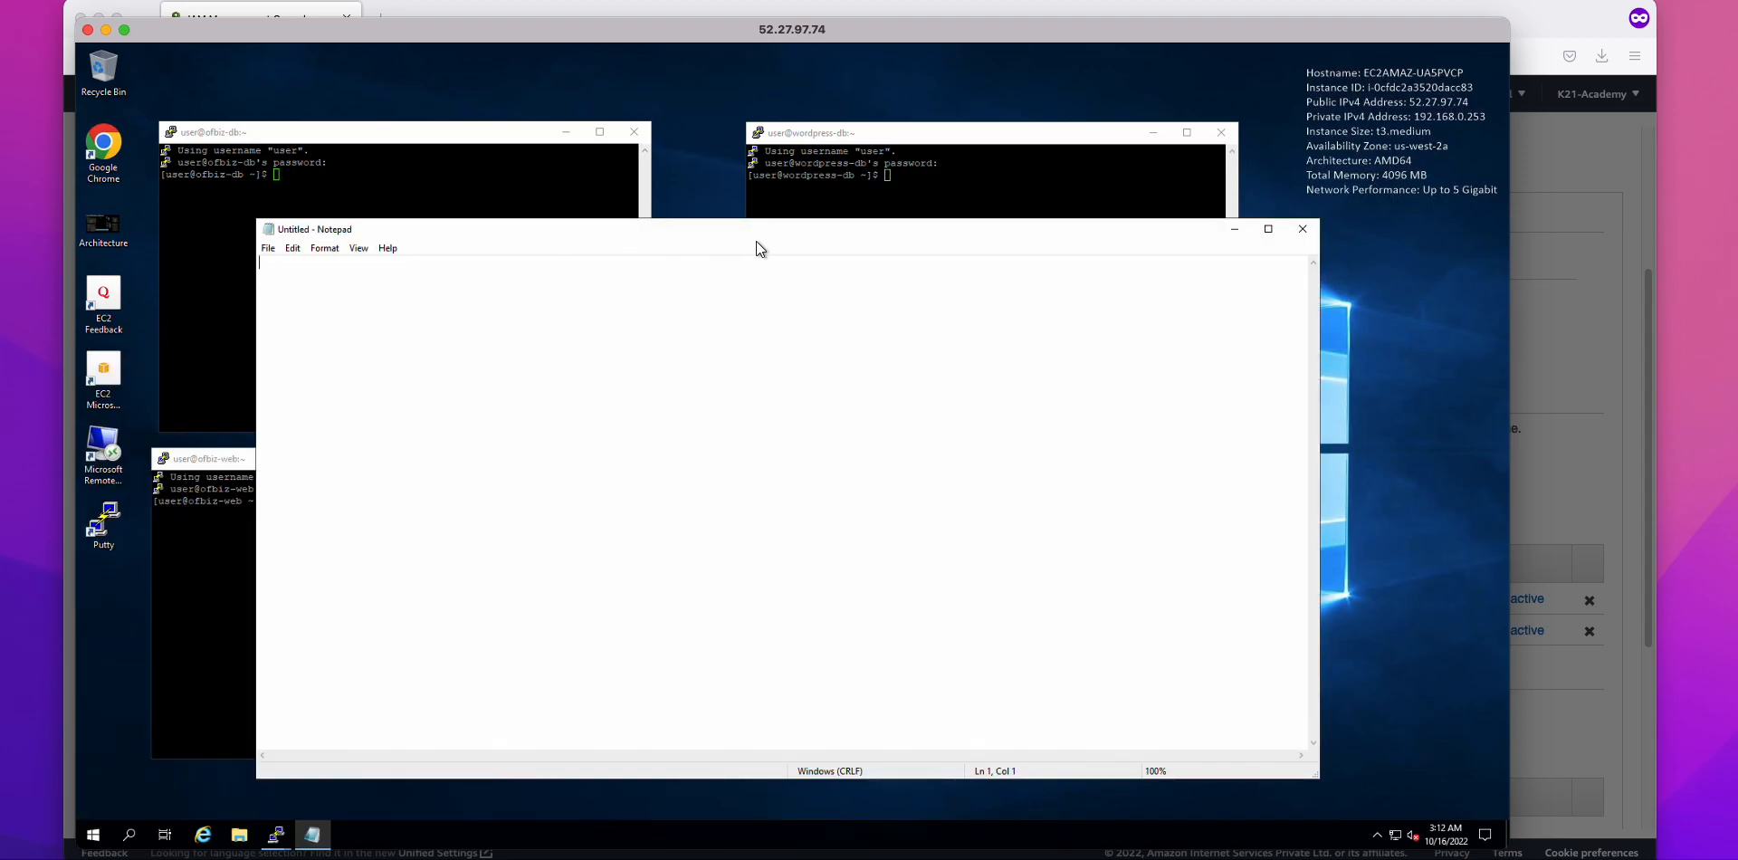
pyautogui.moveTo(739, 242); pyautogui.dragTo(936, 254)
pyautogui.hotkey('ctrl', 'v')
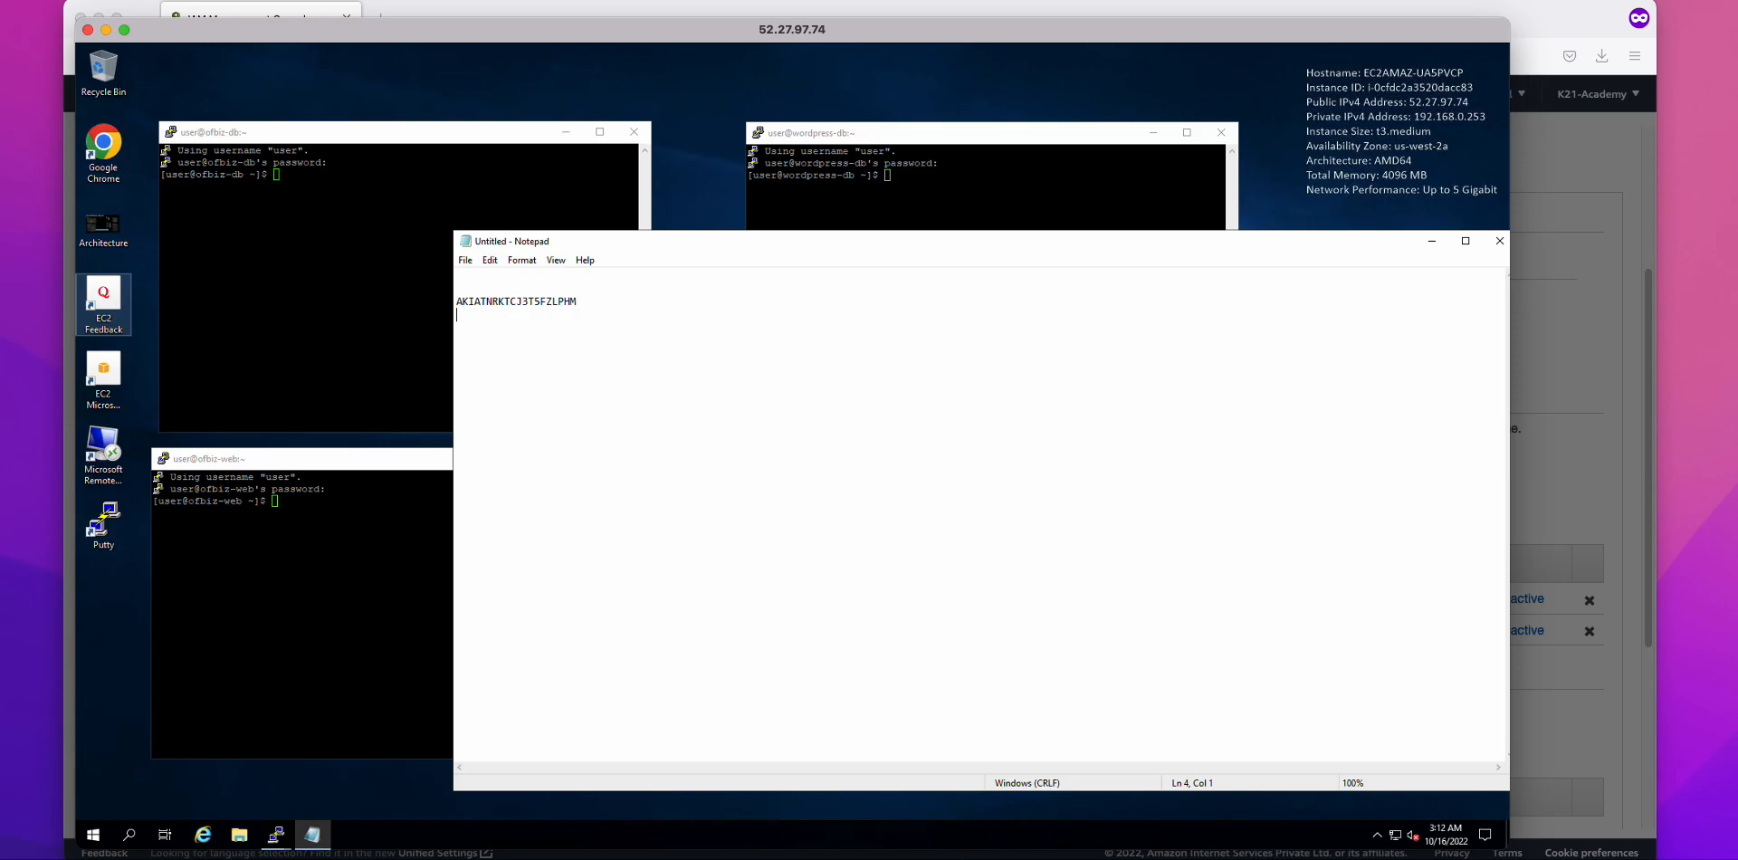
# Step: Copy the secret access key from the IAM dialog, then close the dialog
pyautogui.press('super+Tab')
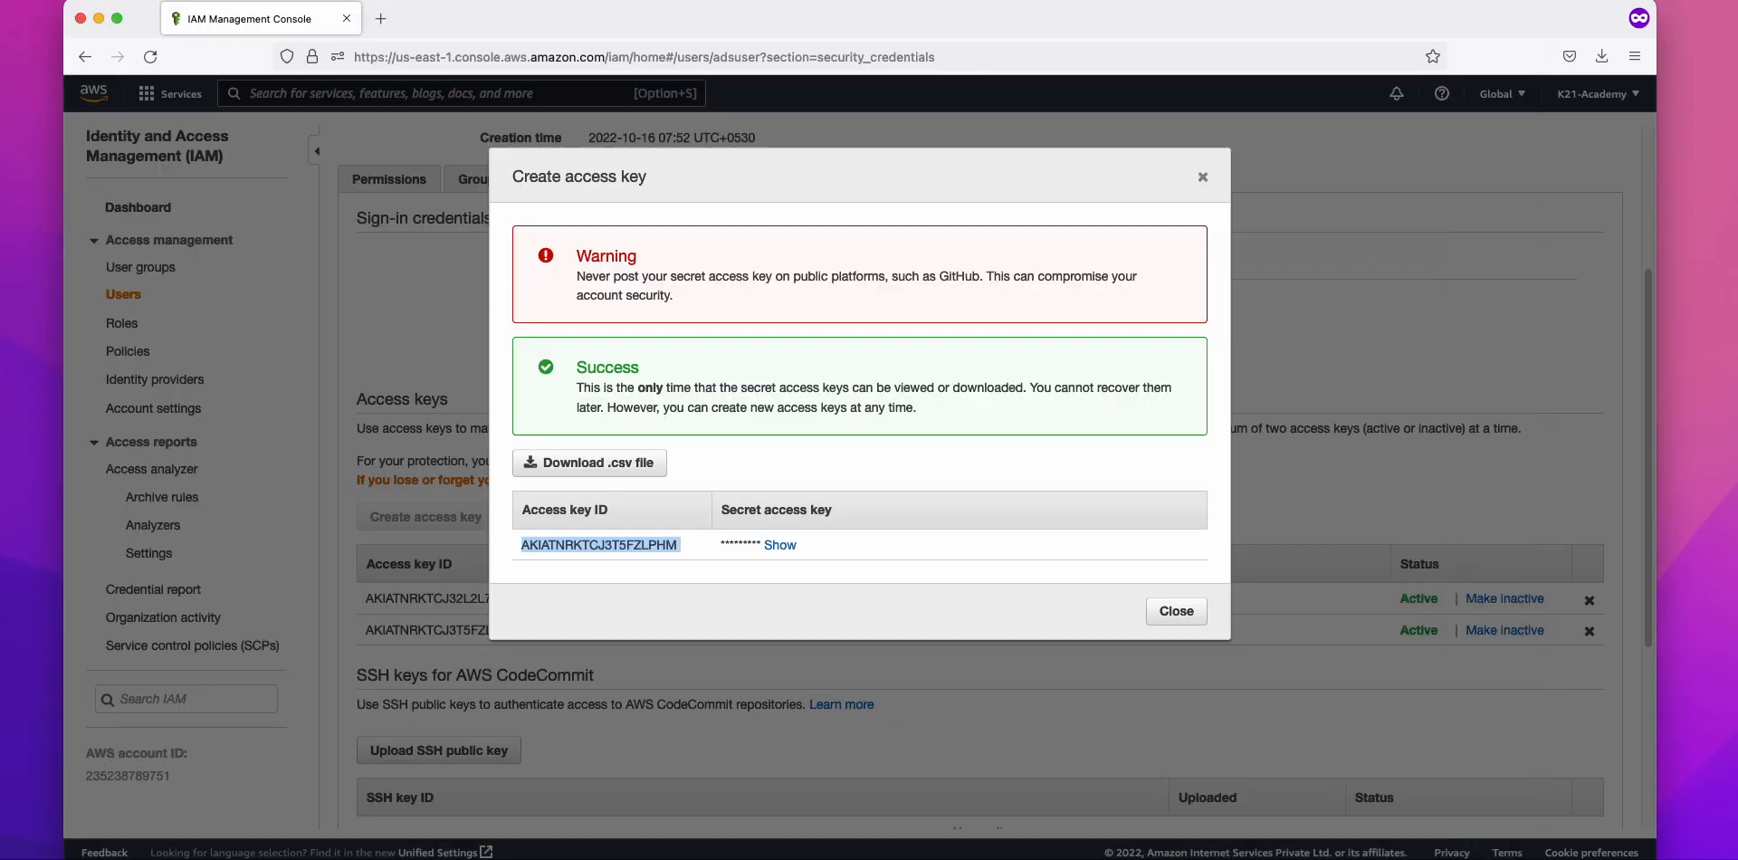
pyautogui.doubleClick(787, 550)
pyautogui.rightClick(983, 550)
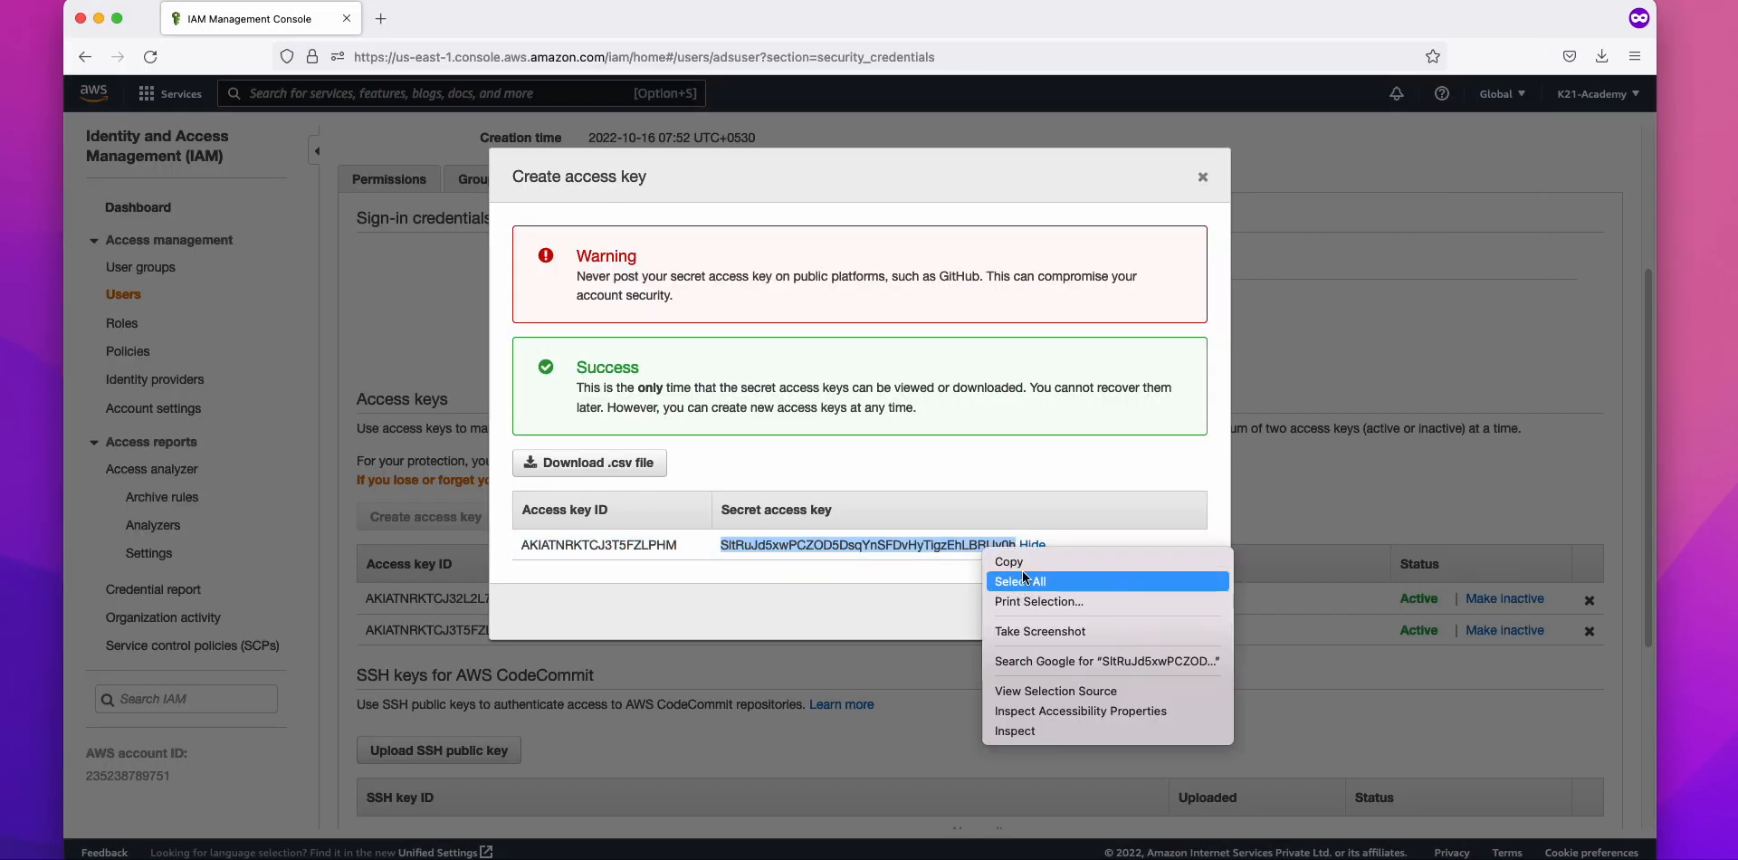
pyautogui.click(1026, 562)
pyautogui.click(1177, 617)
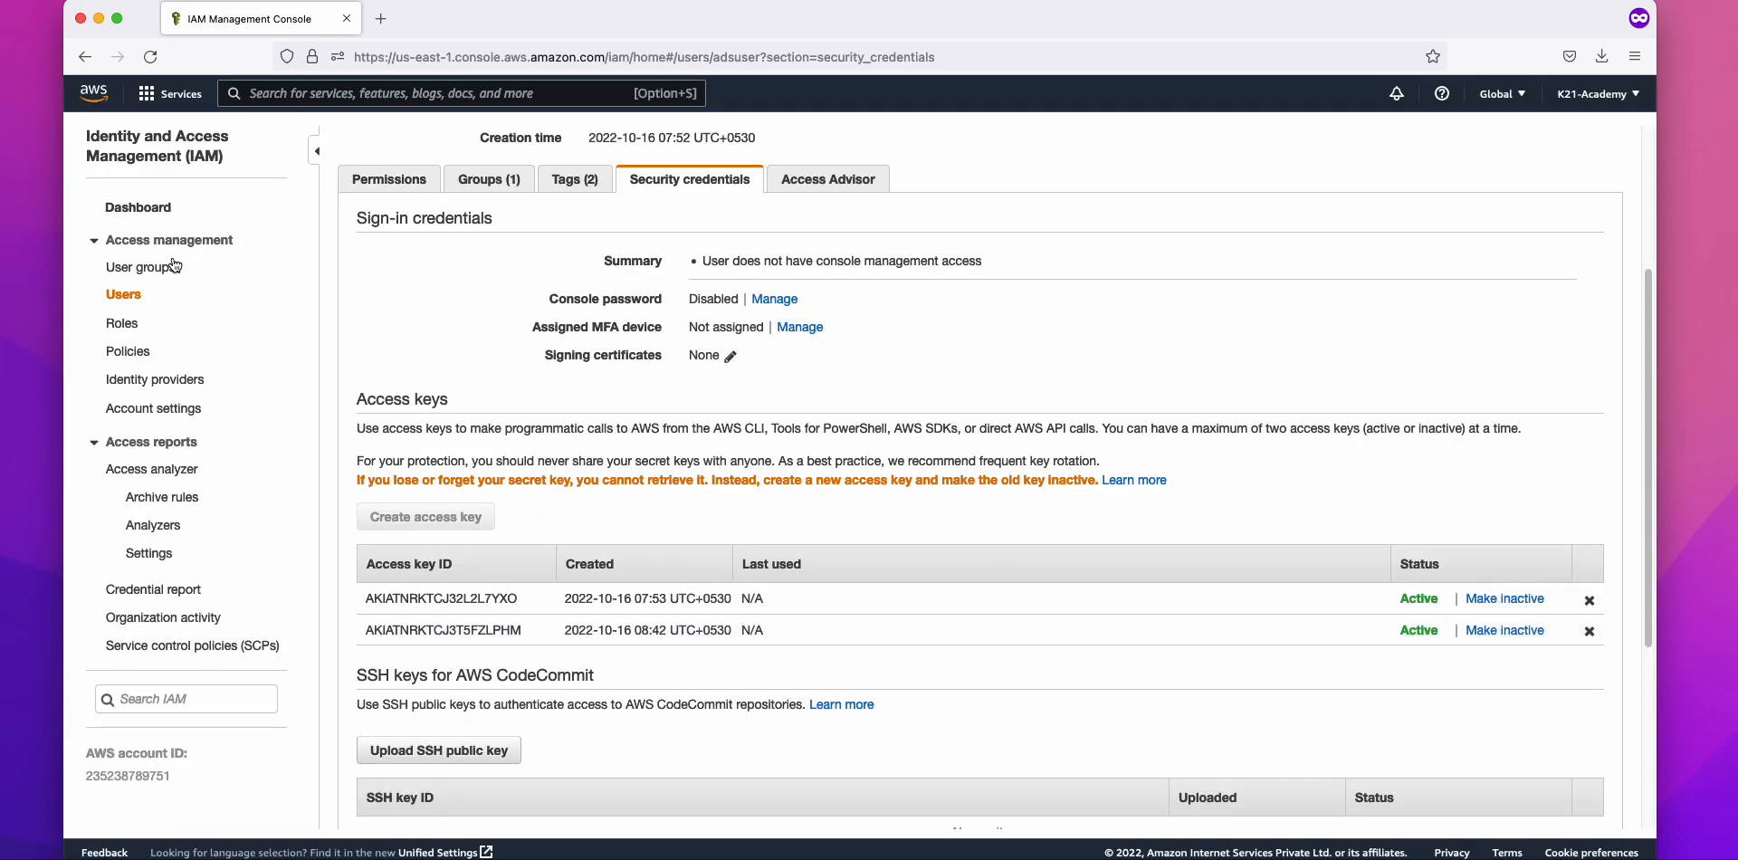
pyautogui.click(125, 295)
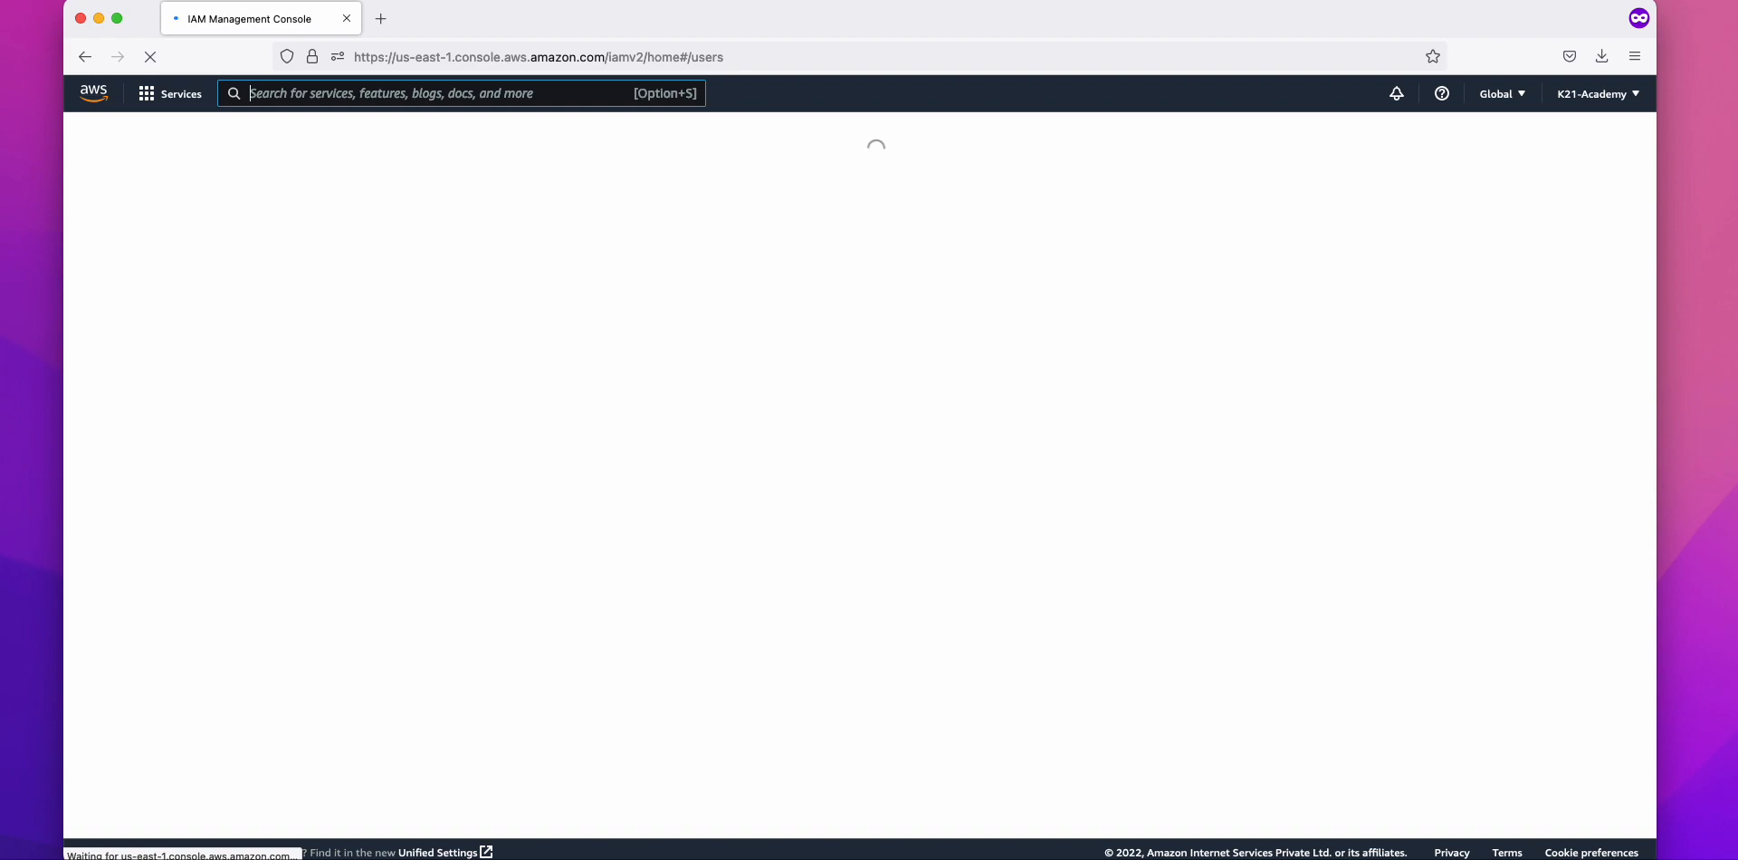
# Step: Paste the secret access key on the line below the key ID in Notepad
pyautogui.press('super+Tab')
pyautogui.hotkey('ctrl', 'v')
pyautogui.moveTo(705, 314); pyautogui.dragTo(390, 295)
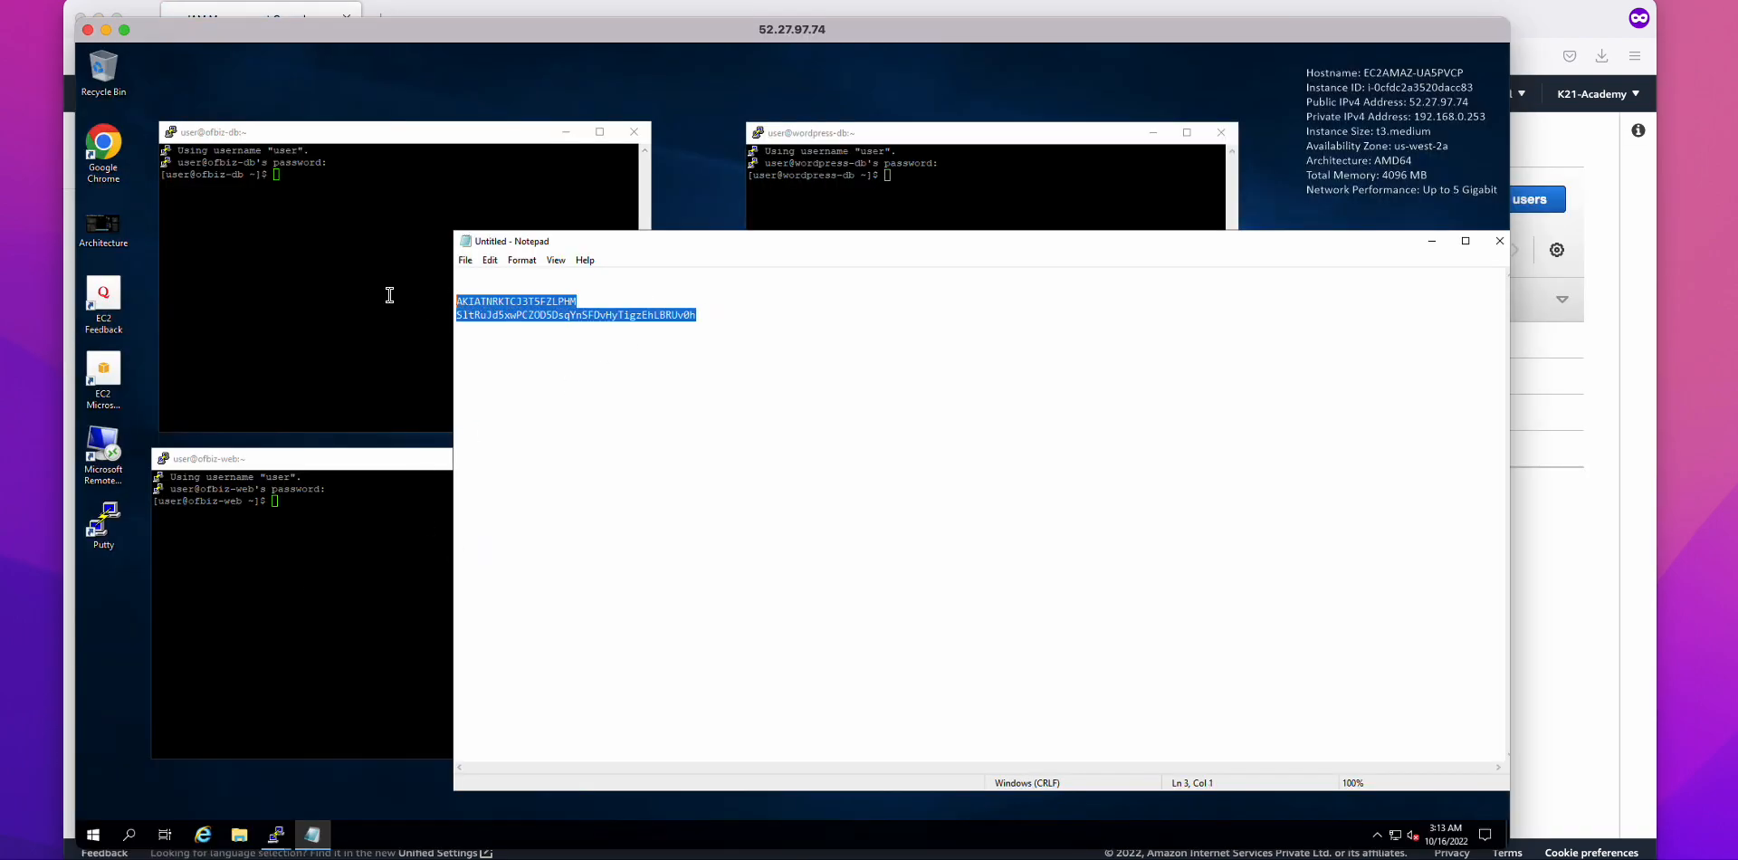
pyautogui.doubleClick(519, 300)
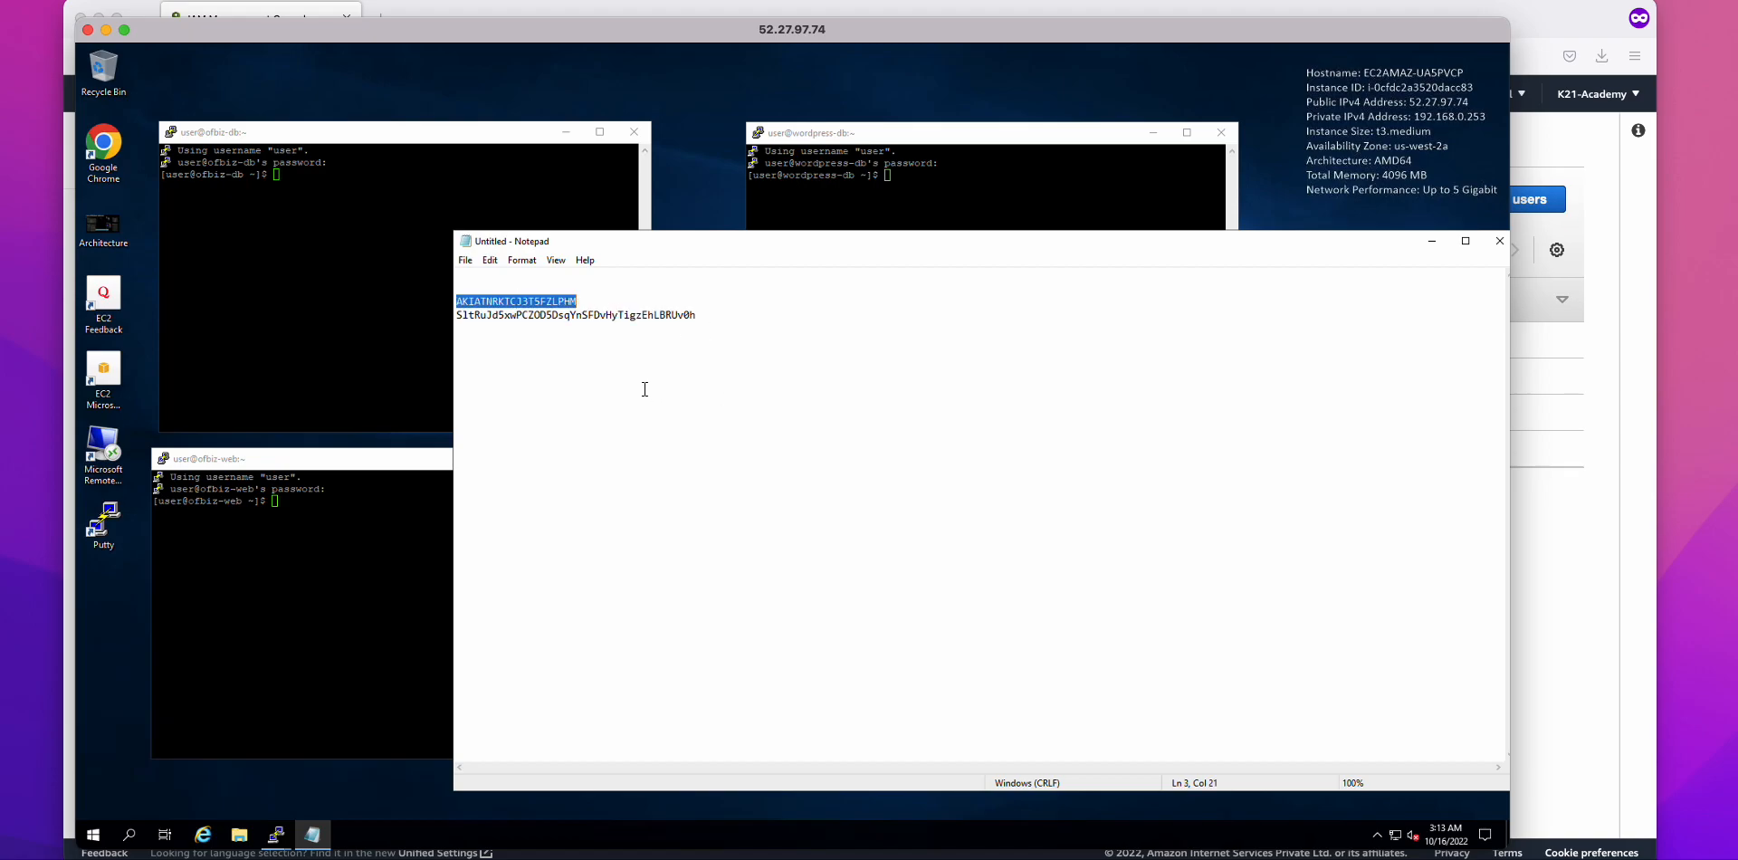
pyautogui.moveTo(756, 318); pyautogui.dragTo(456, 300)
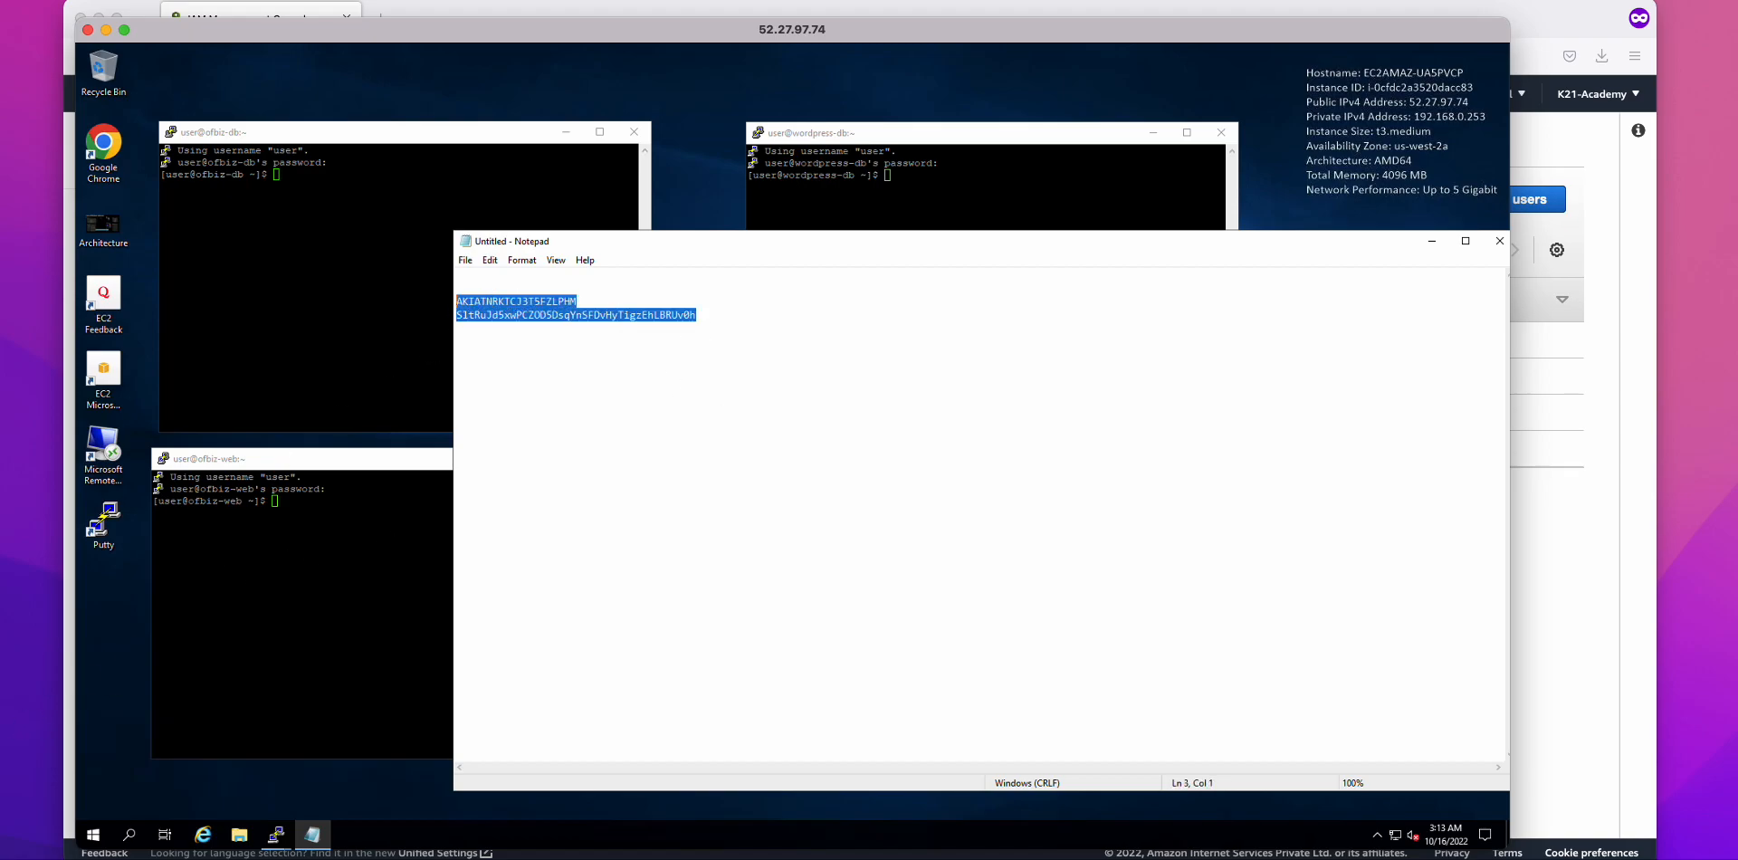
pyautogui.press('super+Tab')
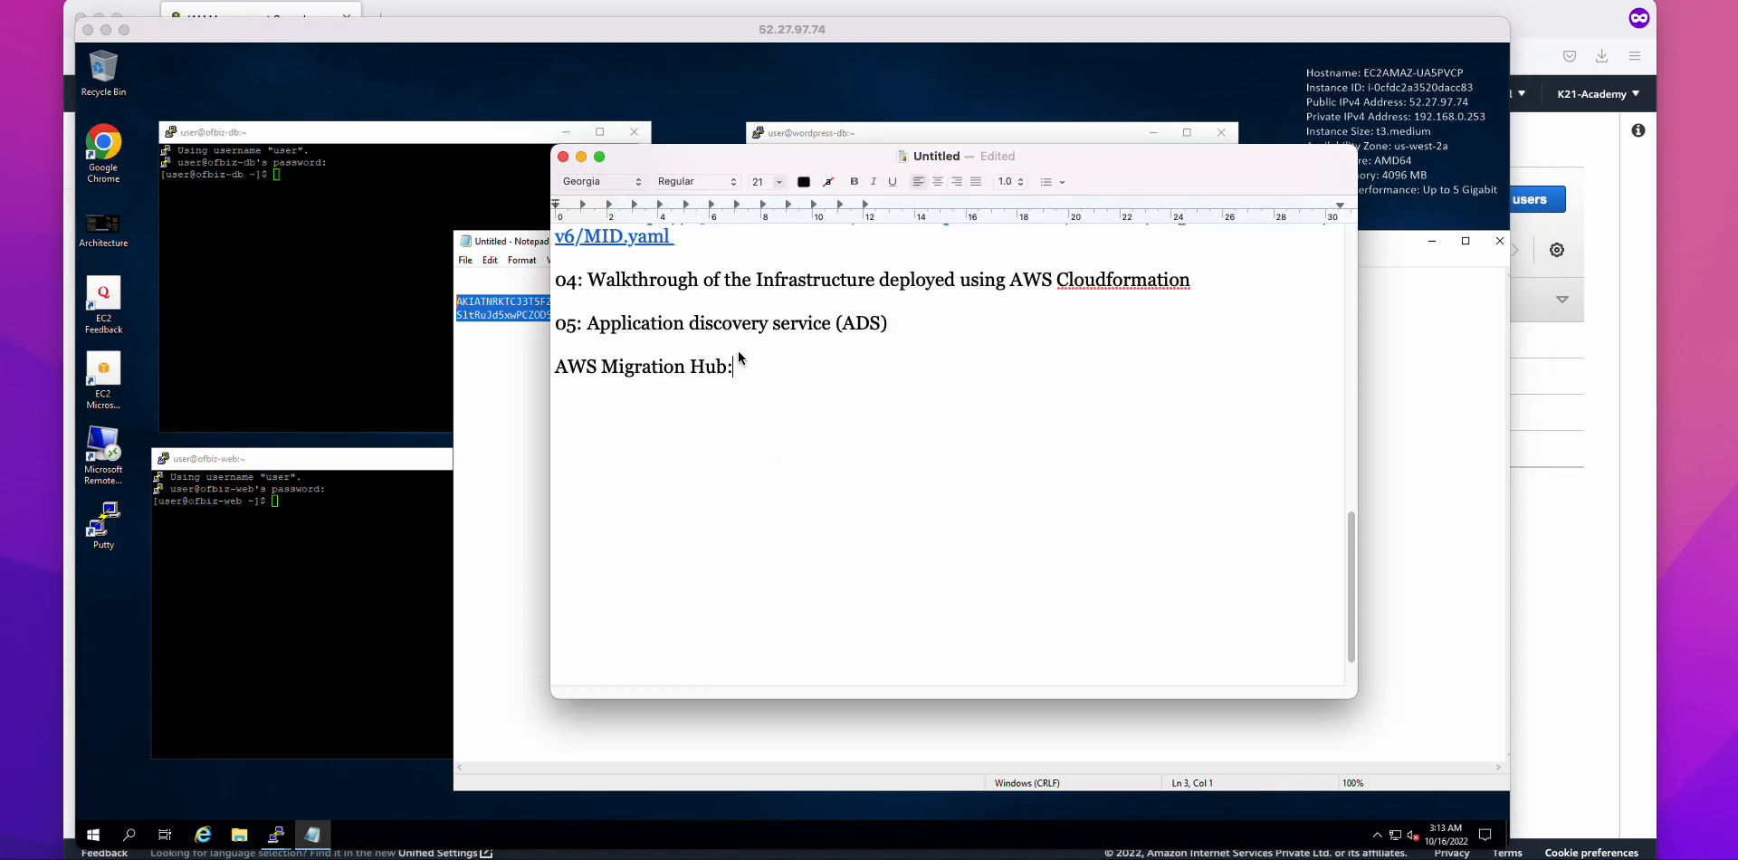
# Step: Add notes '1. adsuser and the security credentials' and '2. To install the ads agent and enable the data transfer'
pyautogui.press('Return')
pyautogui.write('1. adsuser and the sec')
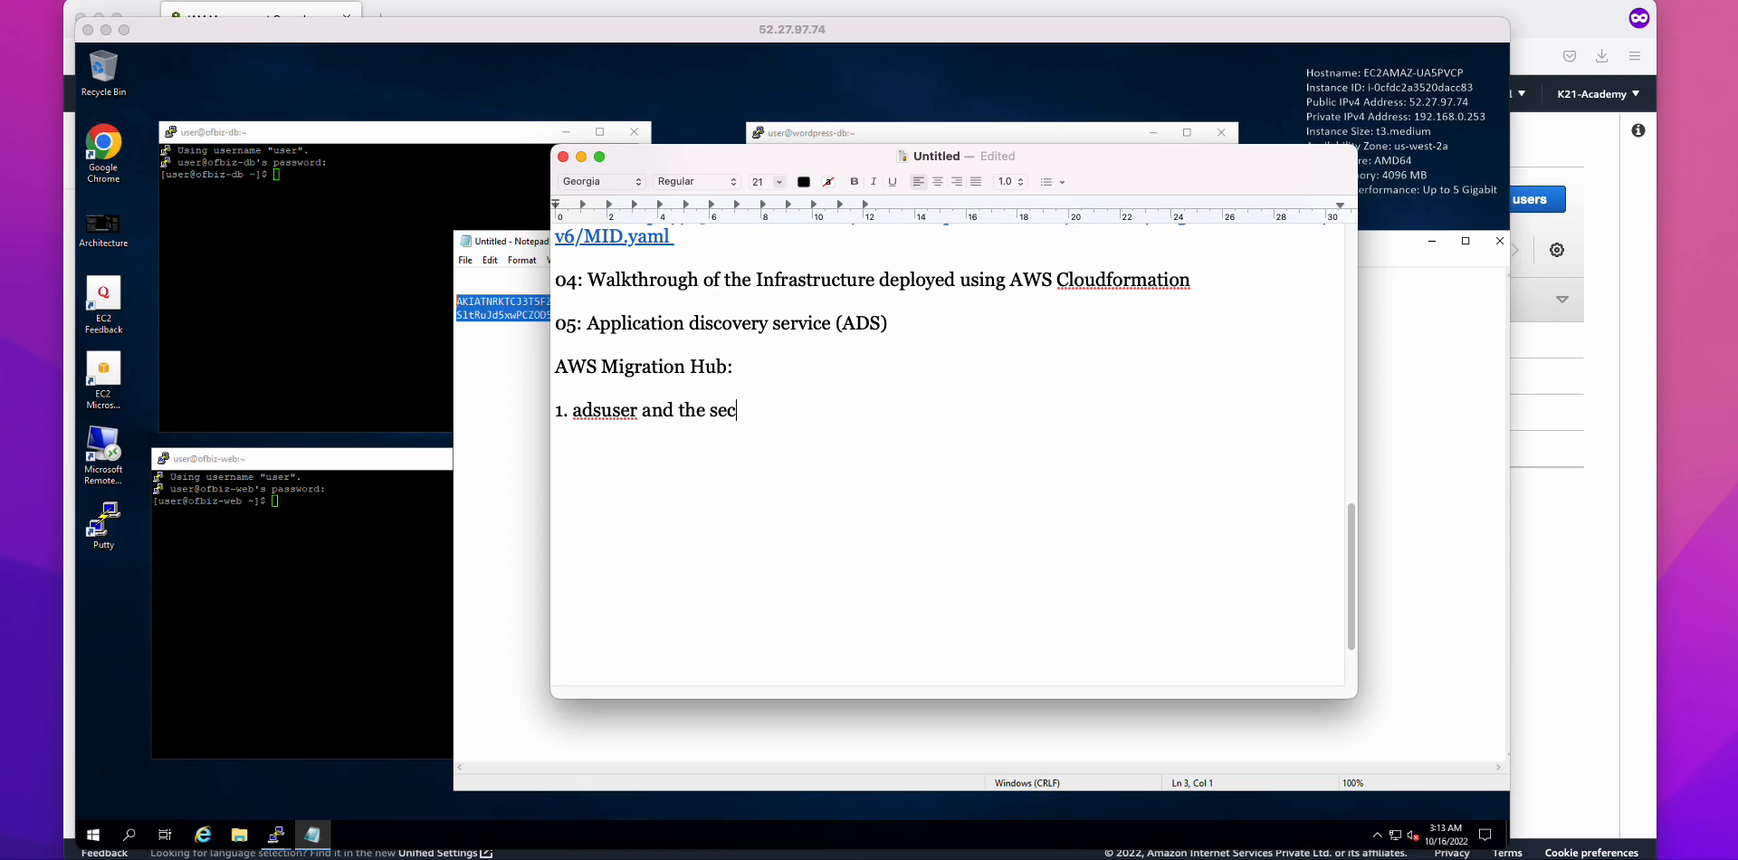
pyautogui.write('urity credentials')
pyautogui.press('Return')
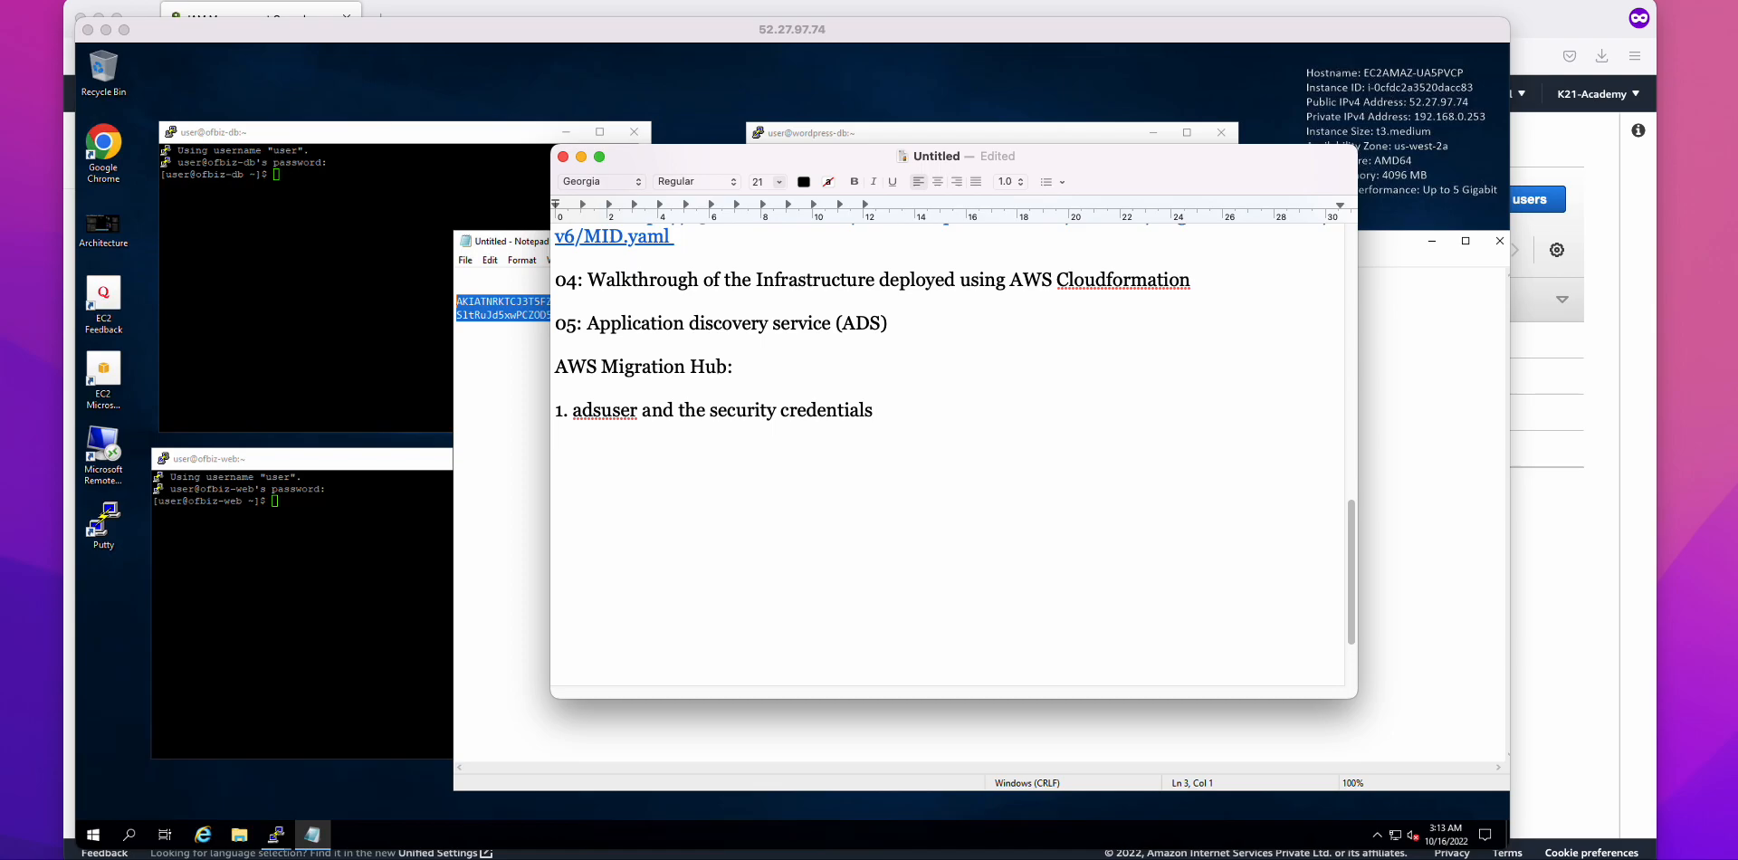
pyautogui.write('2. To install the ads agen')
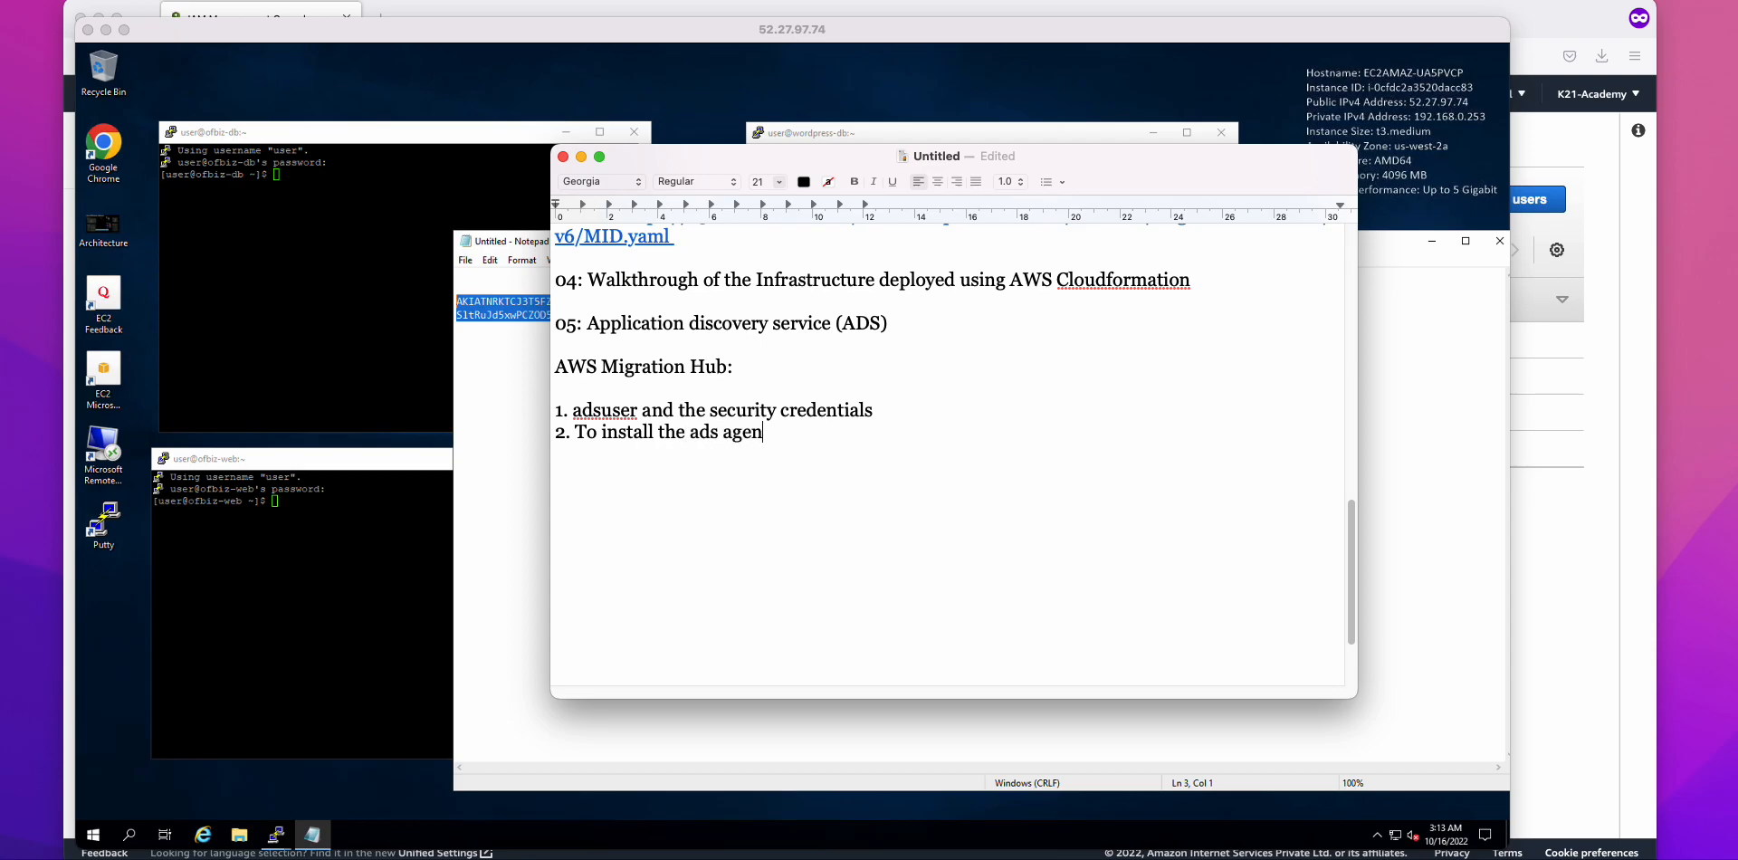
pyautogui.write('t and enable the ')
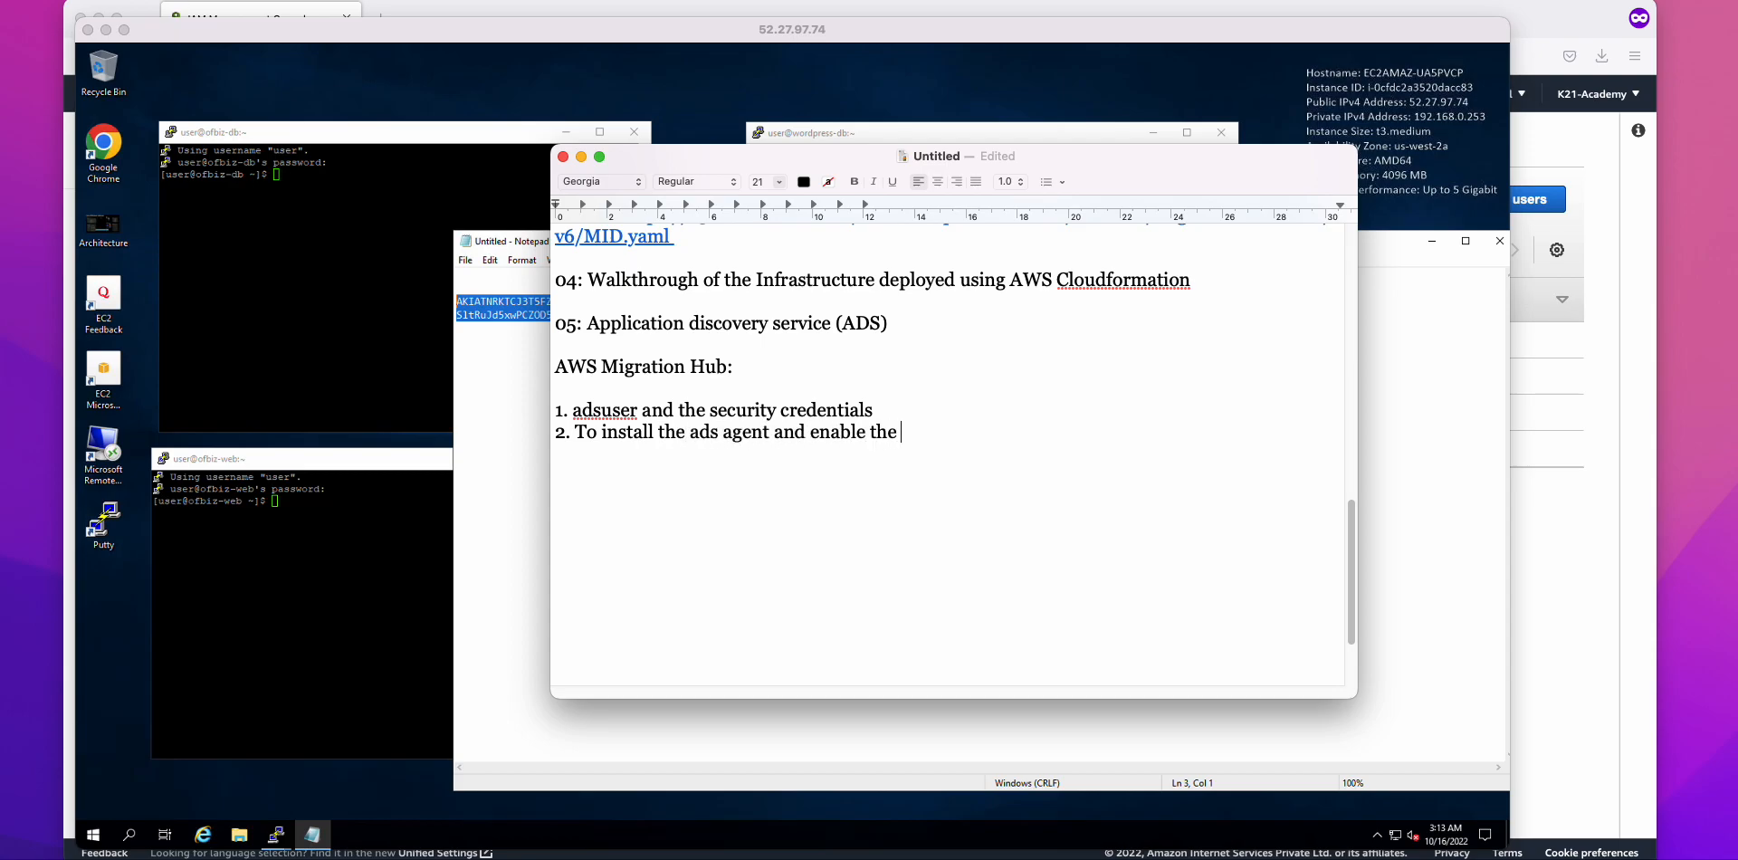
pyautogui.write('data transfer')
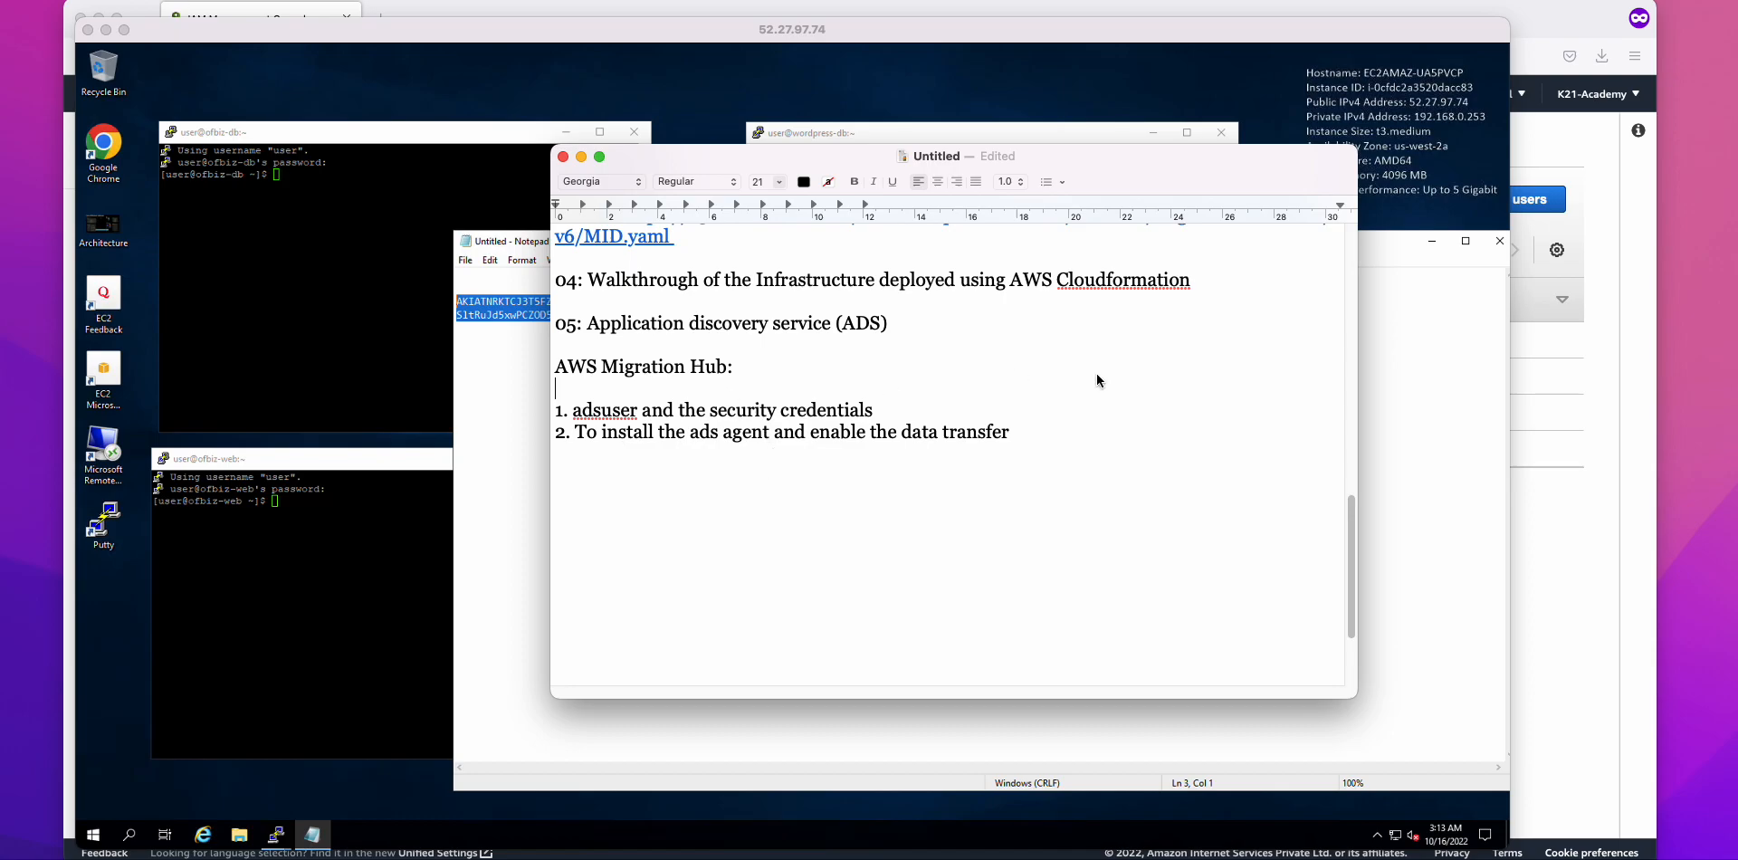
# Step: Append '(ONLY for asses part, not the actual migration)' to point 2
pyautogui.click(1056, 435)
pyautogui.write('(ONLY for asses partm')
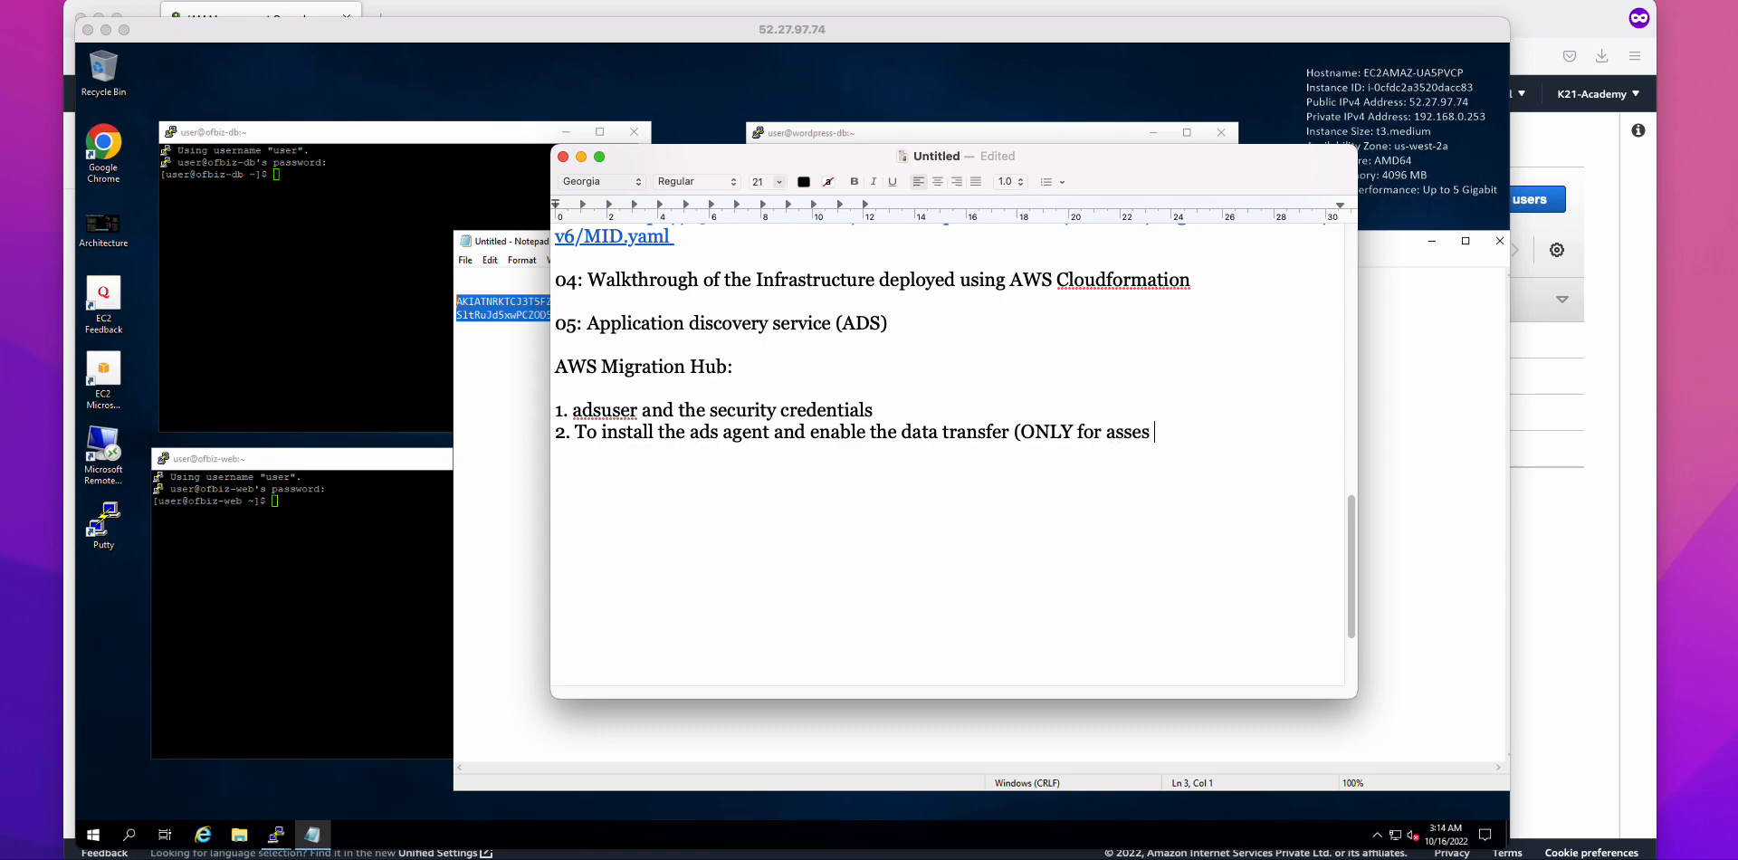
pyautogui.press('BackSpace')
pyautogui.write(', not the actual migration)')
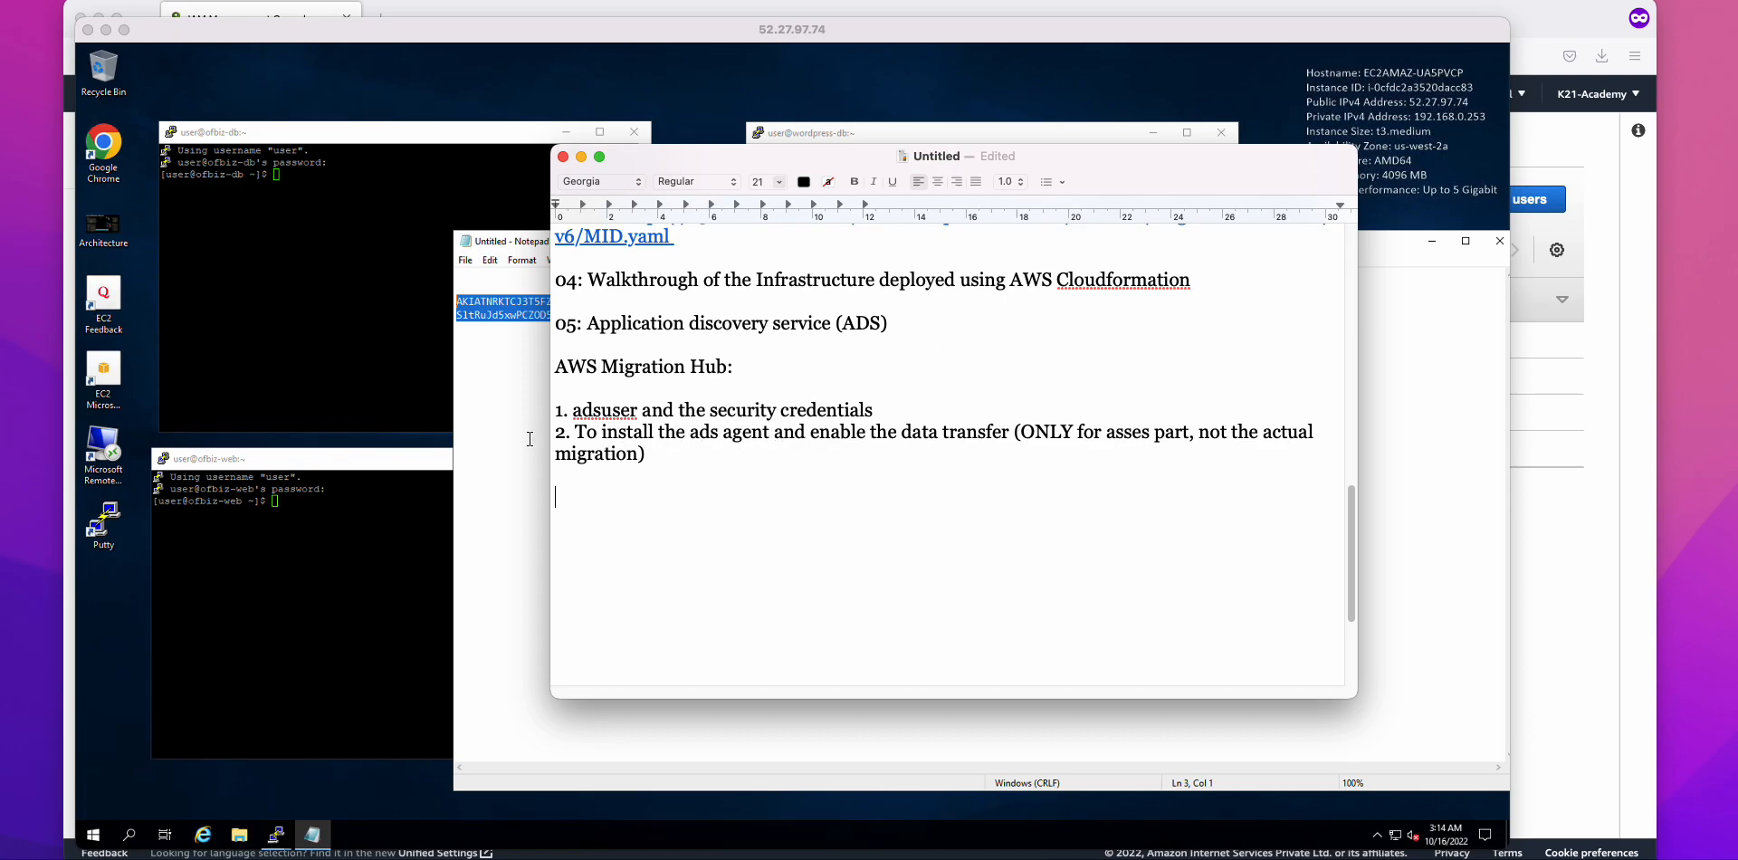
# Step: Clear the Notepad key selection and bring the IAM Users page forward
pyautogui.click(530, 439)
pyautogui.click(529, 439)
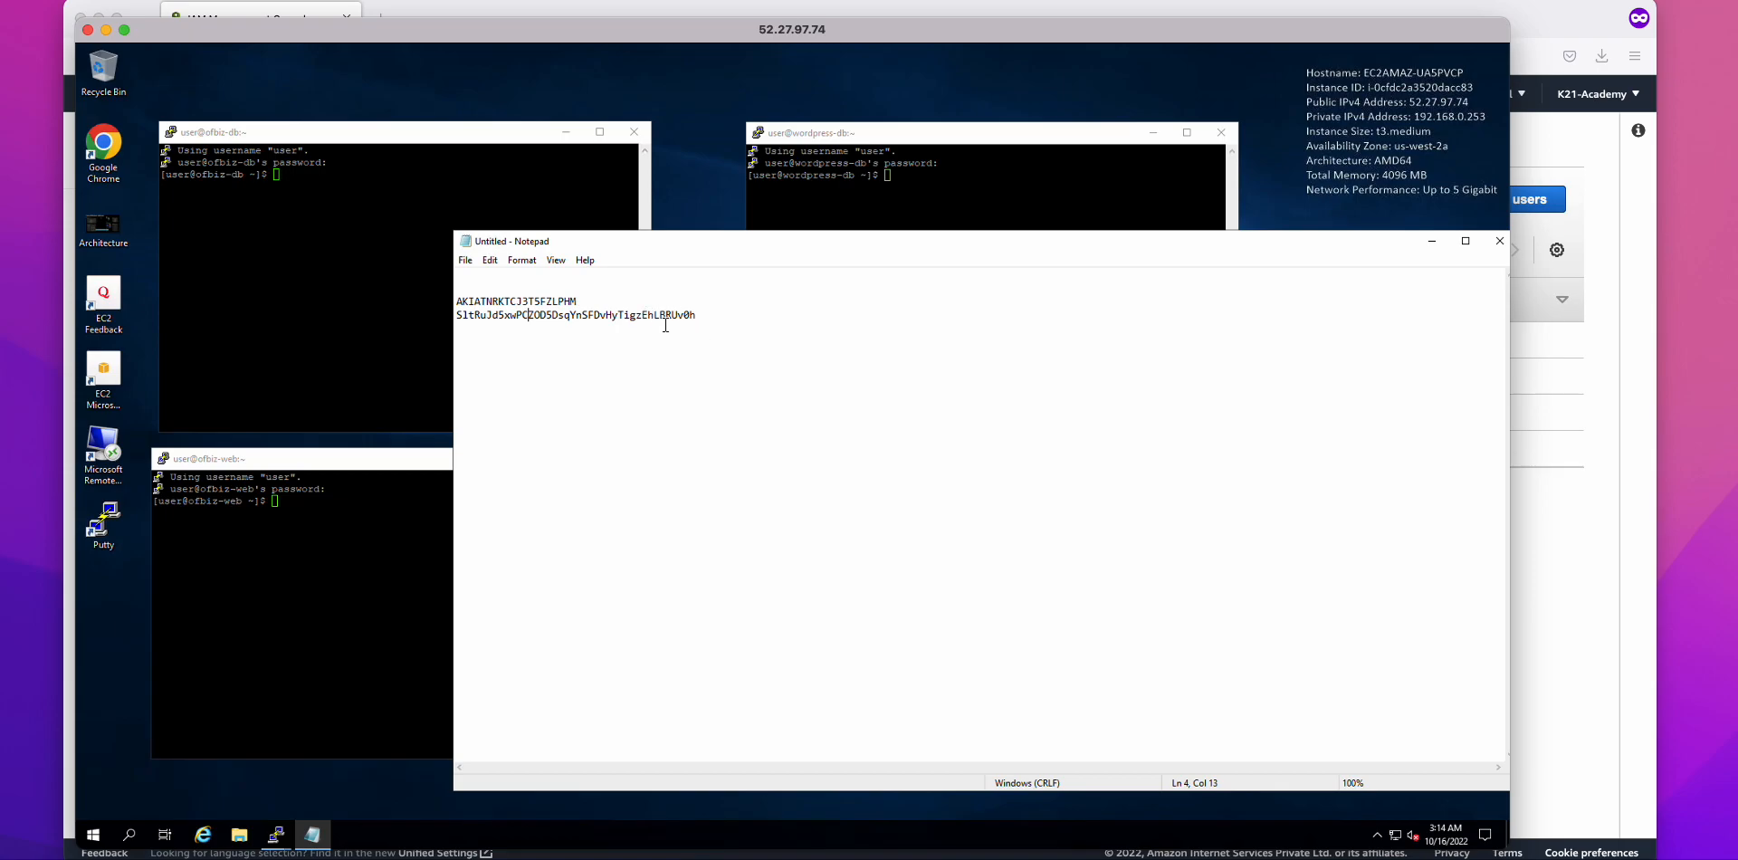
pyautogui.press('super+Tab')
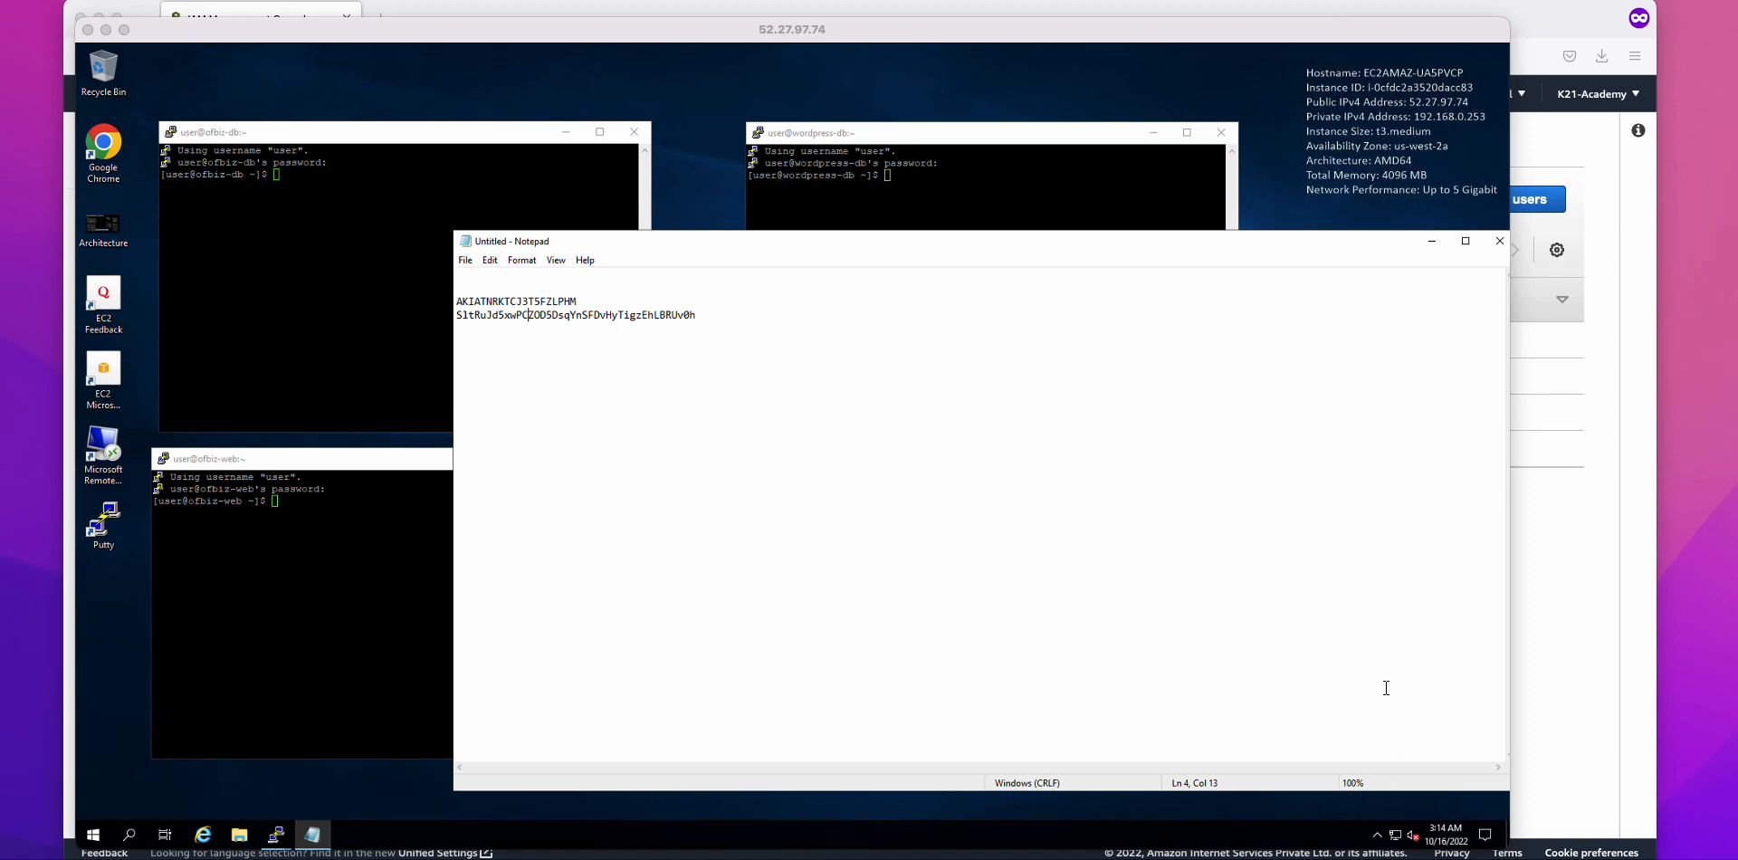
pyautogui.click(1543, 567)
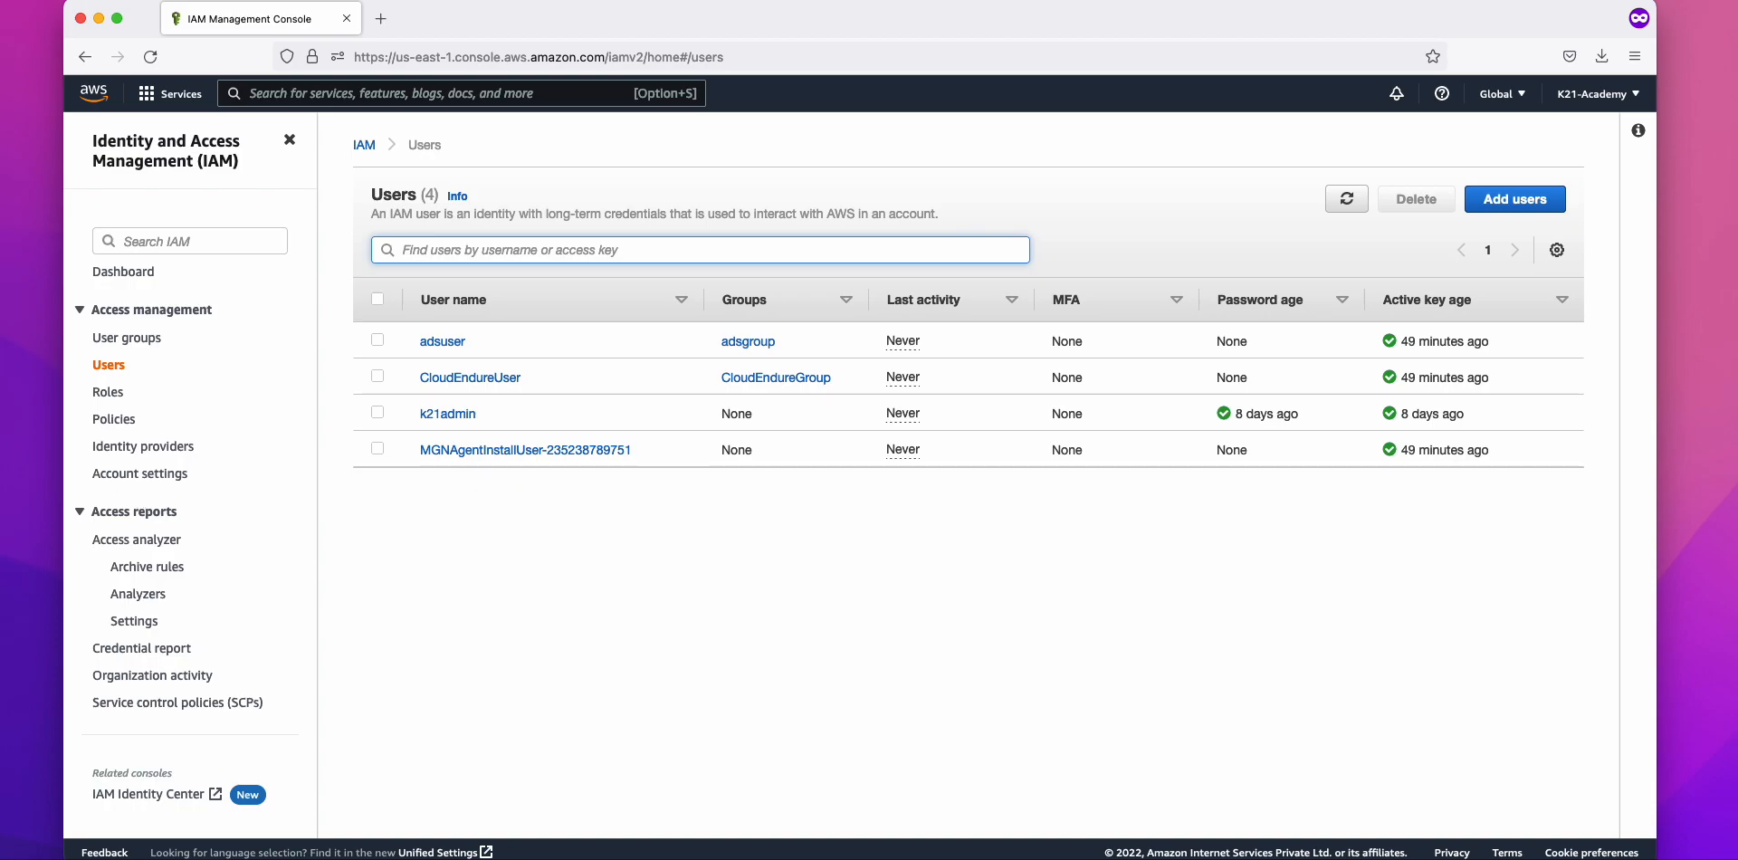
# Step: Add the line 'AWS Athena to run SQL queries on the S3 buckets...(Optional)' to the TextEdit notes
pyautogui.press('super+Tab')
pyautogui.write('AW')
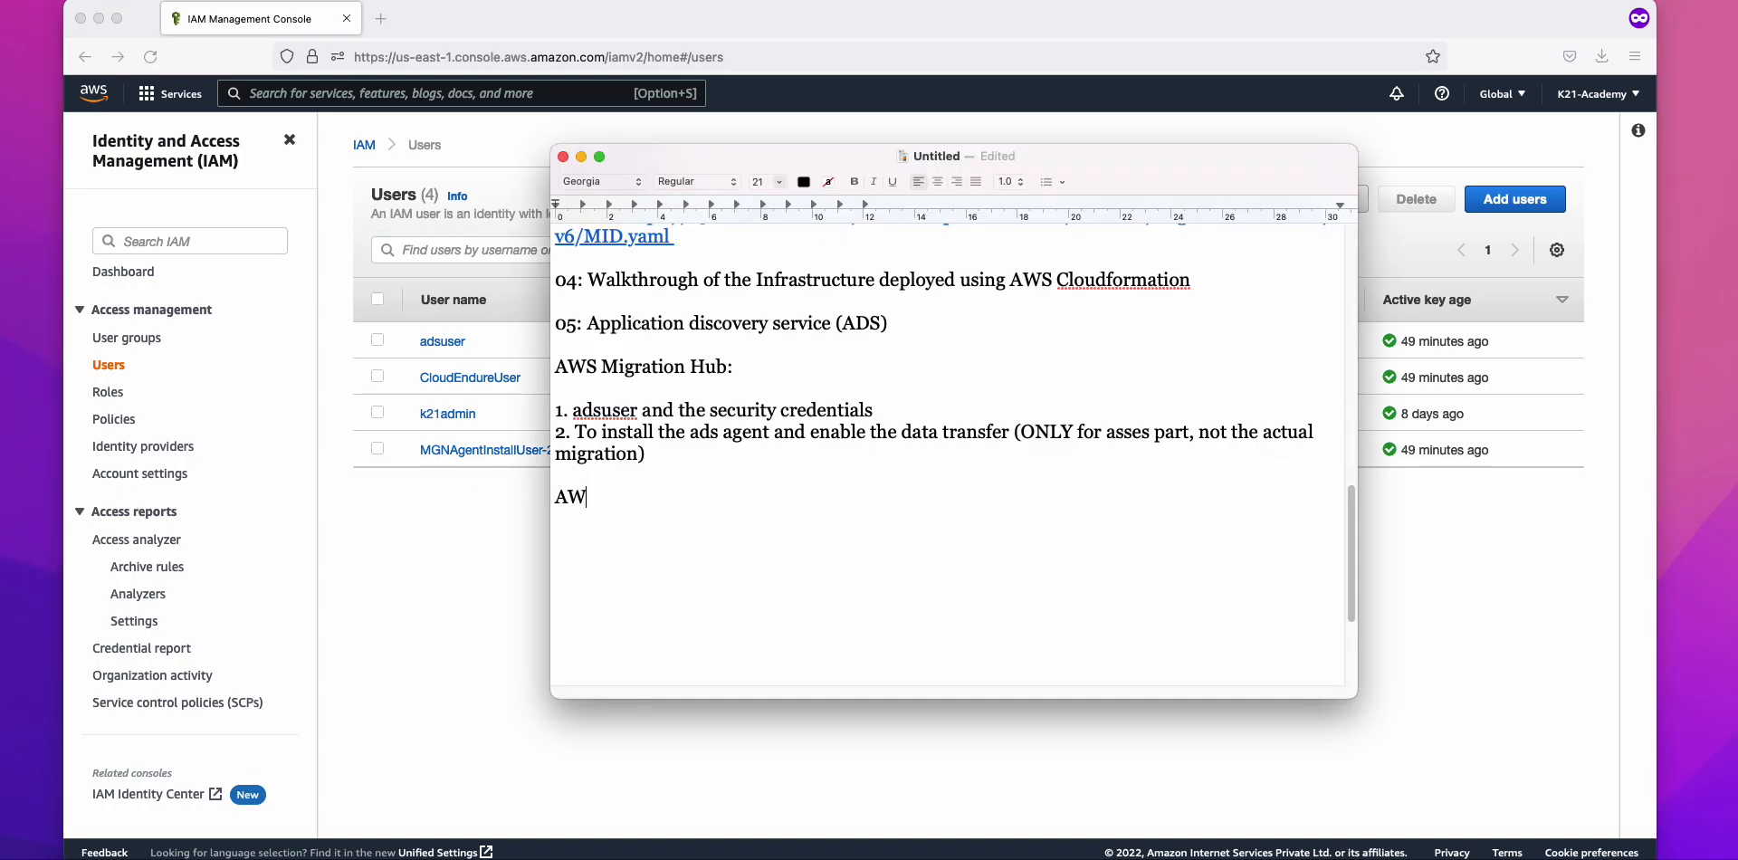
pyautogui.write('S Athena to run ')
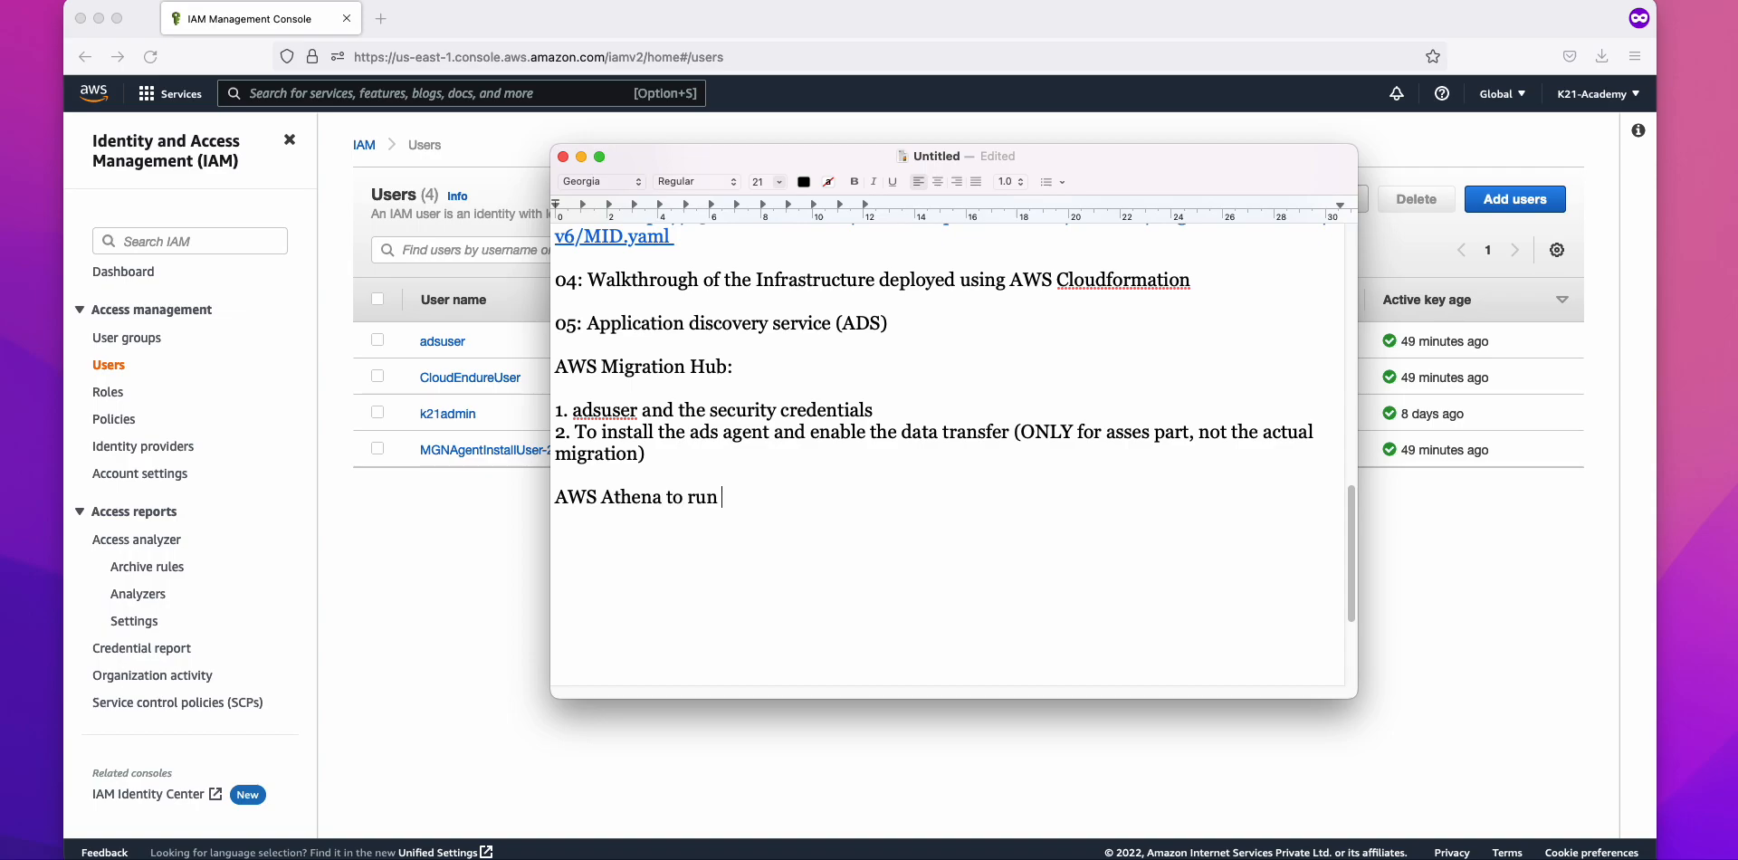
pyautogui.write('SQL queries on the S3 buckets.')
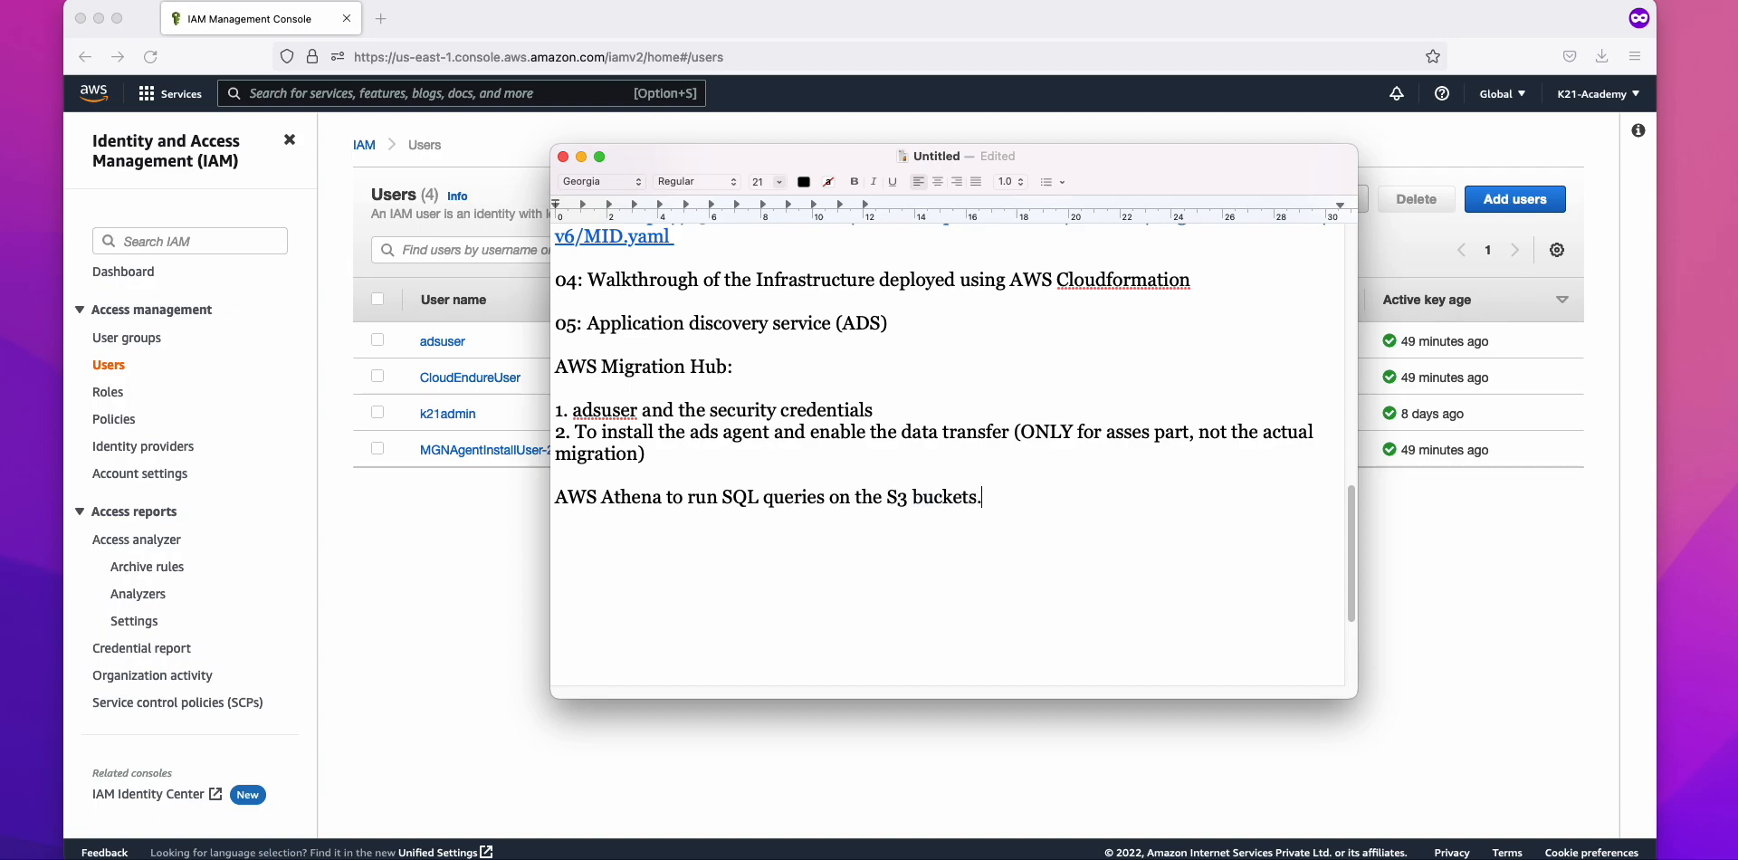
pyautogui.write('..(Optional)')
pyautogui.press('Return')
# Step: Find 'migration hub' in the console search, open Data collectors > Discovery agents, and toggle Athena export
pyautogui.click(453, 522)
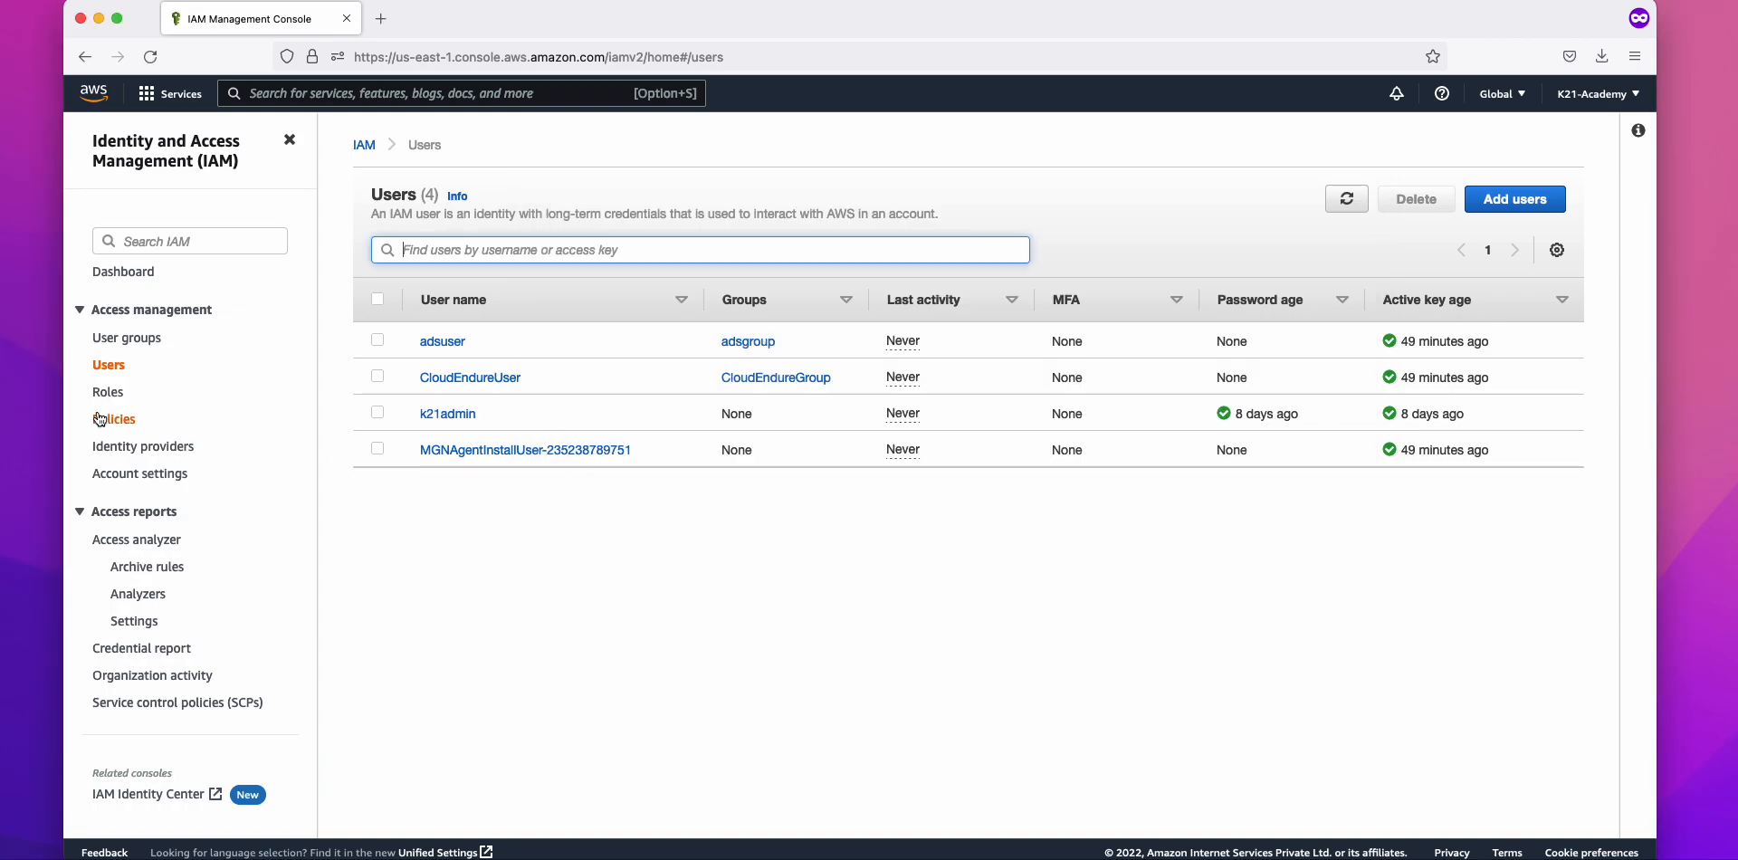
pyautogui.click(284, 94)
pyautogui.write('migration hub')
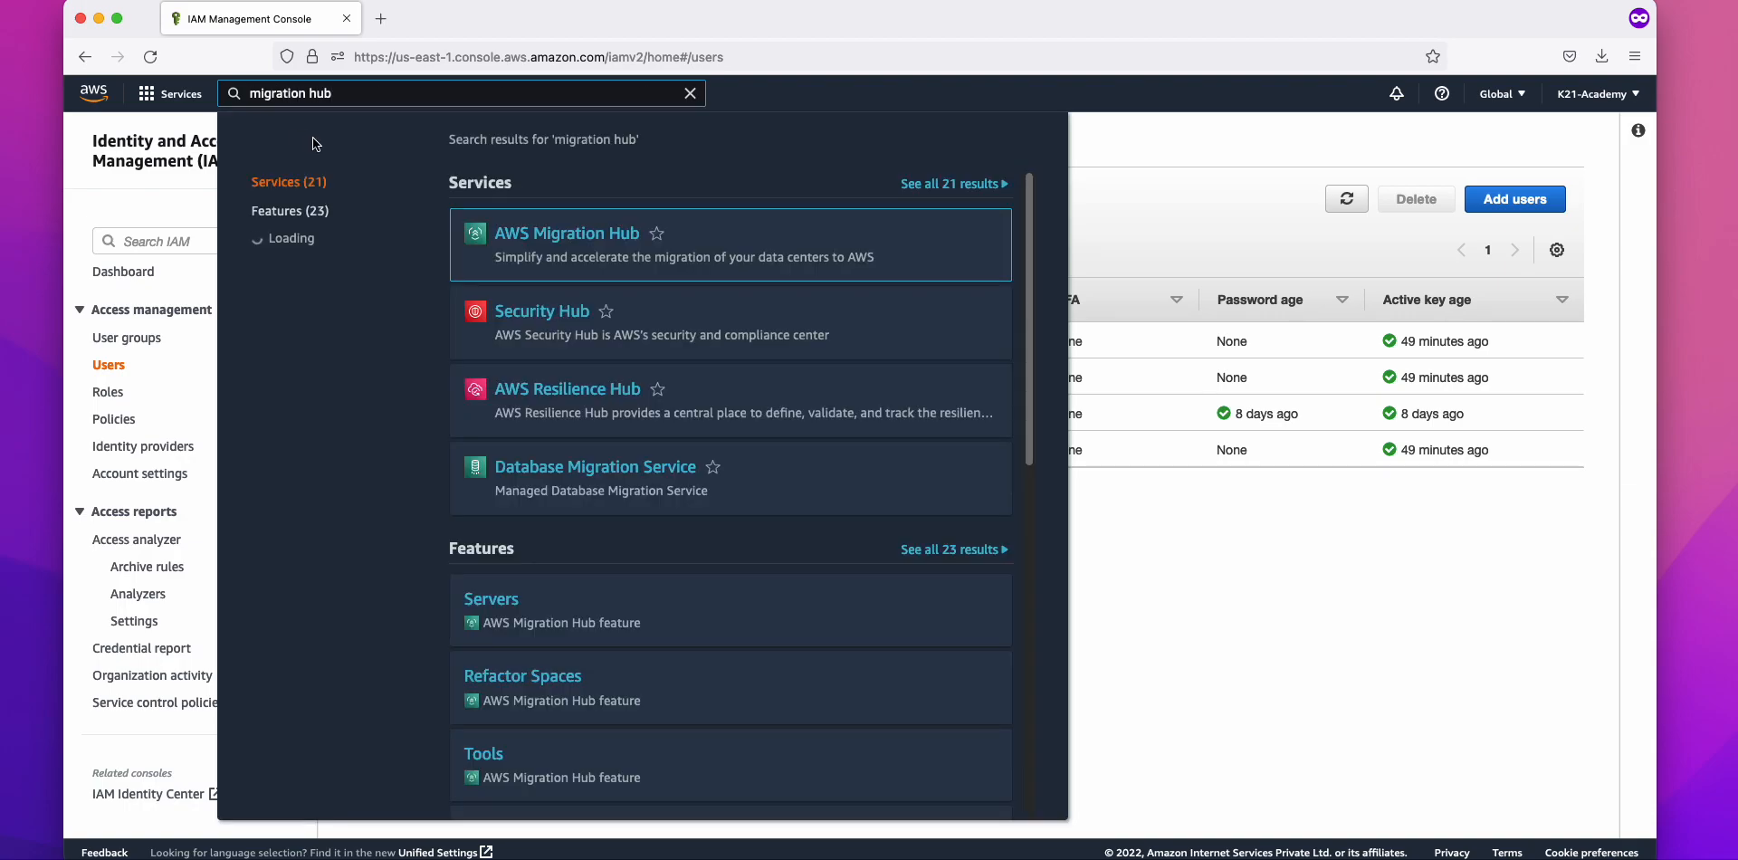
pyautogui.click(592, 235)
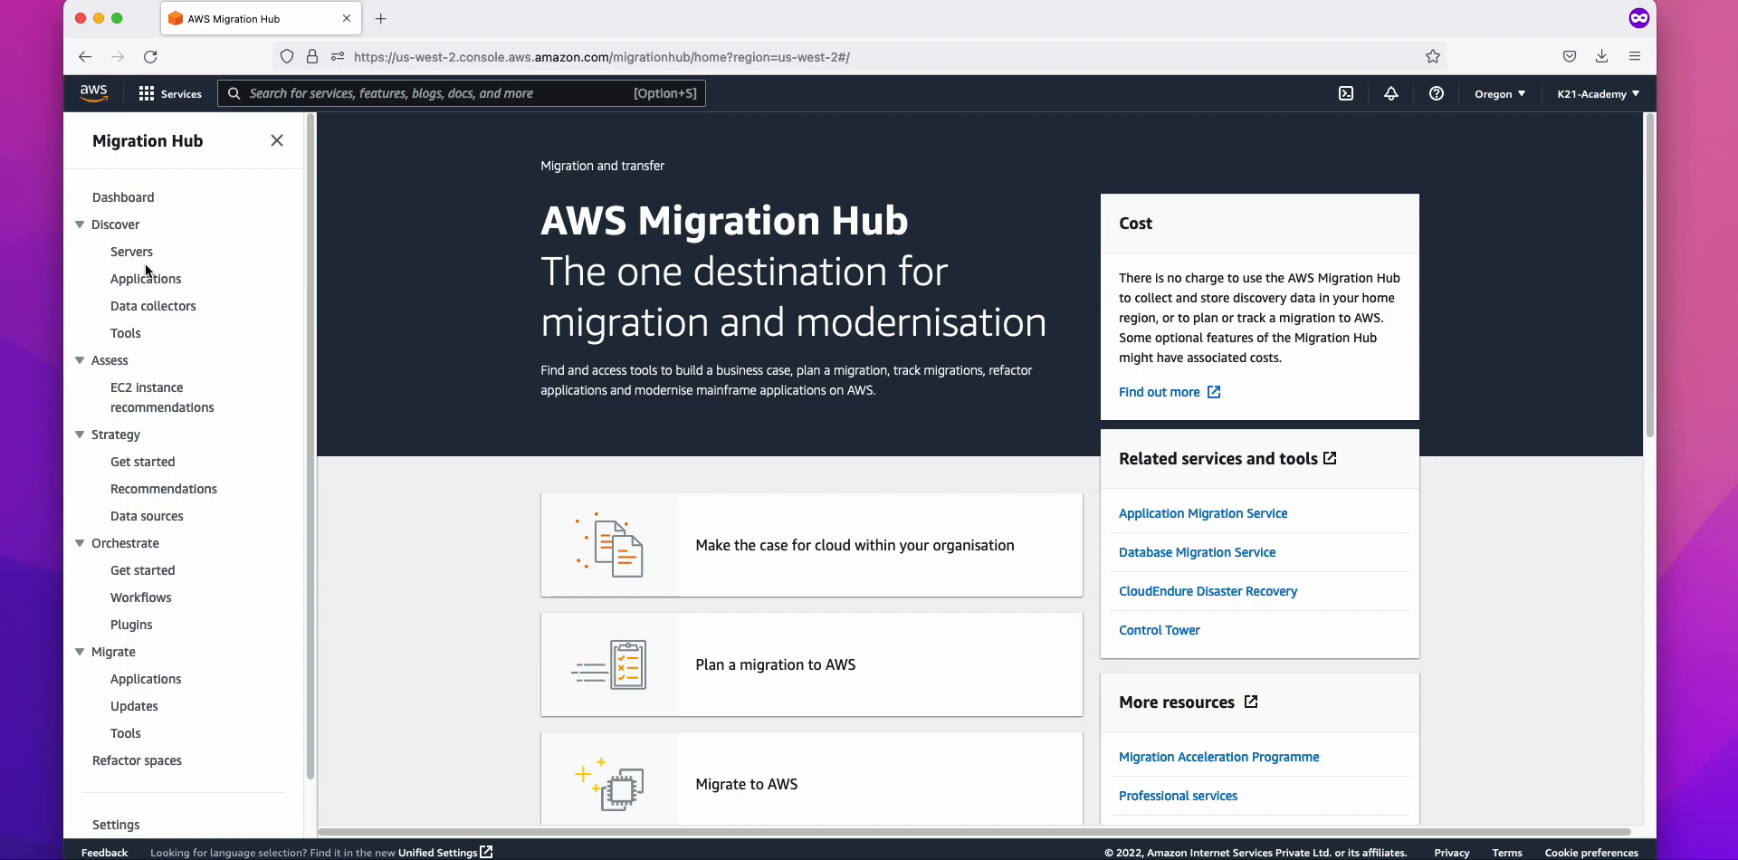
pyautogui.click(154, 307)
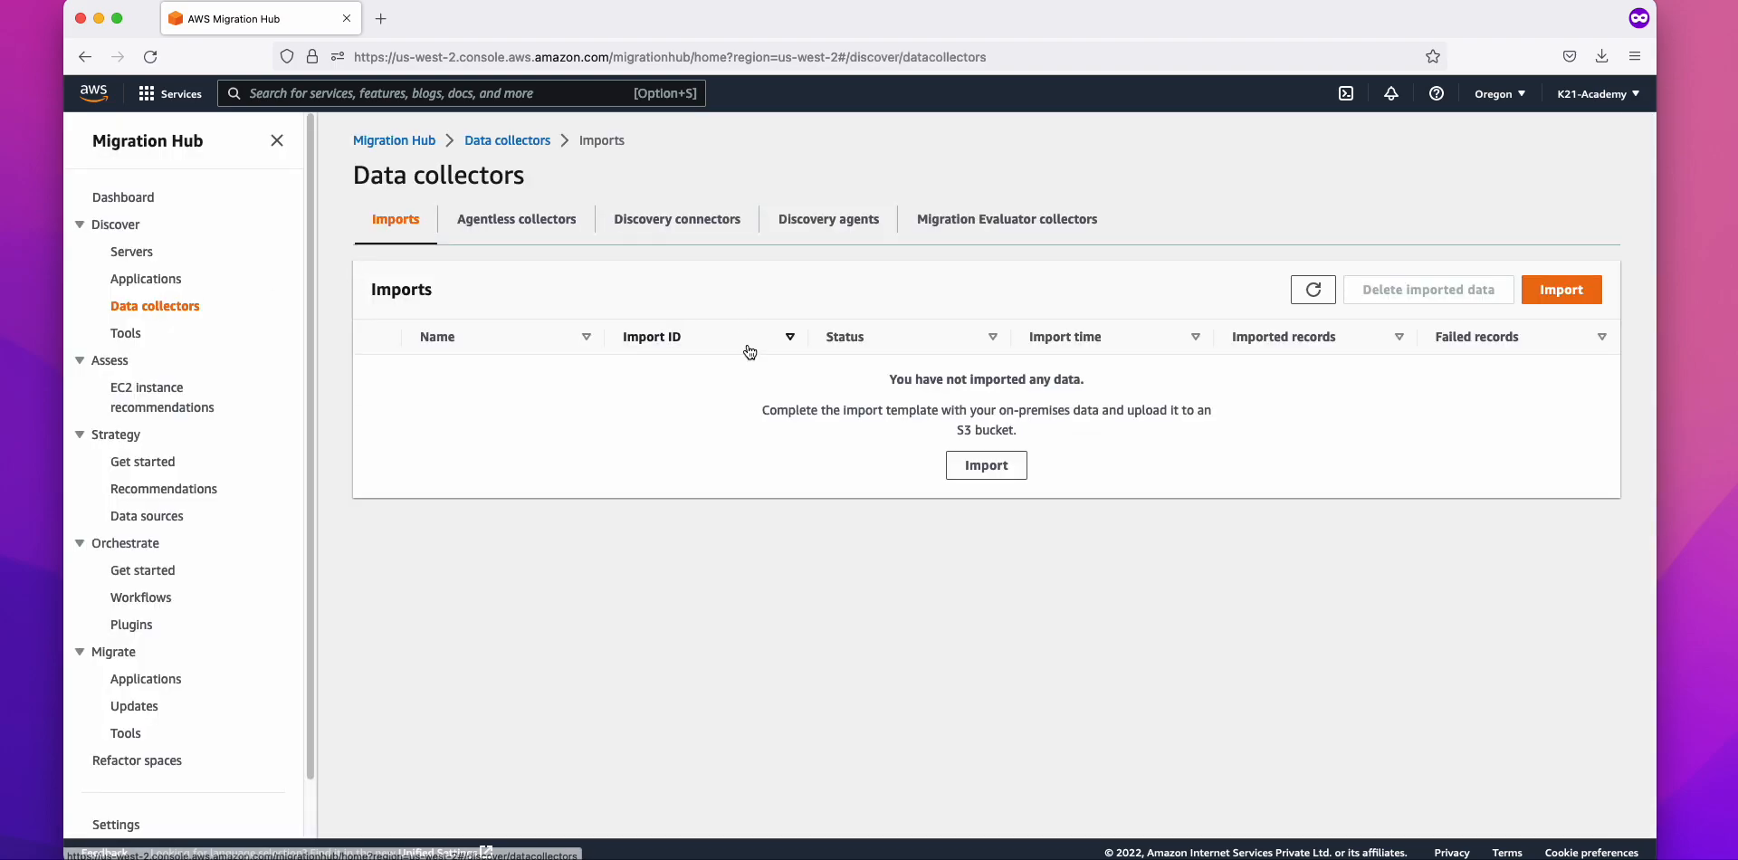
pyautogui.click(816, 228)
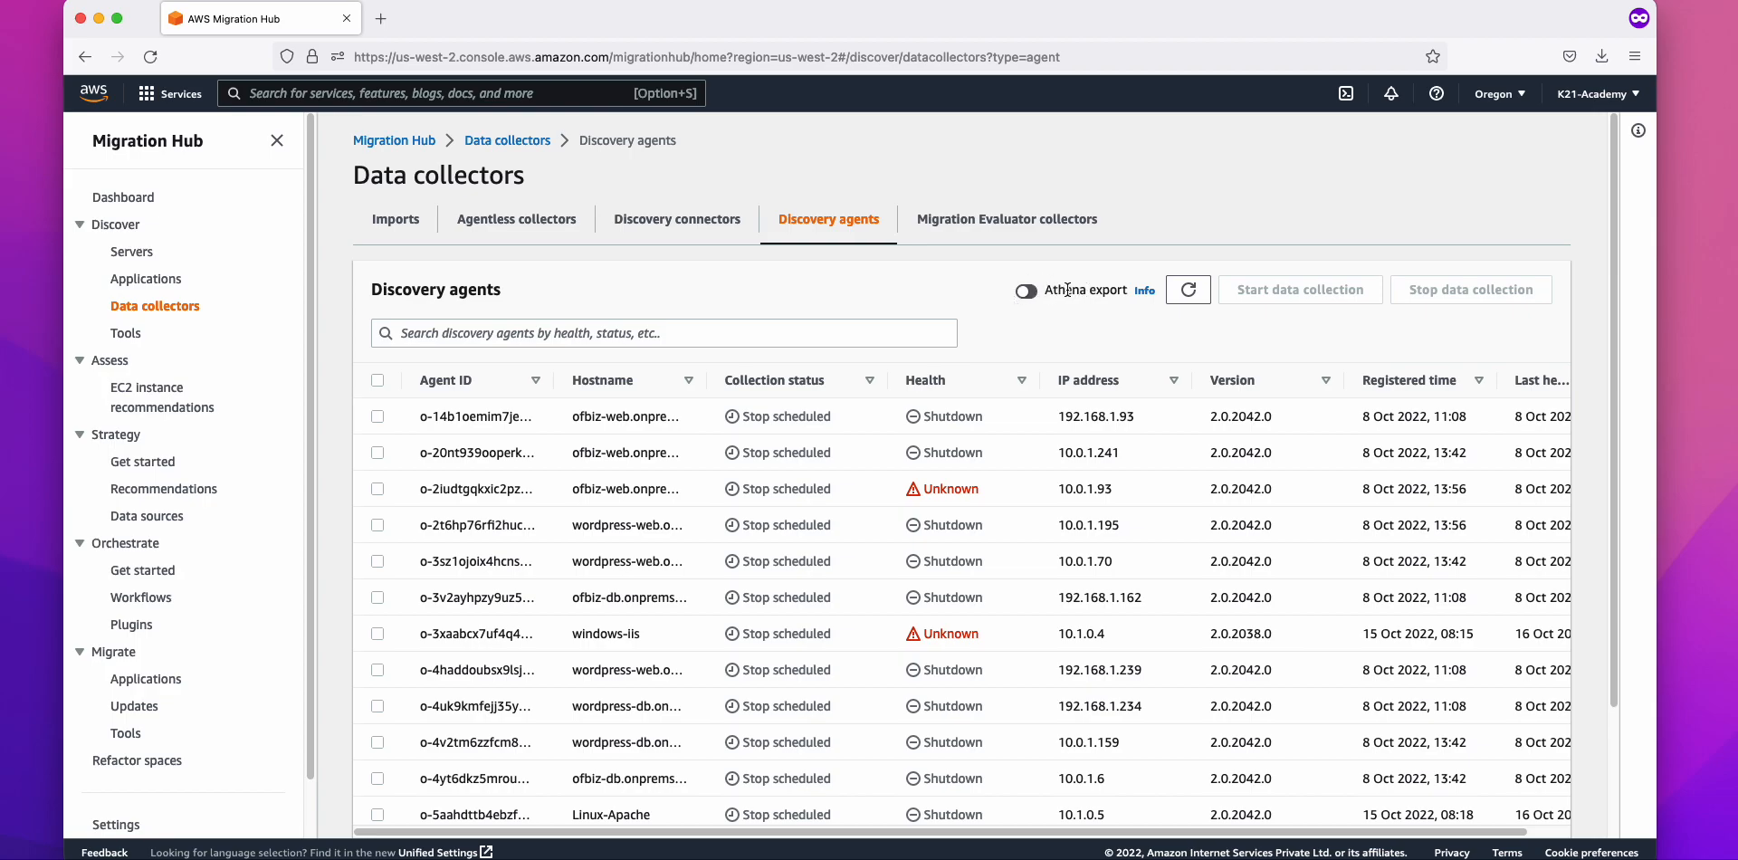
pyautogui.click(1028, 291)
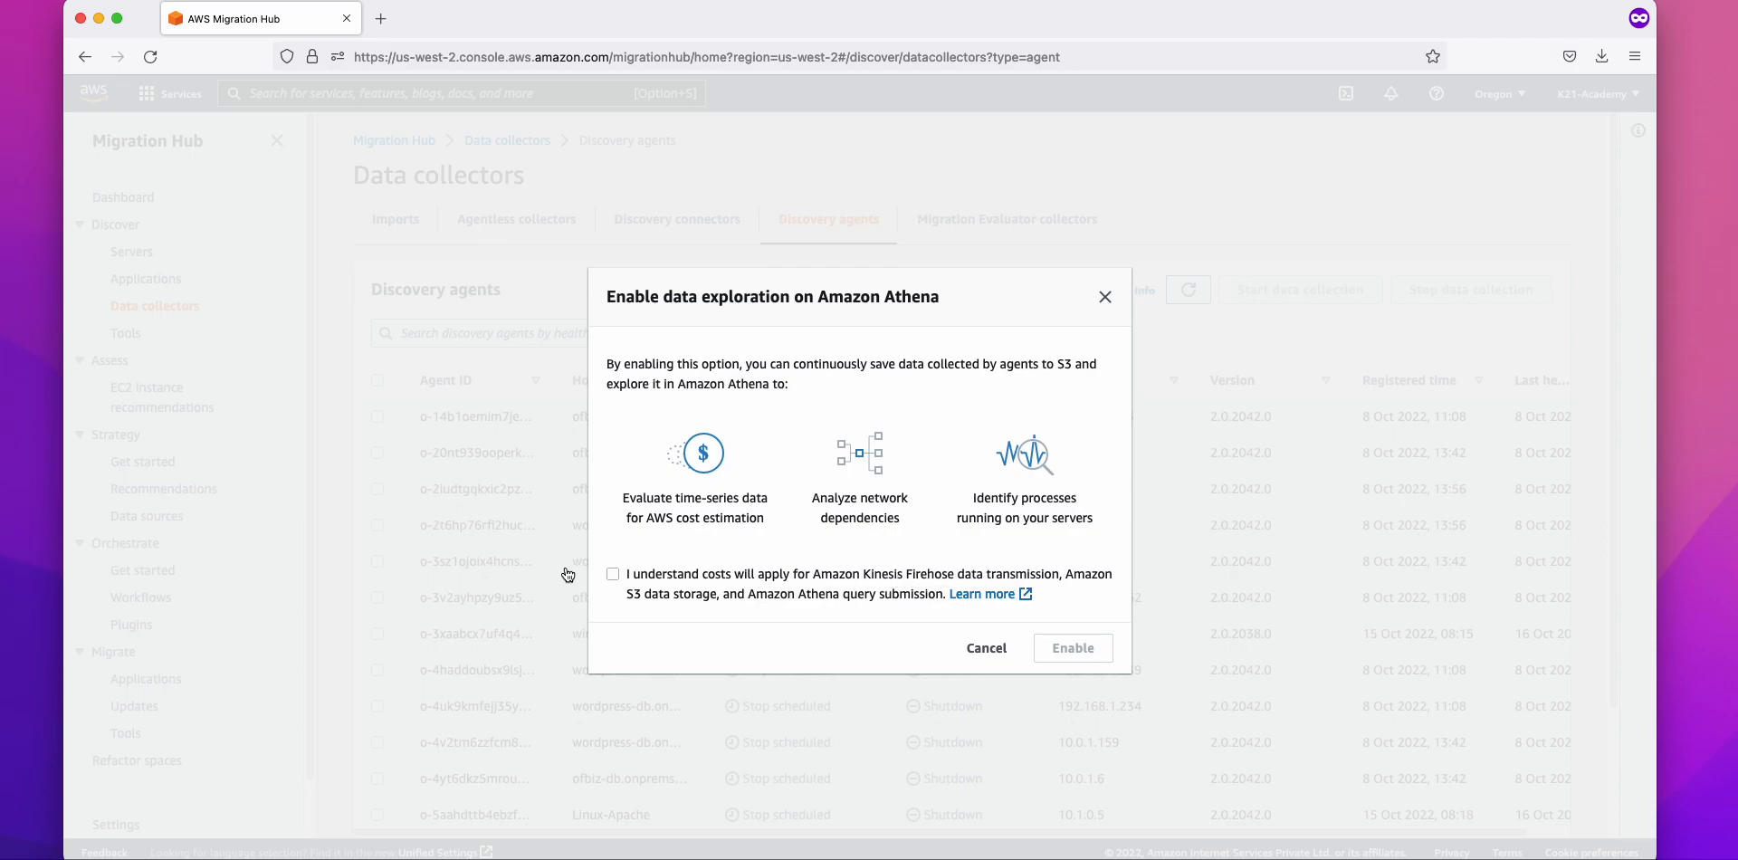
# Step: Tick the cost acknowledgement and enable data exploration in Amazon Athena
pyautogui.click(614, 574)
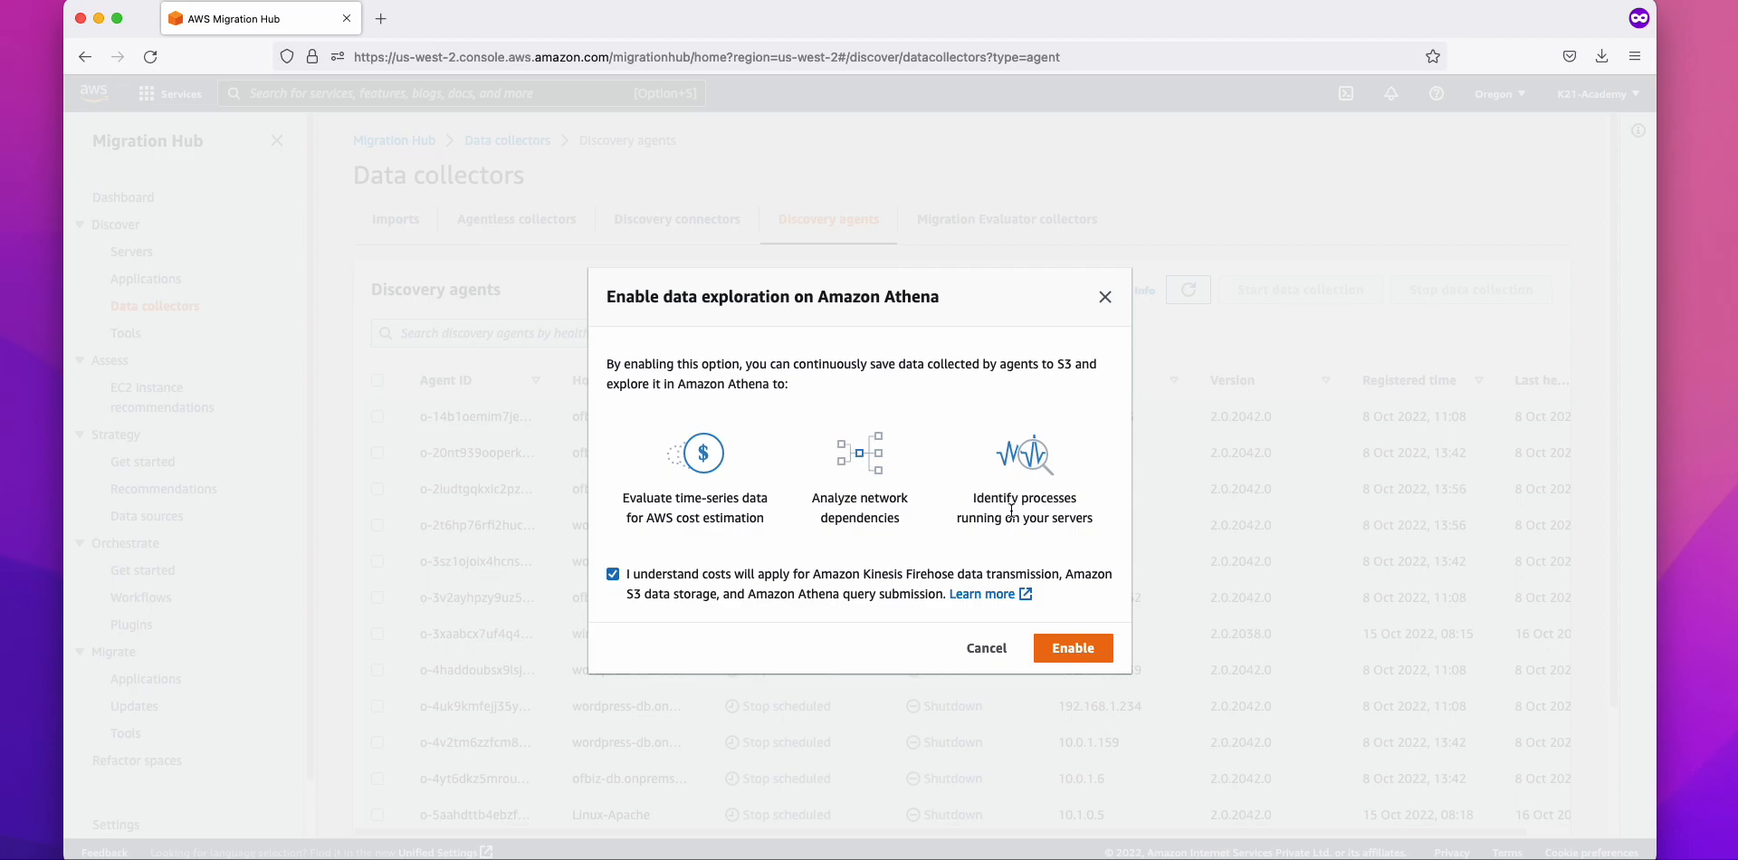
pyautogui.click(1069, 661)
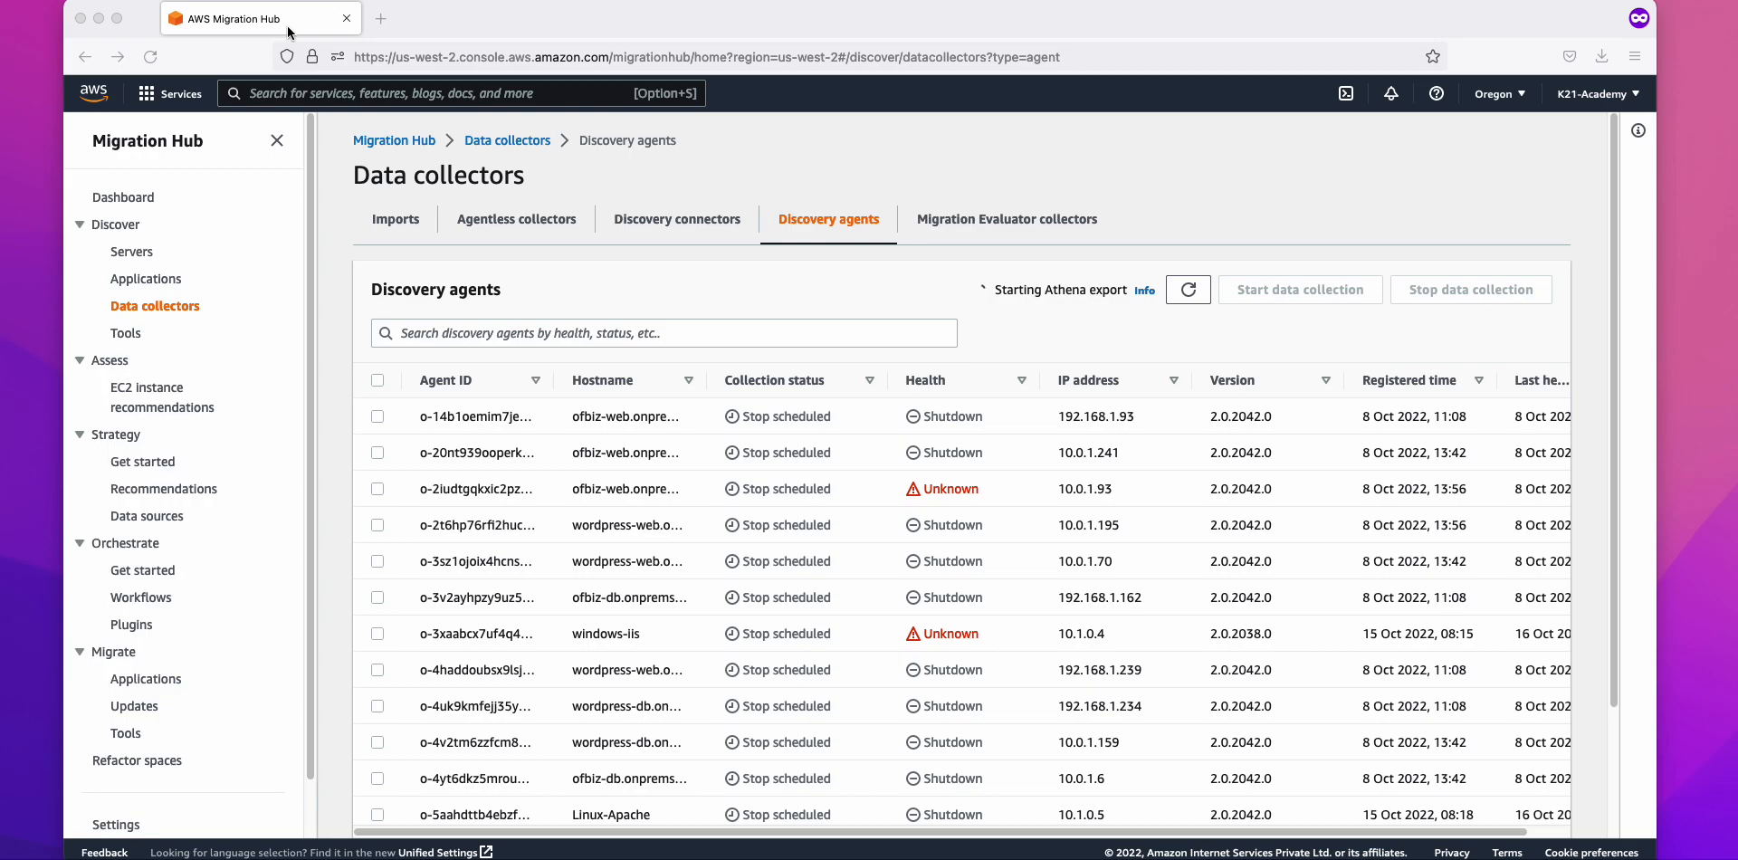
# Step: Duplicate the Migration Hub tab and open the S3 console via 's3' search
pyautogui.click(381, 18)
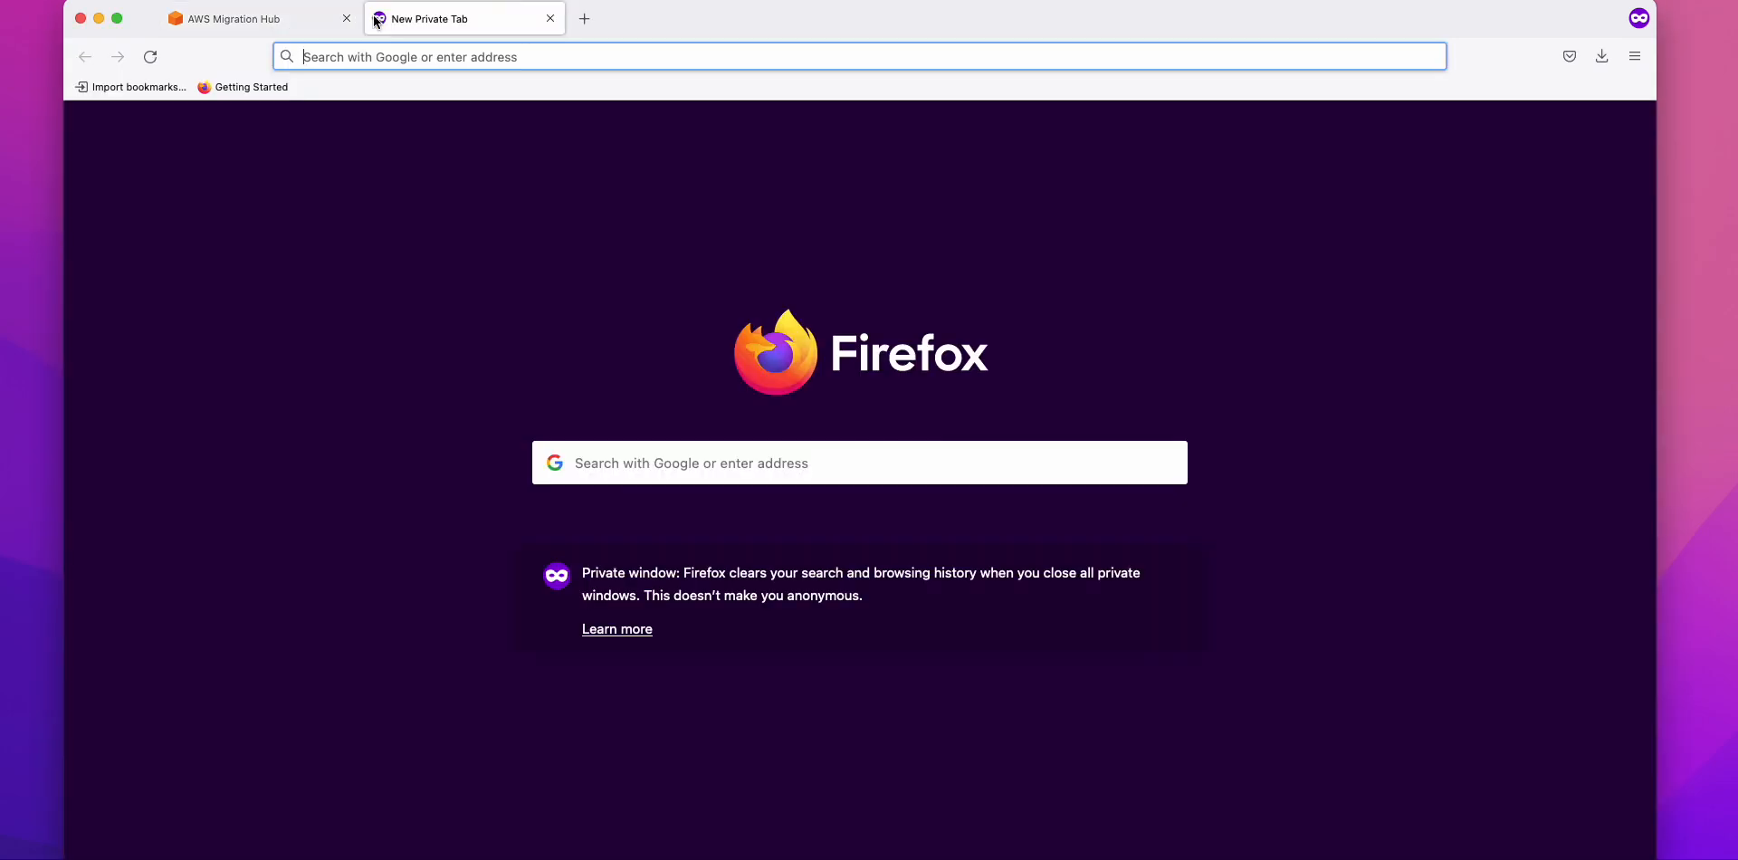
pyautogui.click(272, 16)
pyautogui.rightClick(276, 20)
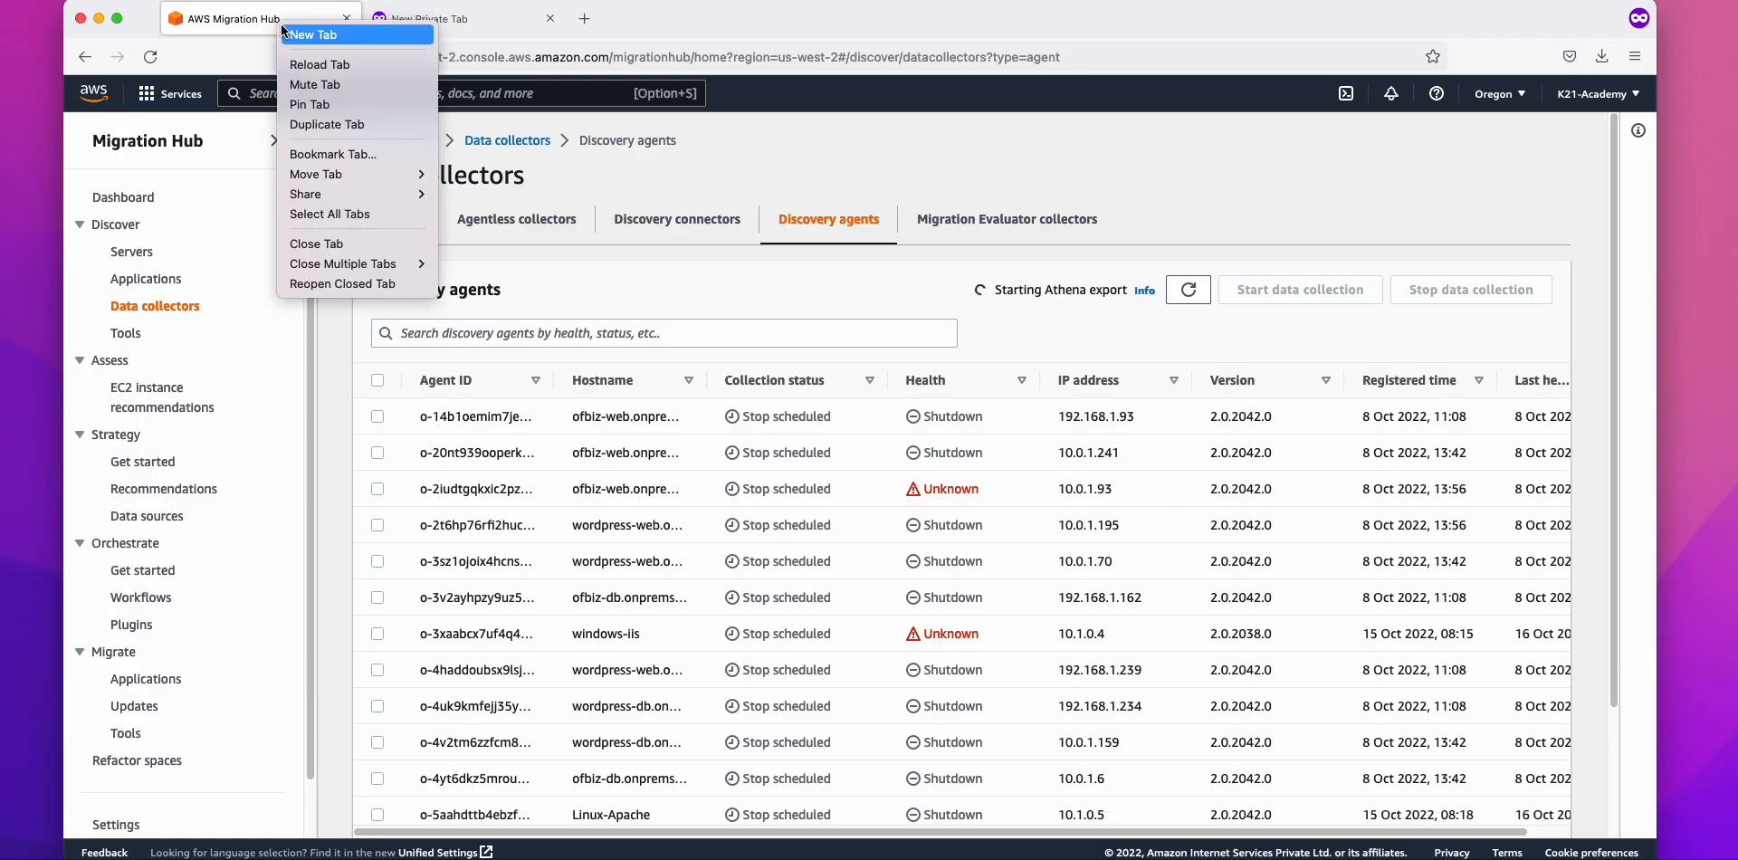
pyautogui.click(352, 124)
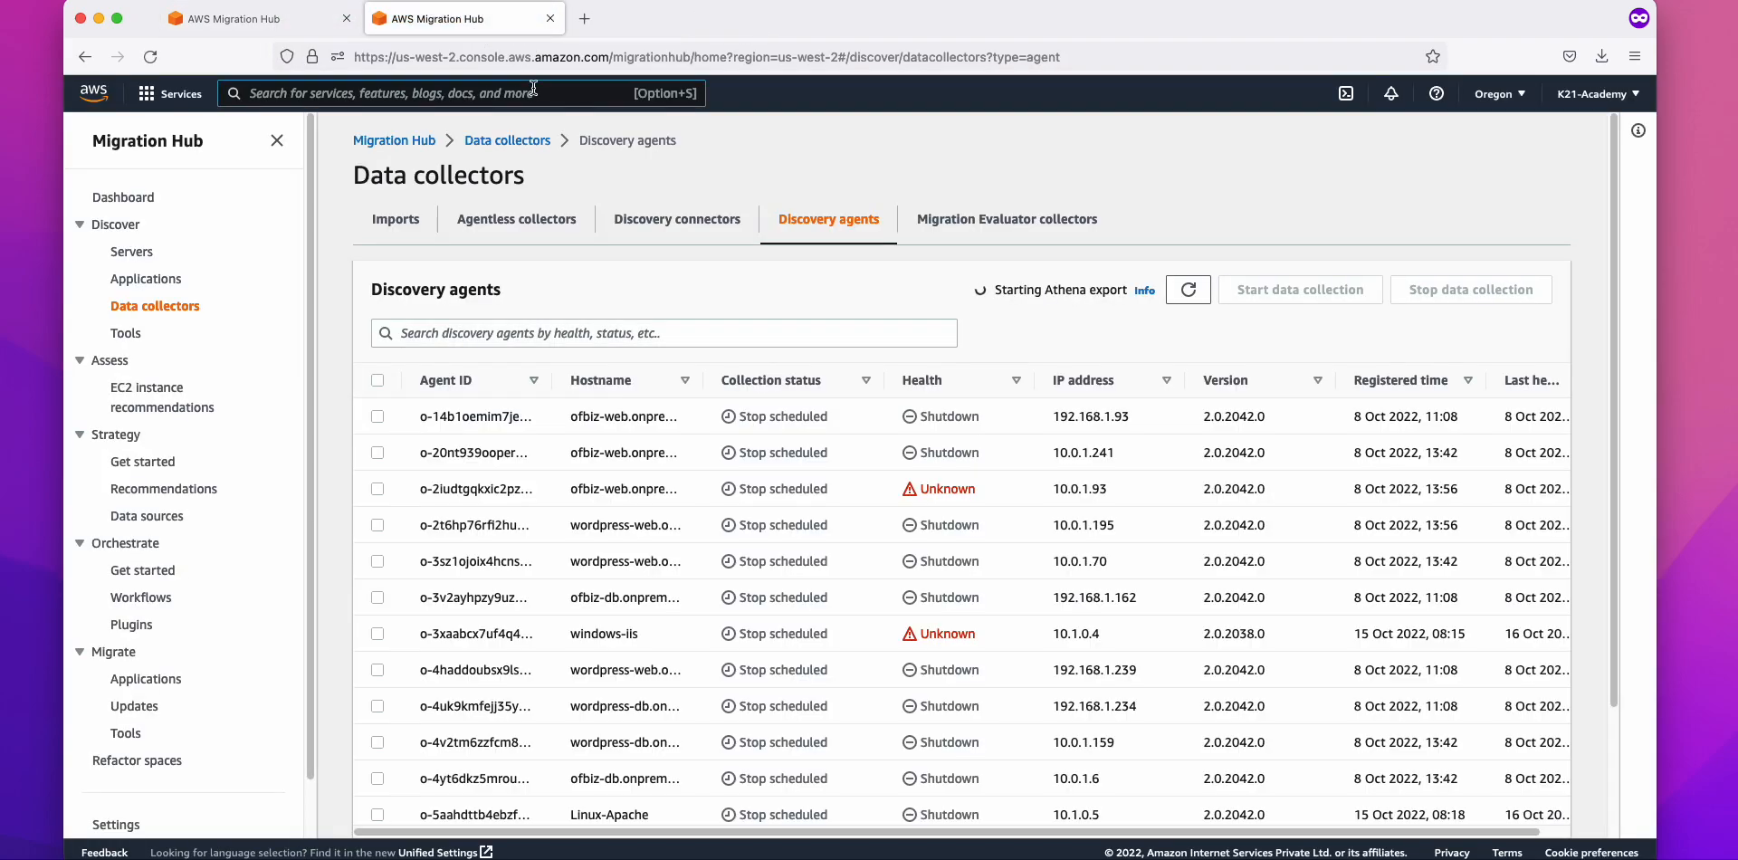
pyautogui.write('s3')
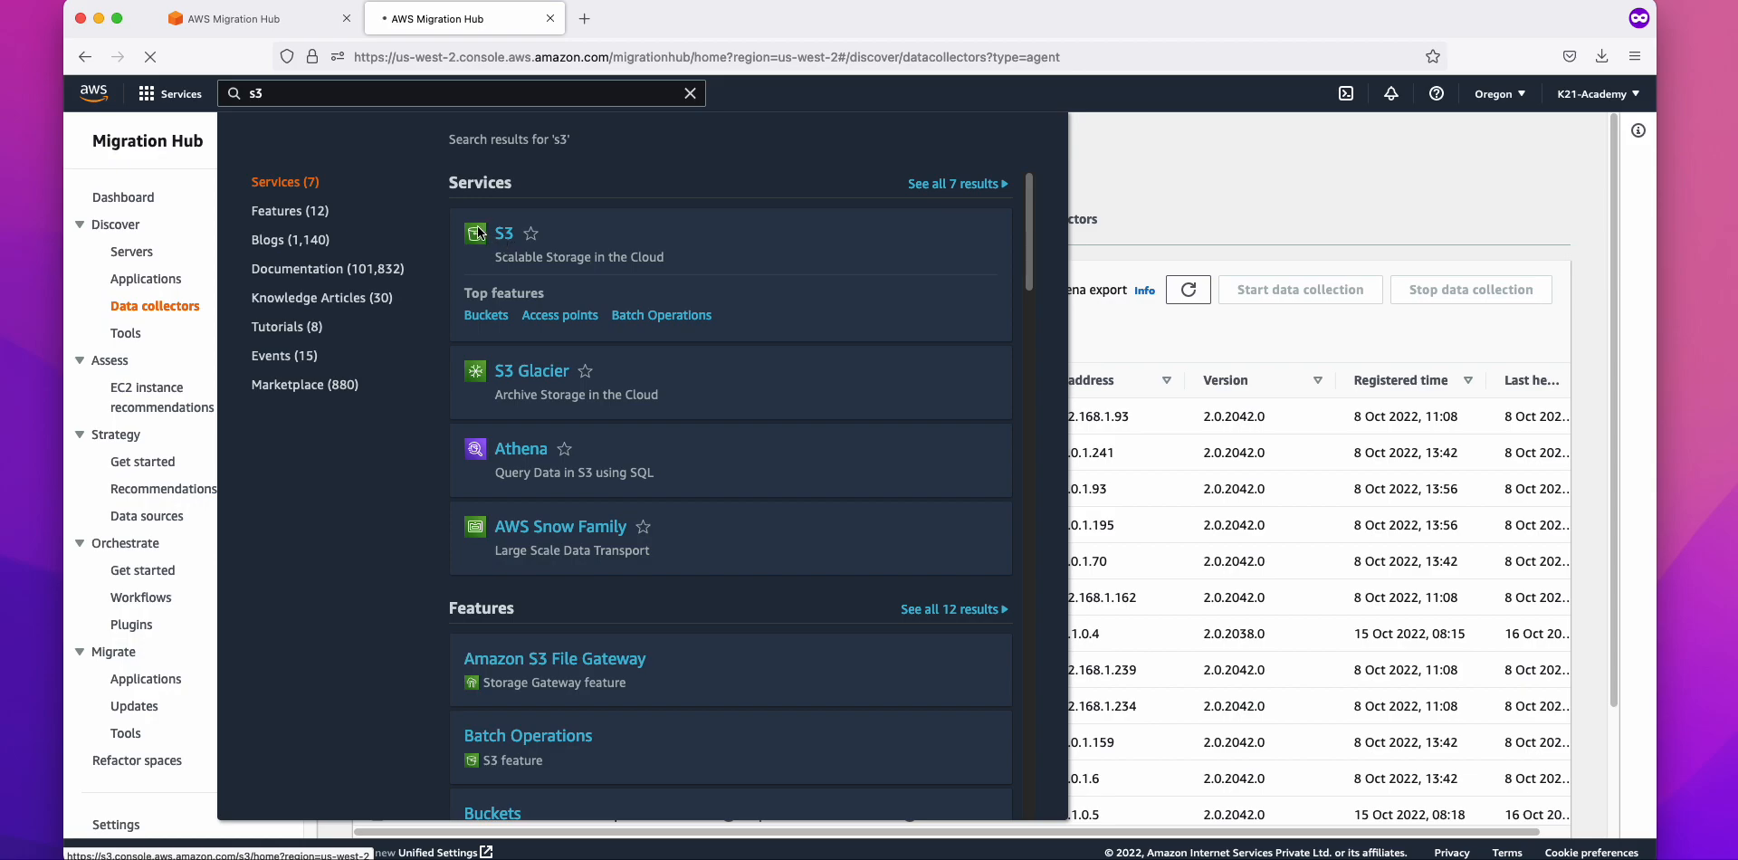
pyautogui.click(480, 233)
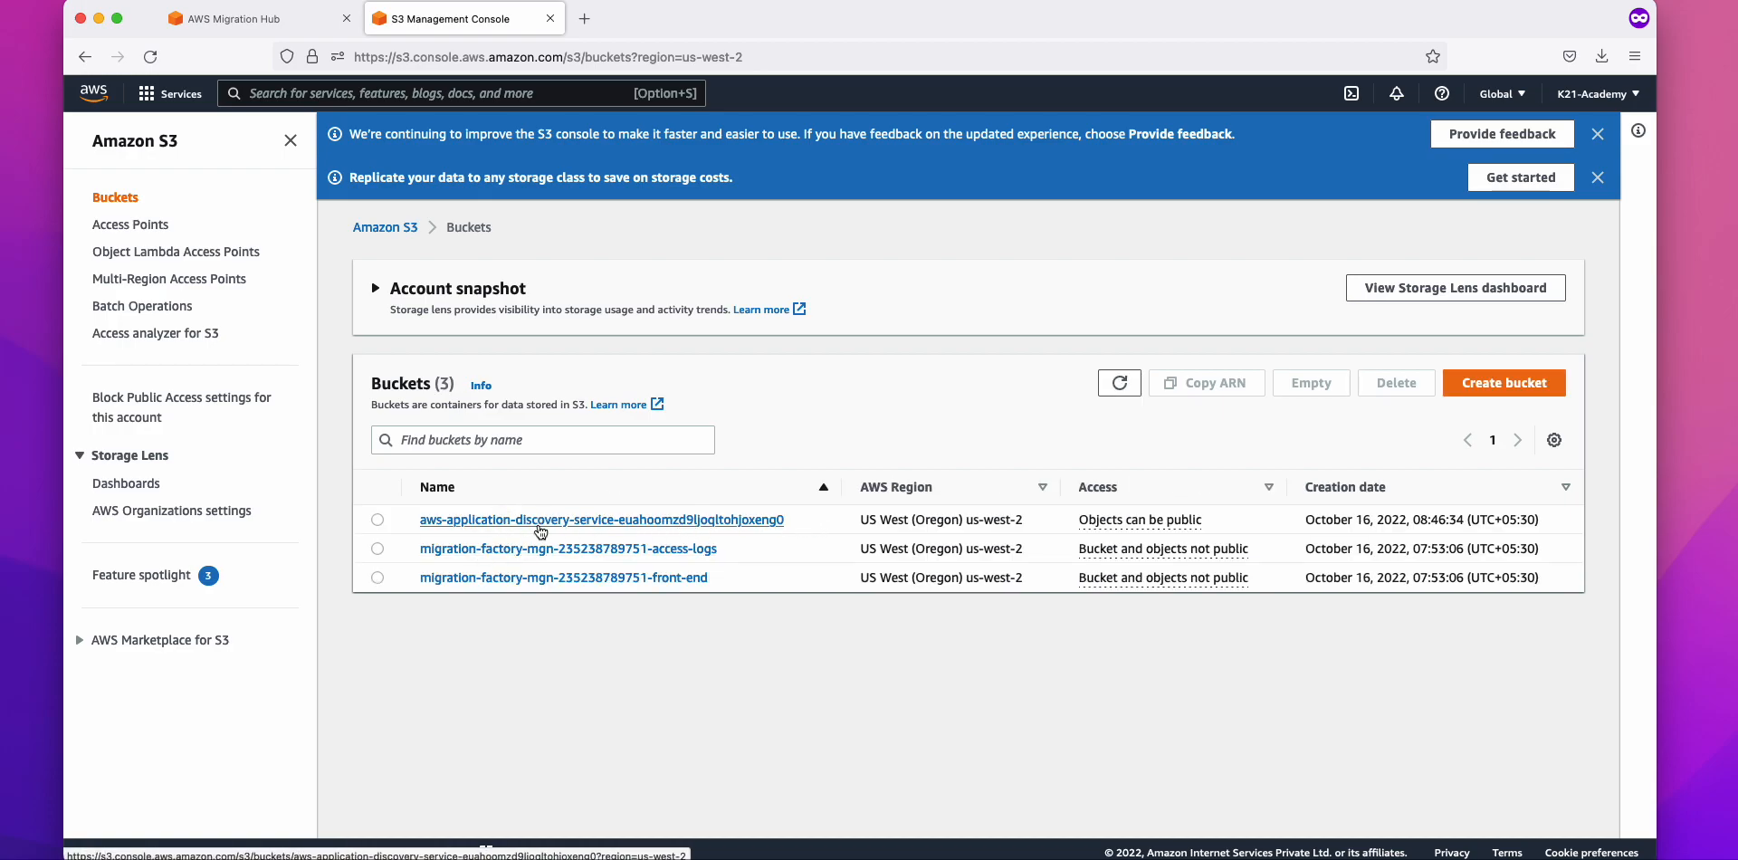
# Step: Confirm the aws-application-discovery-service bucket holds no objects, then return to the bucket list
pyautogui.click(379, 520)
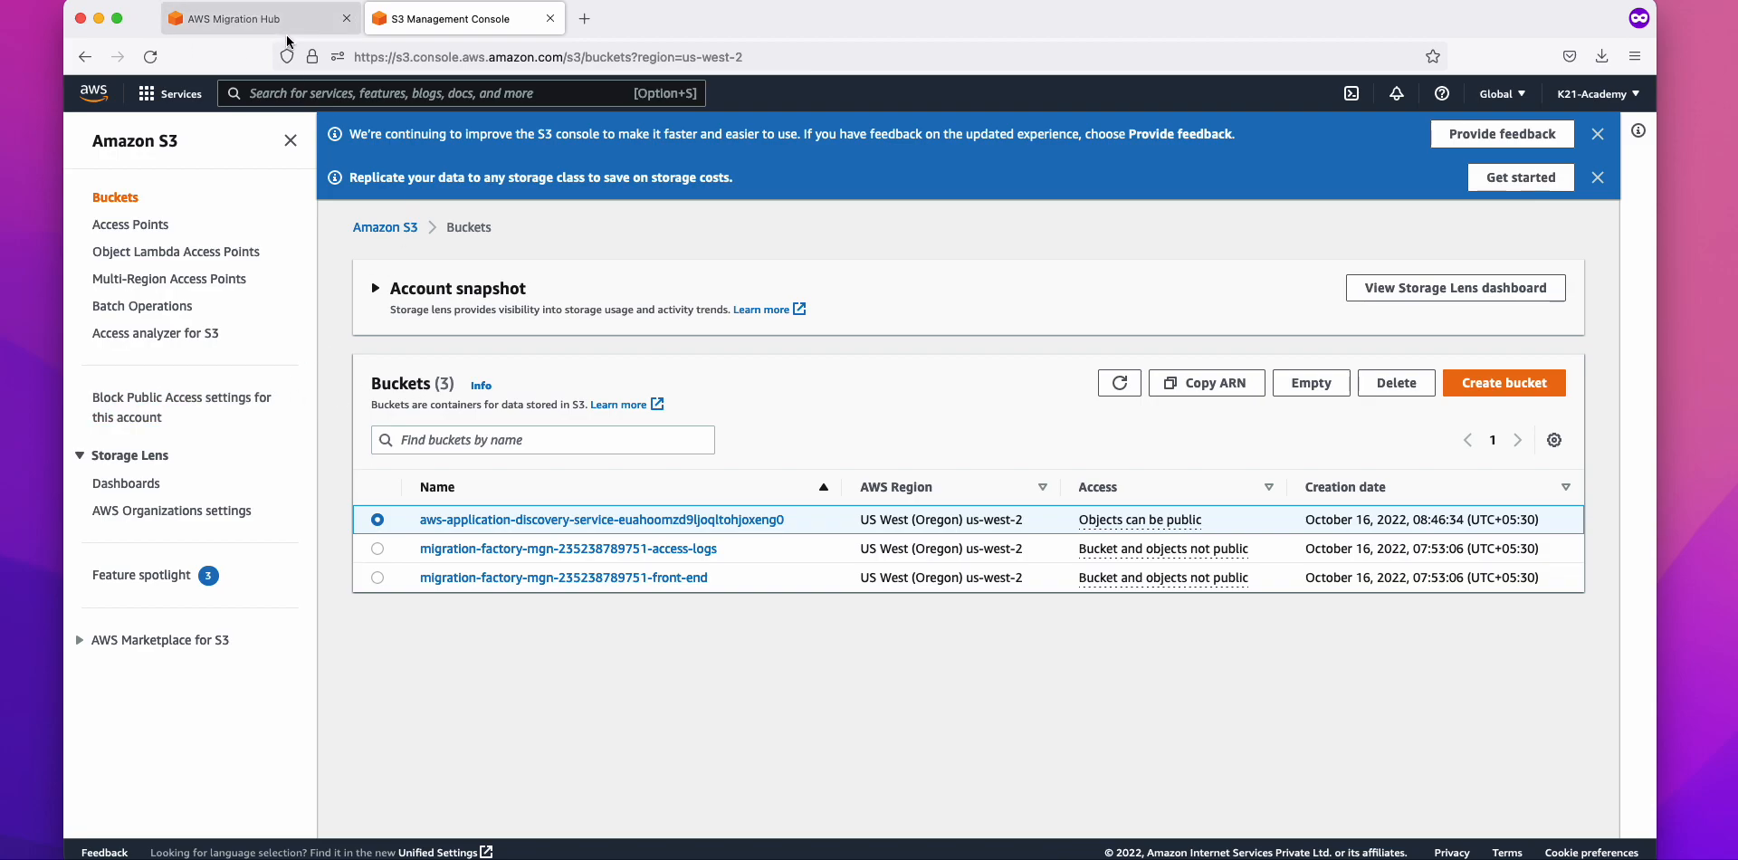
pyautogui.click(489, 516)
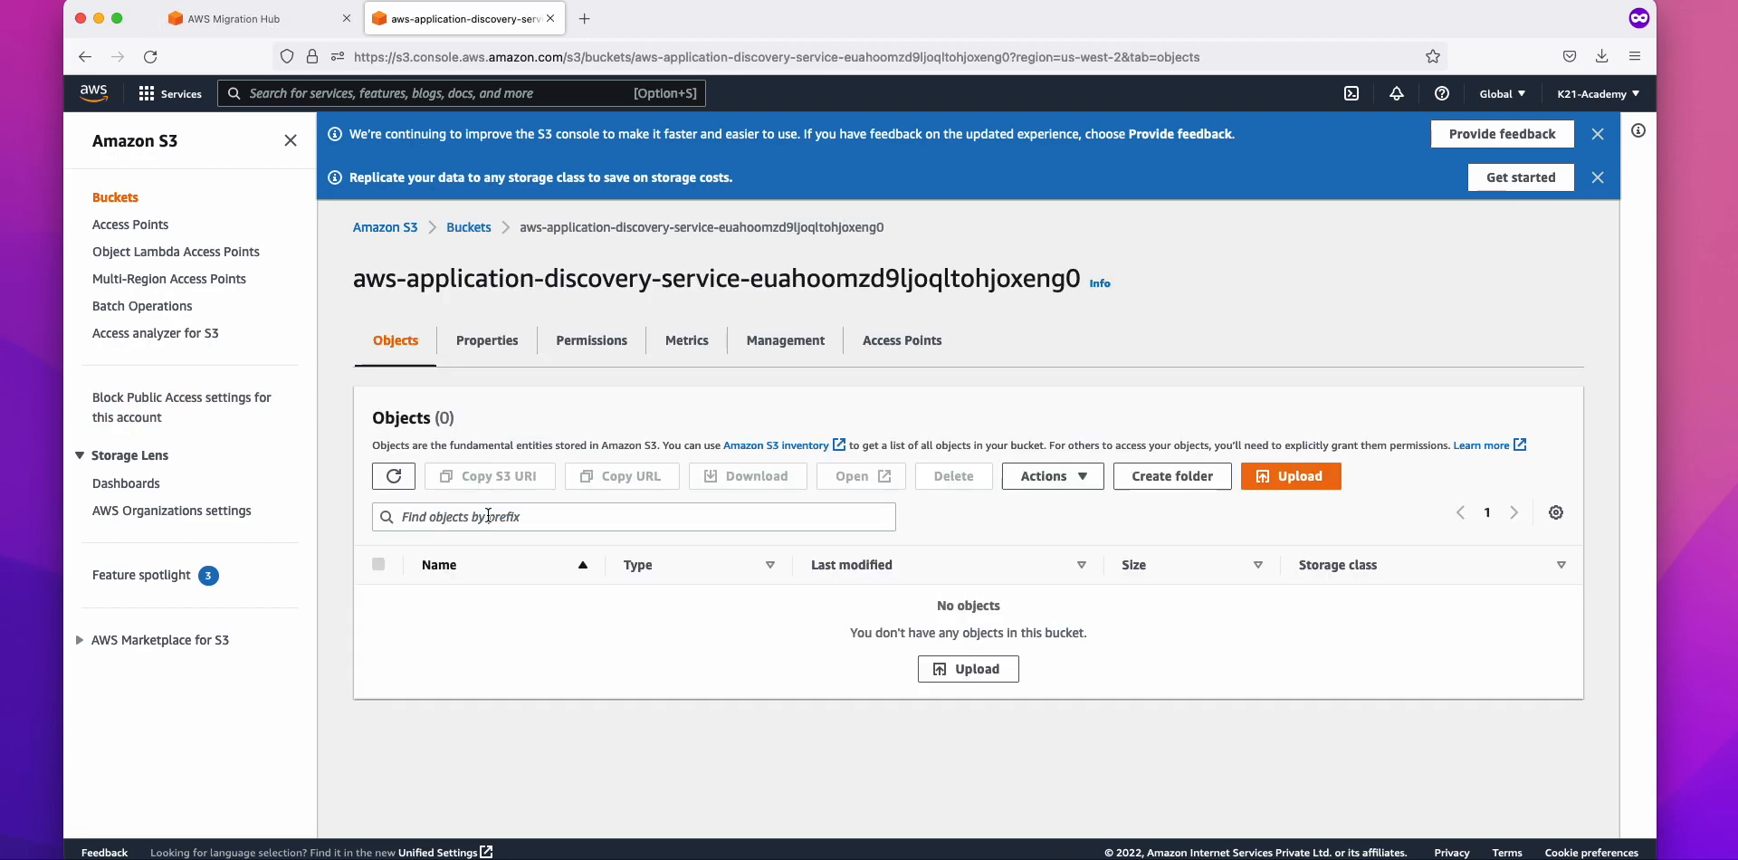
pyautogui.moveTo(364, 278); pyautogui.dragTo(787, 283)
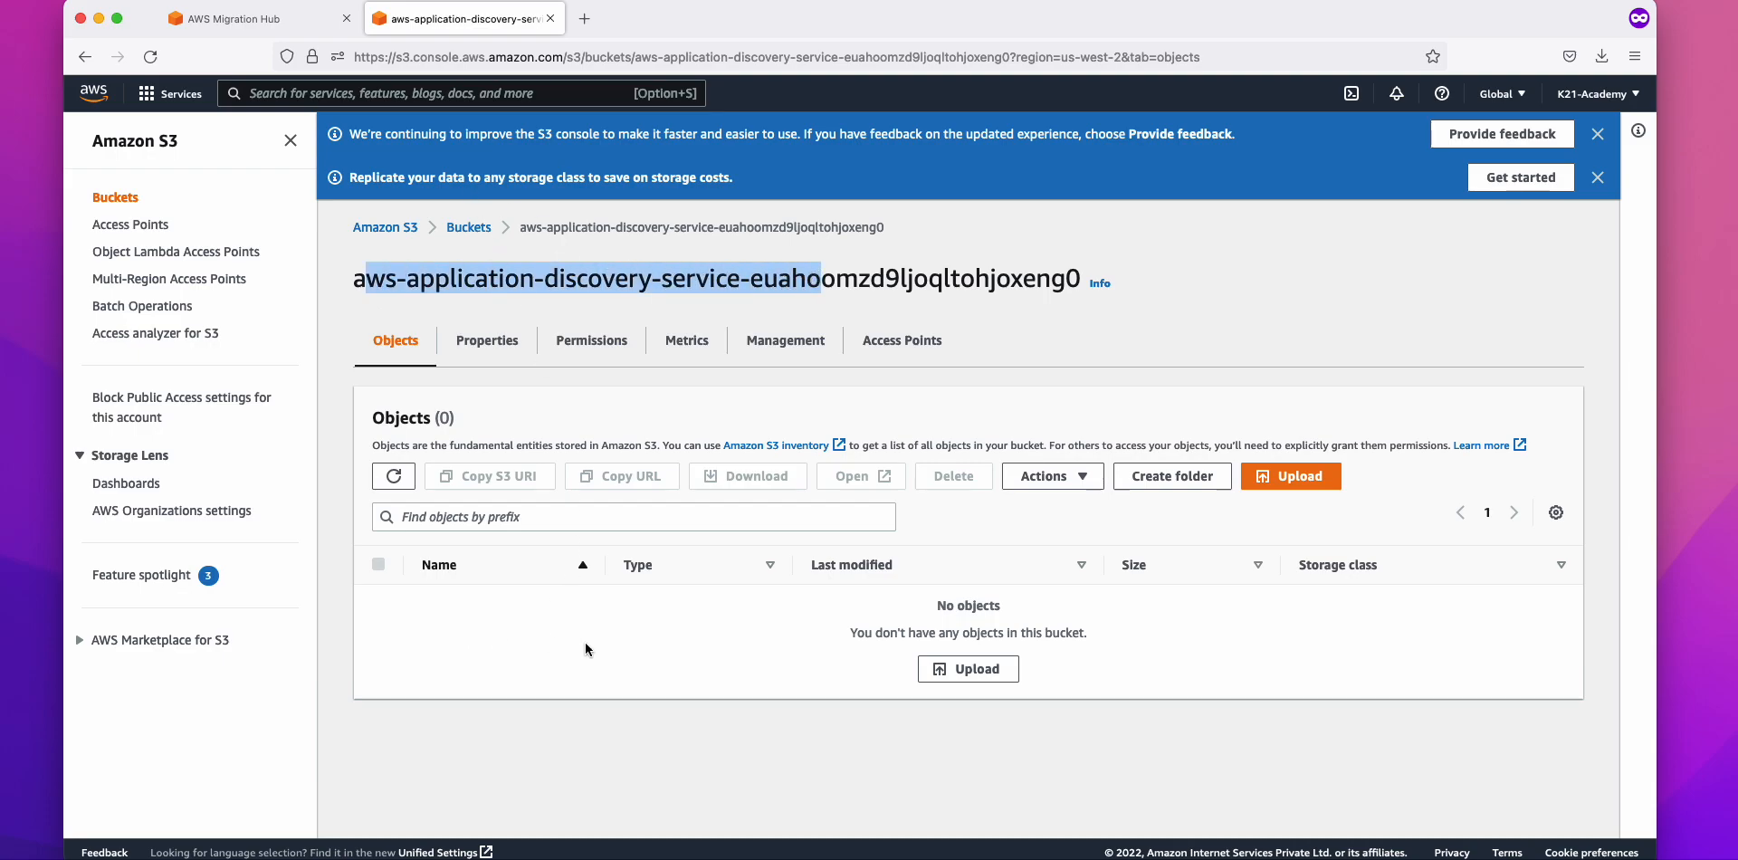
pyautogui.click(465, 238)
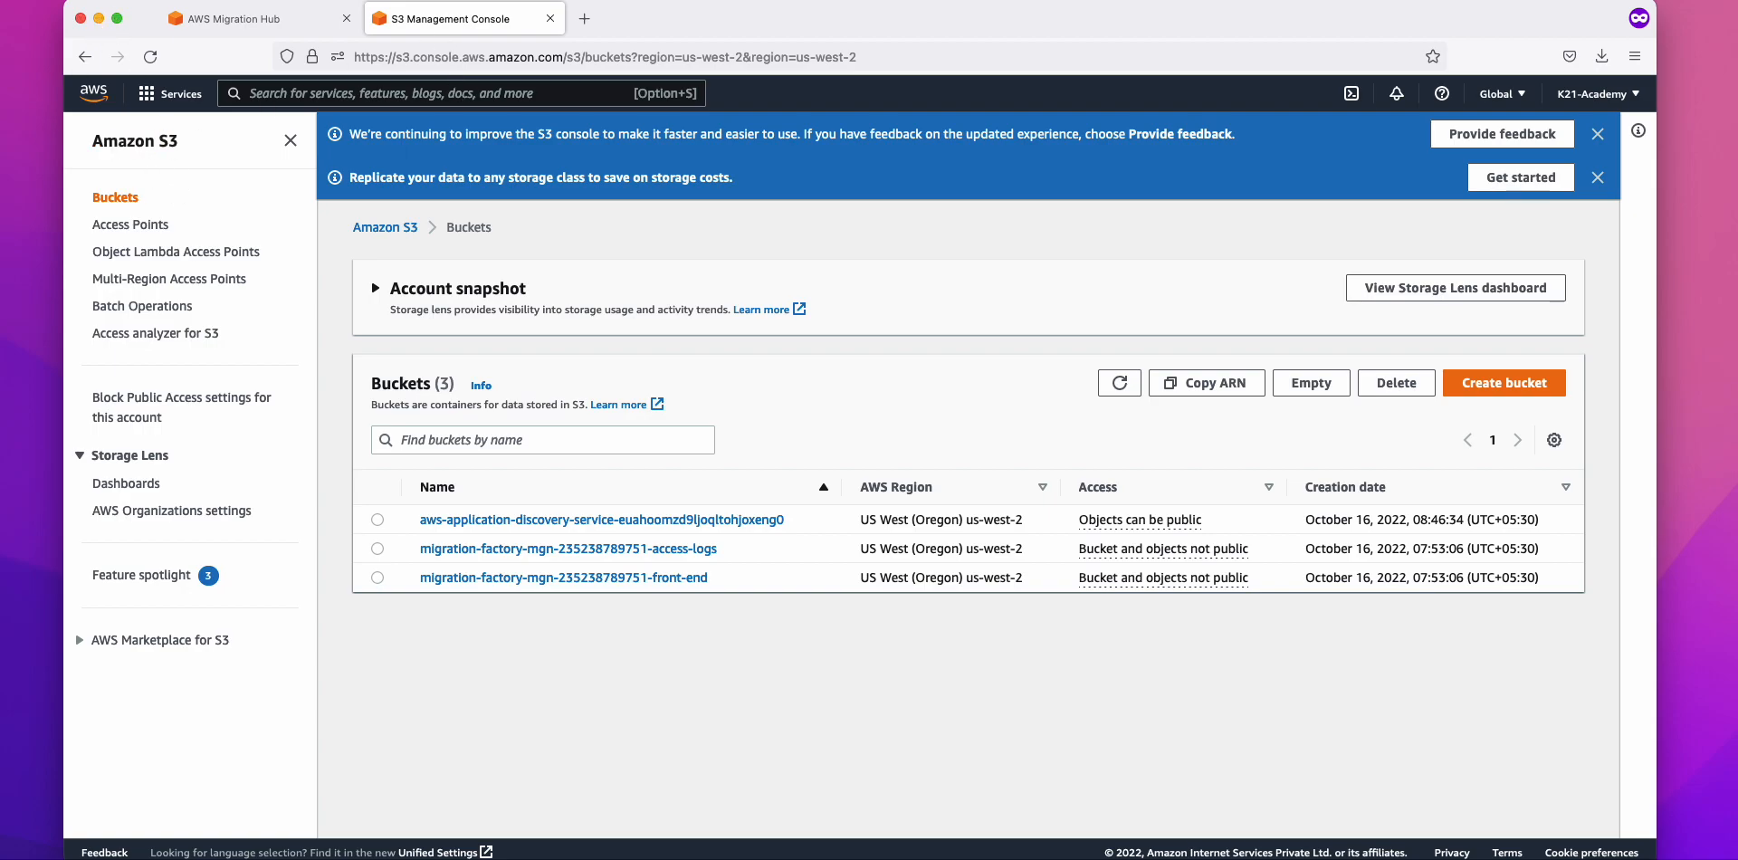
pyautogui.press('super+Tab')
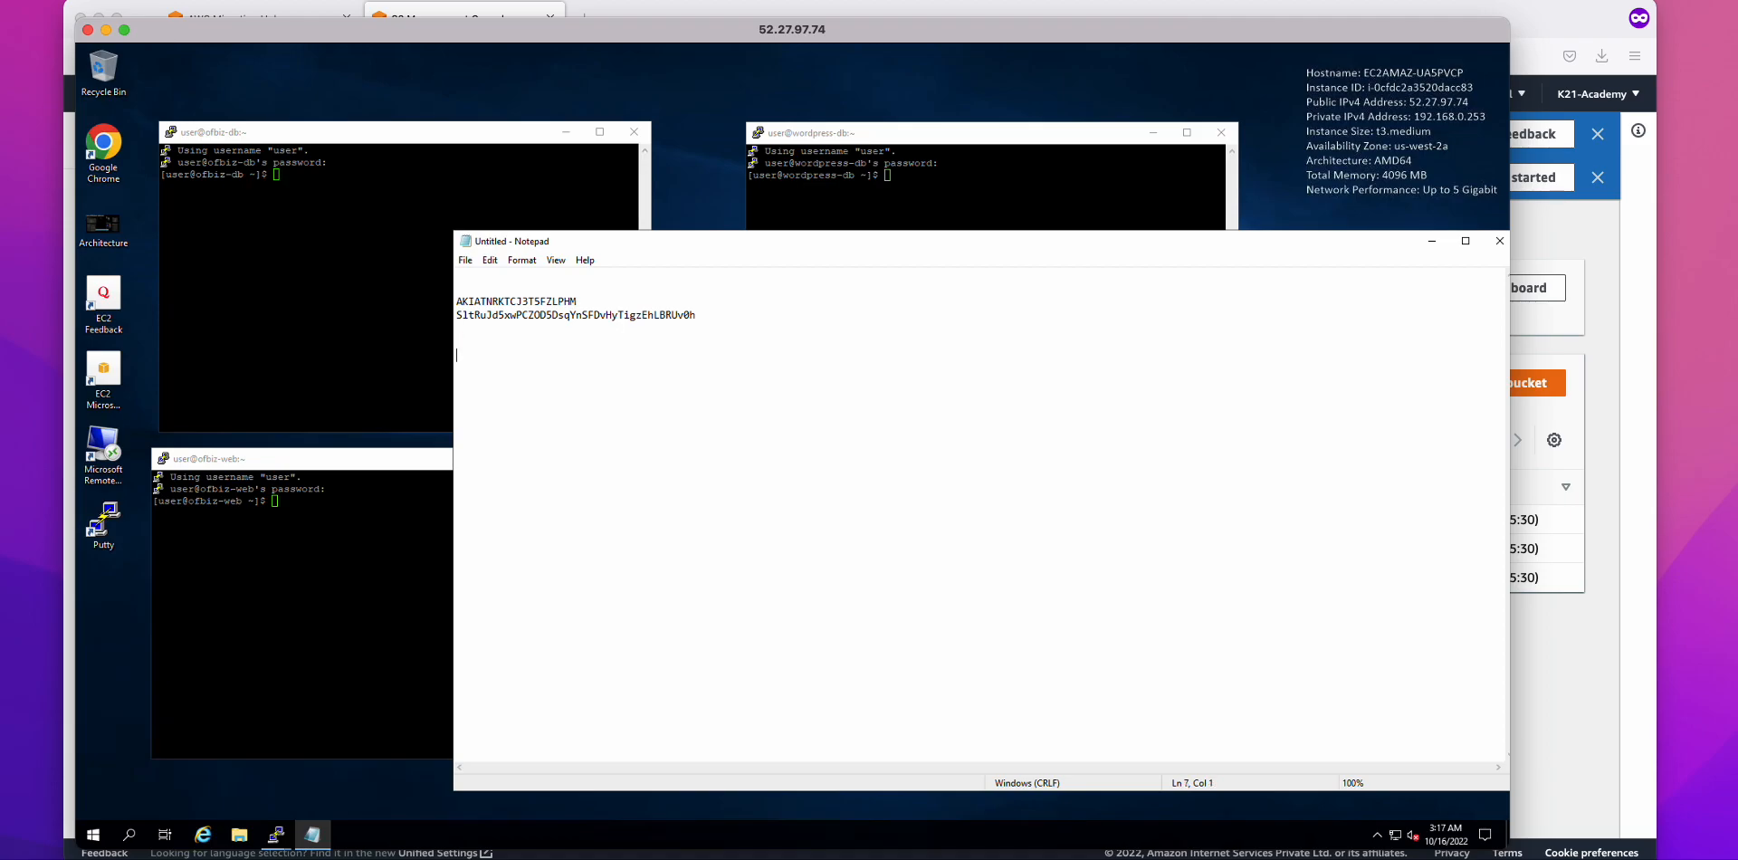
# Step: Paste the agent download and install commands into Notepad and zoom the text to 110%
pyautogui.write('curl -o ./aws-discovery-agent.tar.gz https://s3-us-west-2.amazonaws.com/aws-discovery-agent.us-west-2/linux/latest/aws-discovery-agent.tar.gz tar -xzf aws-discovery-agent.tar.gz sudo bash install -r "us-west-2" -k "<AWS key id>" -s "<AWS key secret>"')
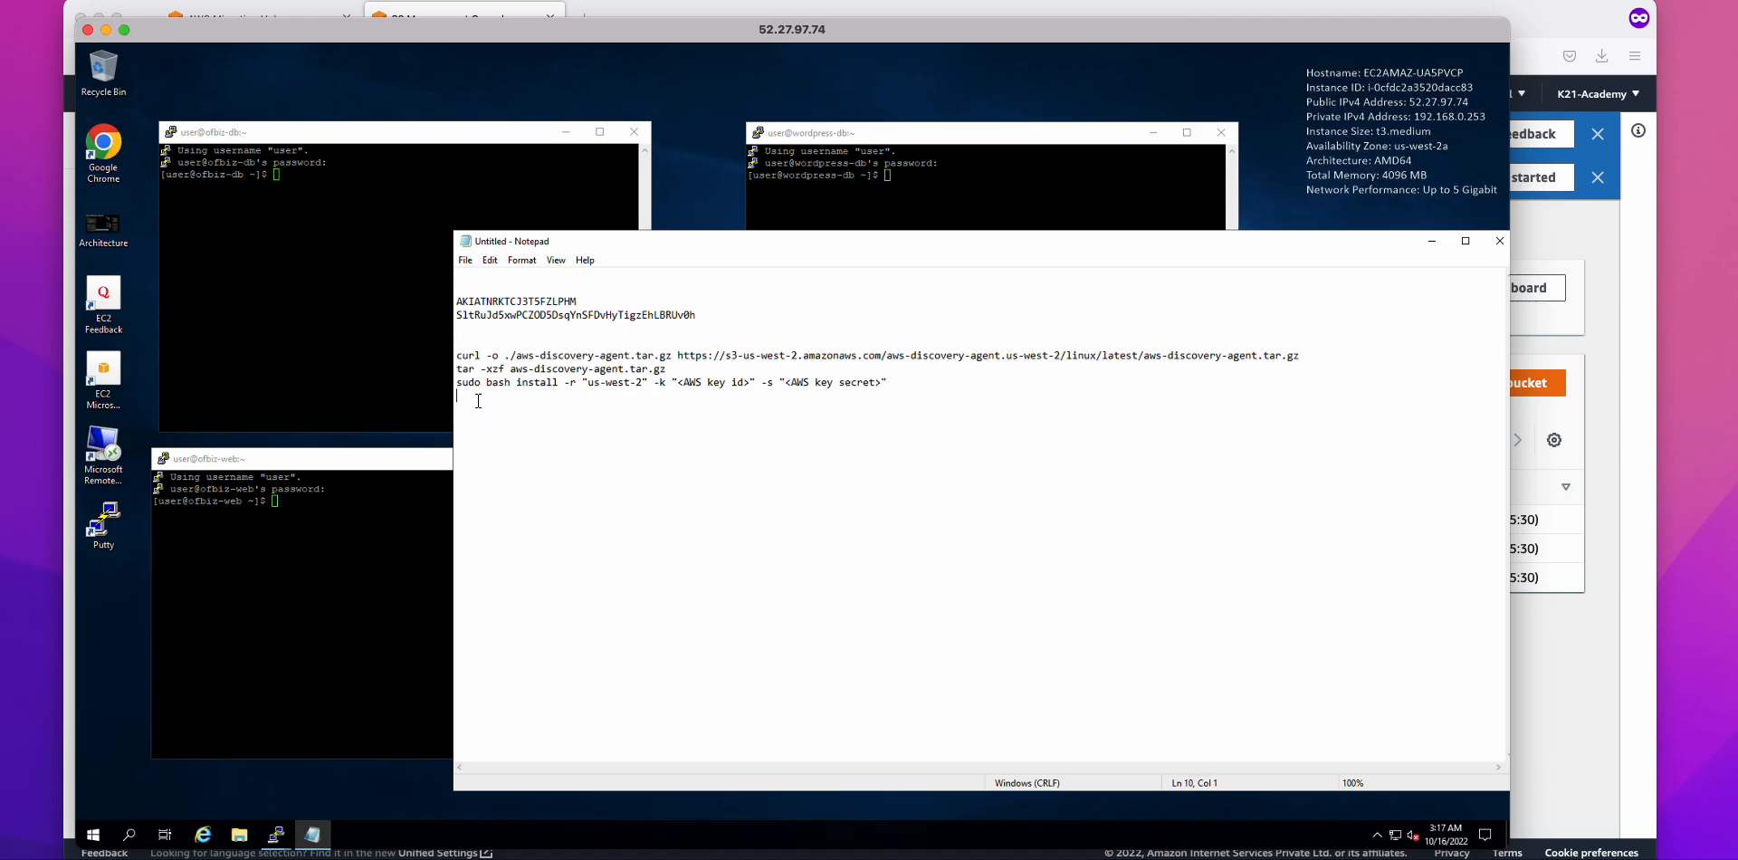
pyautogui.hotkey('shift', 'Up')
pyautogui.hotkey('shift', 'Up')
pyautogui.hotkey('shift', 'Up')
pyautogui.hotkey('shift', 'Up')
pyautogui.hotkey('shift', 'Up')
pyautogui.hotkey('shift', 'Up')
pyautogui.hotkey('shift', 'Up')
pyautogui.hotkey('shift', 'Up')
pyautogui.hotkey('shift', 'Up')
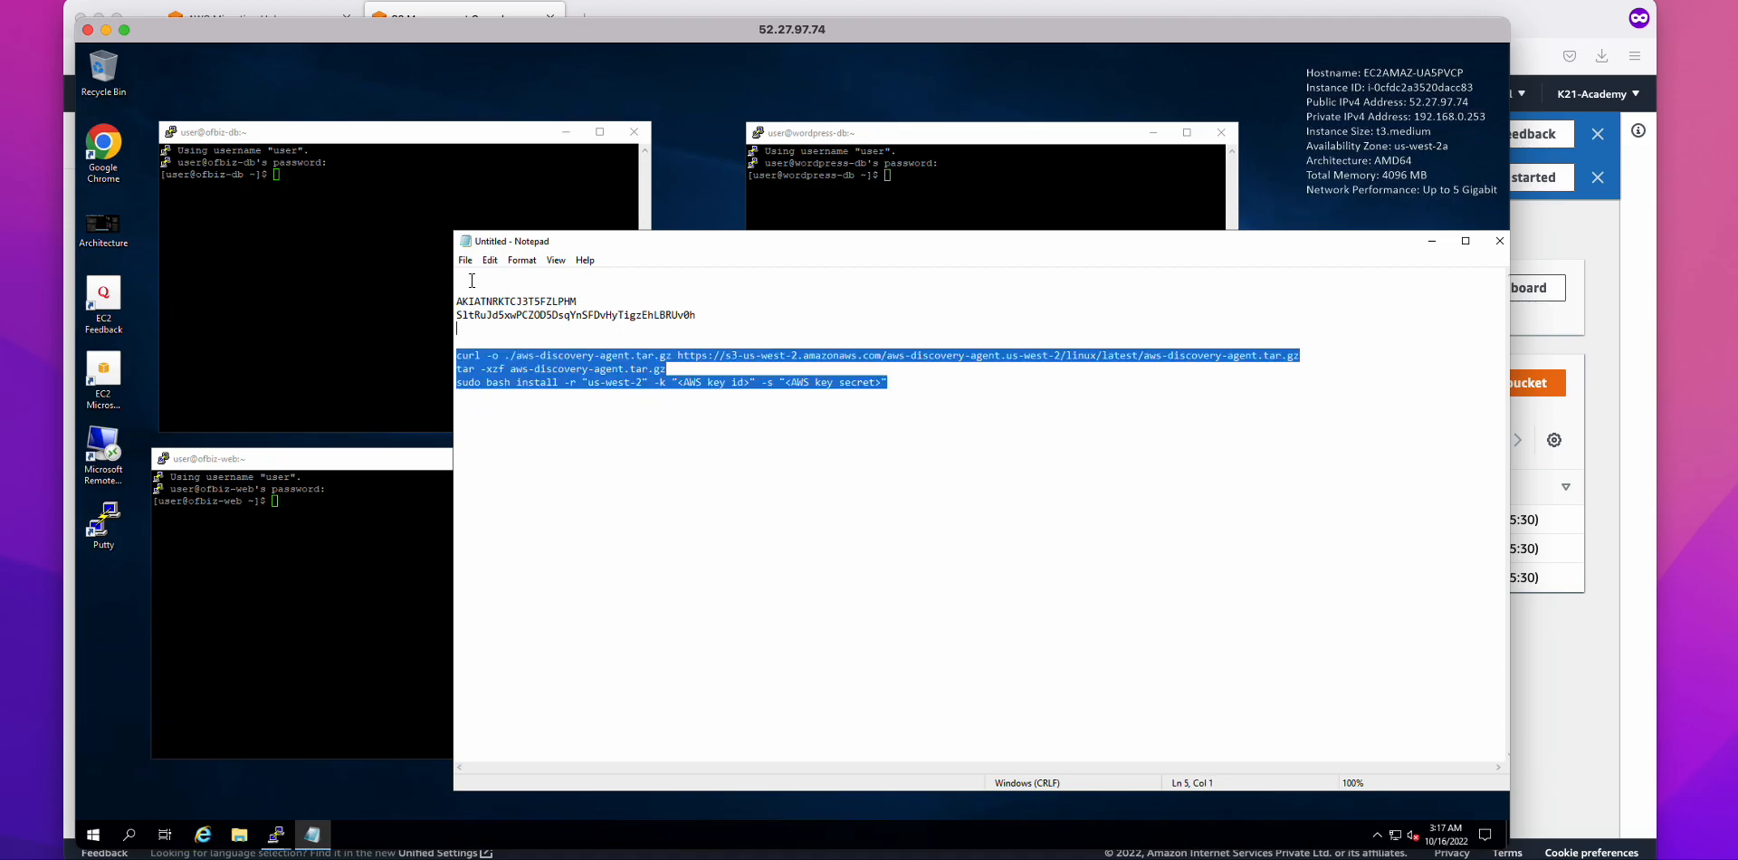
pyautogui.click(528, 262)
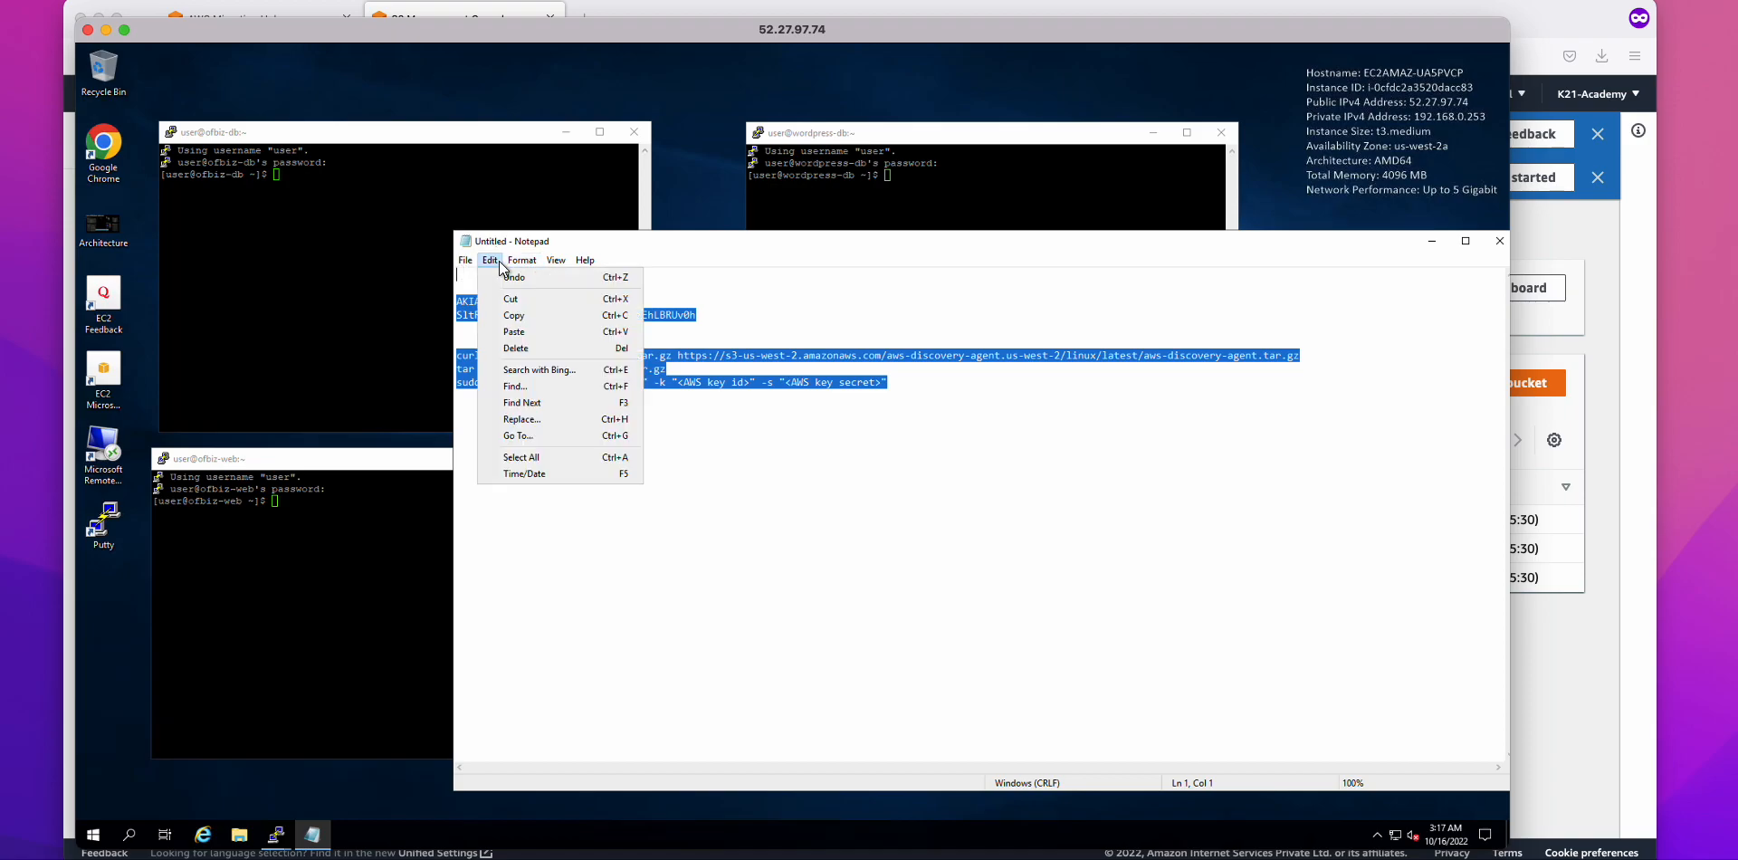
pyautogui.moveTo(554, 268)
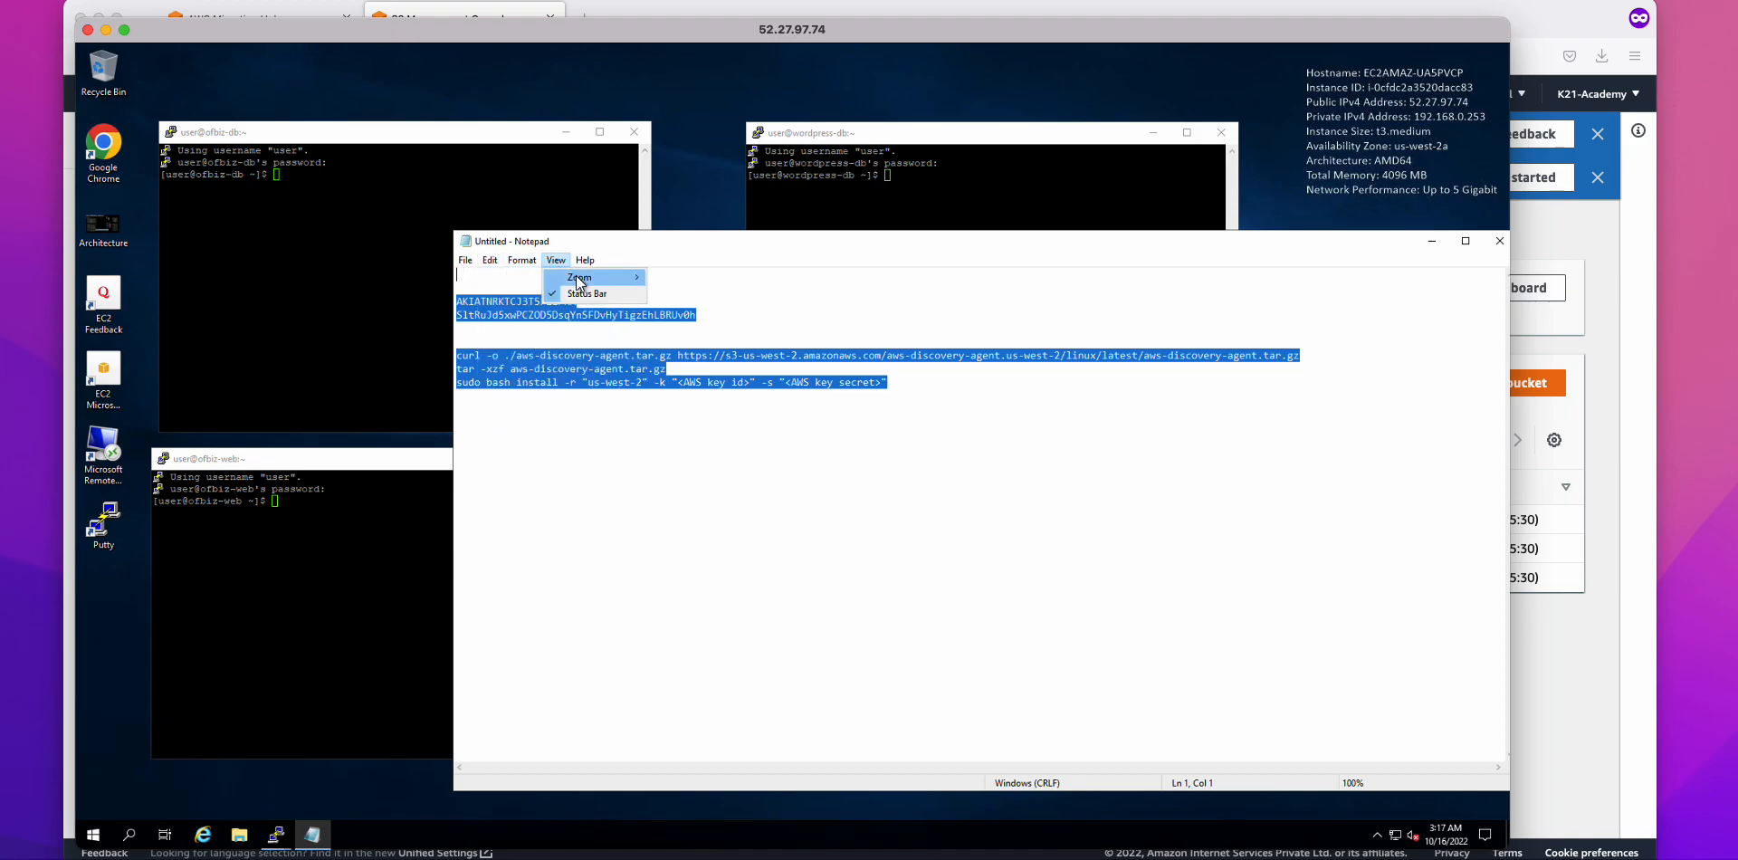
pyautogui.click(736, 279)
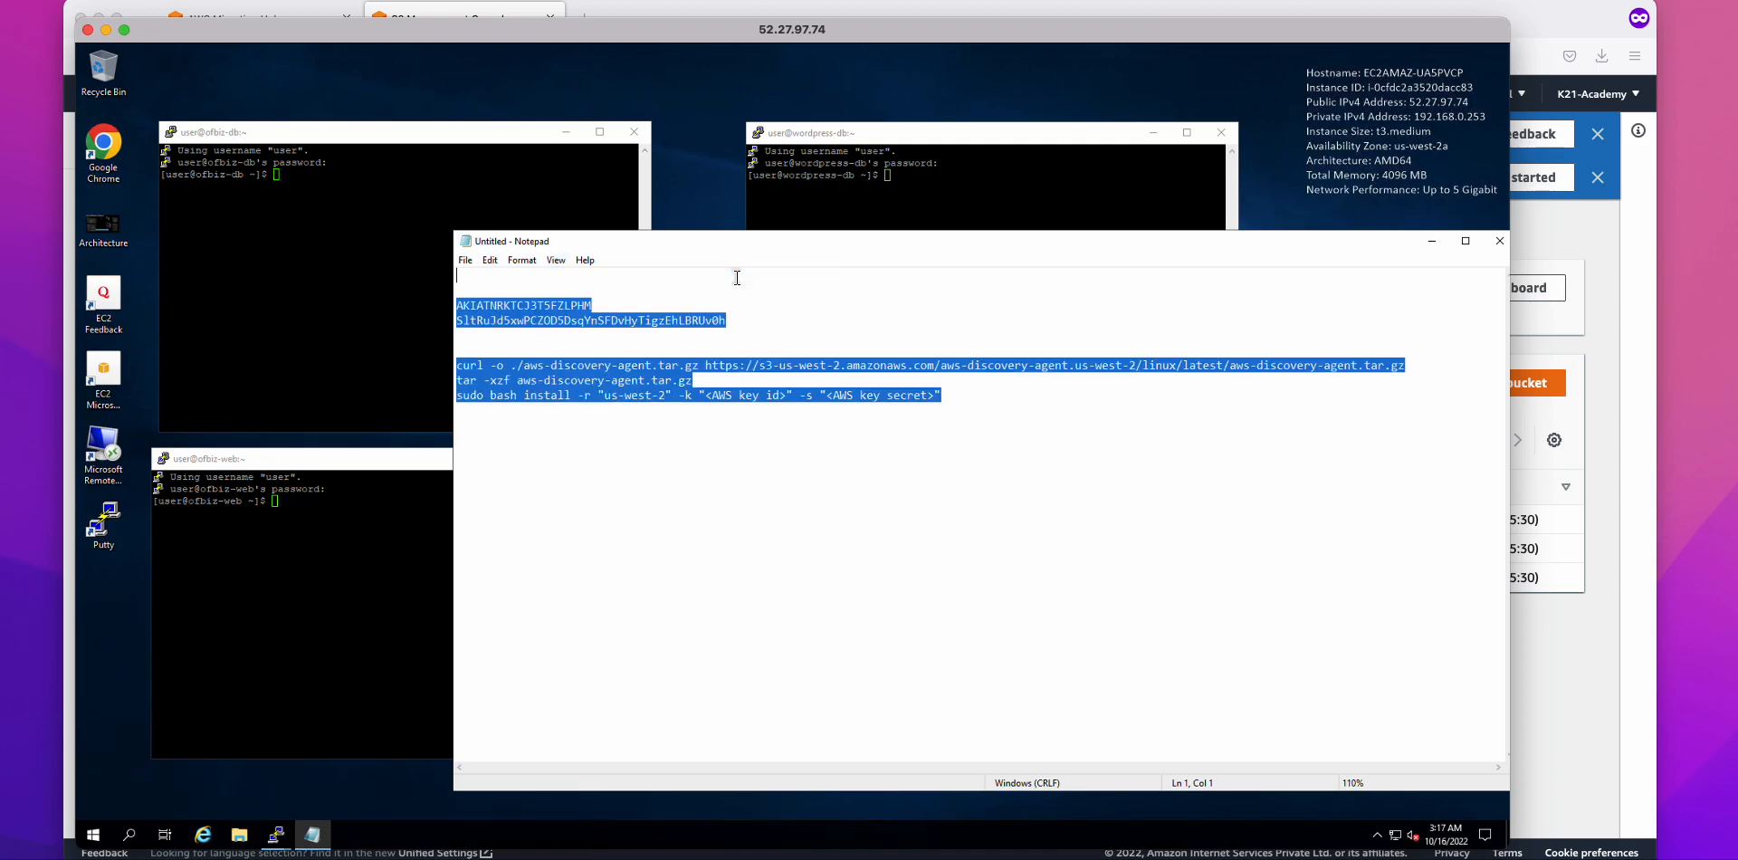
# Step: Zoom Notepad to 120% and widen its window so the curl command fits one line
pyautogui.click(932, 417)
pyautogui.click(552, 262)
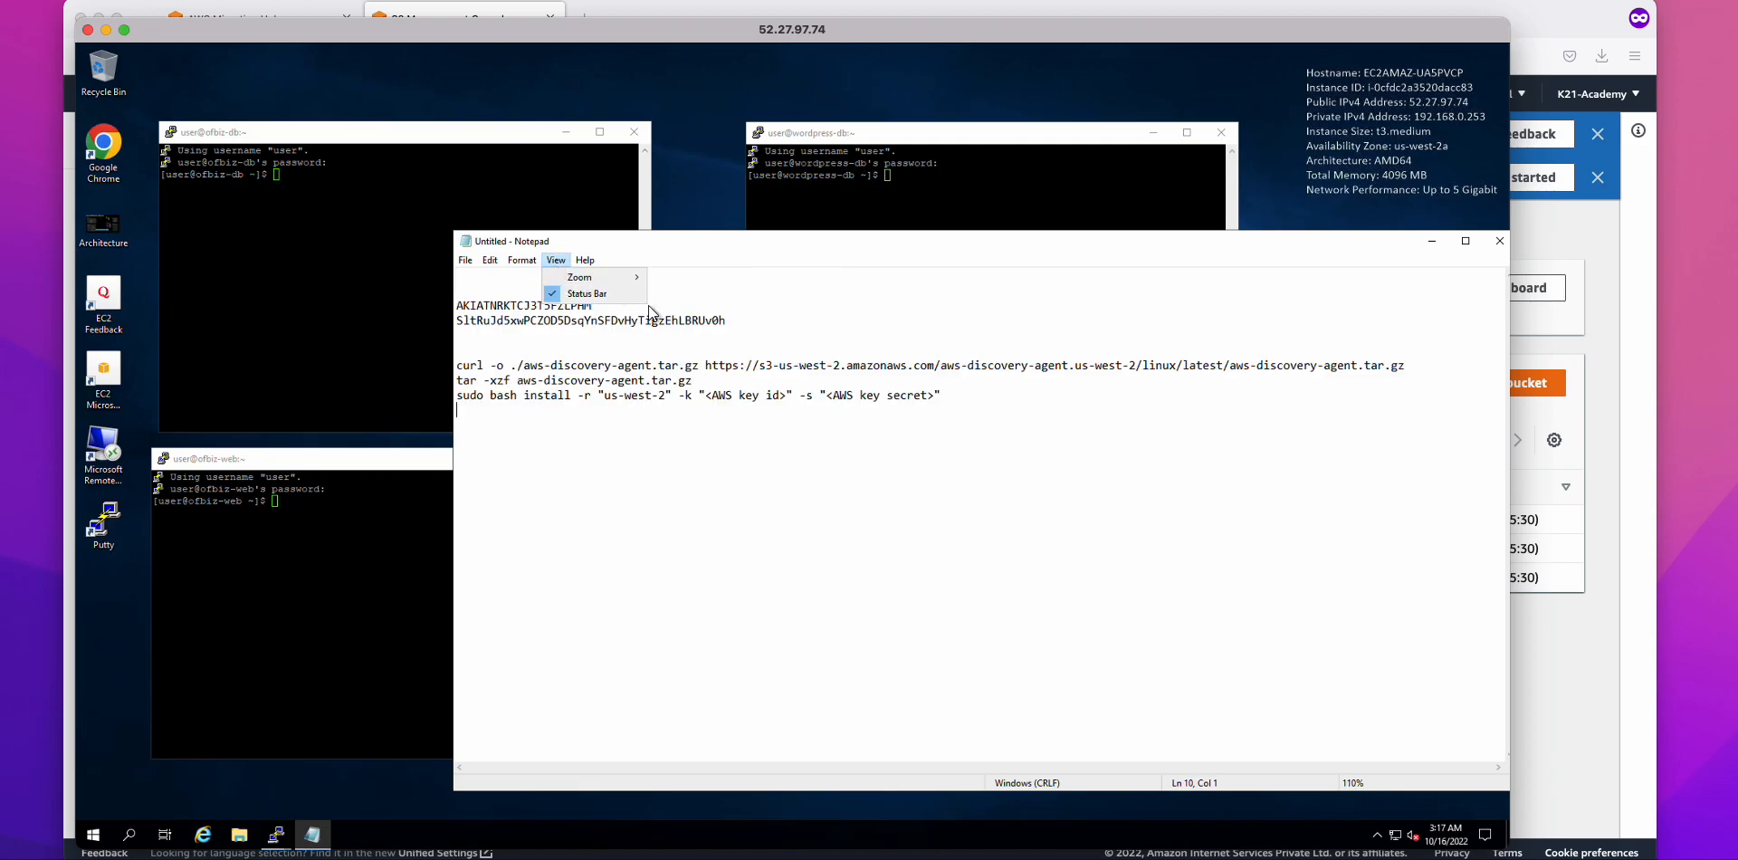
pyautogui.moveTo(597, 279)
pyautogui.click(697, 279)
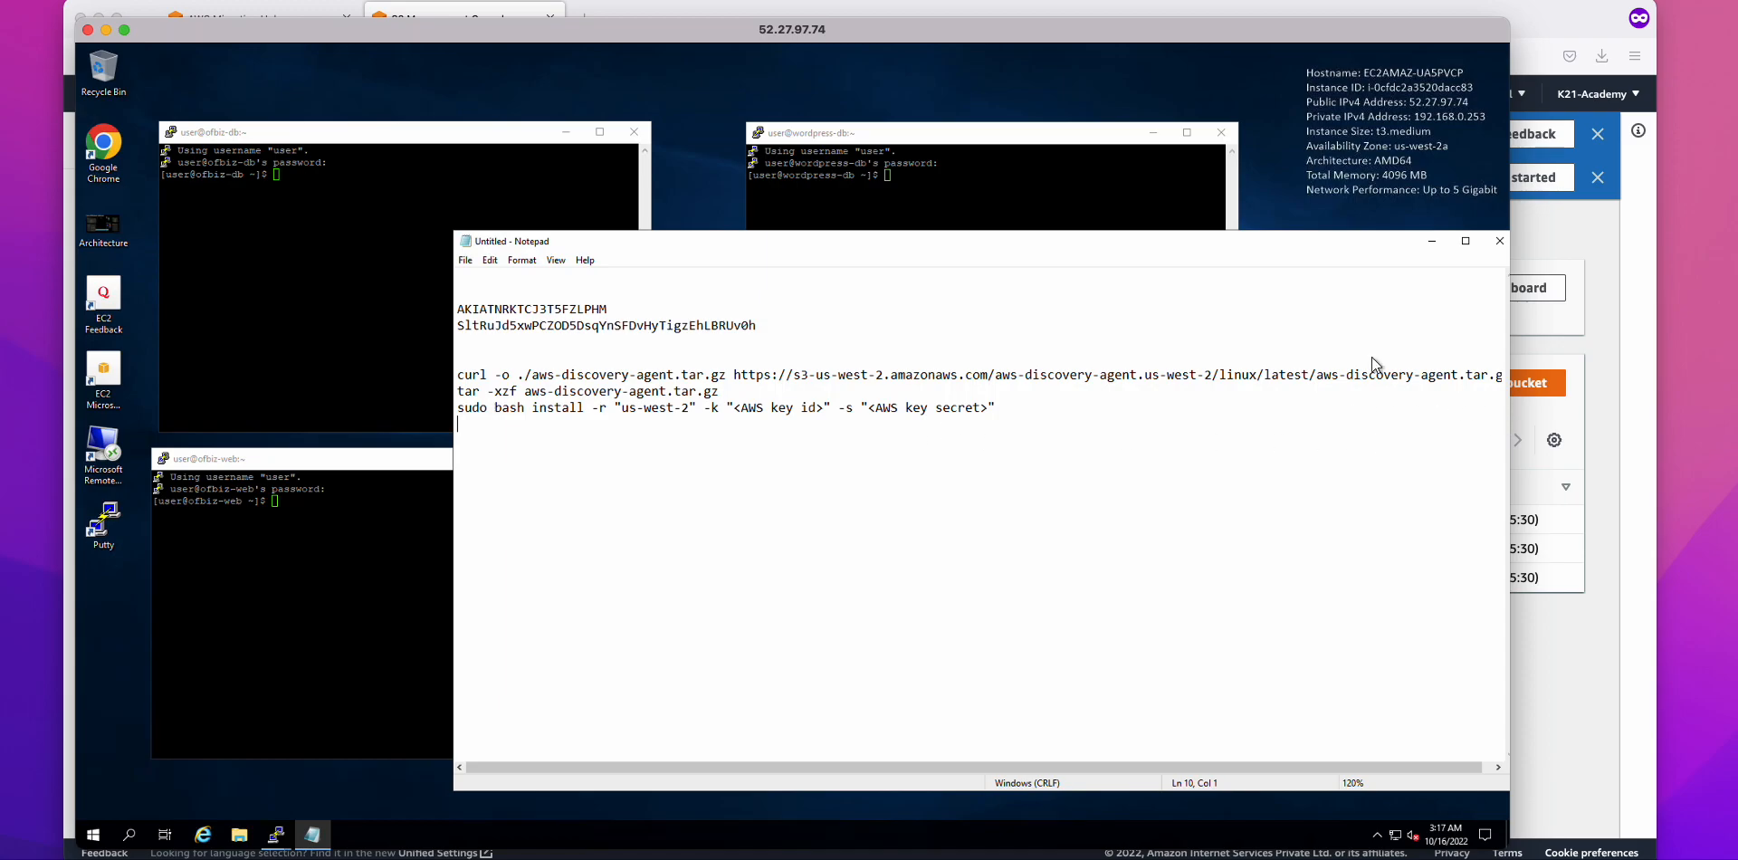
pyautogui.moveTo(926, 240); pyautogui.dragTo(884, 230)
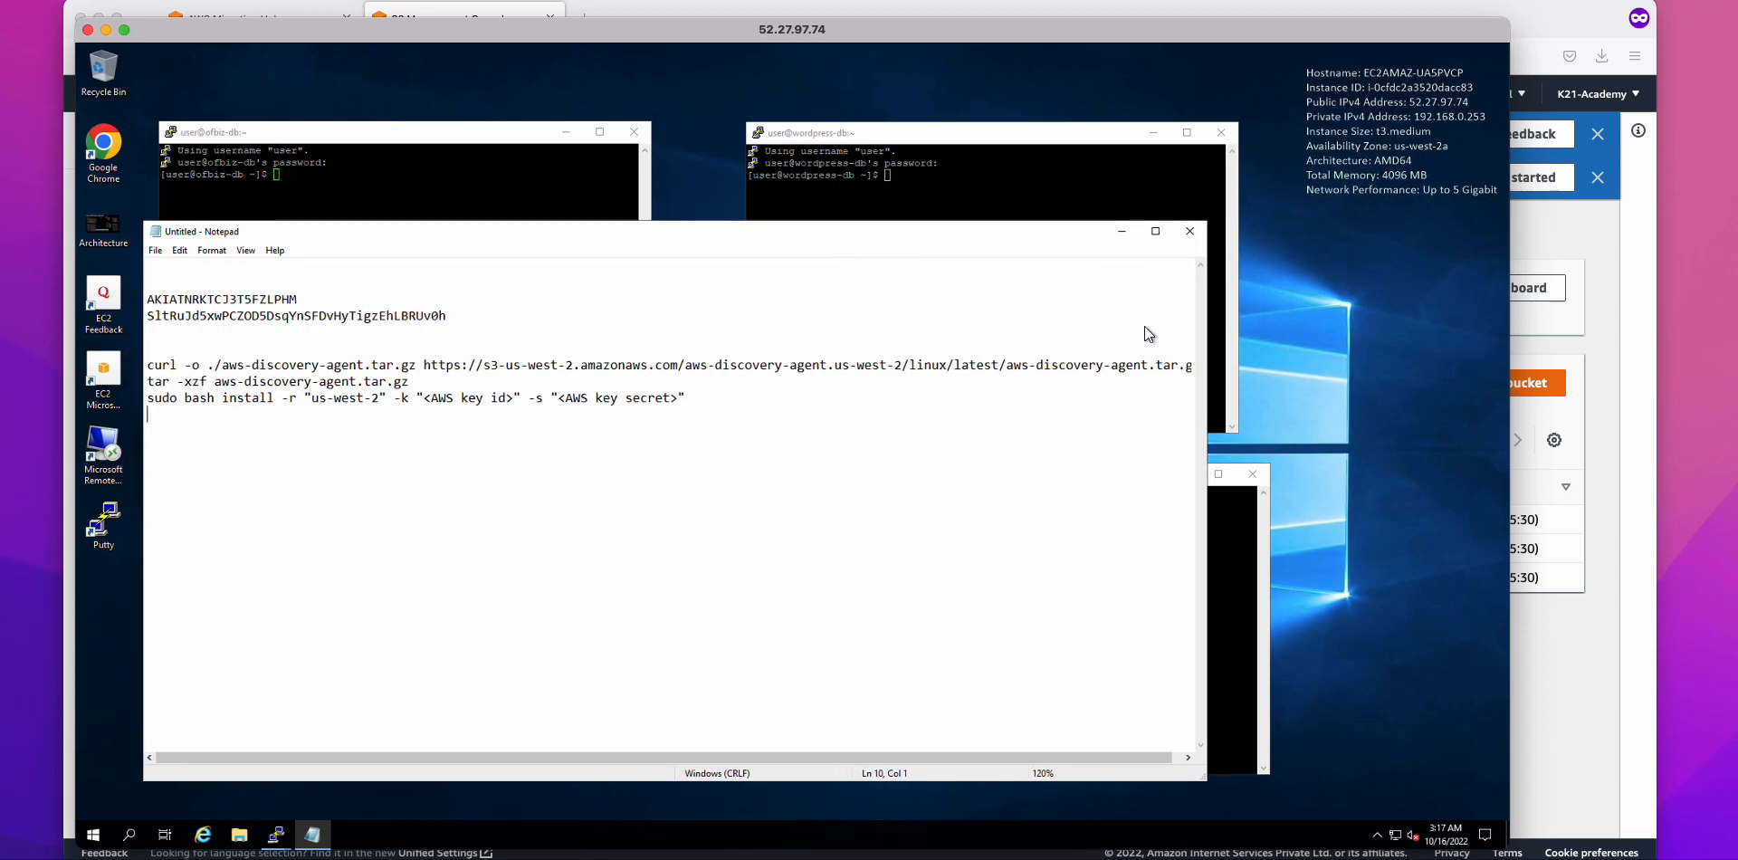
pyautogui.moveTo(1208, 333); pyautogui.dragTo(1378, 335)
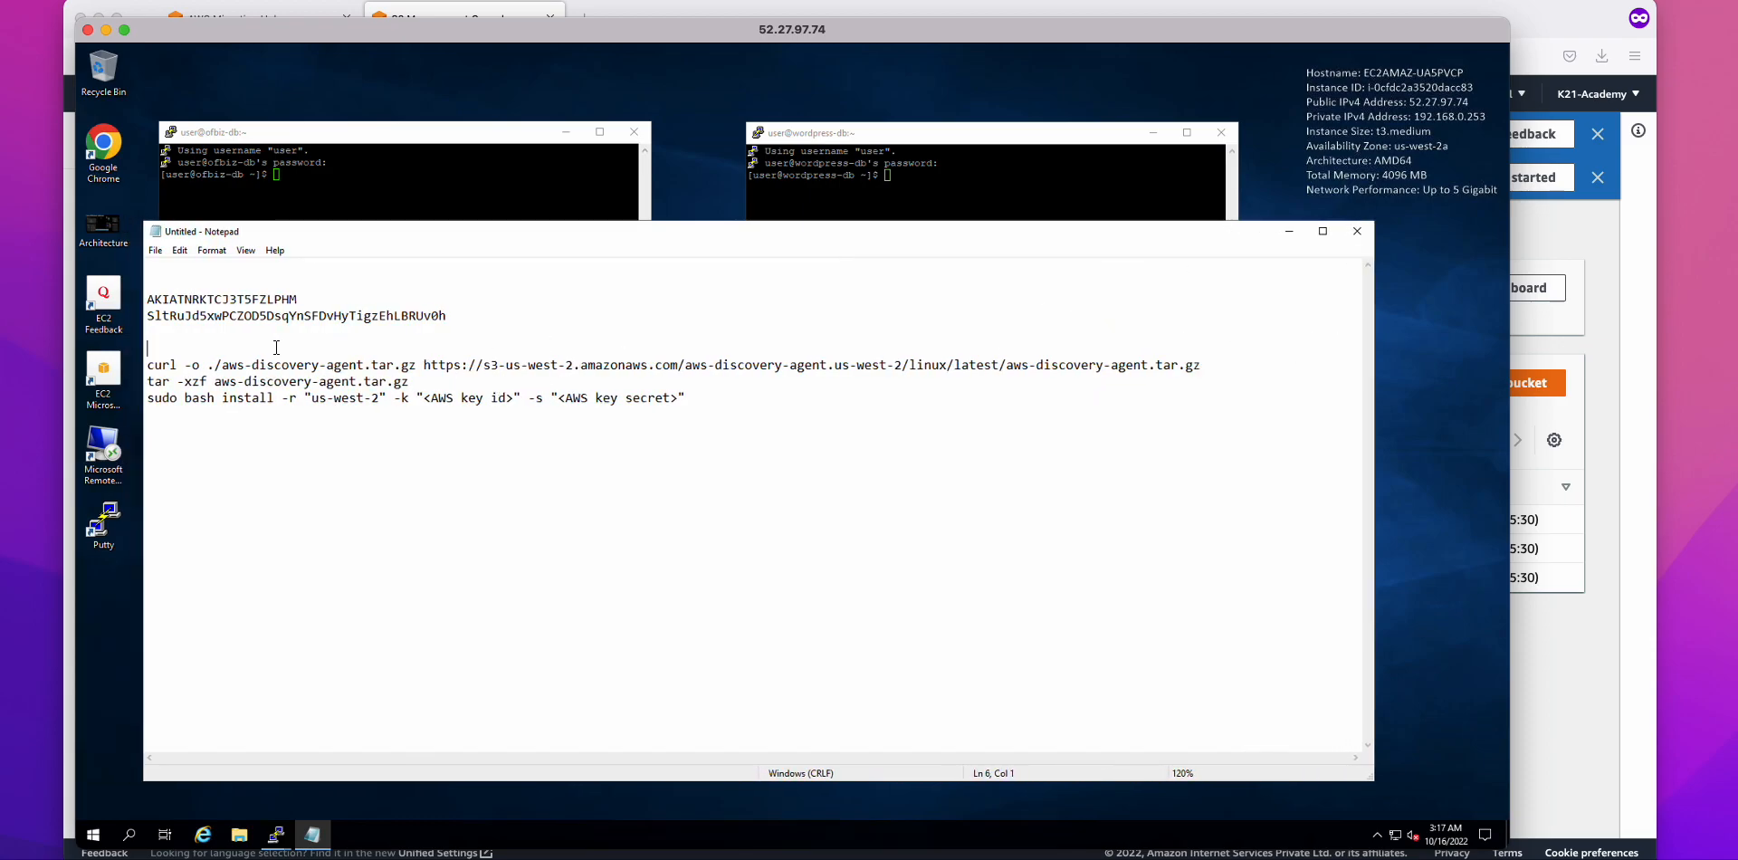
# Step: Add headings 'Download the agen' and 'Install the unzipped package' above the commands
pyautogui.press('Return')
pyautogui.write('Download')
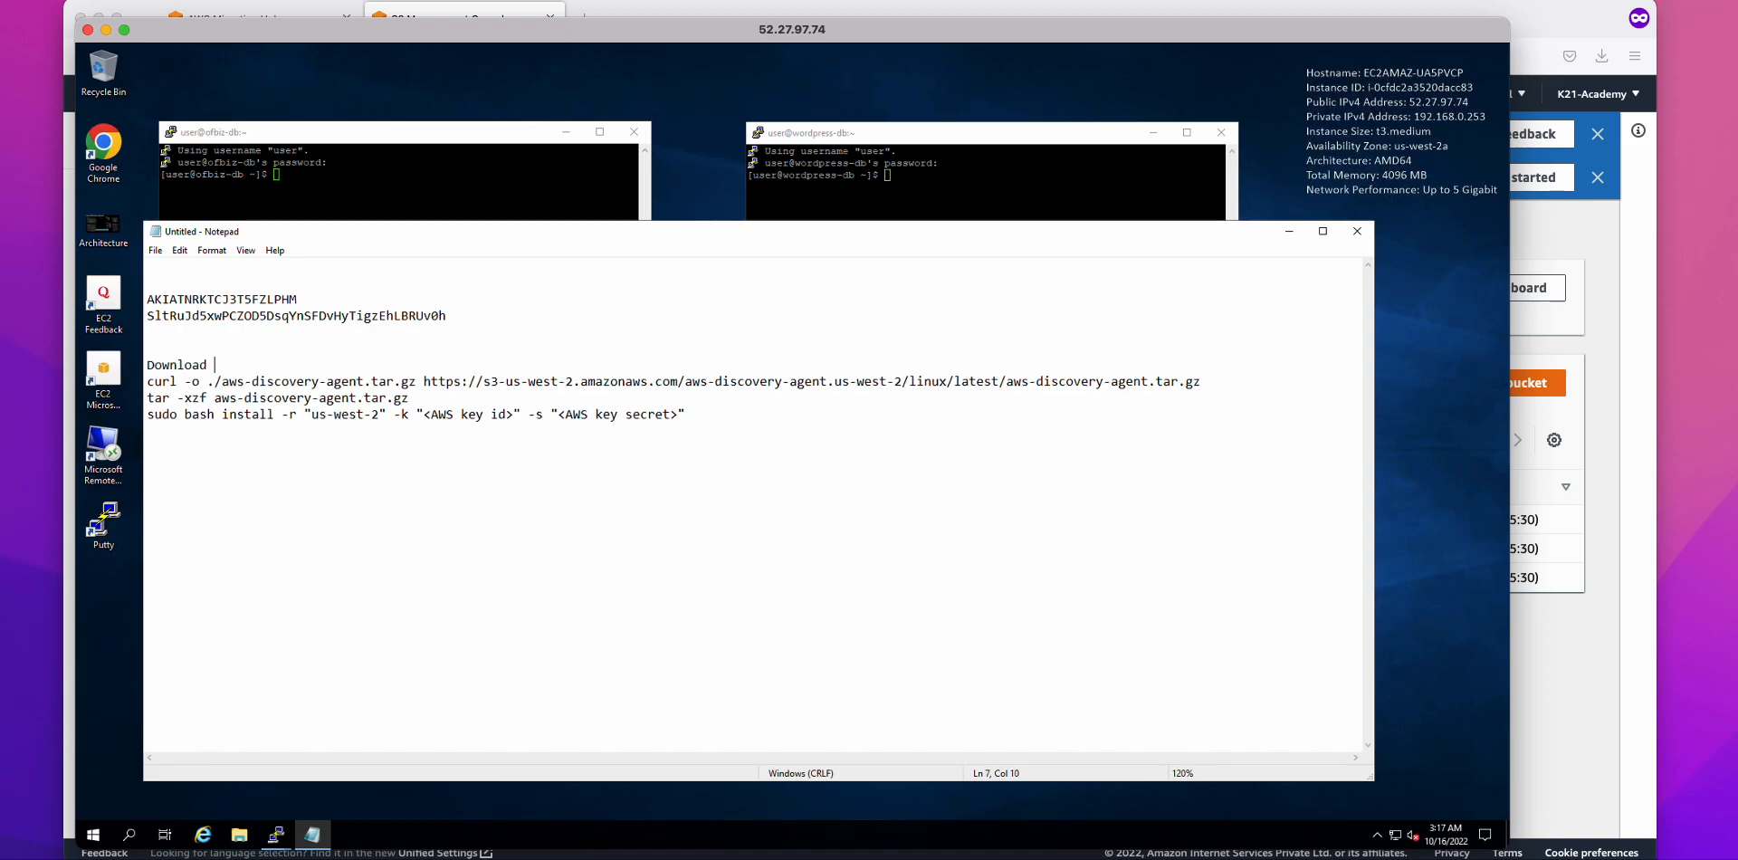
pyautogui.write('tje')
pyautogui.press('BackSpace')
pyautogui.write('the agent')
pyautogui.press('Return')
pyautogui.press('Return')
pyautogui.press('Up')
pyautogui.click(385, 375)
pyautogui.click(326, 414)
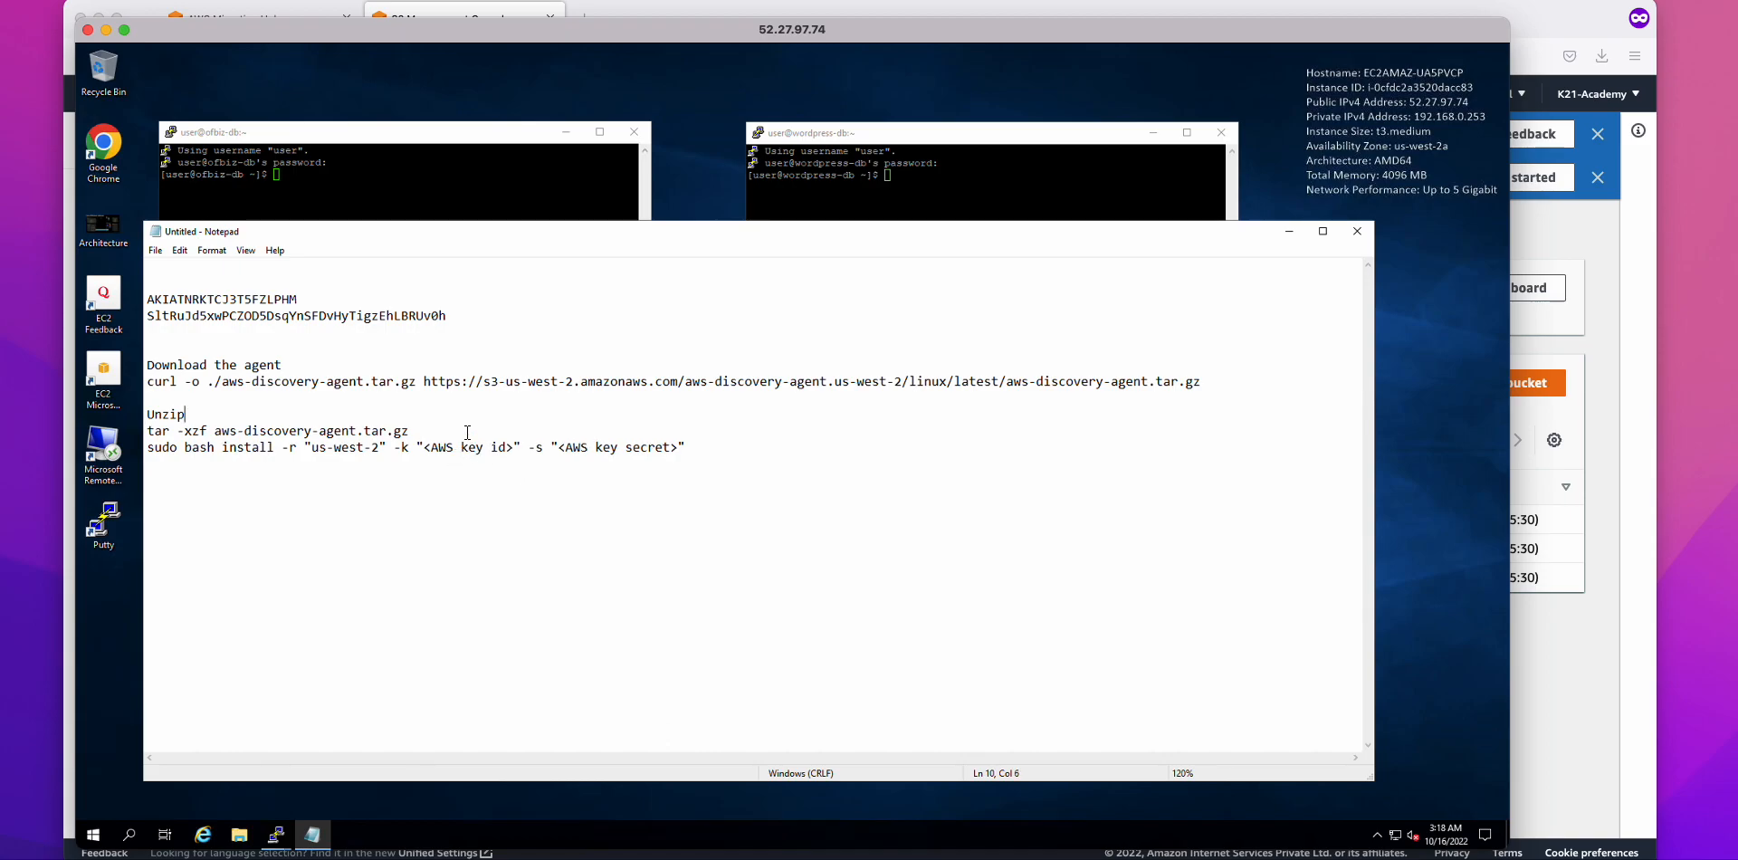
pyautogui.press('Return')
pyautogui.press('Return')
pyautogui.write('Install the unzipped package')
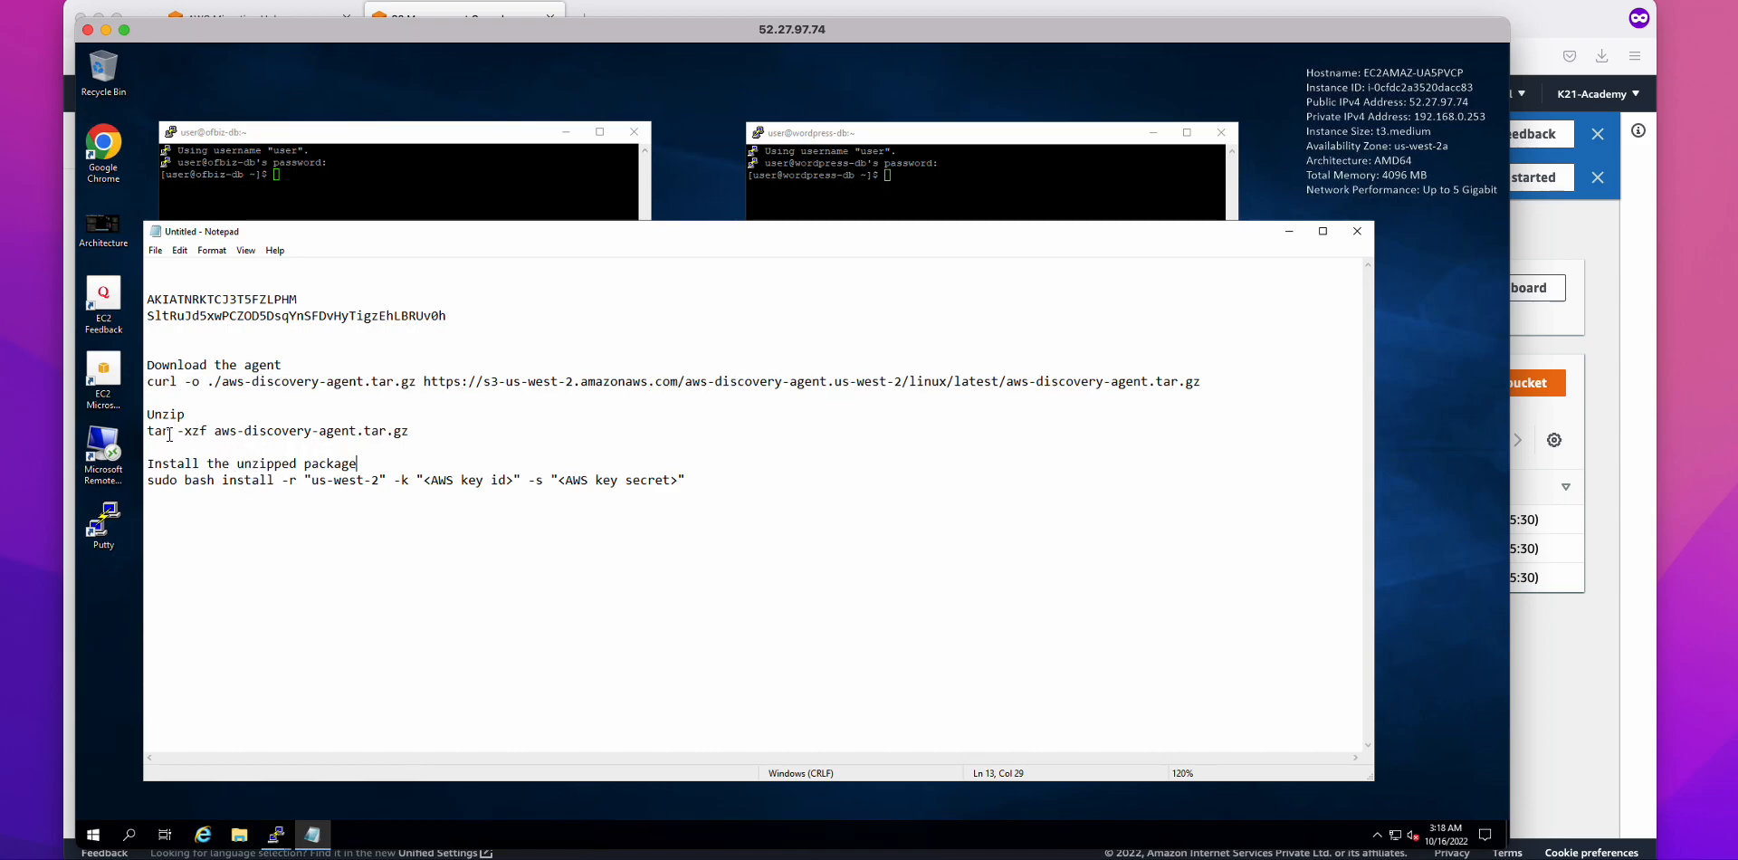
pyautogui.moveTo(192, 429); pyautogui.dragTo(253, 431)
# Step: Replace the key ID and key secret placeholders in the install command with the real keys
pyautogui.doubleClick(286, 297)
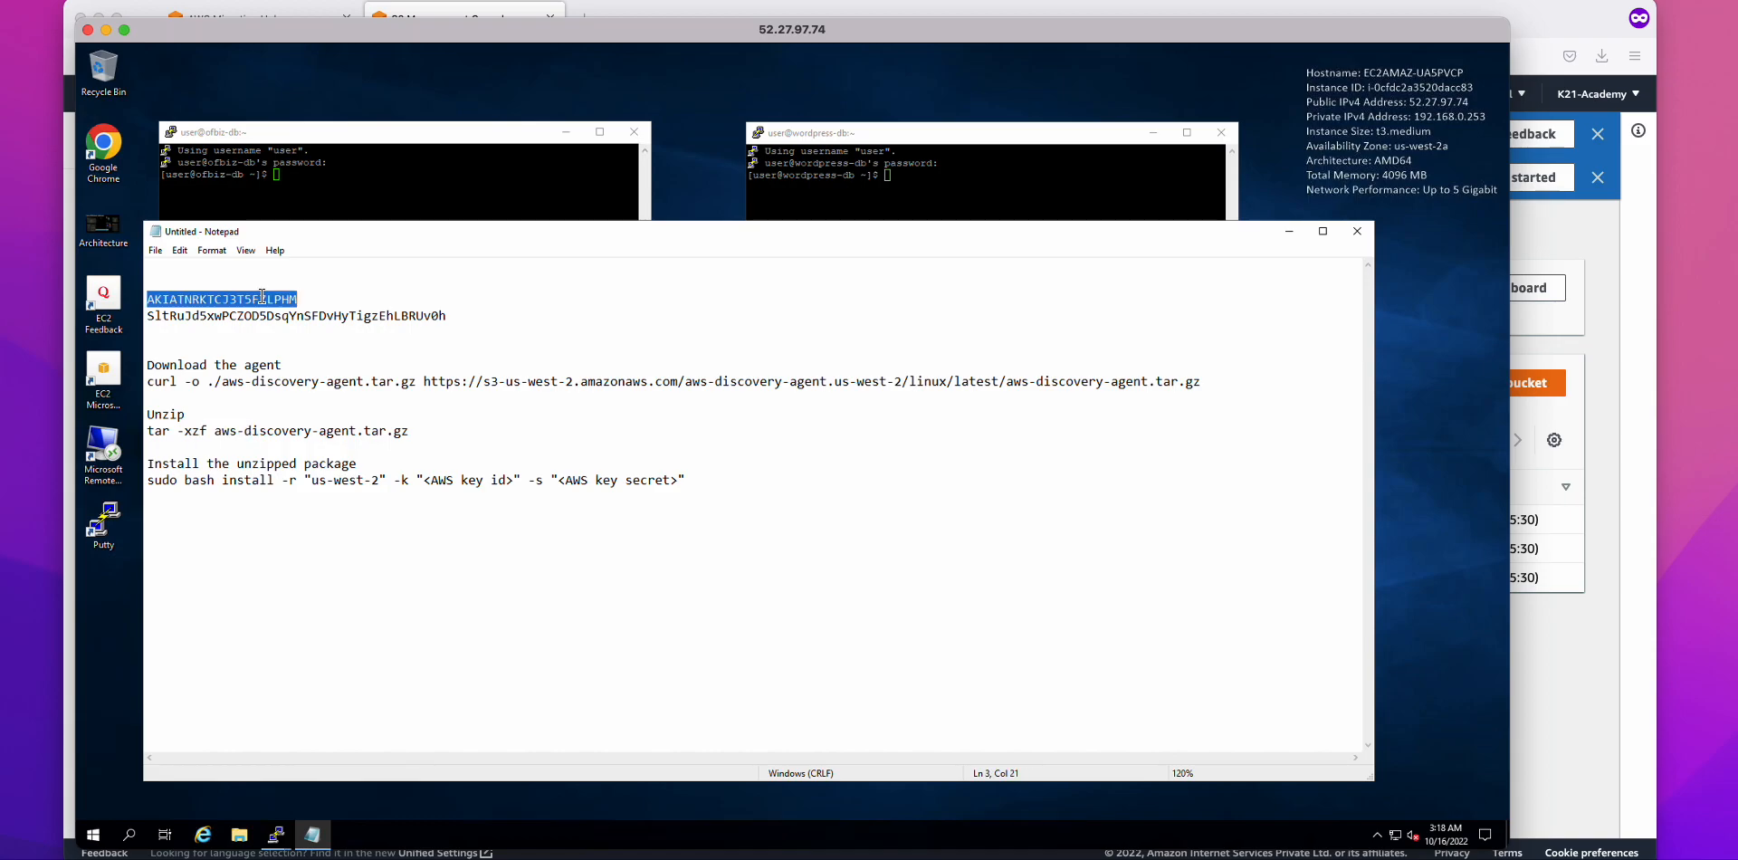
pyautogui.rightClick(260, 297)
pyautogui.click(304, 345)
pyautogui.moveTo(425, 482); pyautogui.dragTo(510, 482)
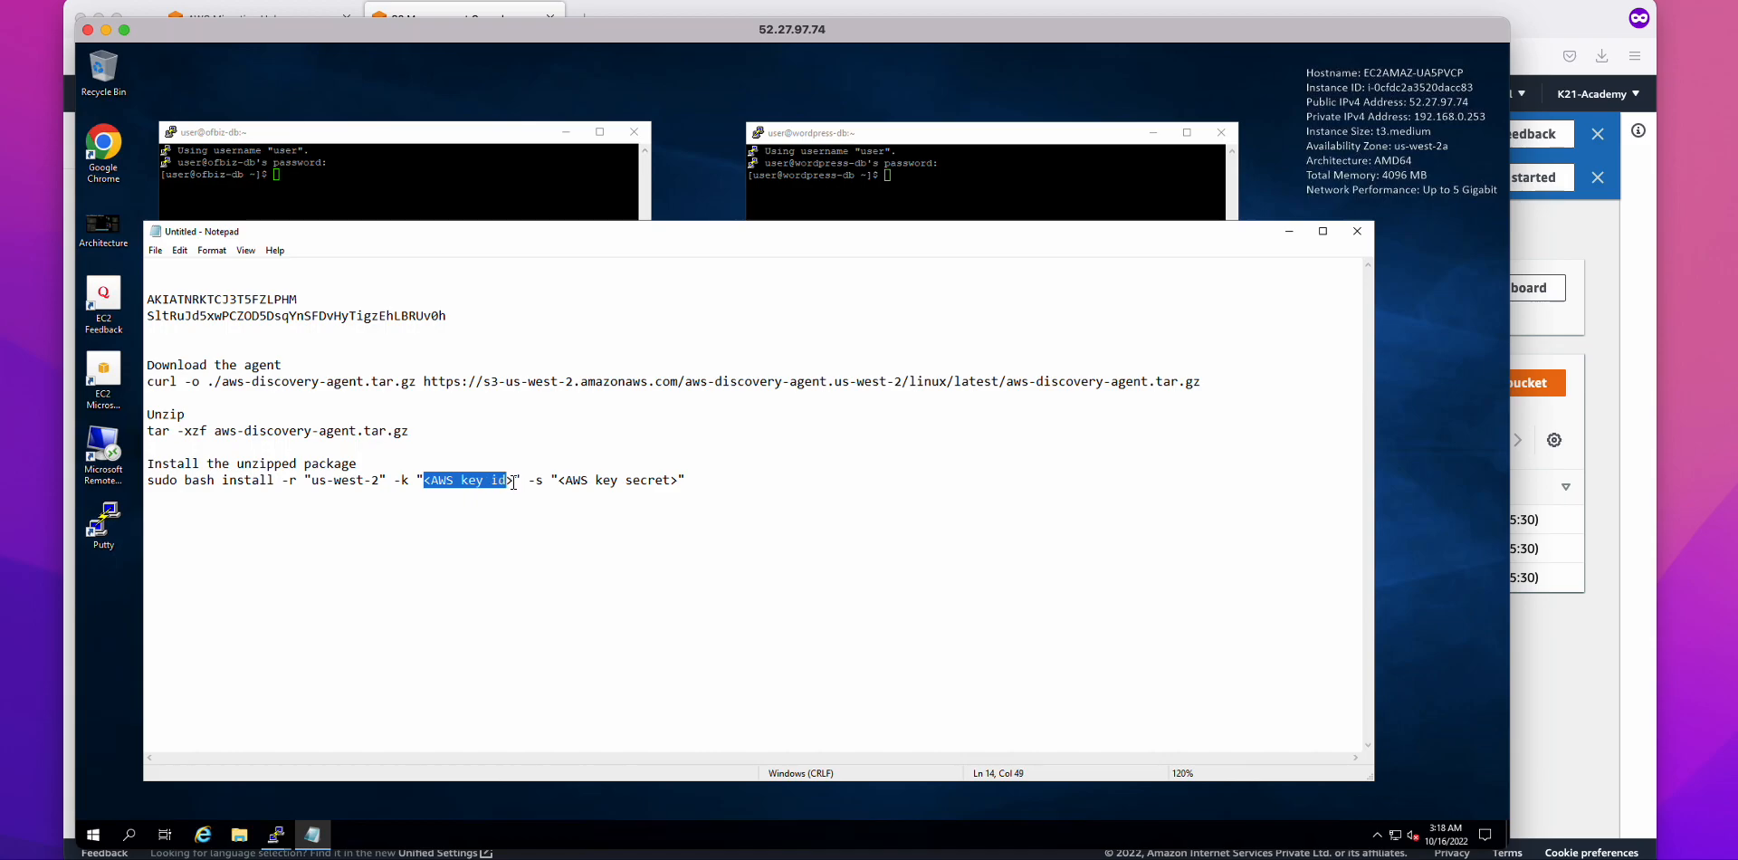
pyautogui.press('Delete')
pyautogui.press('Delete')
pyautogui.hotkey('ctrl', 'v')
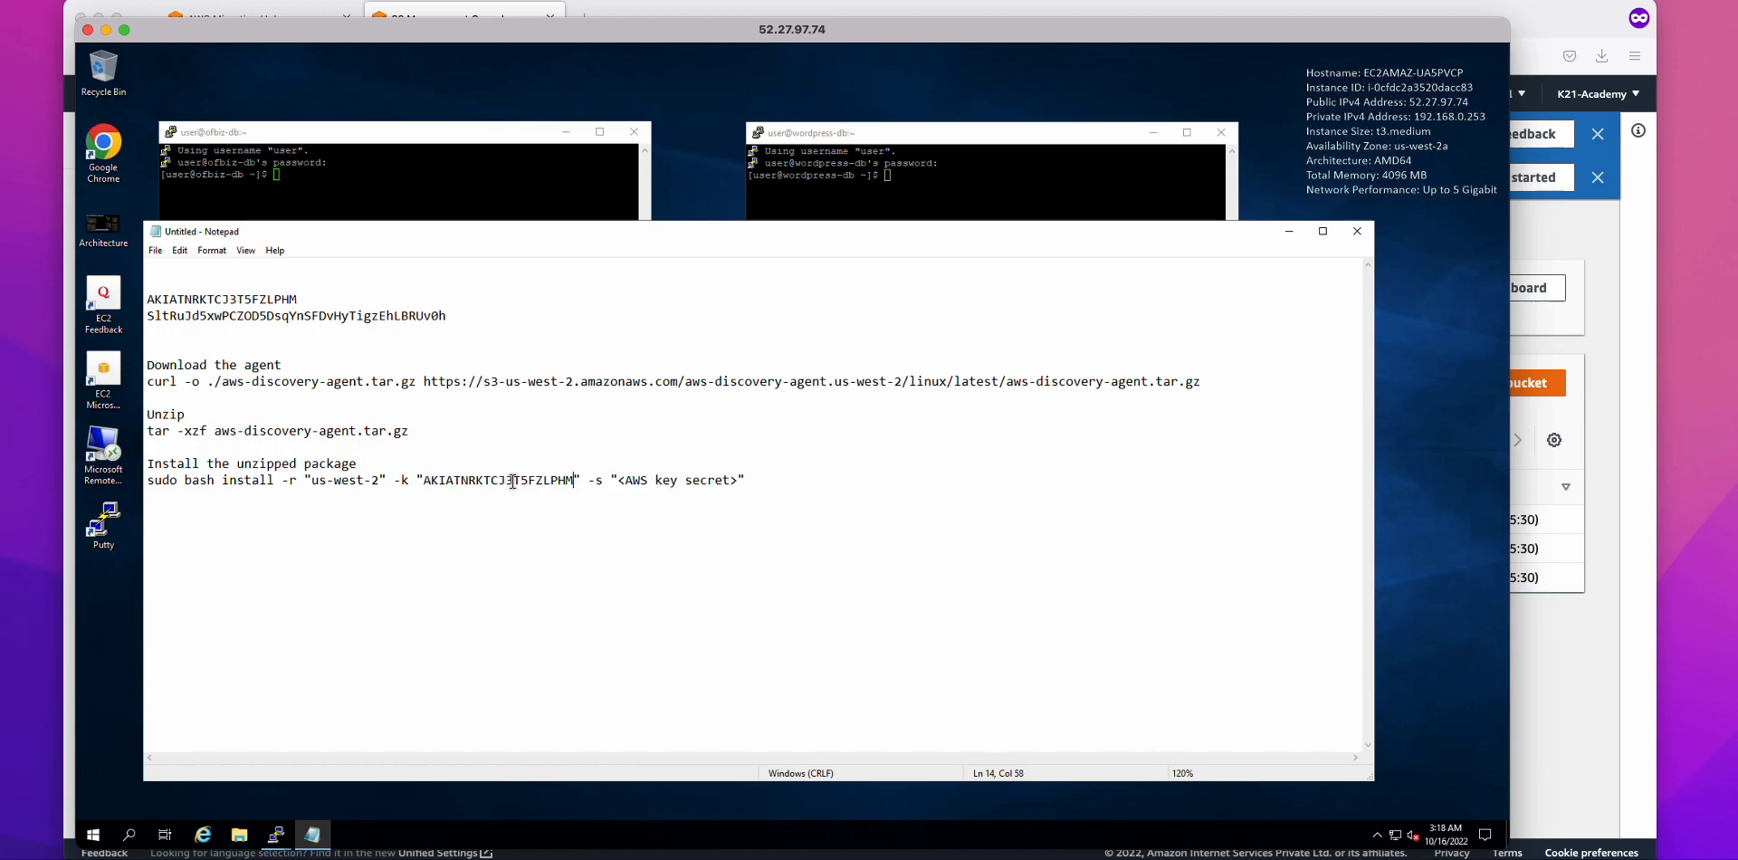
pyautogui.moveTo(446, 315); pyautogui.dragTo(147, 315)
pyautogui.moveTo(739, 480); pyautogui.dragTo(617, 480)
pyautogui.hotkey('ctrl', 'v')
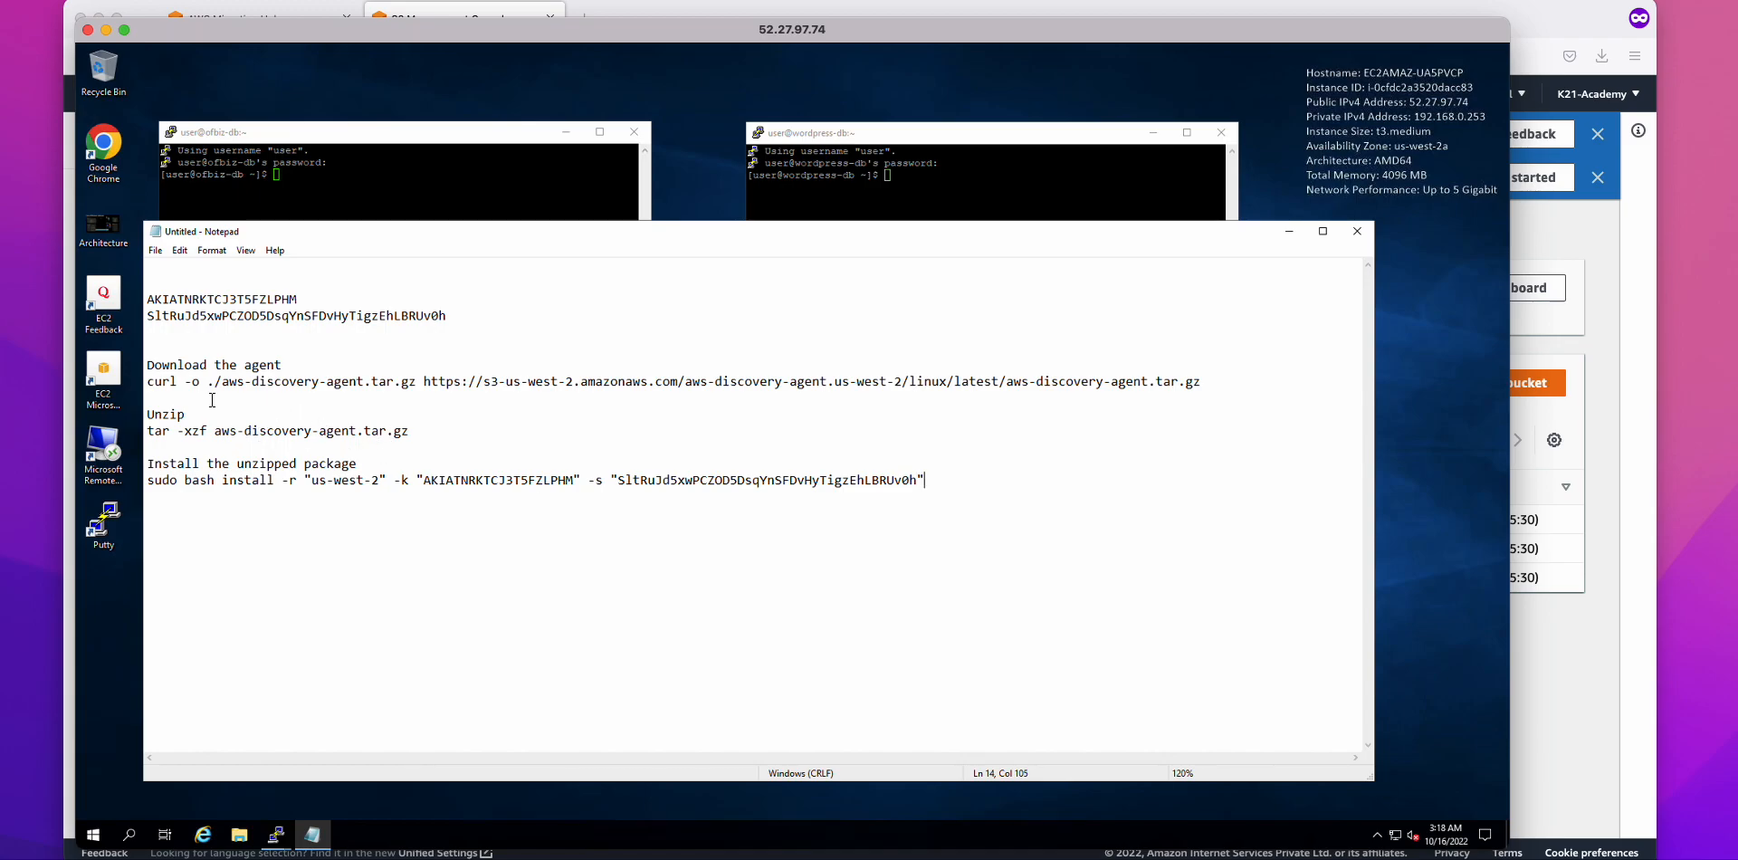
# Step: Copy the full curl download command line
pyautogui.moveTo(1202, 381); pyautogui.dragTo(151, 389)
pyautogui.rightClick(313, 381)
pyautogui.click(351, 427)
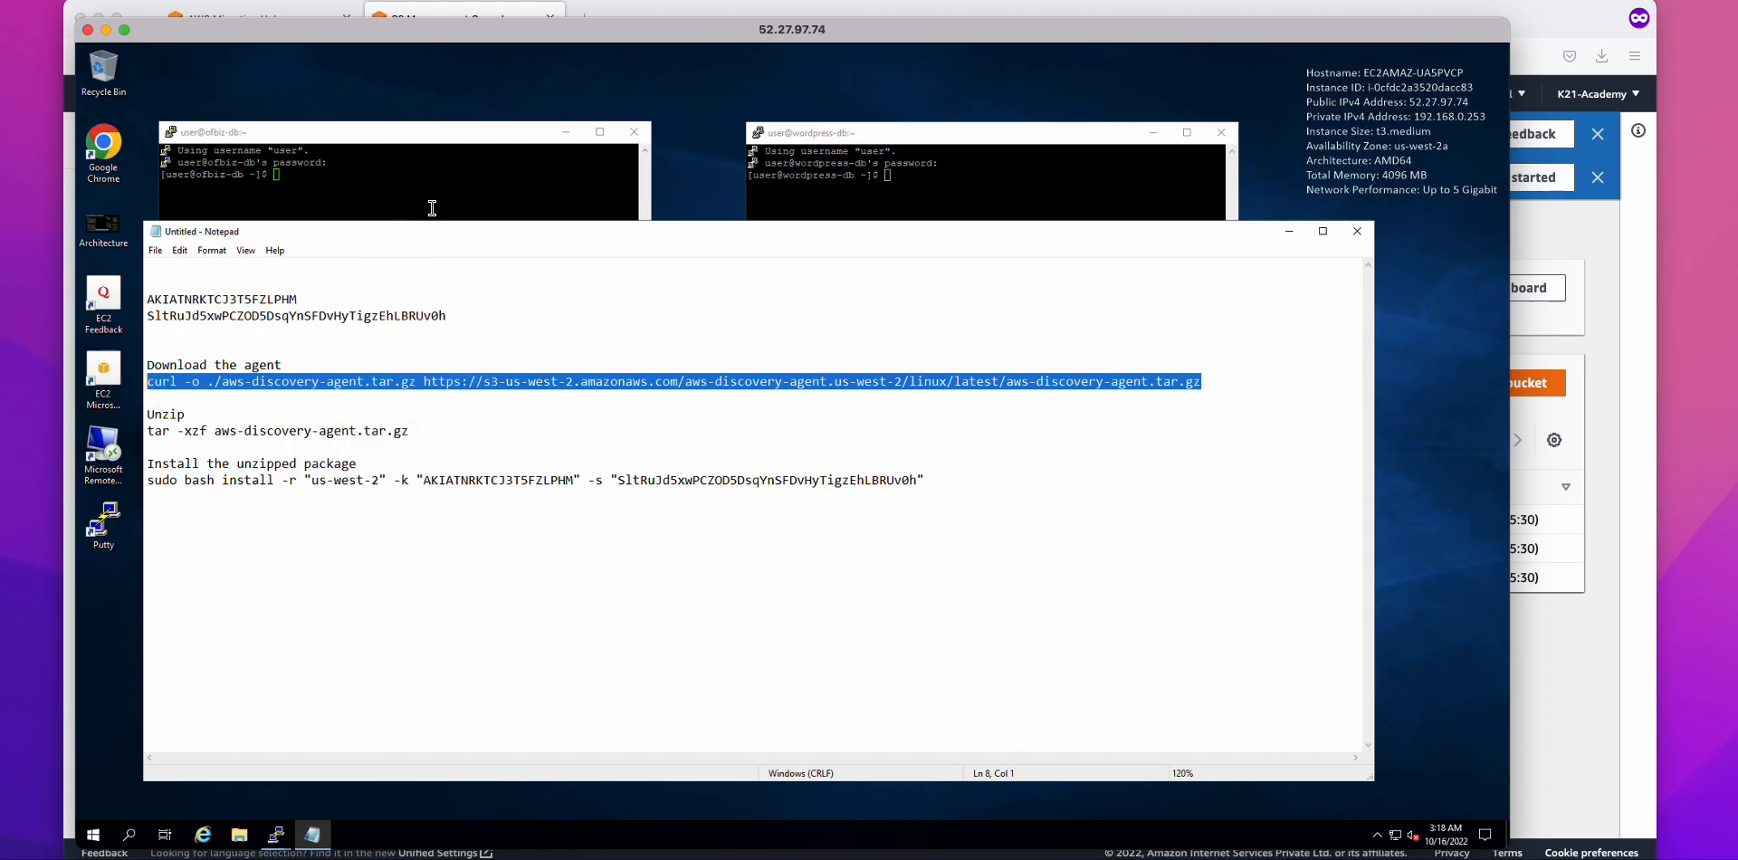
# Step: Run the copied curl command in the ofbiz-db, wordpress-db, ofbiz-web and wordpress-web terminals
pyautogui.click(1289, 230)
pyautogui.click(401, 246)
pyautogui.rightClick(401, 246)
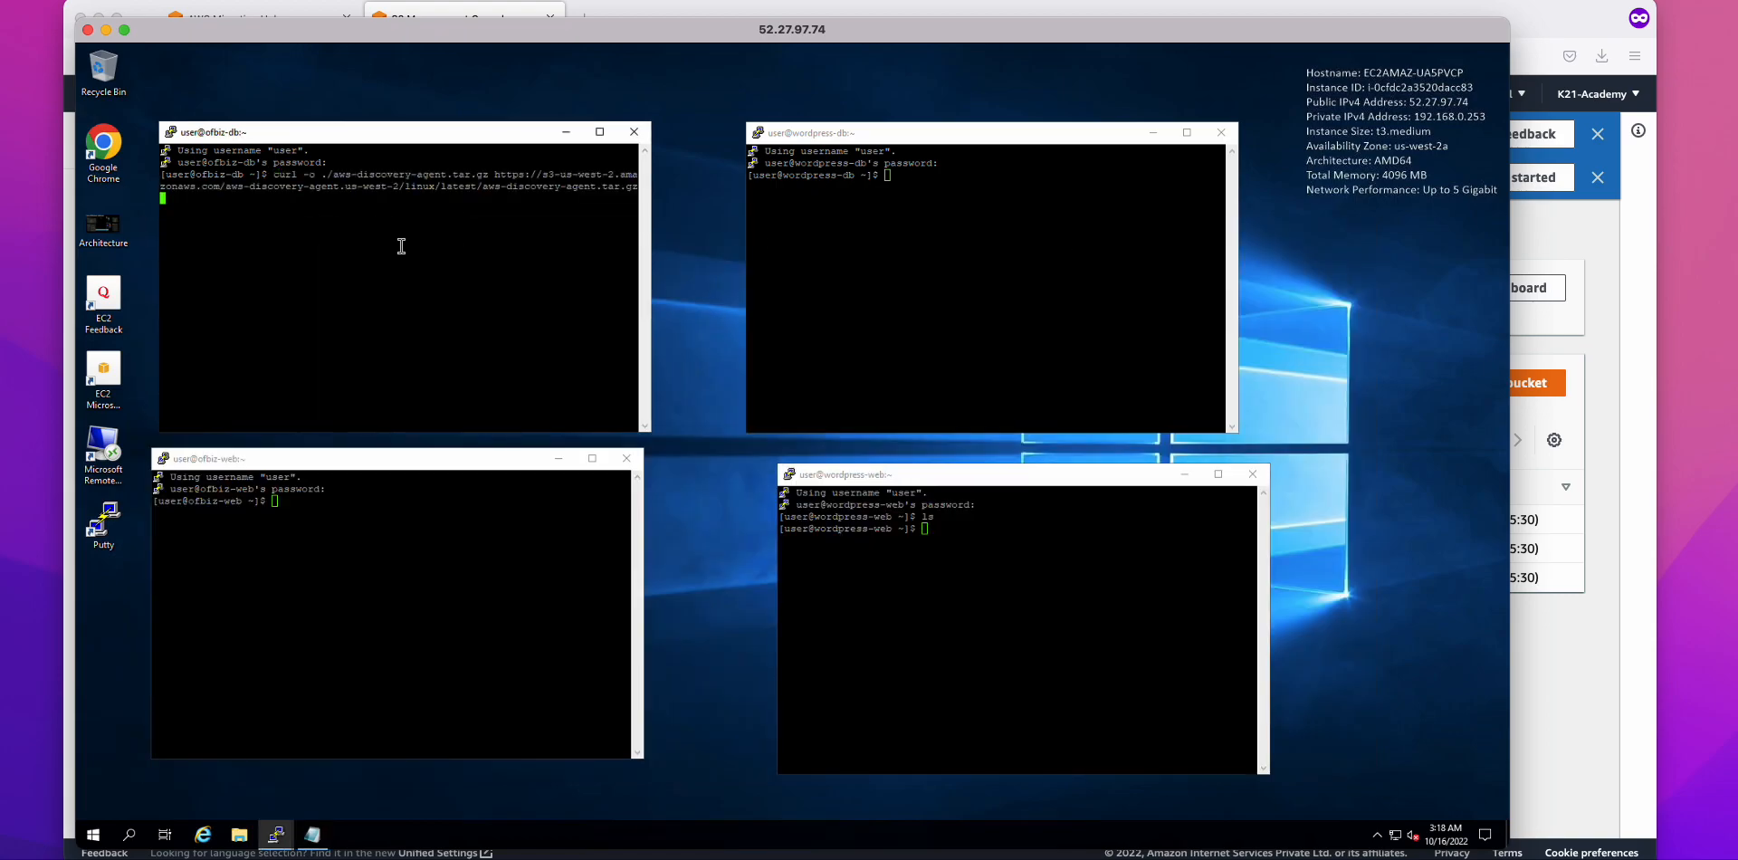
pyautogui.click(874, 272)
pyautogui.rightClick(874, 272)
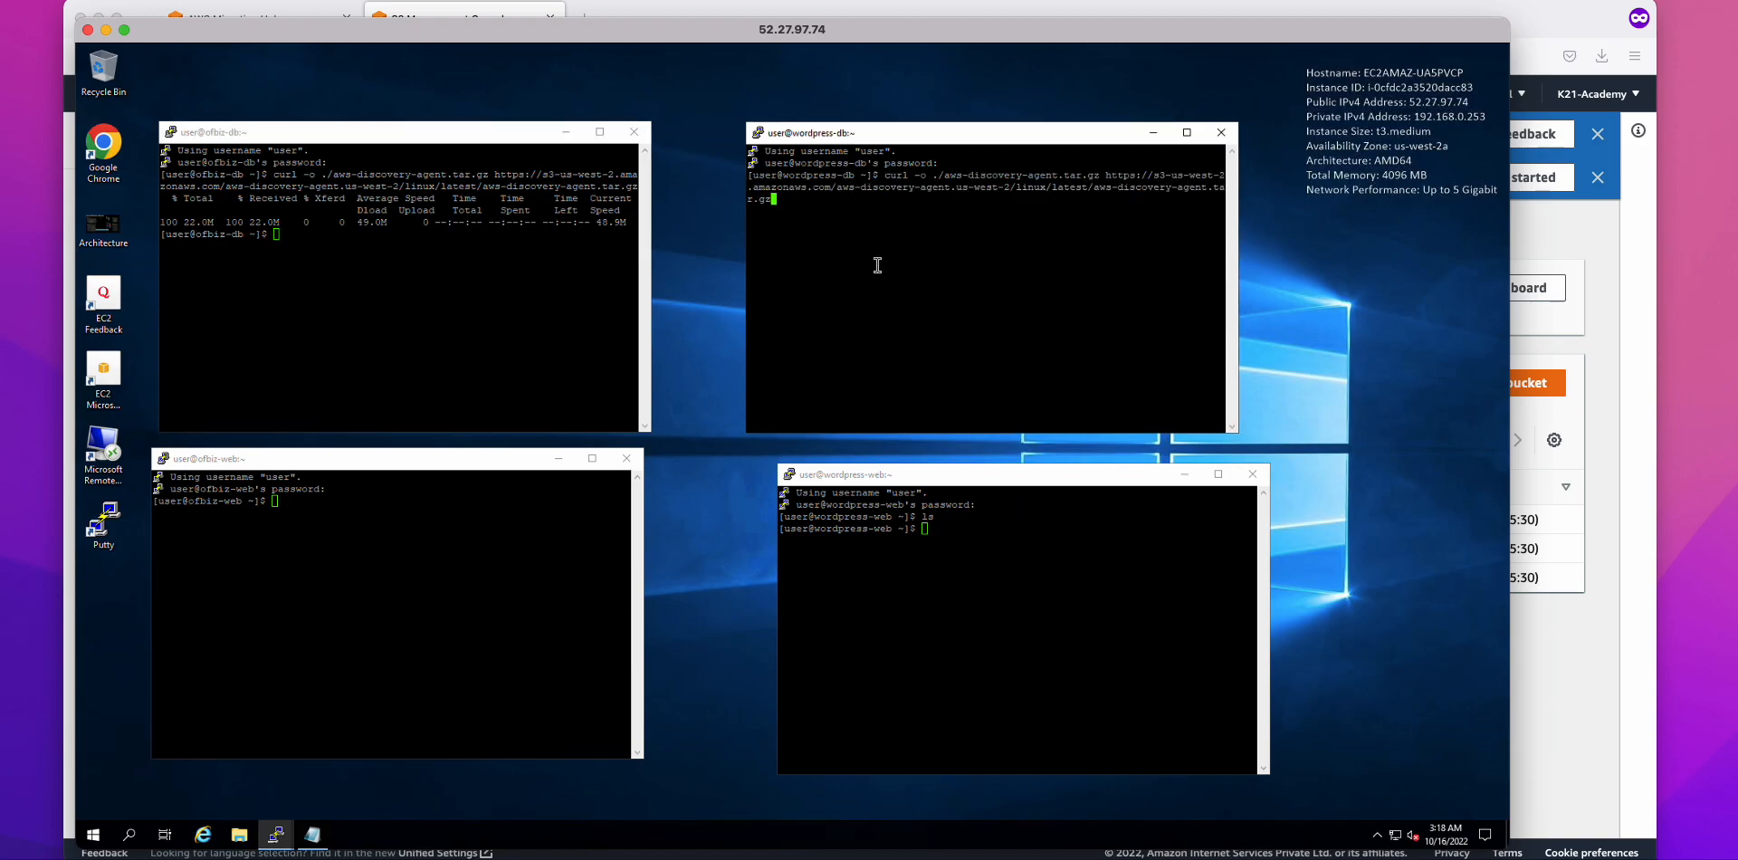
pyautogui.click(460, 499)
pyautogui.rightClick(461, 499)
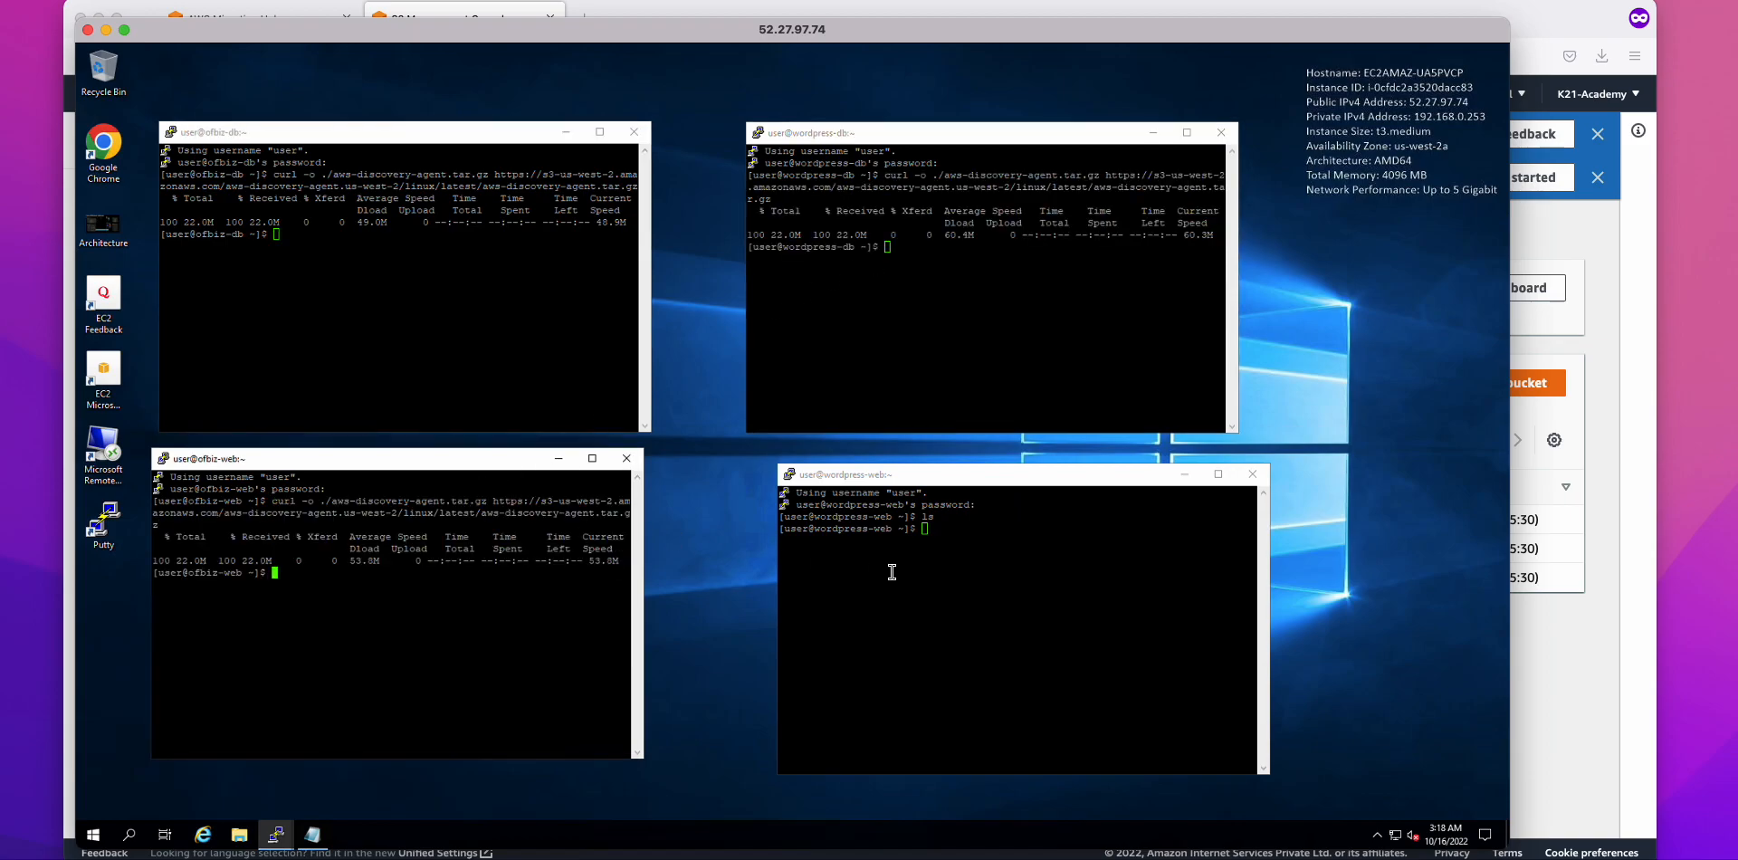
pyautogui.click(888, 573)
pyautogui.rightClick(888, 573)
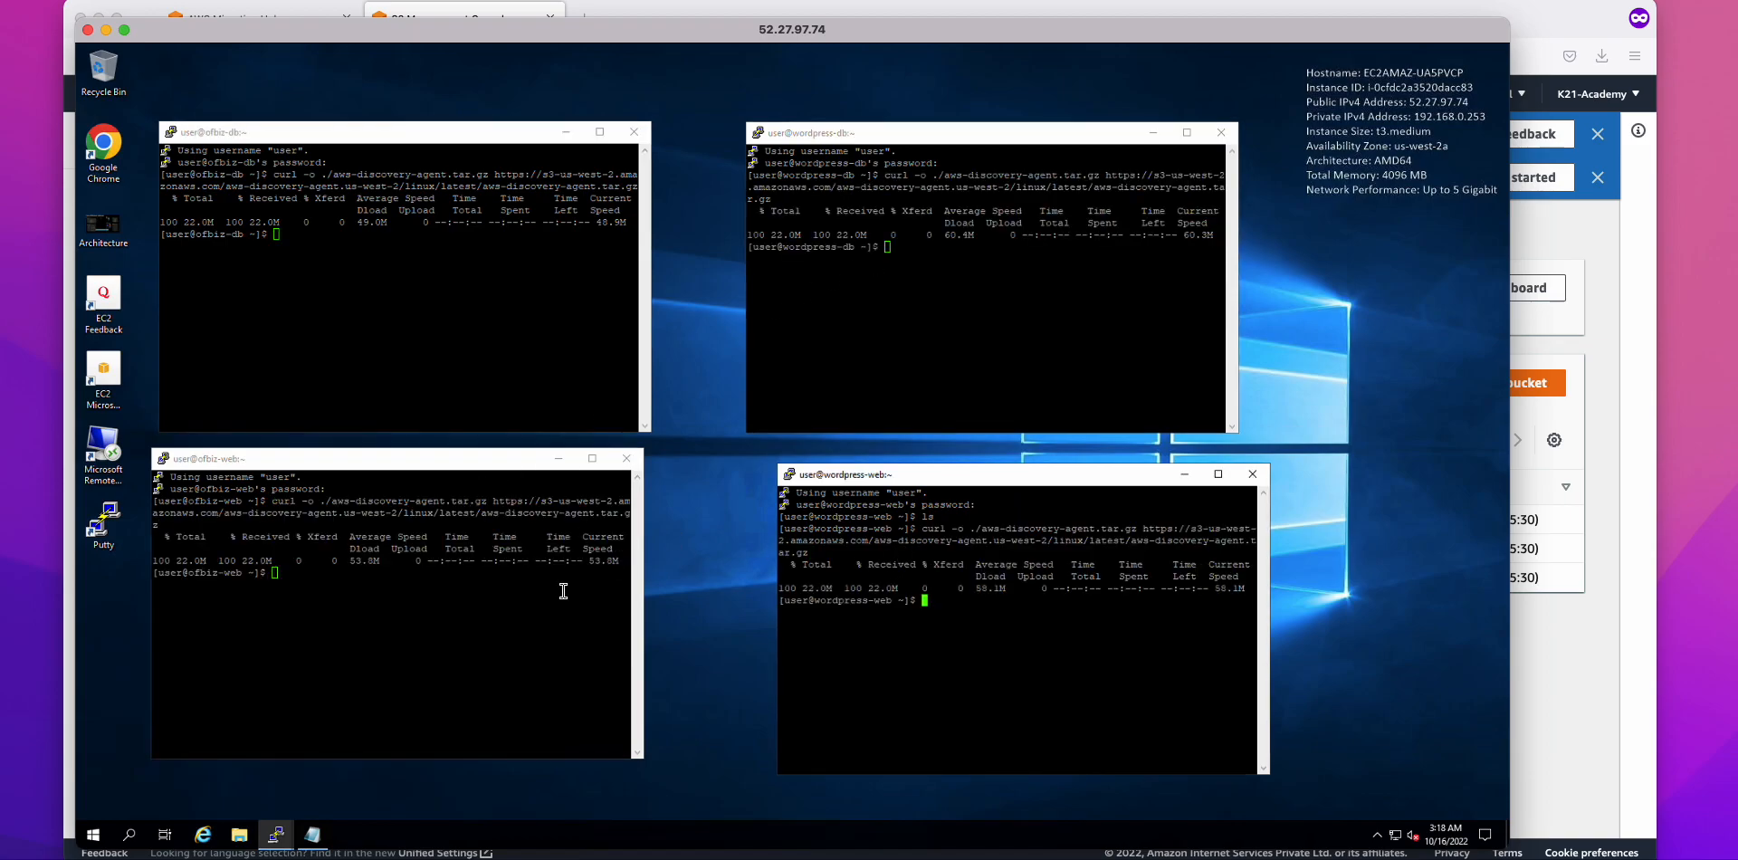
pyautogui.click(313, 833)
# Step: Copy the tar -xzf unpack line from Notepad and run it on ofbiz-db, wordpress-db, ofbiz-web and wordpress-web
pyautogui.moveTo(409, 431); pyautogui.dragTo(100, 434)
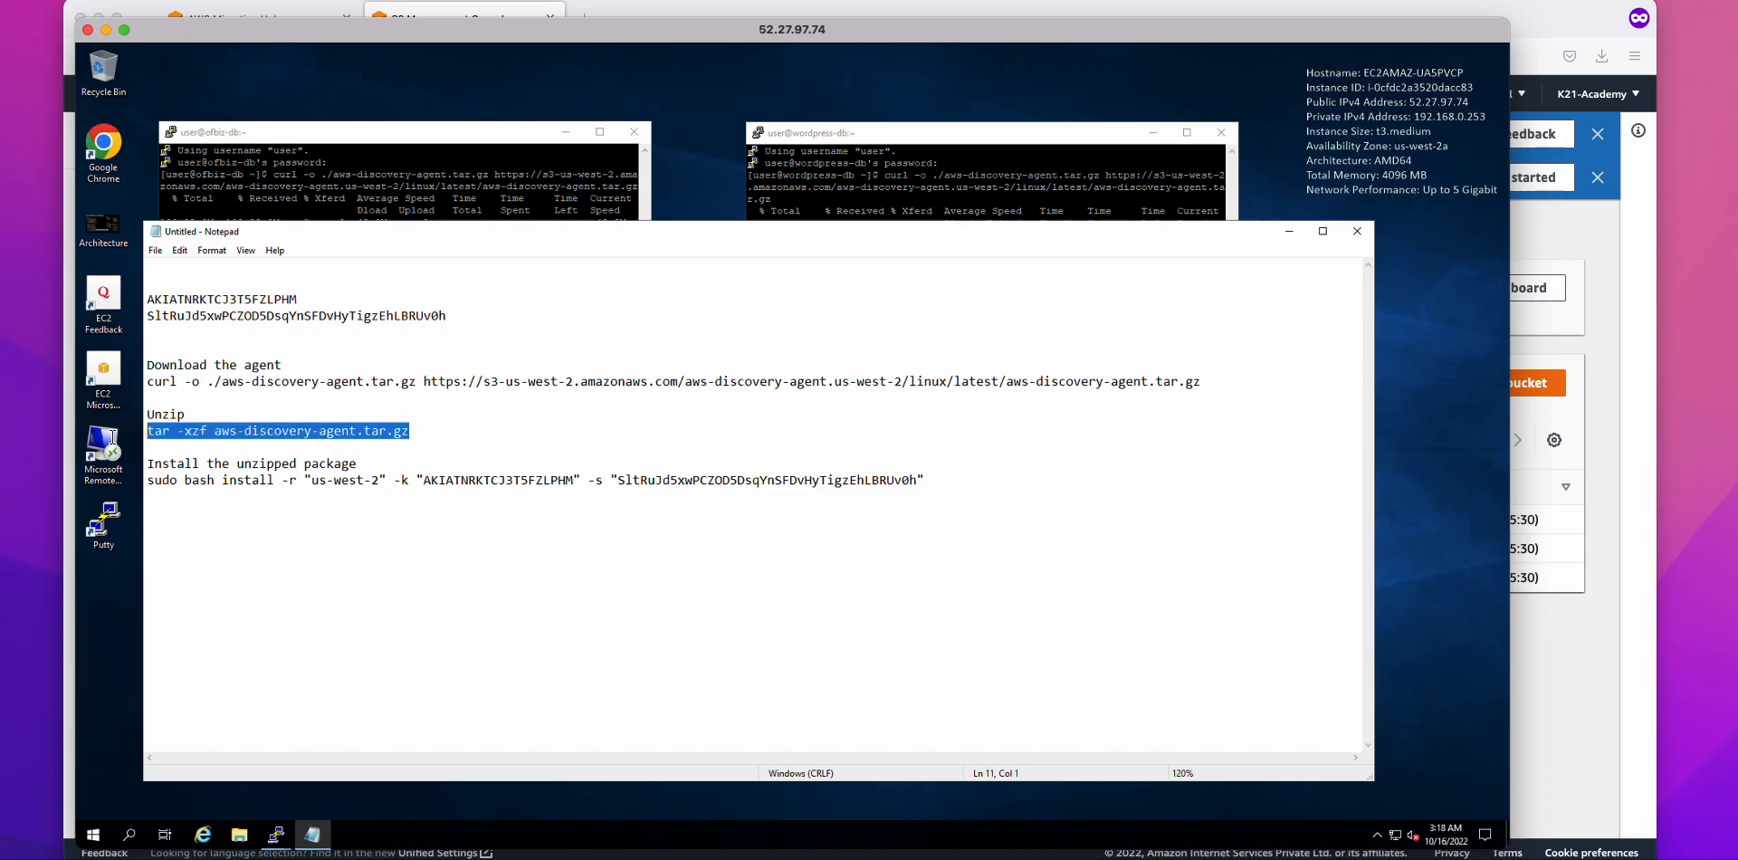
pyautogui.rightClick(168, 436)
pyautogui.click(203, 487)
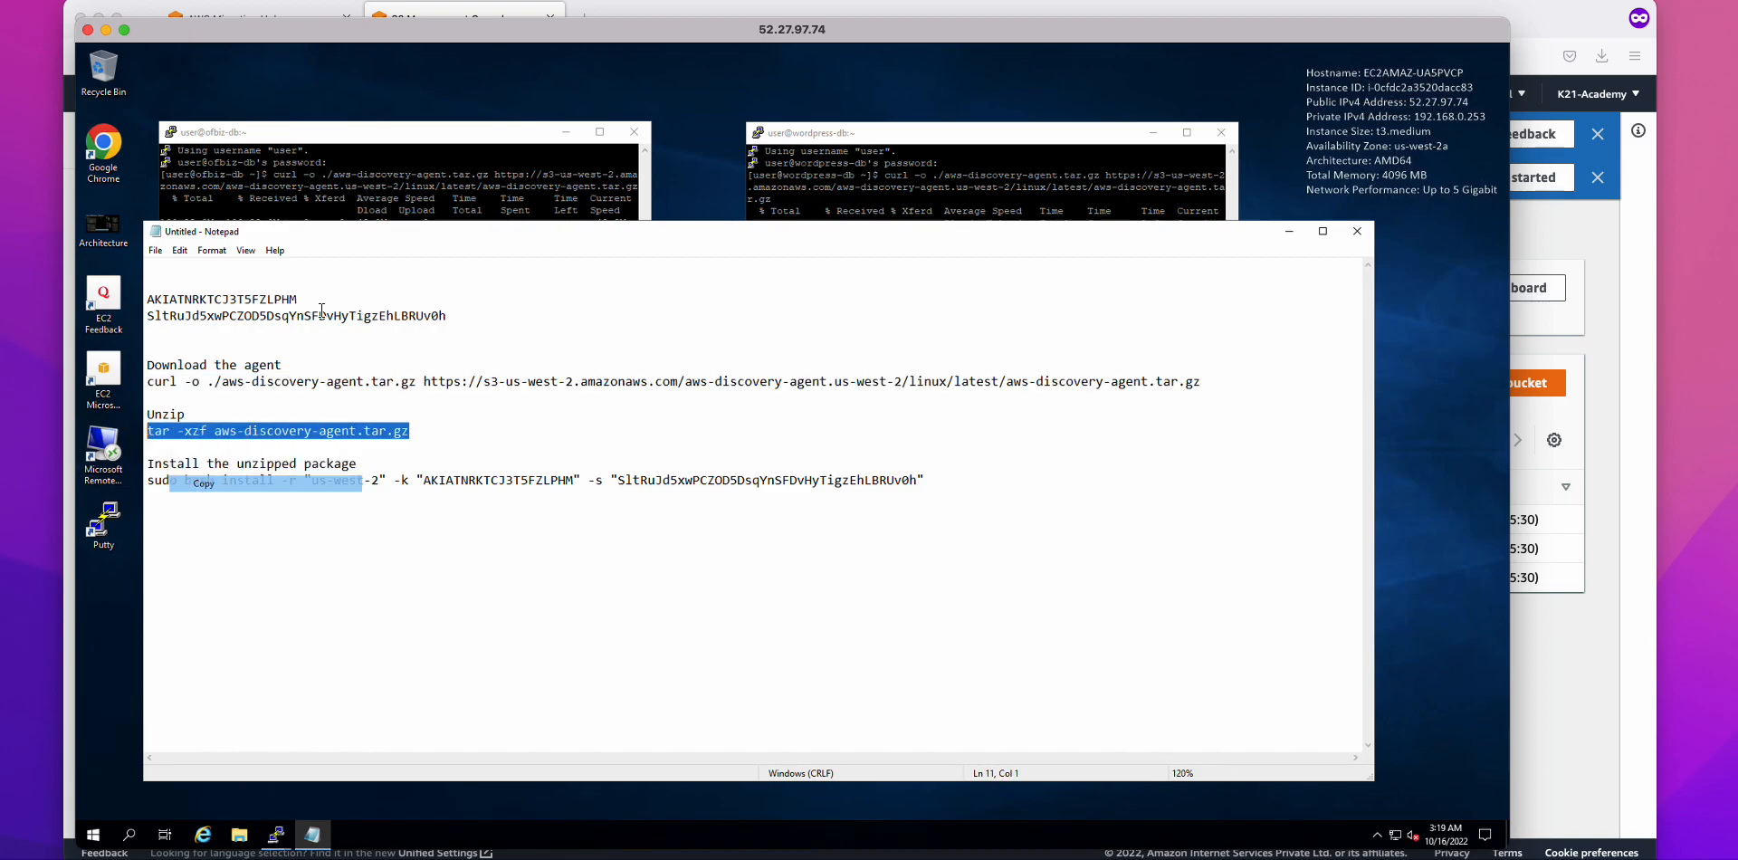
pyautogui.click(1288, 231)
pyautogui.rightClick(435, 290)
pyautogui.press('Return')
pyautogui.rightClick(902, 284)
pyautogui.press('Return')
pyautogui.rightClick(427, 572)
pyautogui.press('Return')
pyautogui.rightClick(1010, 631)
pyautogui.press('Return')
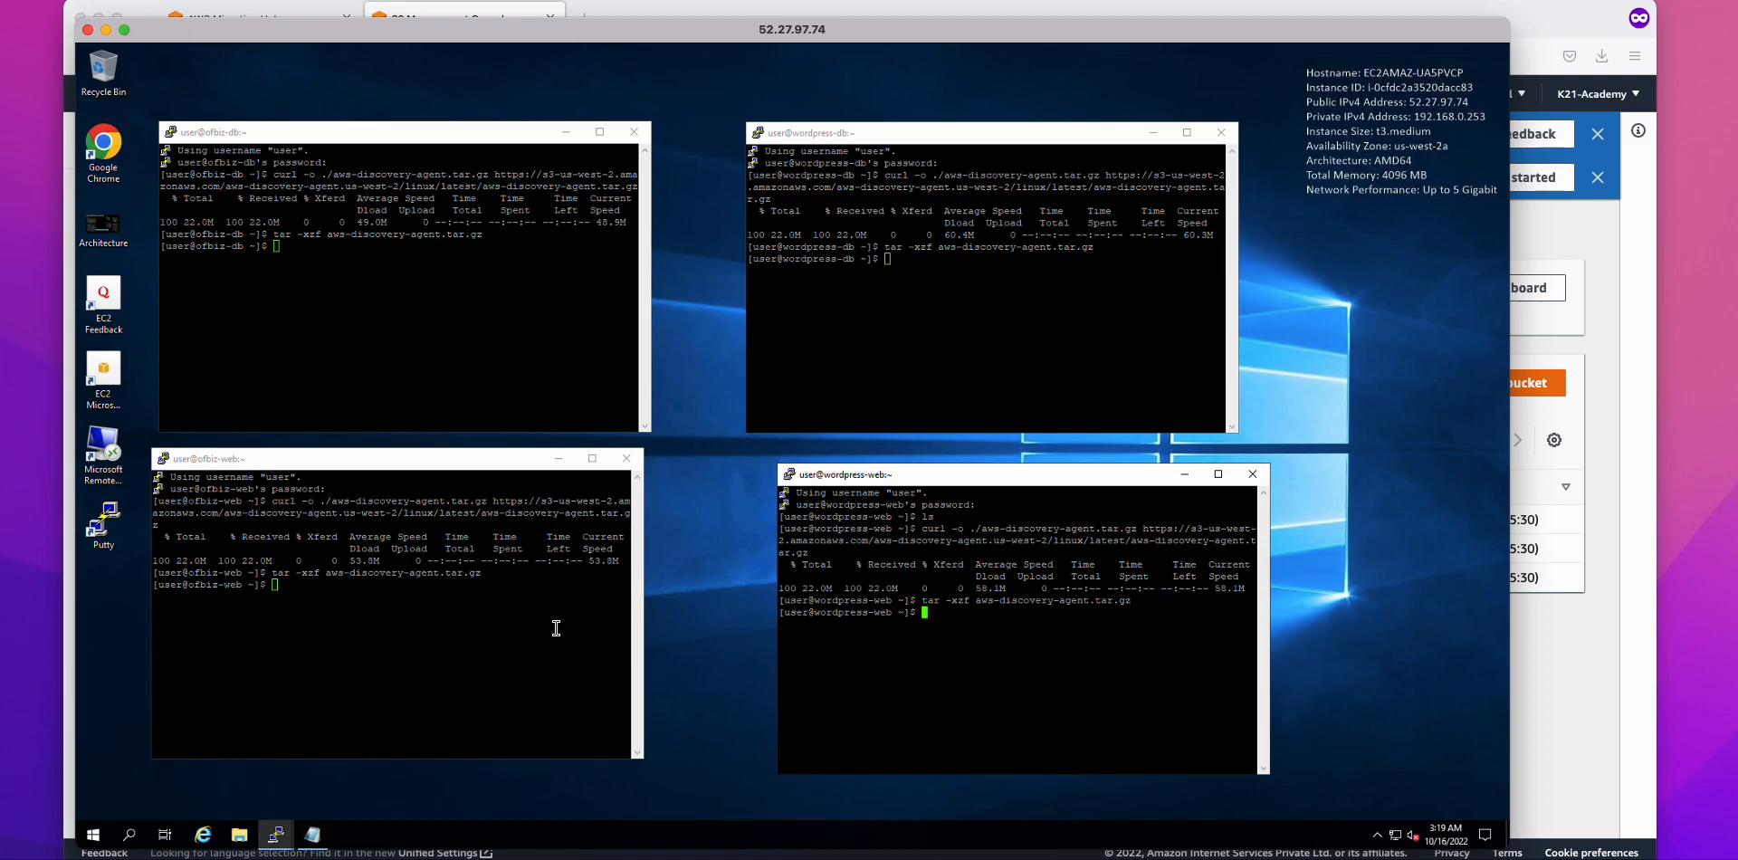
# Step: Bring Notepad back and select the sudo install command line
pyautogui.click(318, 835)
pyautogui.moveTo(926, 480); pyautogui.dragTo(136, 482)
pyautogui.rightClick(214, 481)
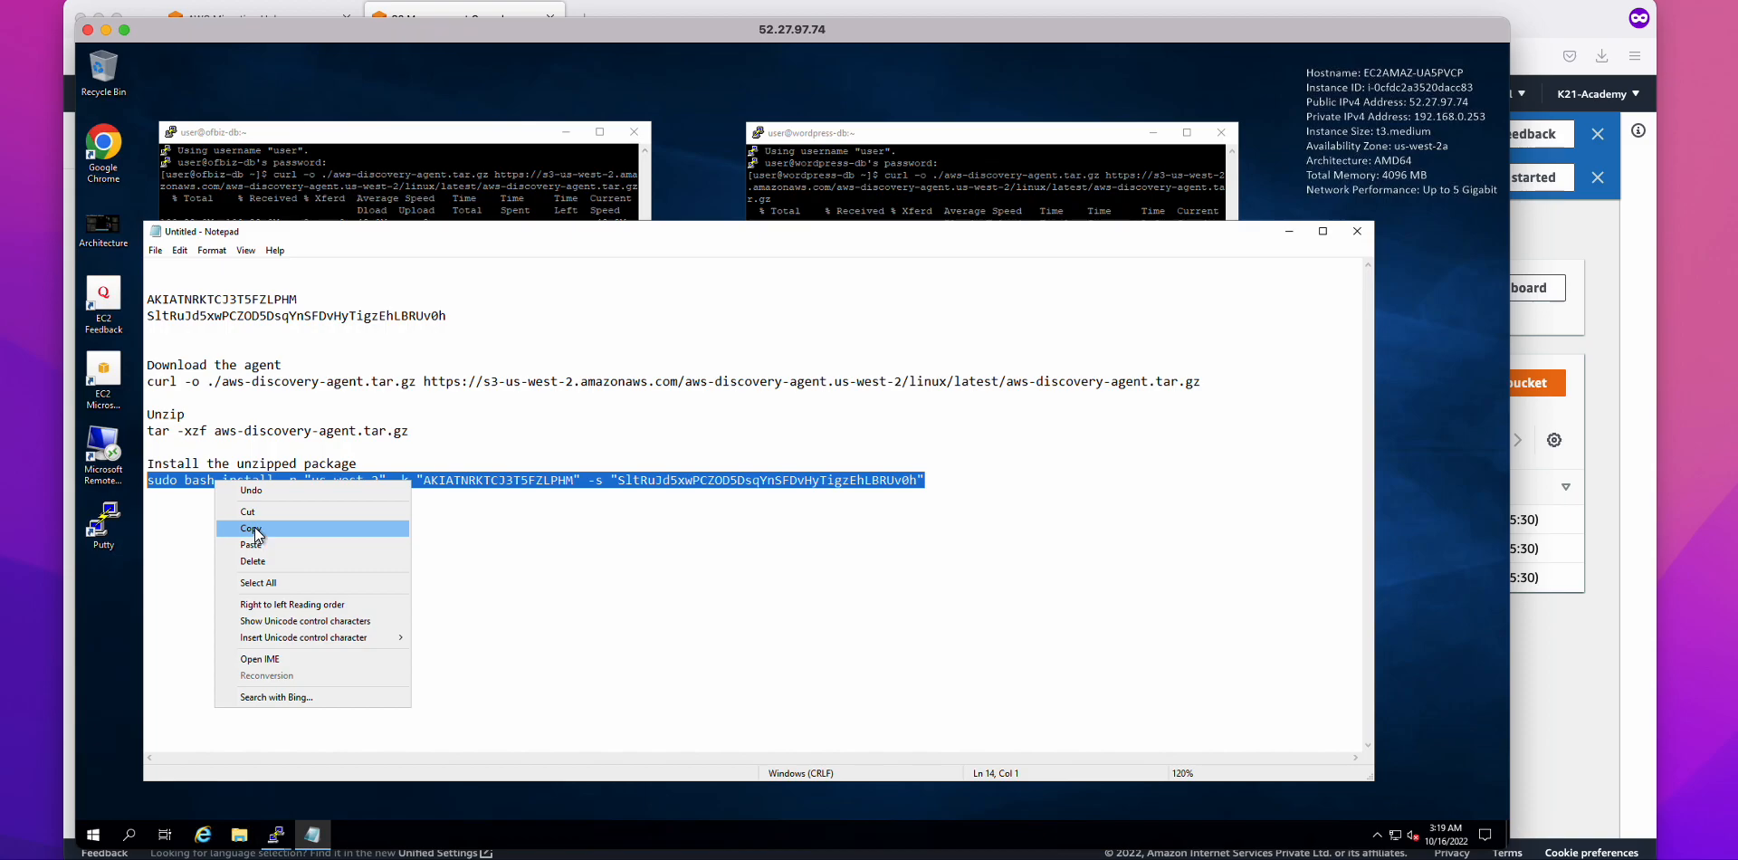
# Step: Copy the sudo install command and run it in all four server terminals
pyautogui.click(251, 528)
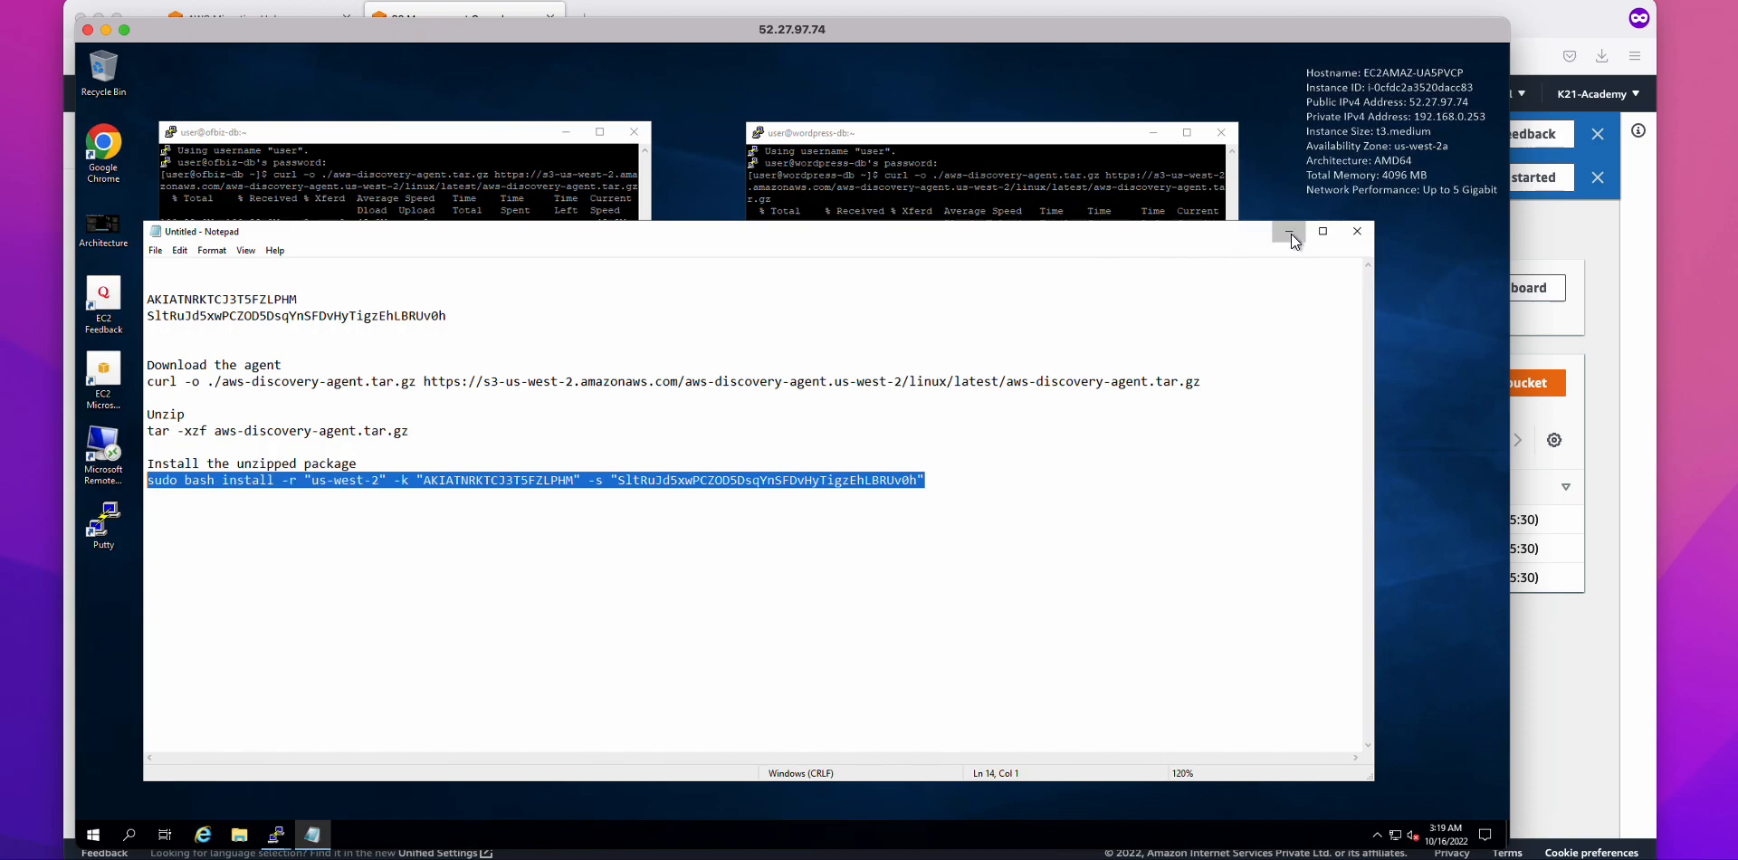
pyautogui.click(1291, 233)
pyautogui.rightClick(441, 339)
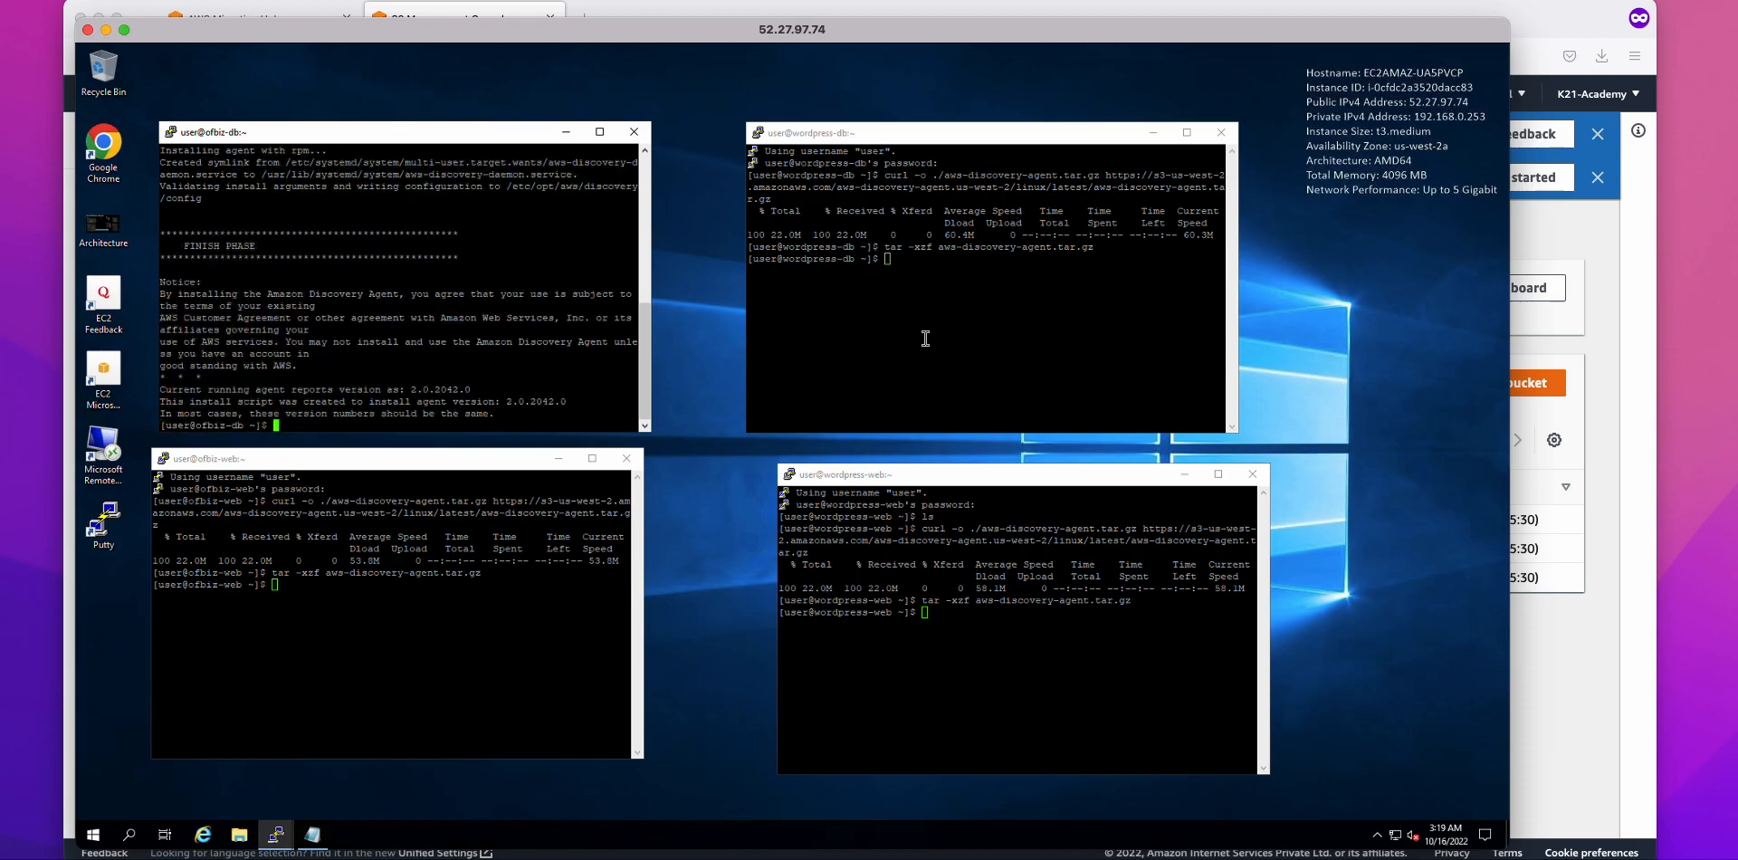
pyautogui.rightClick(926, 338)
pyautogui.rightClick(615, 597)
pyautogui.press('Return')
pyautogui.rightClick(940, 653)
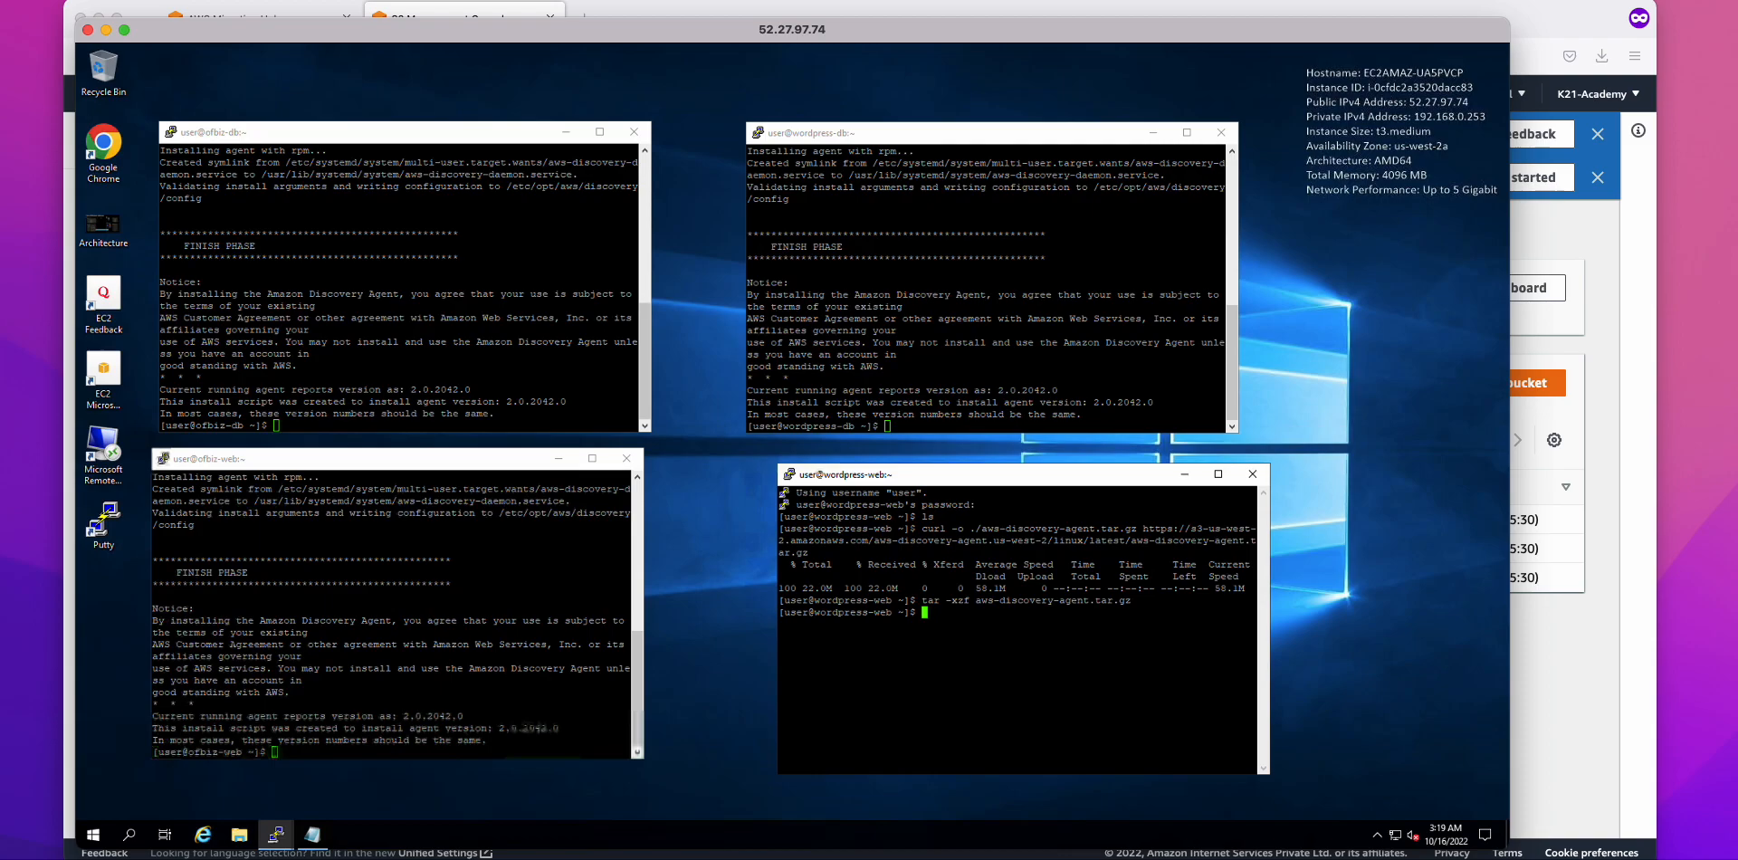
pyautogui.press('Return')
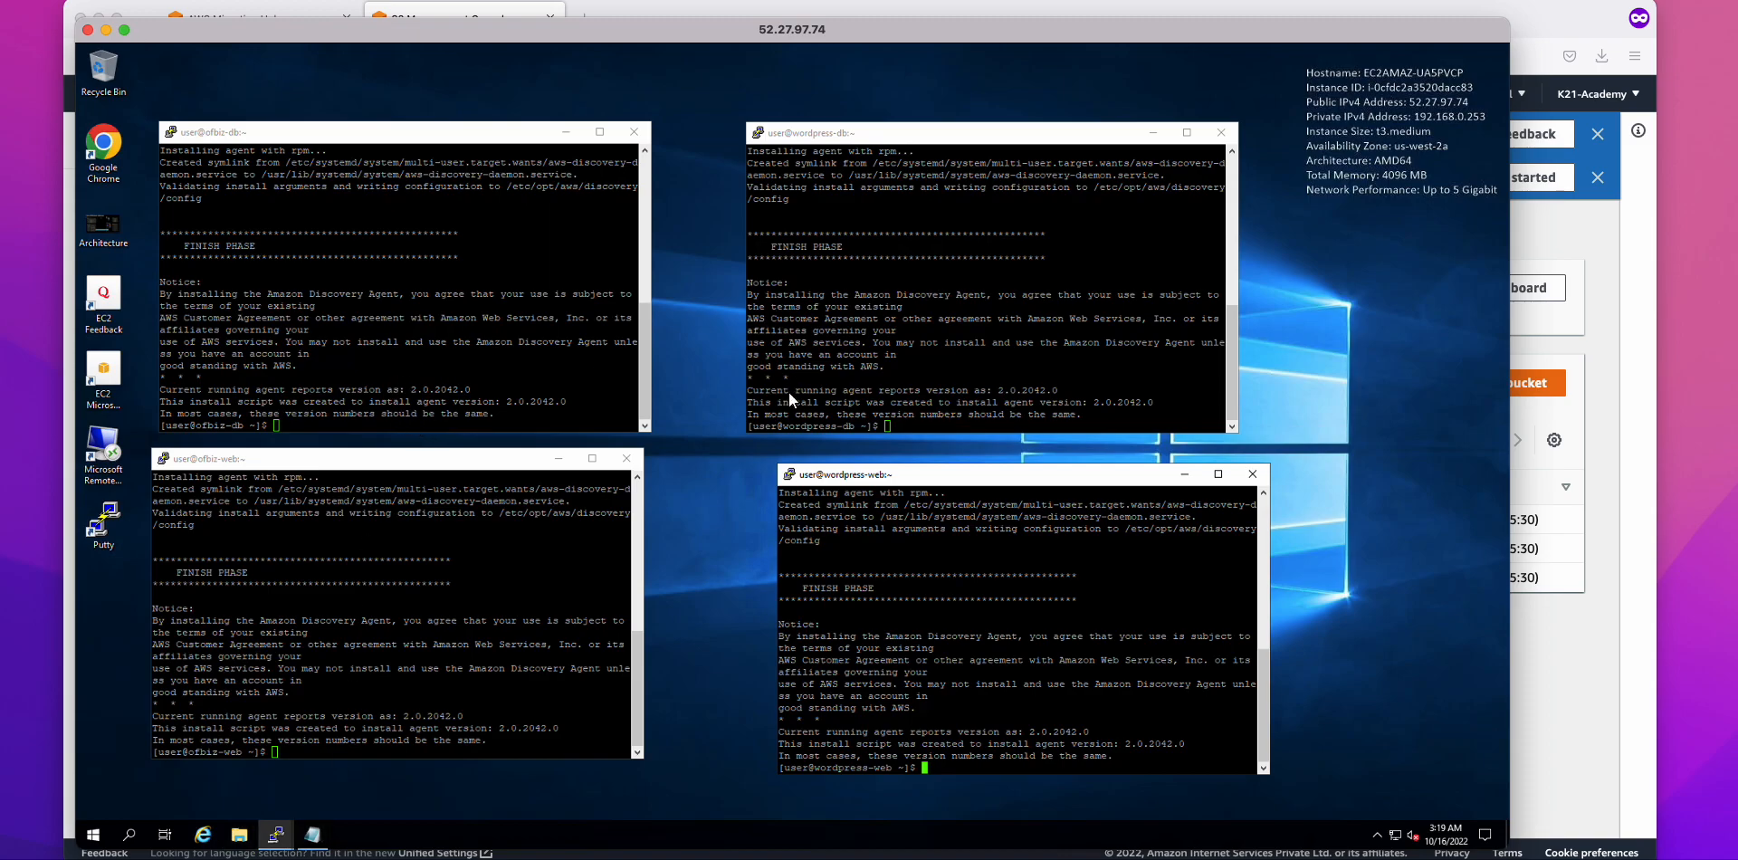
# Step: Nudge the wordpress-web terminal into place, restore Notepad and deselect the install line
pyautogui.moveTo(908, 479); pyautogui.dragTo(880, 477)
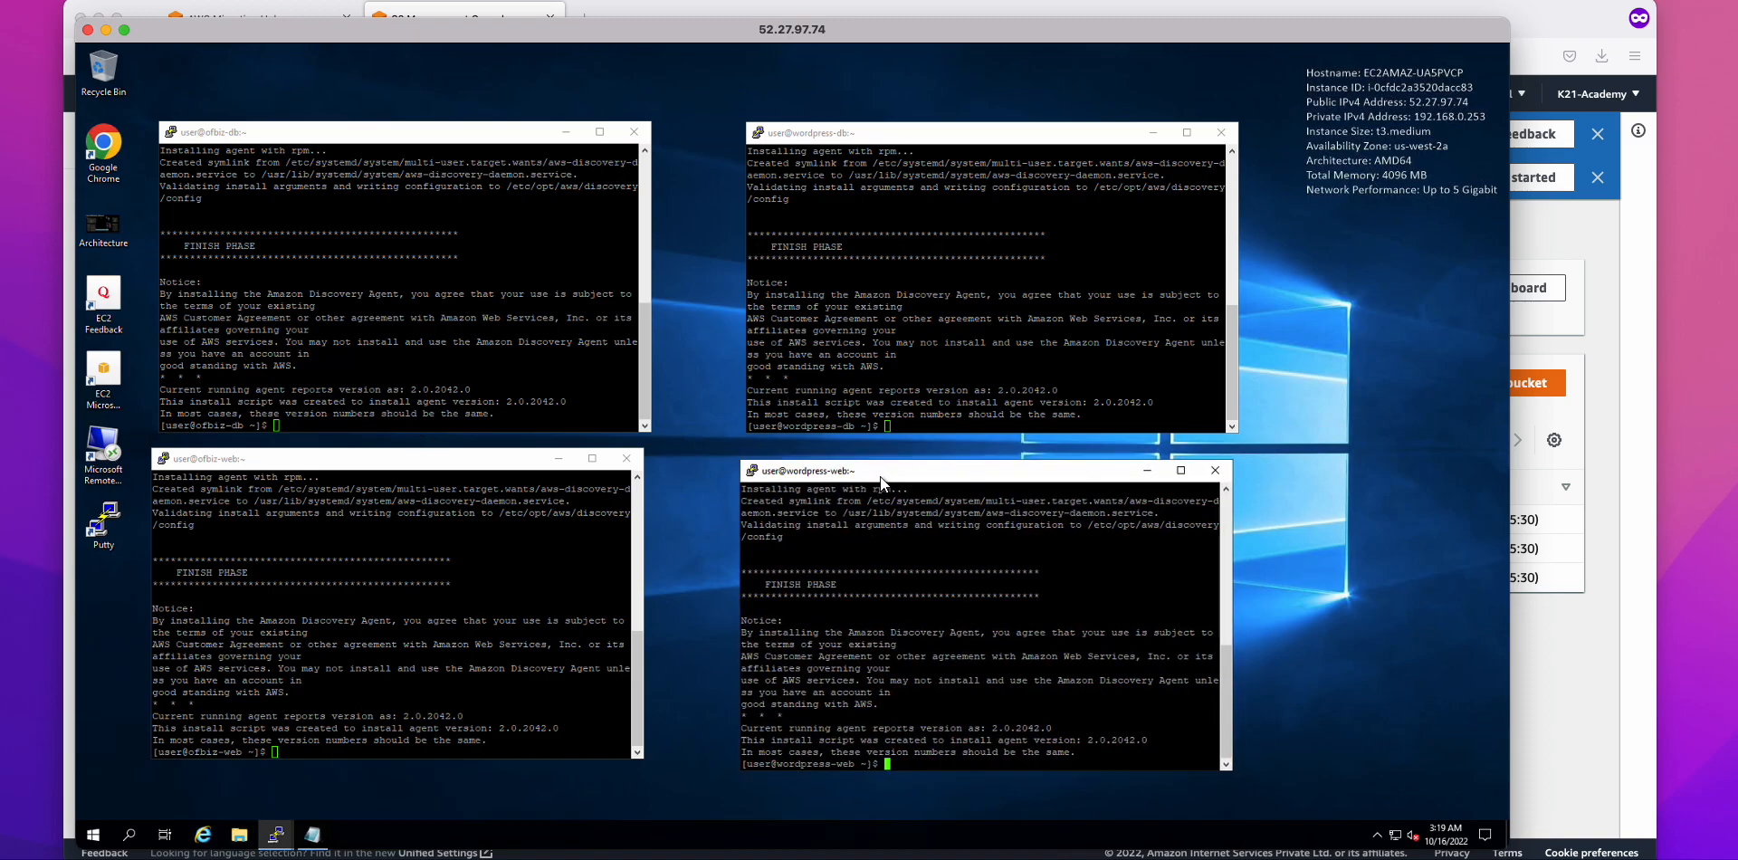
pyautogui.click(312, 834)
pyautogui.click(371, 479)
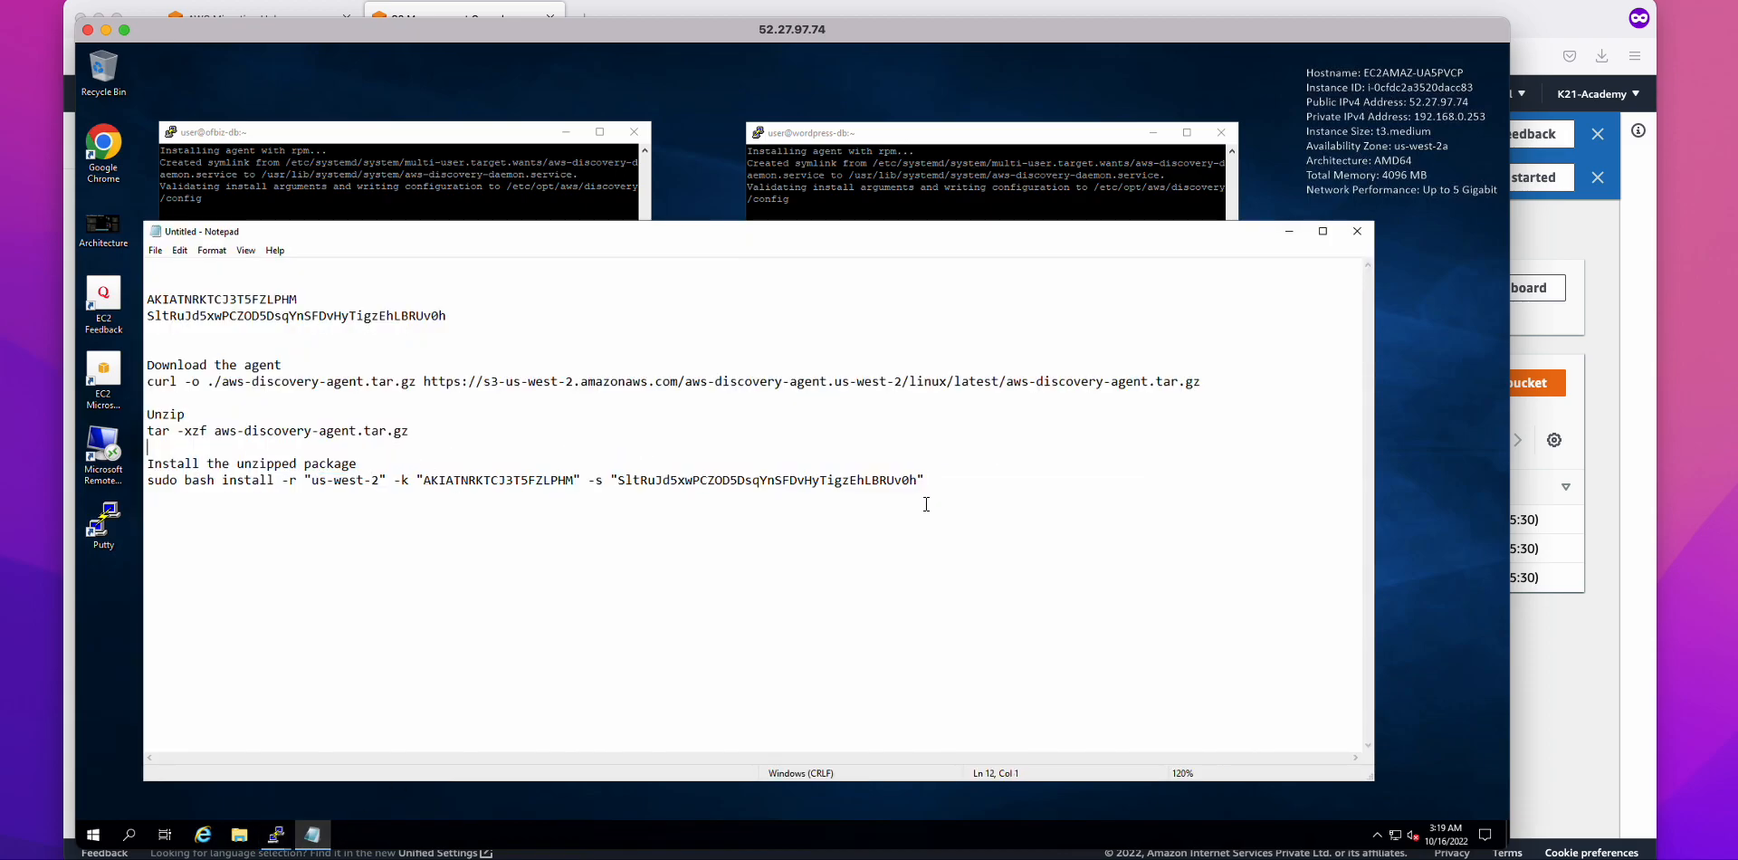
# Step: Select all six agent command lines in Notepad, then switch to the TextEdit notes
pyautogui.moveTo(925, 480); pyautogui.dragTo(72, 347)
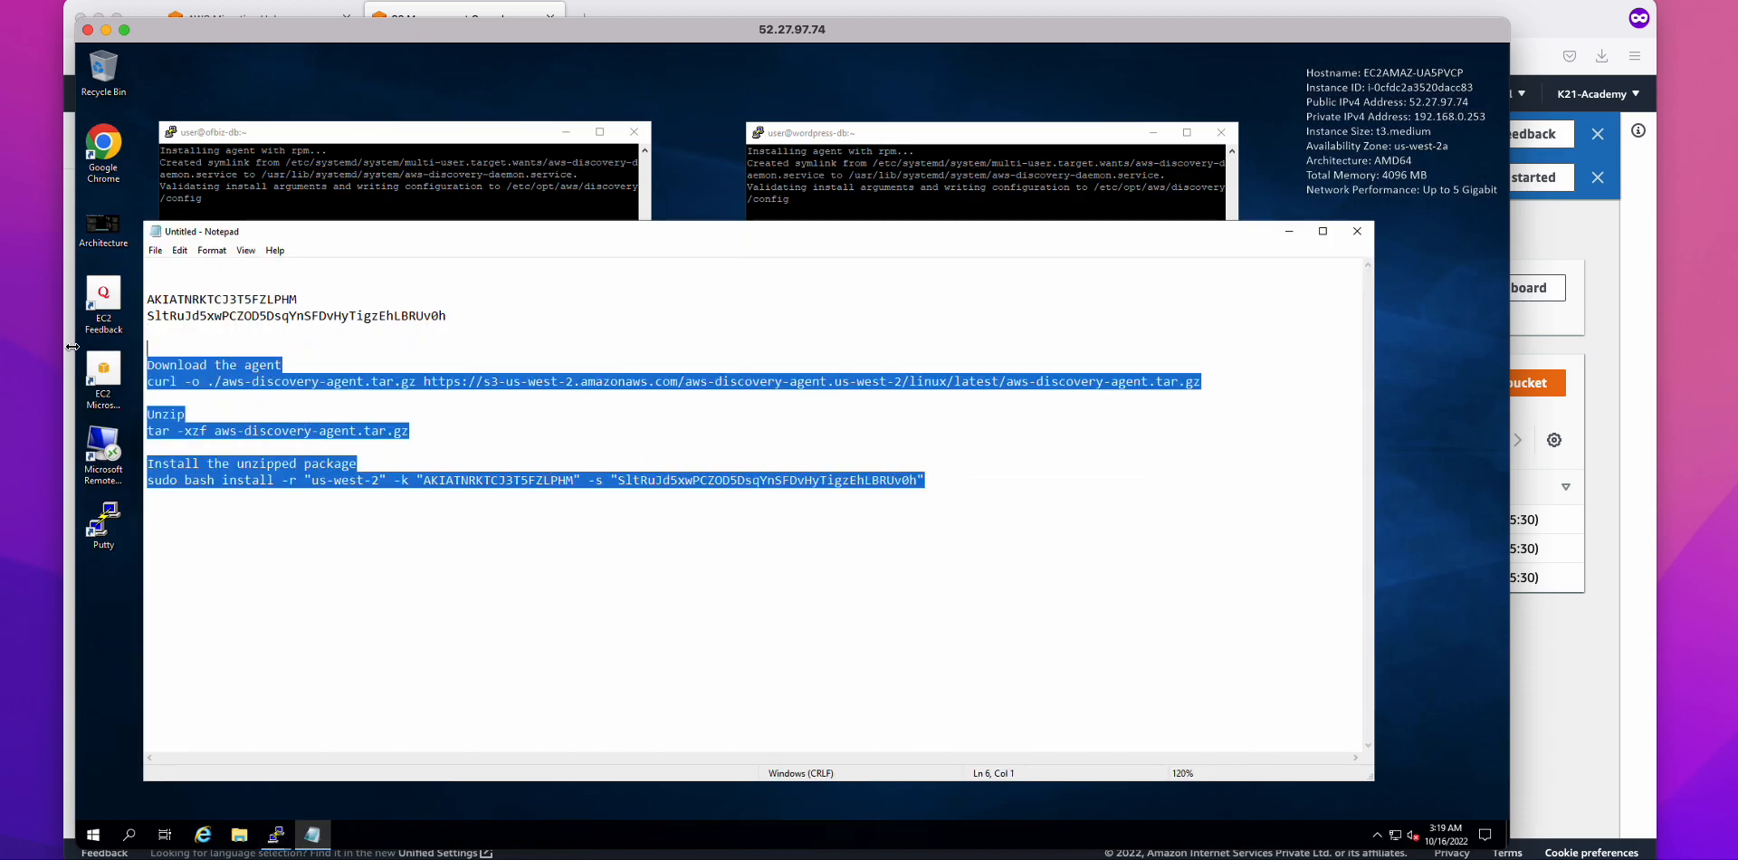
pyautogui.click(1285, 234)
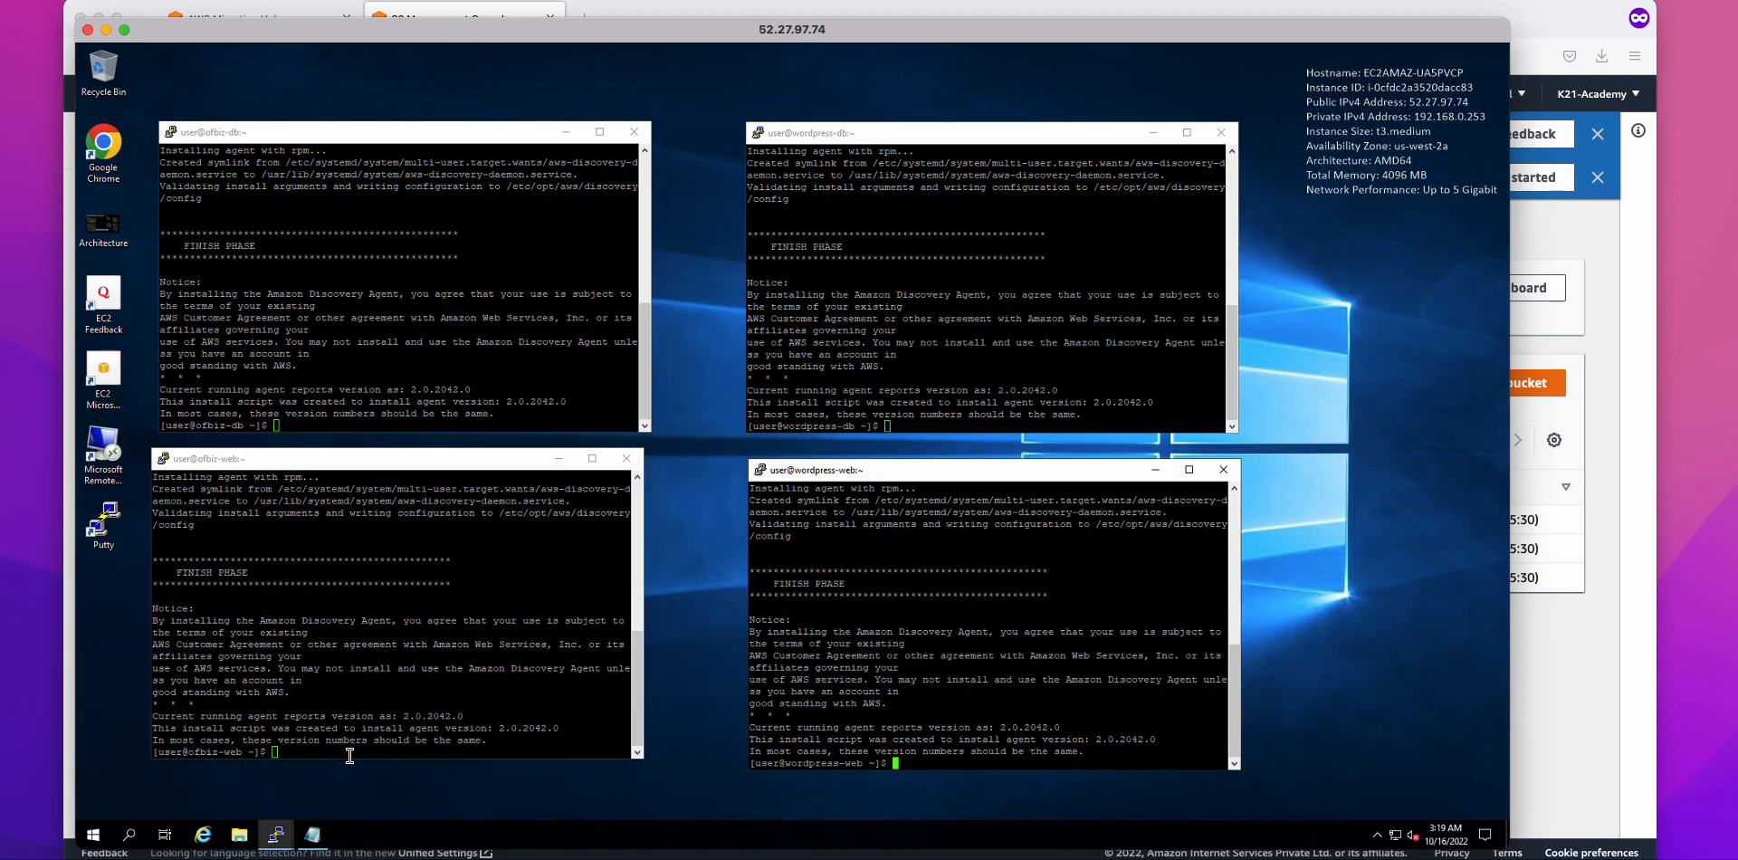
pyautogui.click(327, 839)
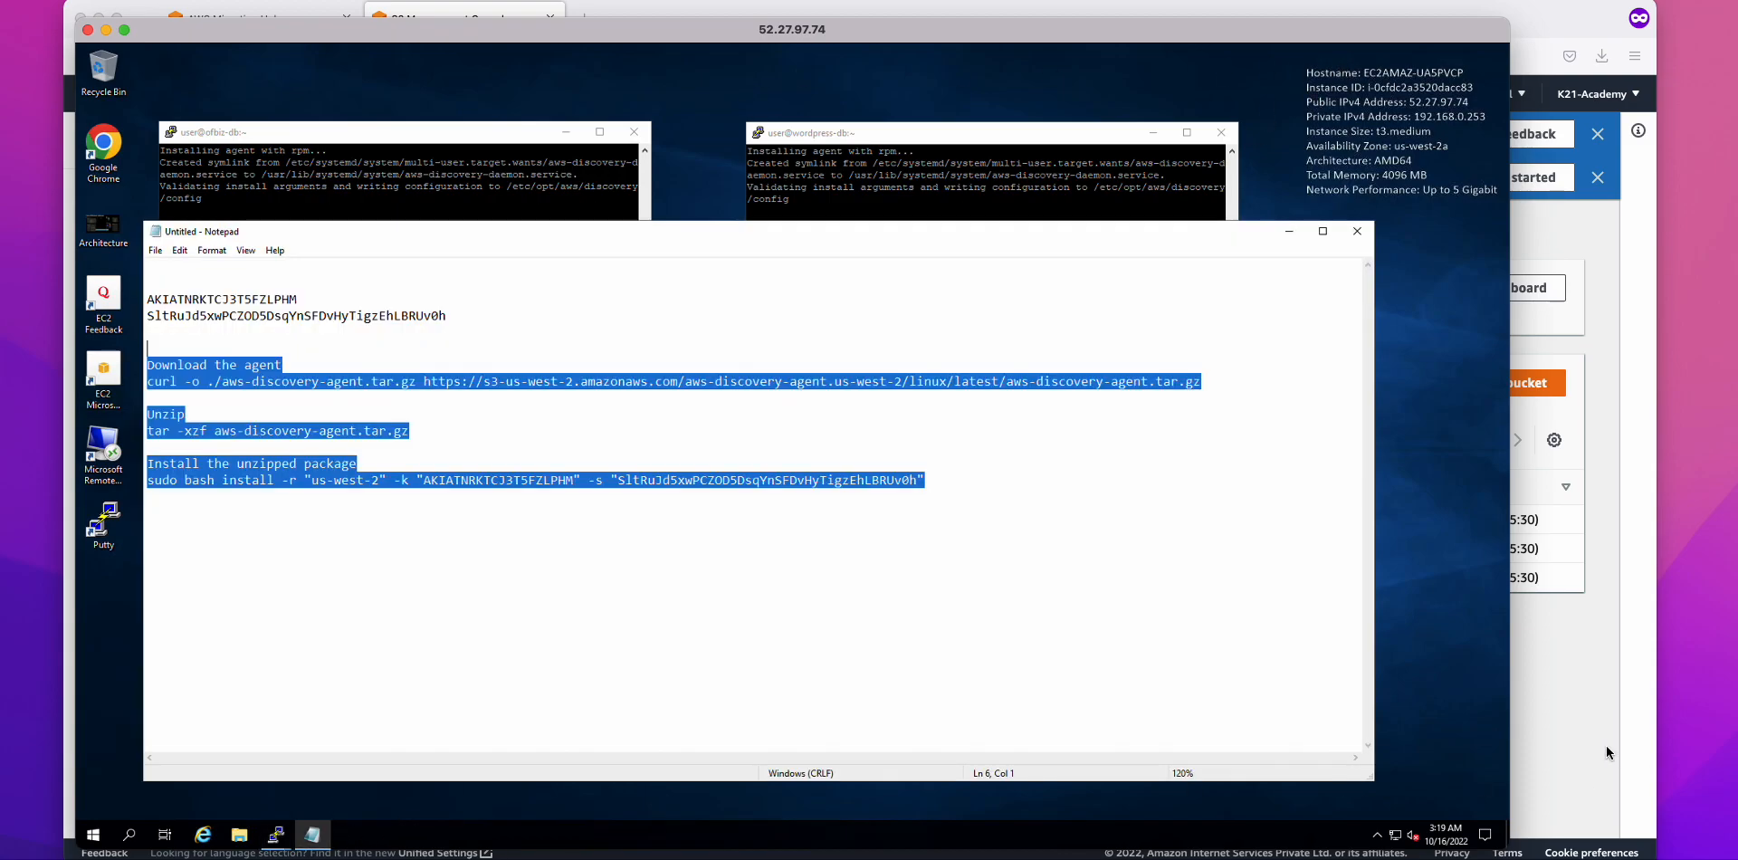
pyautogui.press('super+Tab')
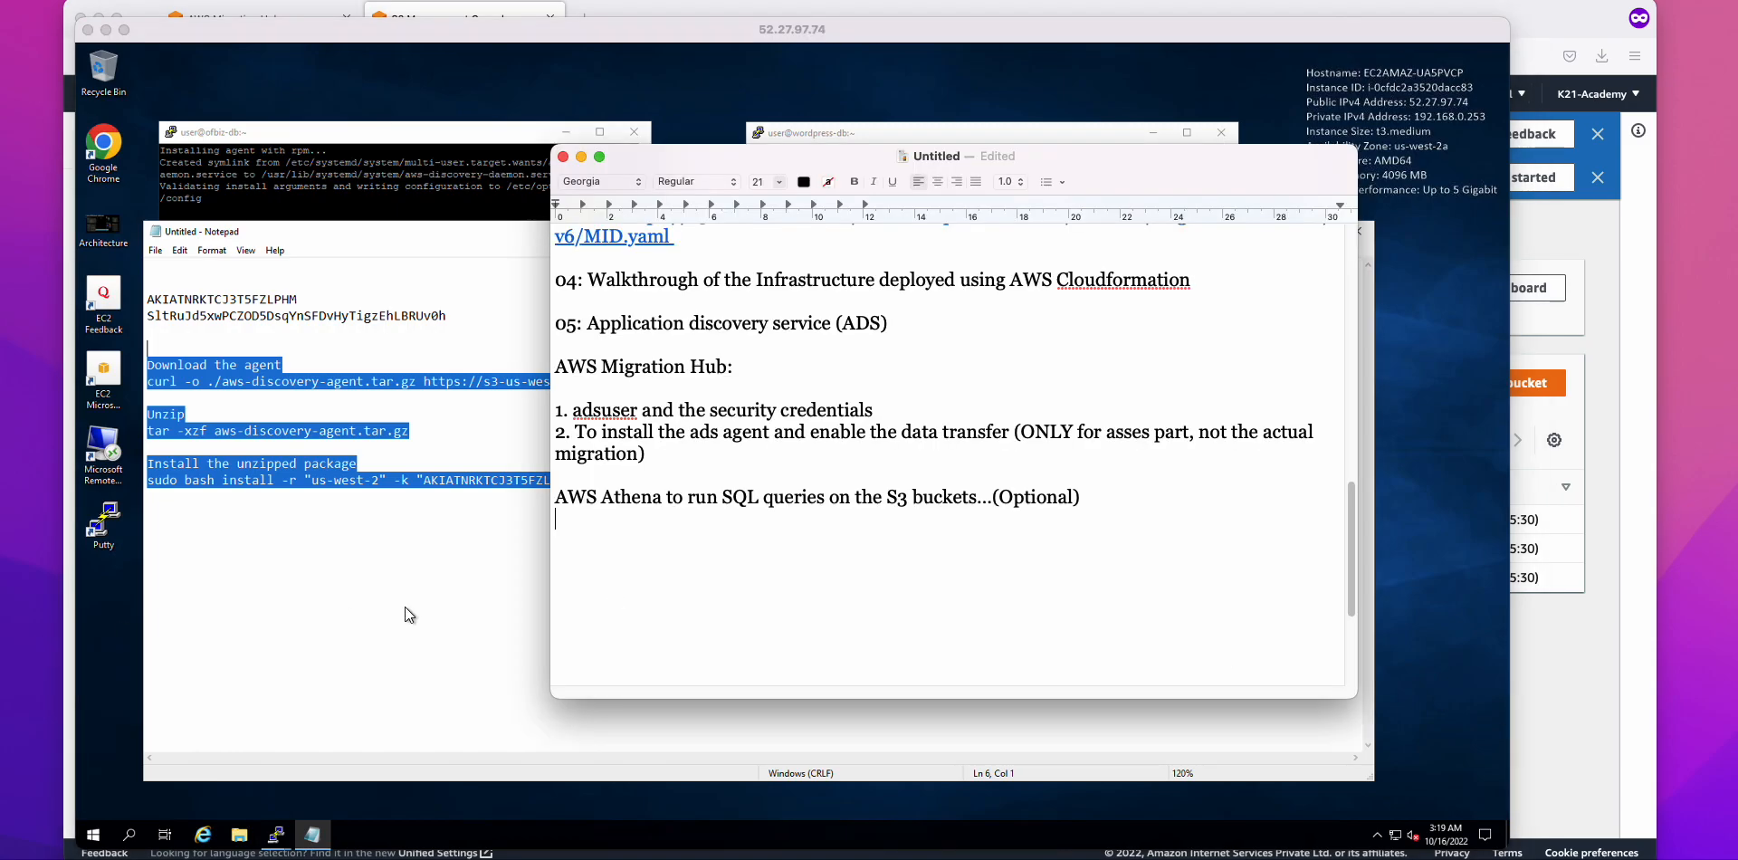
# Step: Add a 'To install the ADS:' section with the pasted commands, adding colons after 'Download the agent' and 'Unzip'
pyautogui.write('To install the ADS:')
pyautogui.press('super+v')
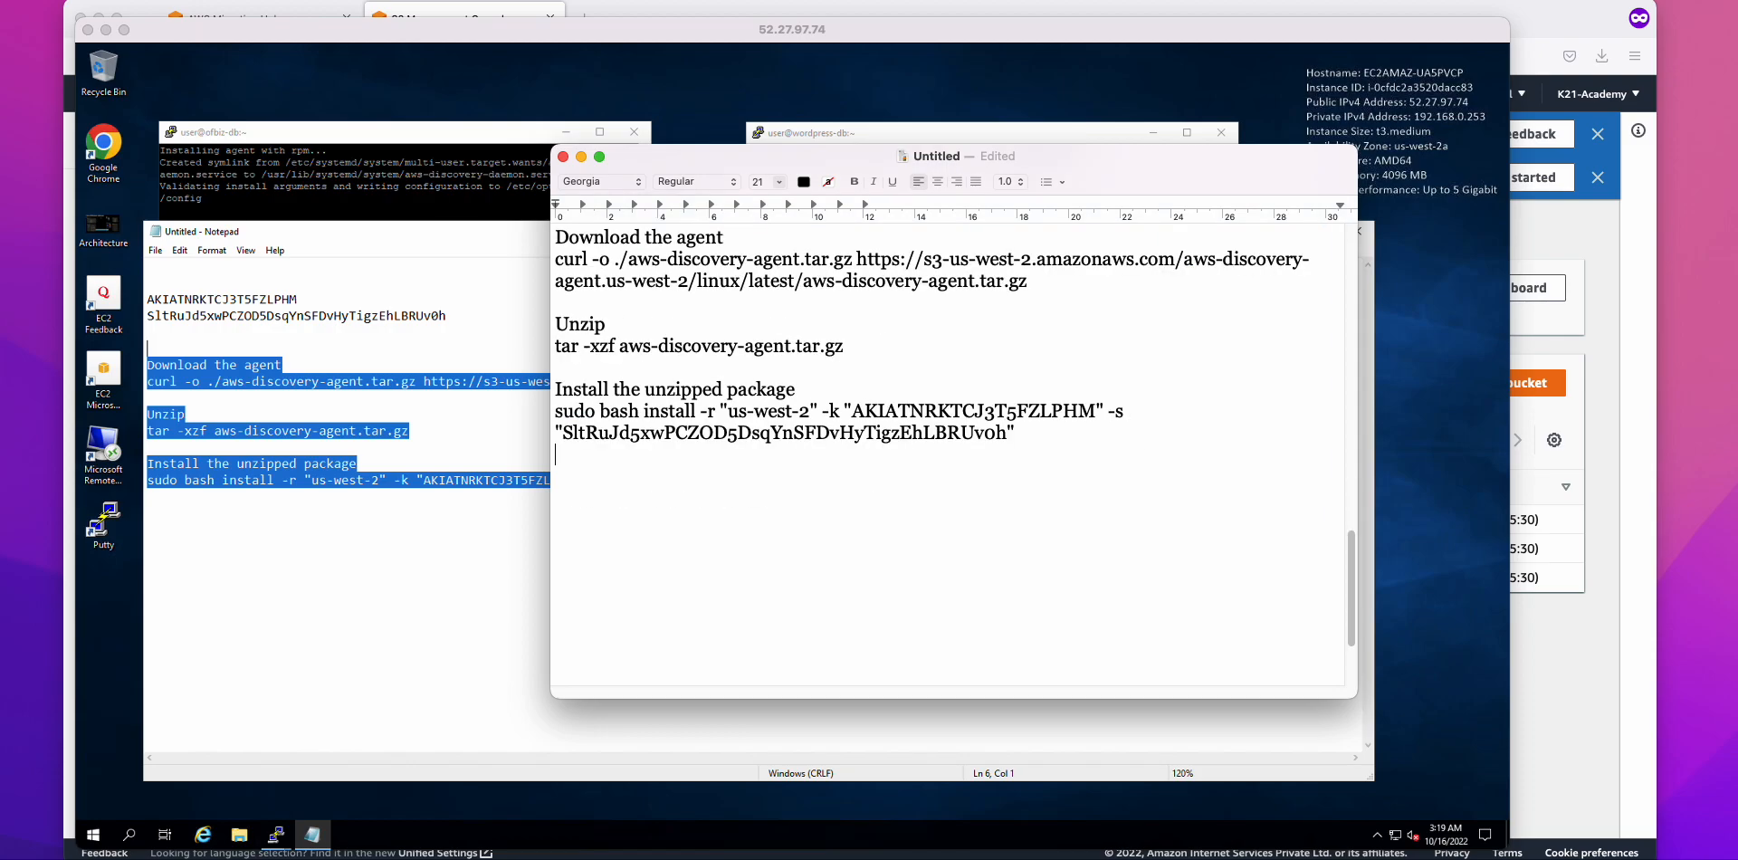
pyautogui.scroll(4, 748, 426)
pyautogui.click(746, 372)
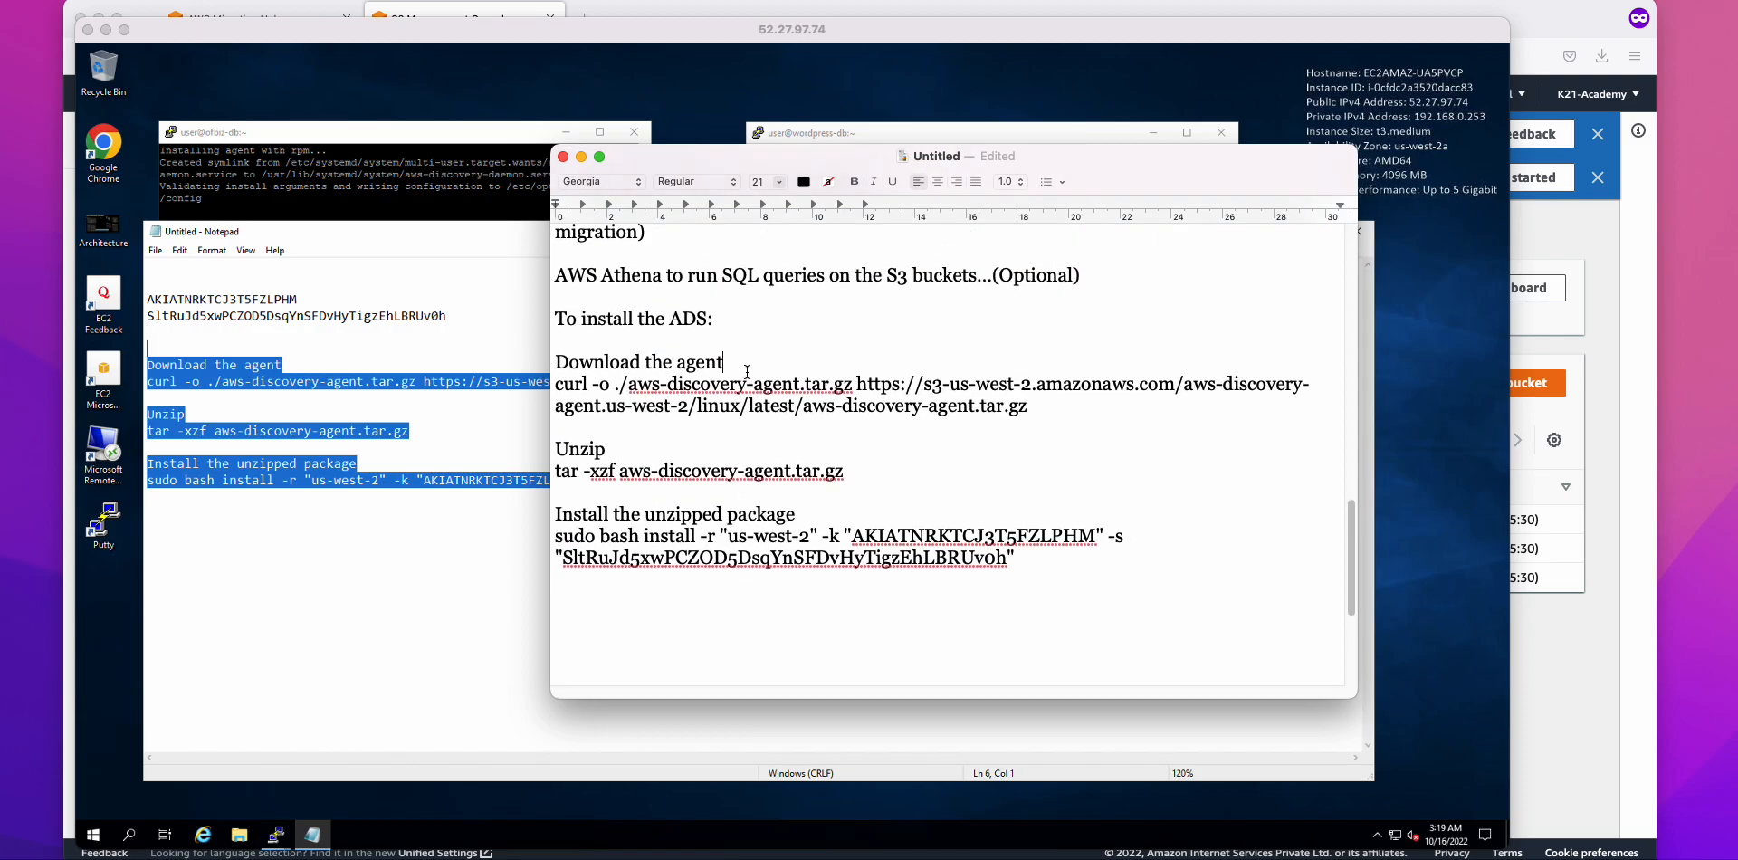
pyautogui.write(':')
pyautogui.click(649, 450)
pyautogui.write(':')
# Step: Replace the access key and secret in the install command with <Key ID> and <Secret key>
pyautogui.moveTo(853, 535); pyautogui.dragTo(1093, 535)
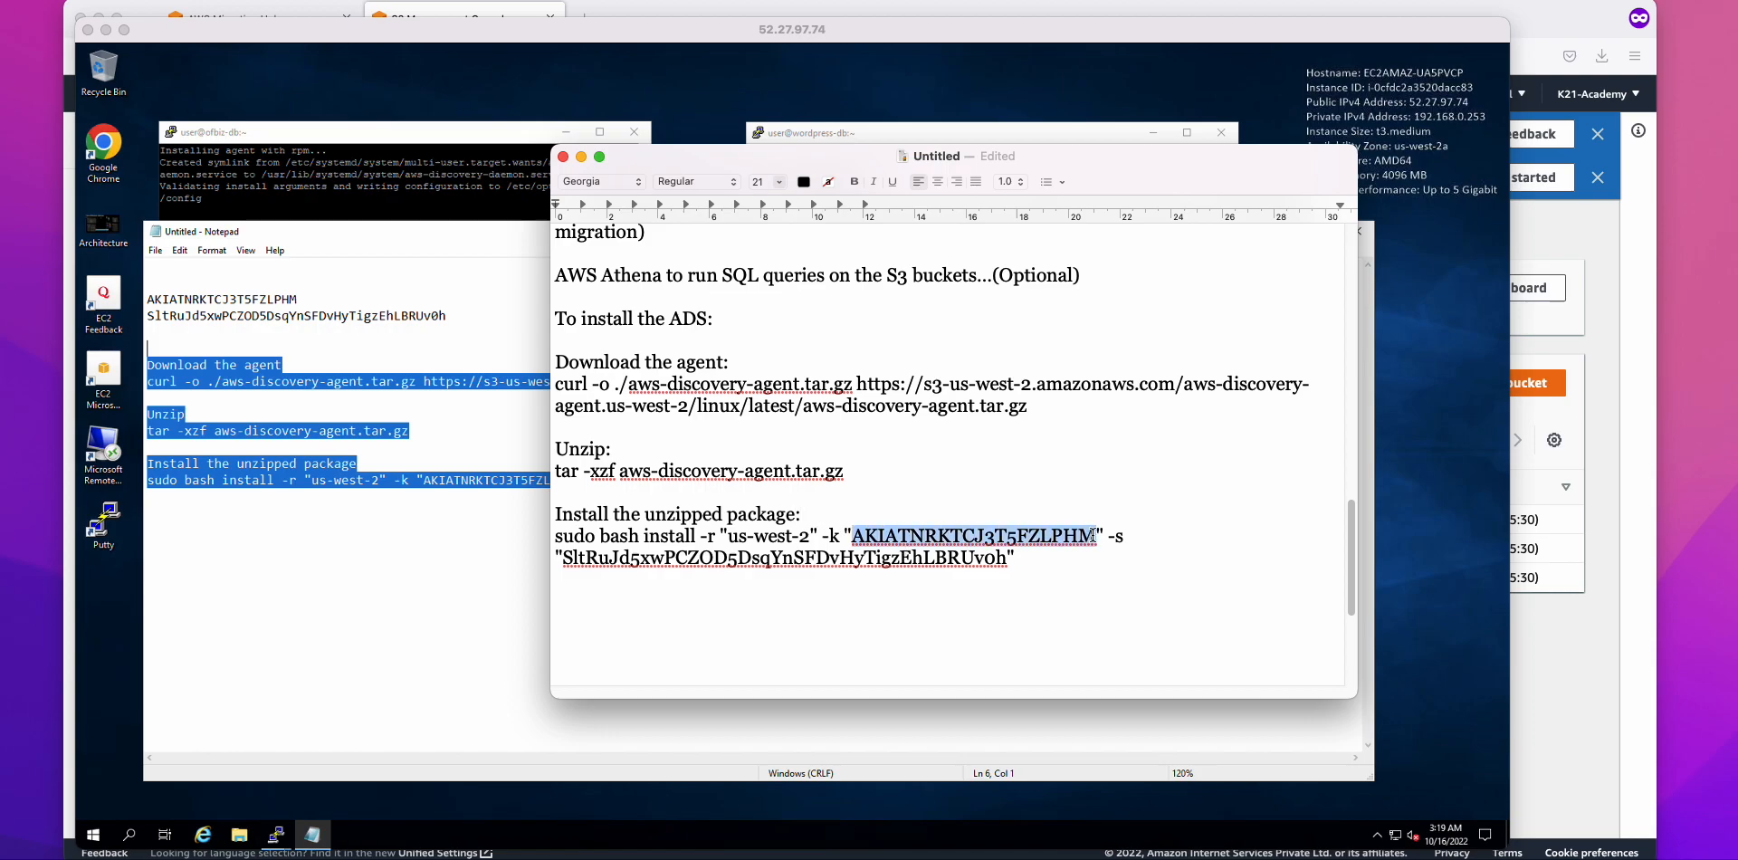
pyautogui.write('<')
pyautogui.press('Right')
pyautogui.write('Key')
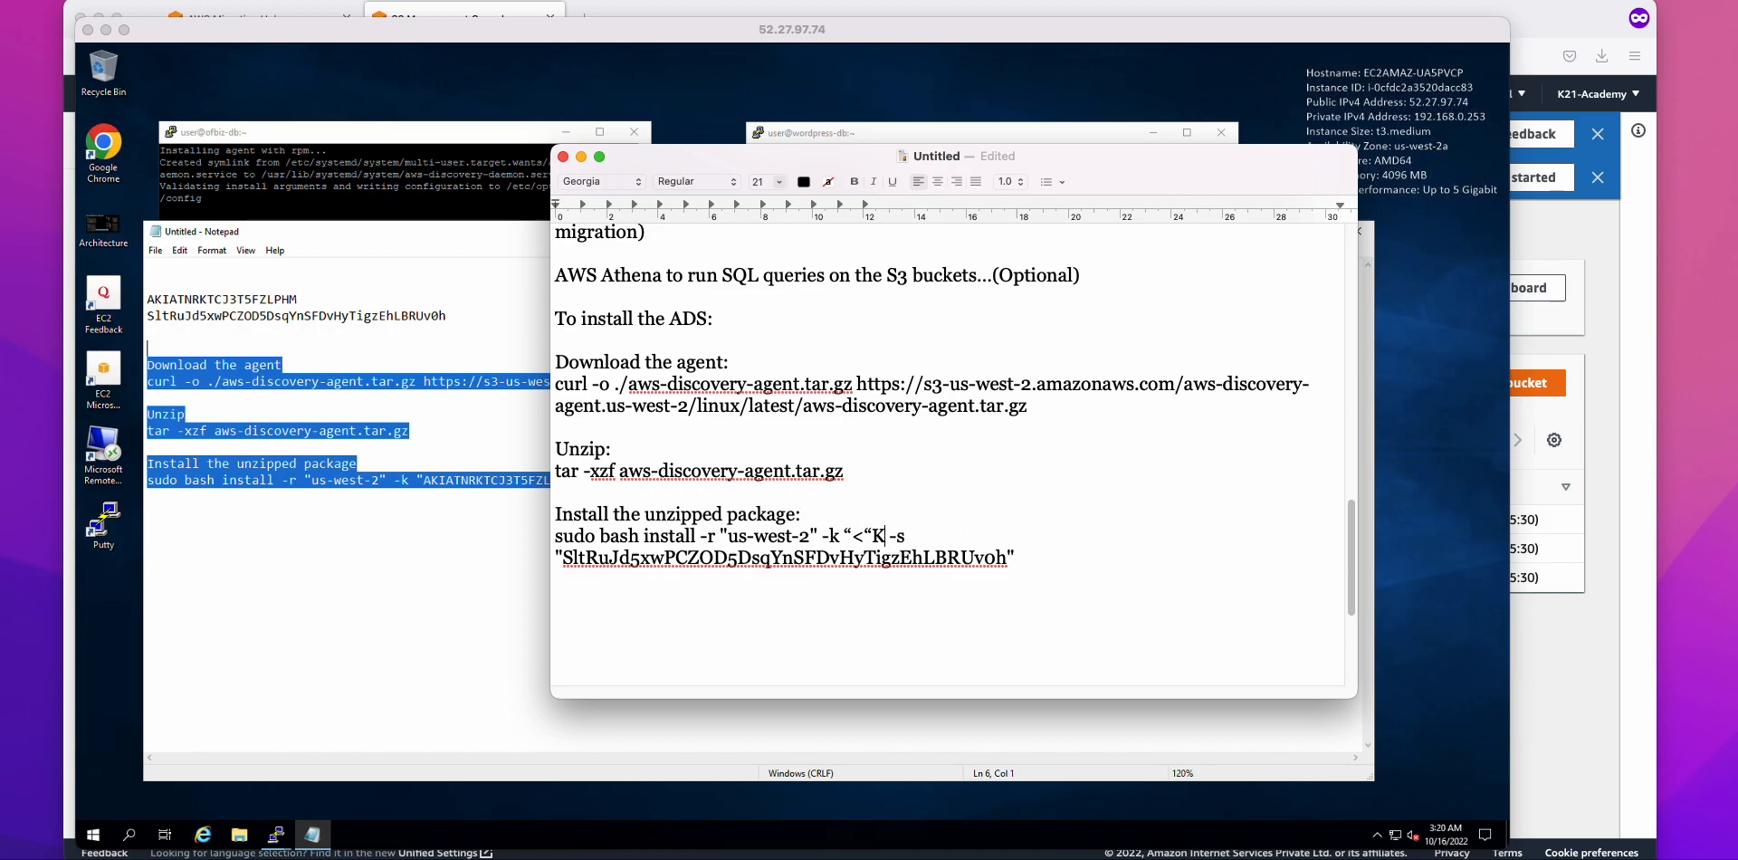
pyautogui.write(' ID>')
pyautogui.moveTo(1009, 559); pyautogui.dragTo(567, 566)
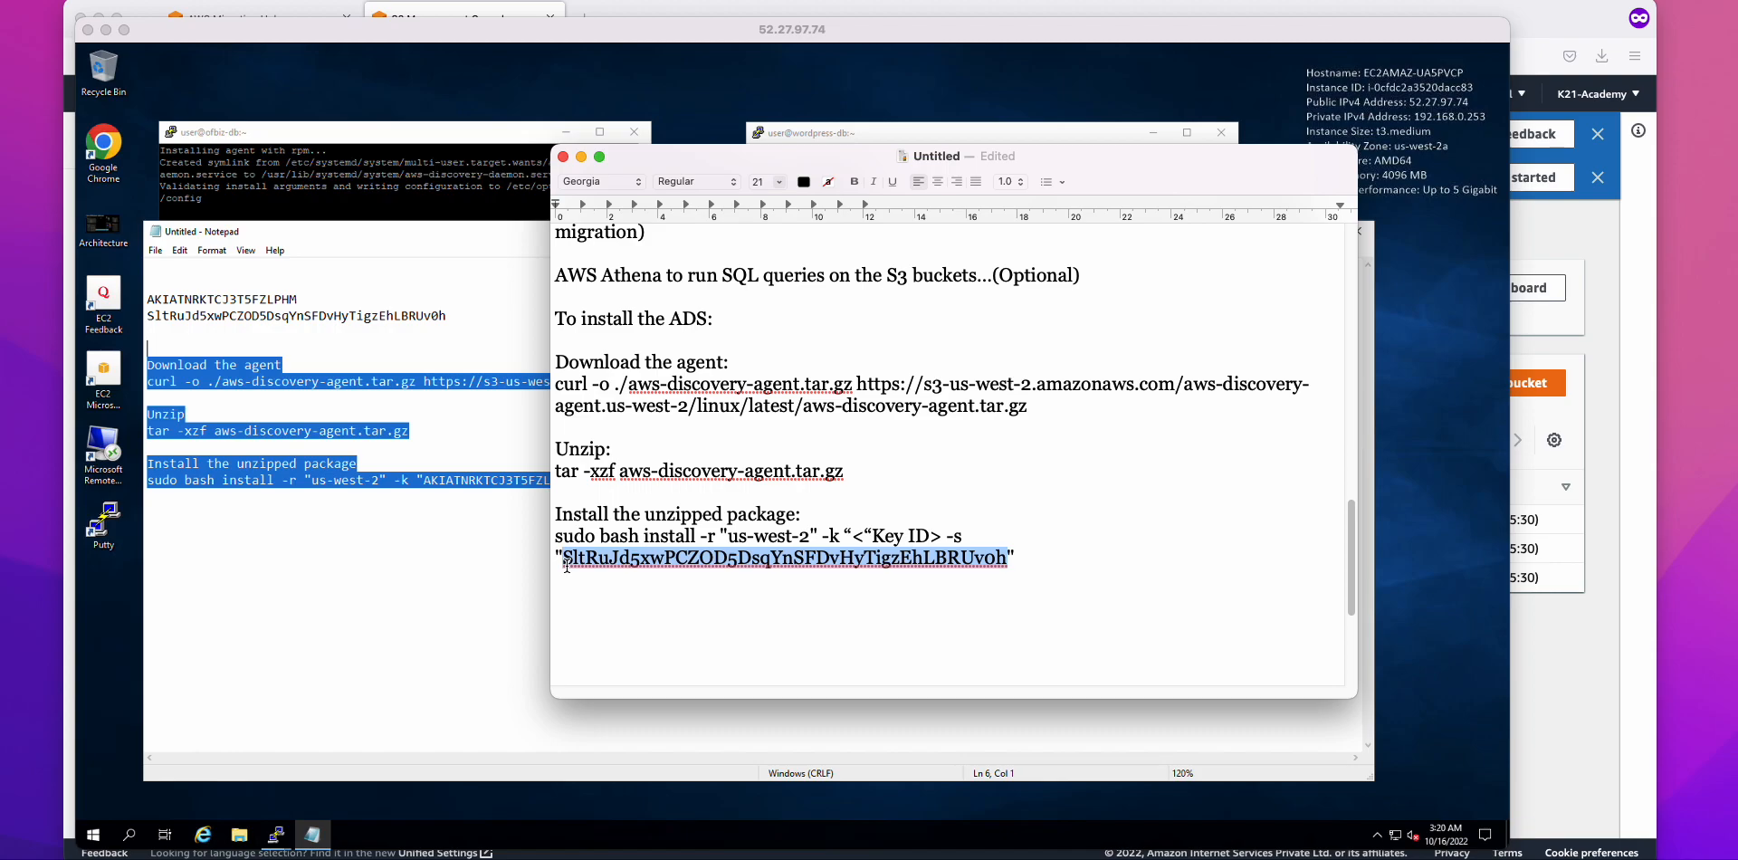
pyautogui.write('"<"Secret ke')
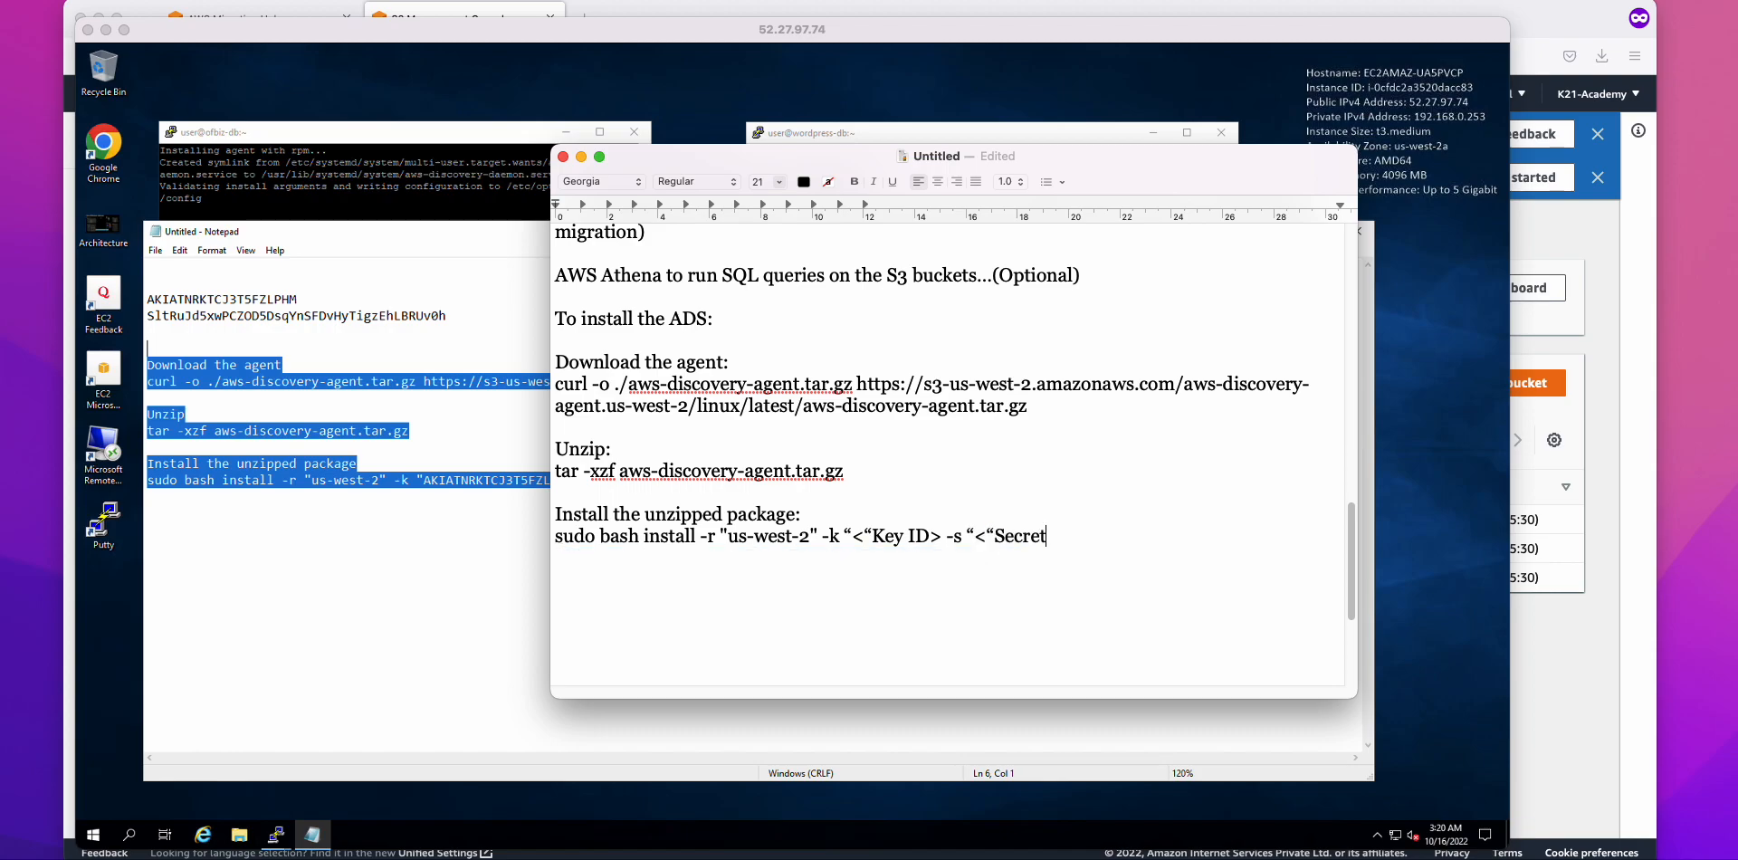
pyautogui.write('y>')
# Step: Review the edited install line, then bring the remote desktop forward
pyautogui.moveTo(1125, 538); pyautogui.dragTo(557, 536)
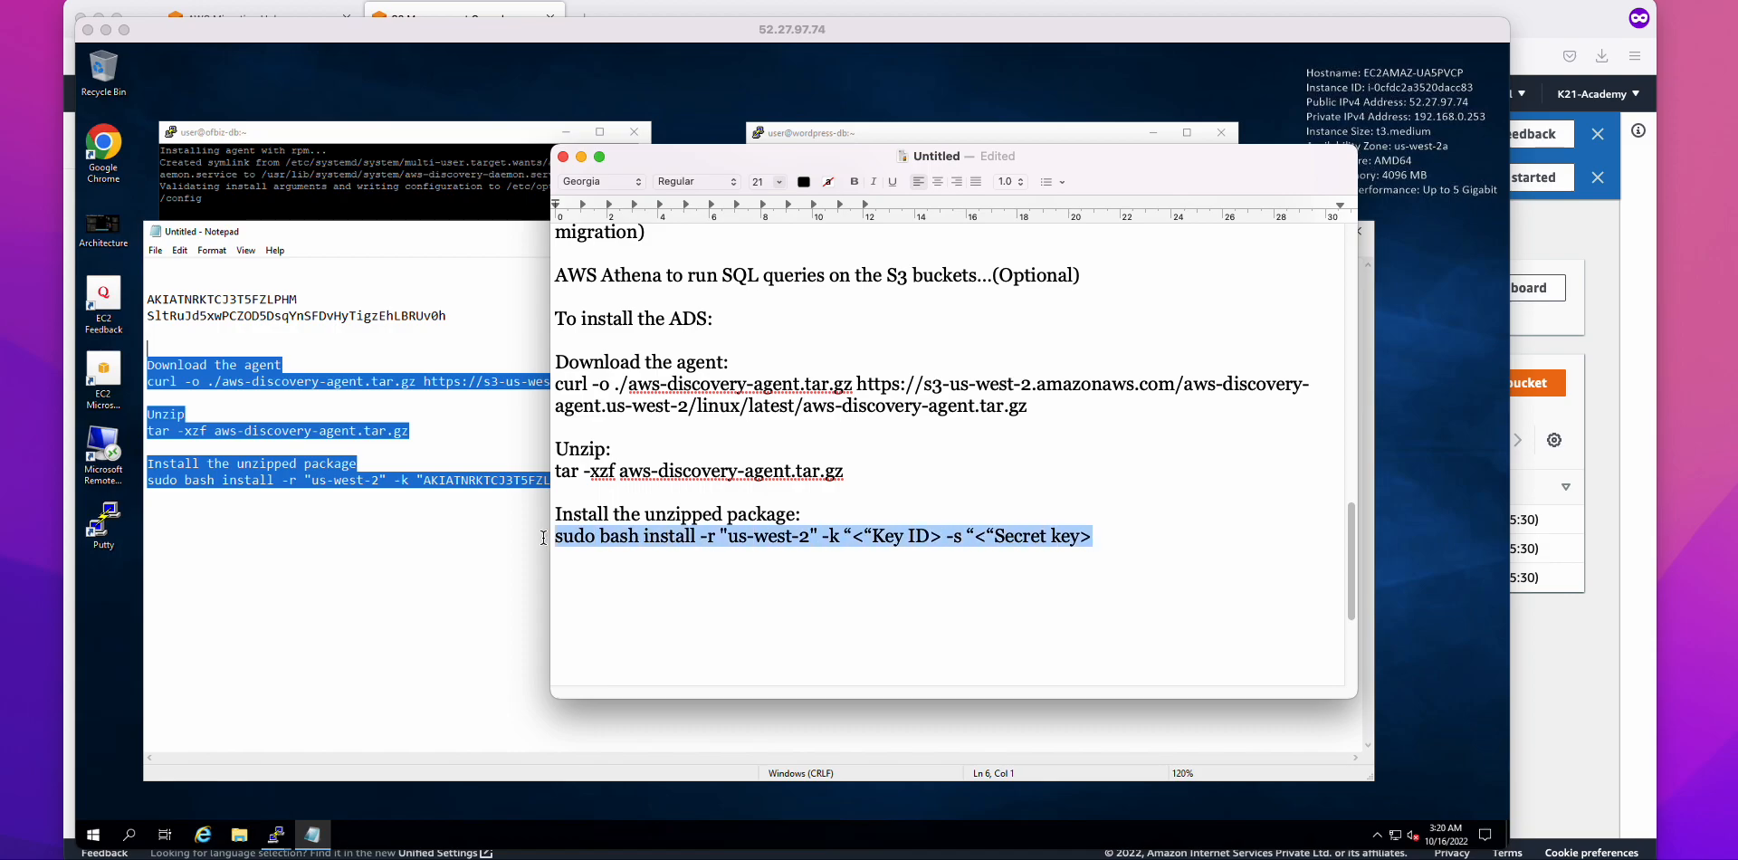
pyautogui.click(820, 518)
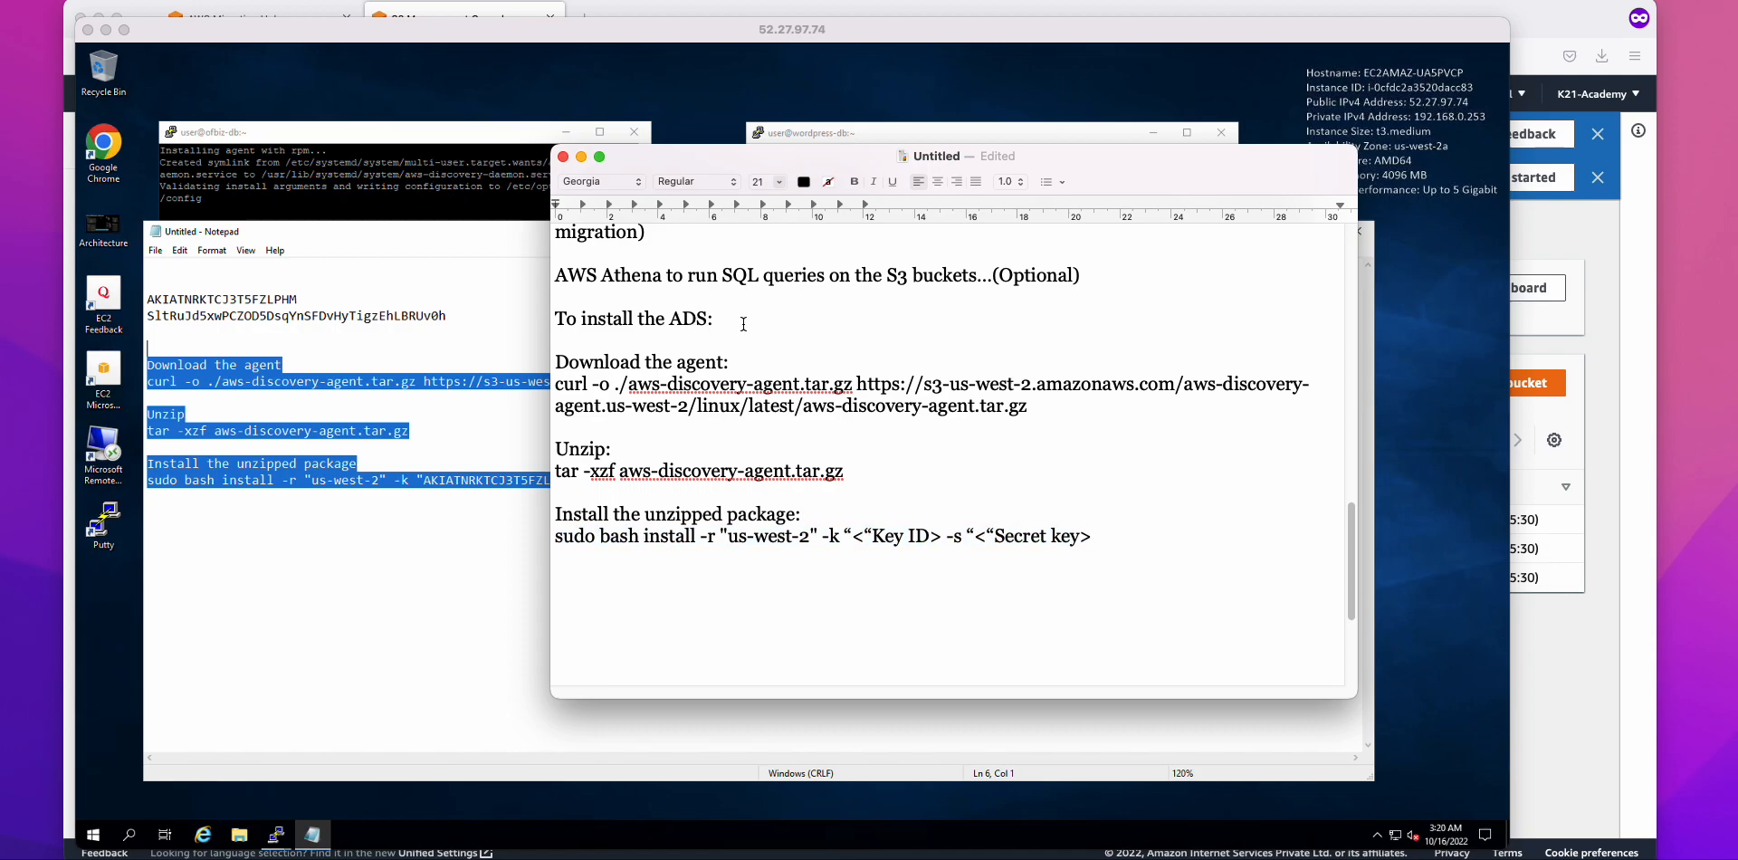
pyautogui.click(617, 565)
pyautogui.click(391, 544)
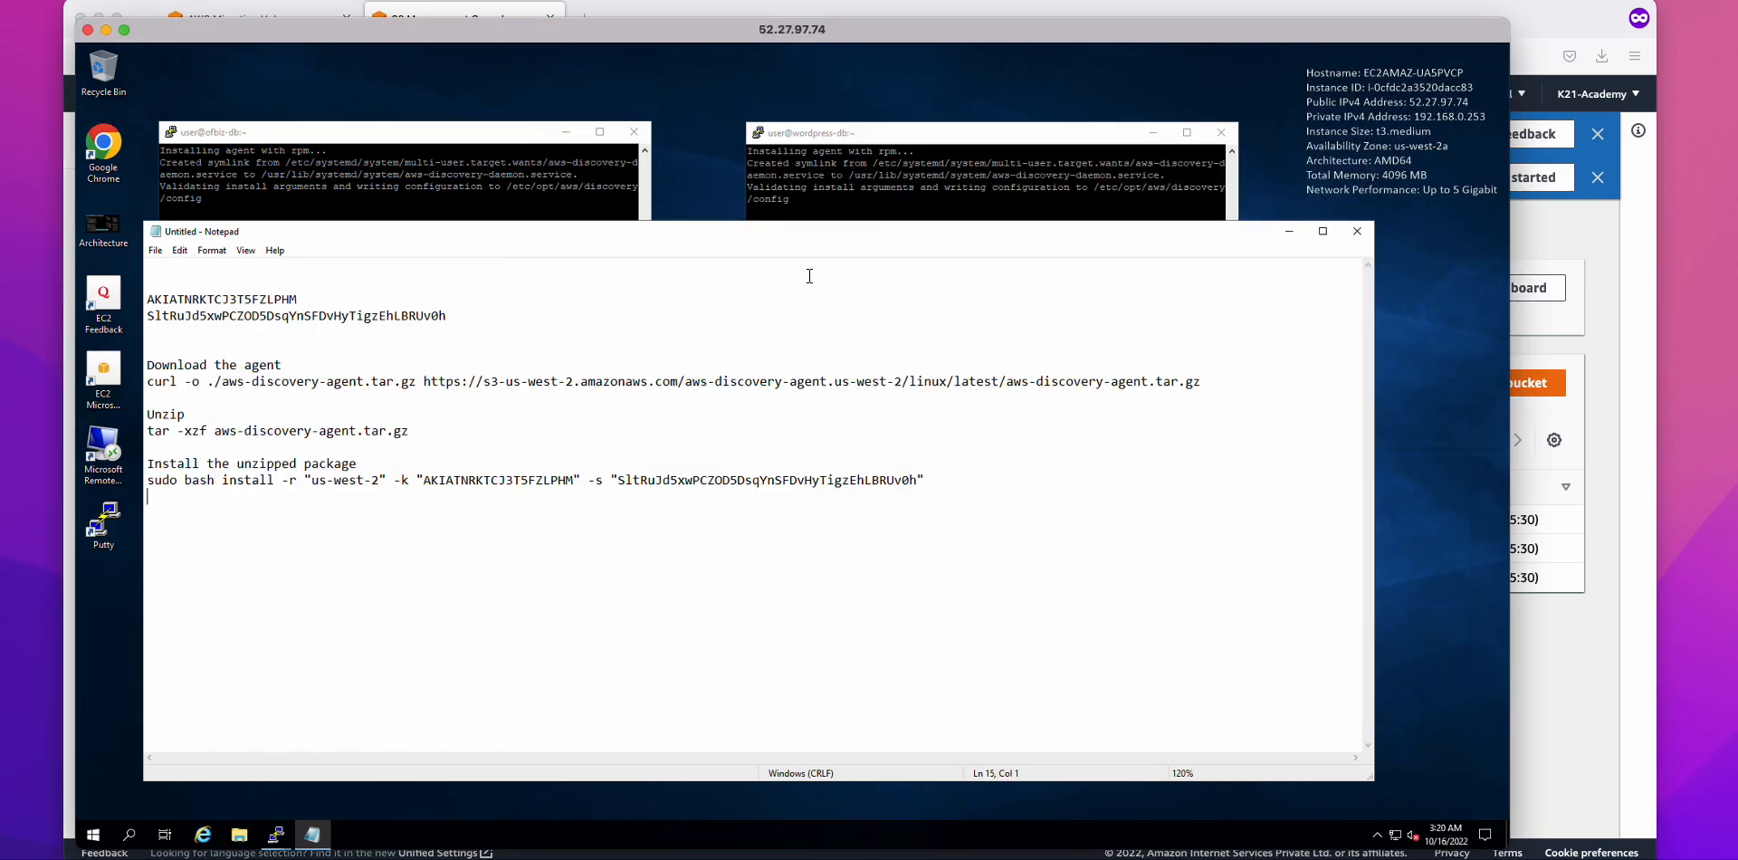
# Step: Open the aws-application-discovery-service bucket and refresh it, confirming it still has 0 objects
pyautogui.click(1275, 236)
pyautogui.click(1597, 396)
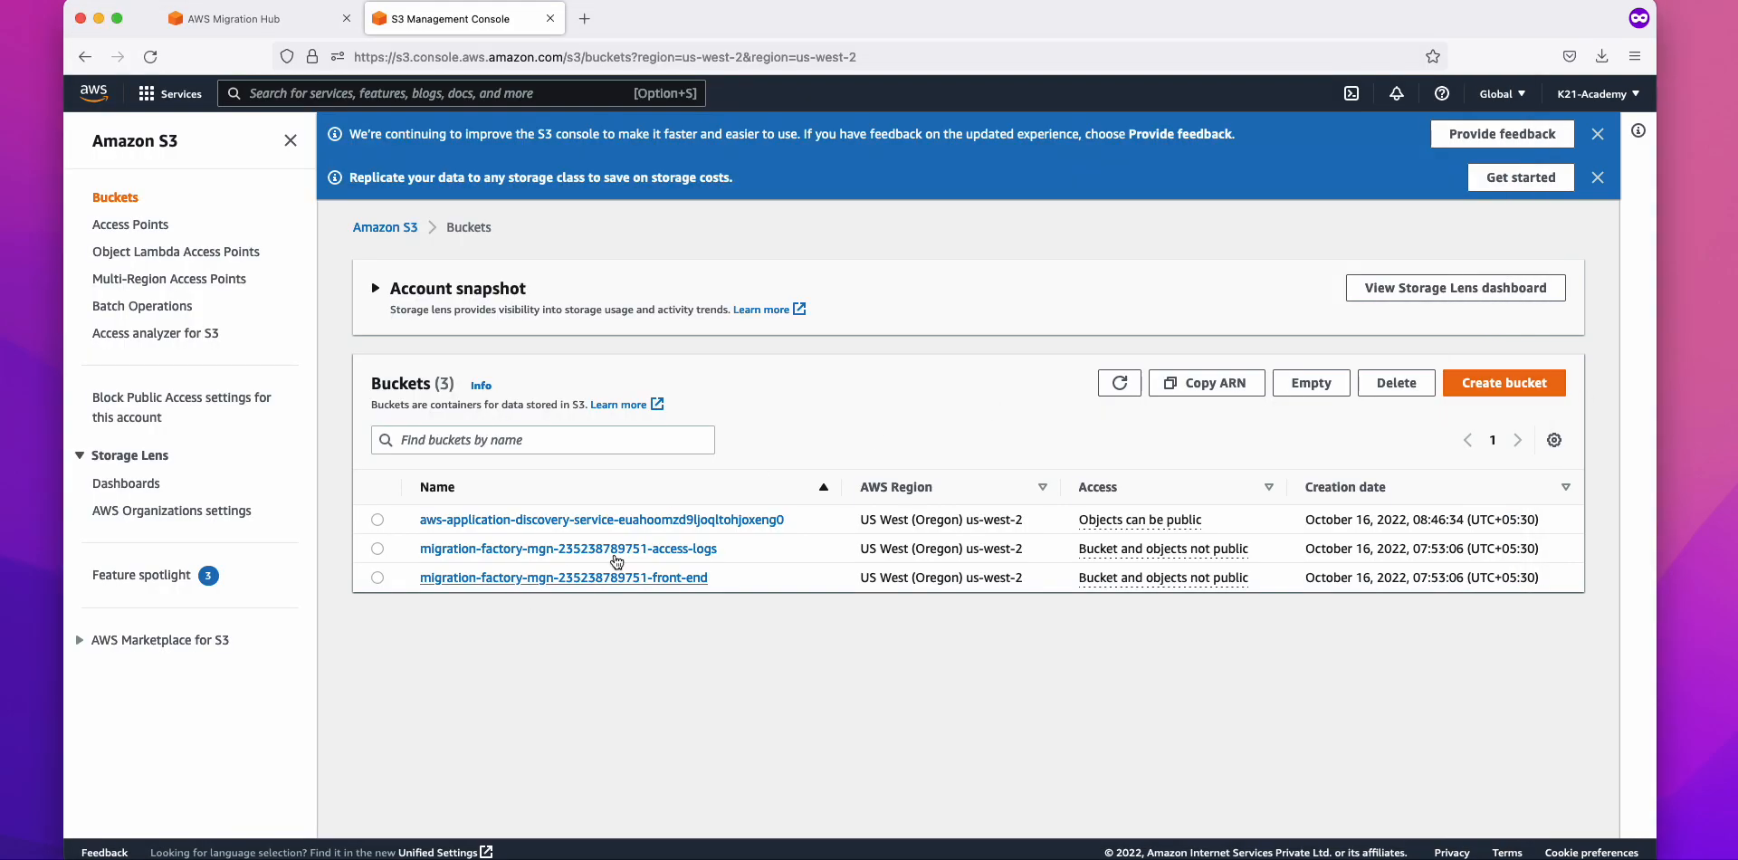
pyautogui.click(669, 519)
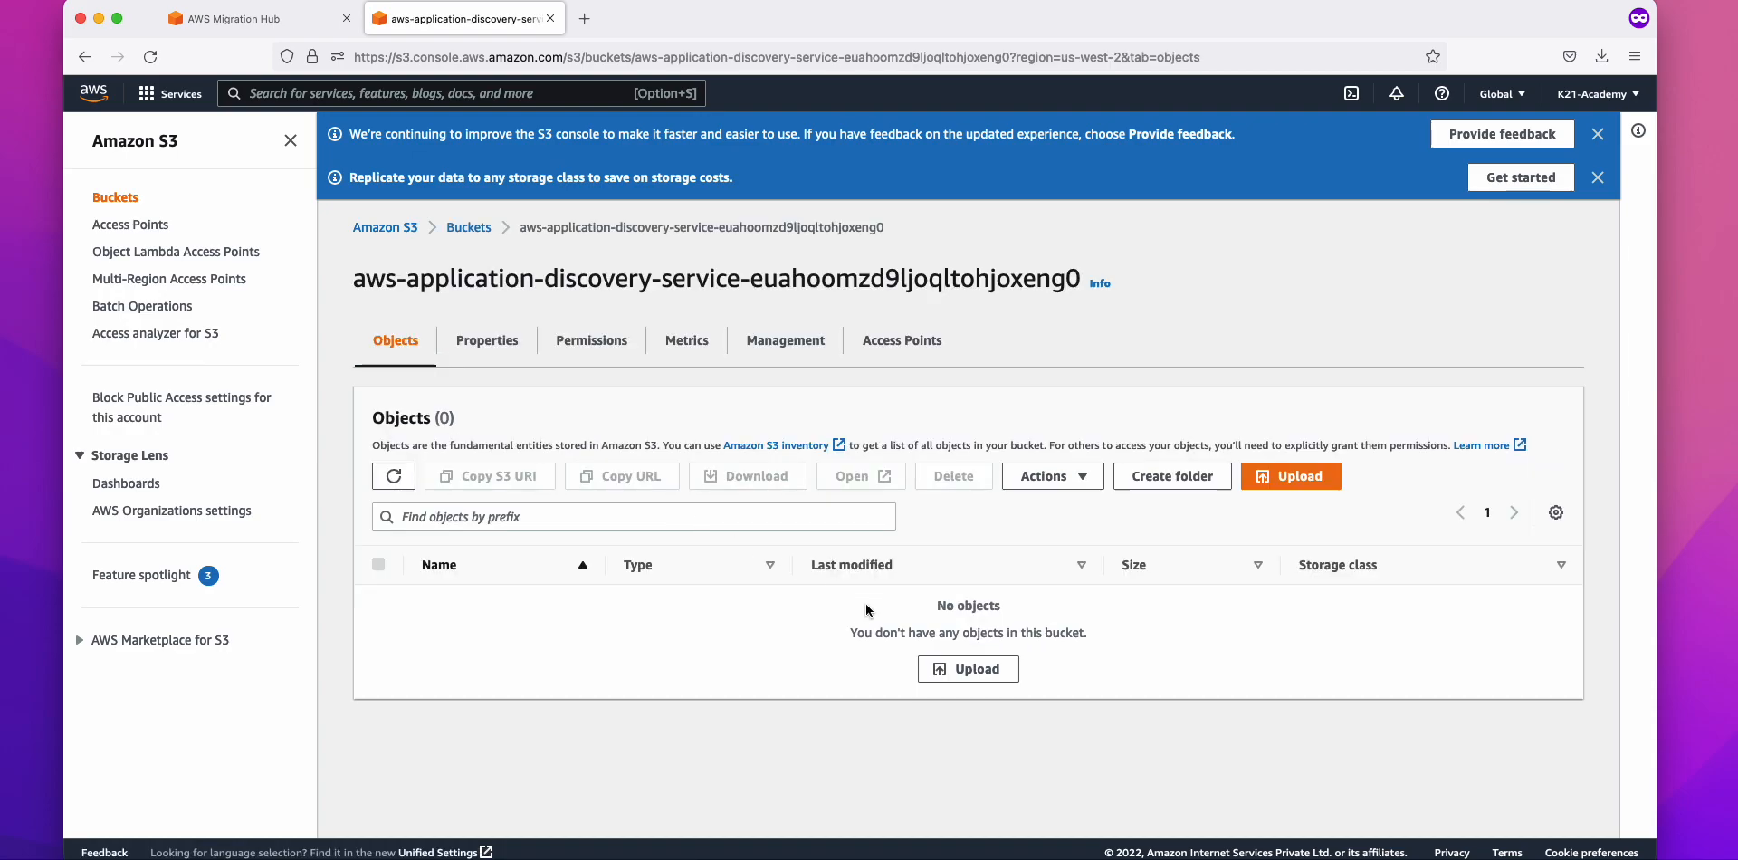
pyautogui.click(405, 480)
pyautogui.click(394, 476)
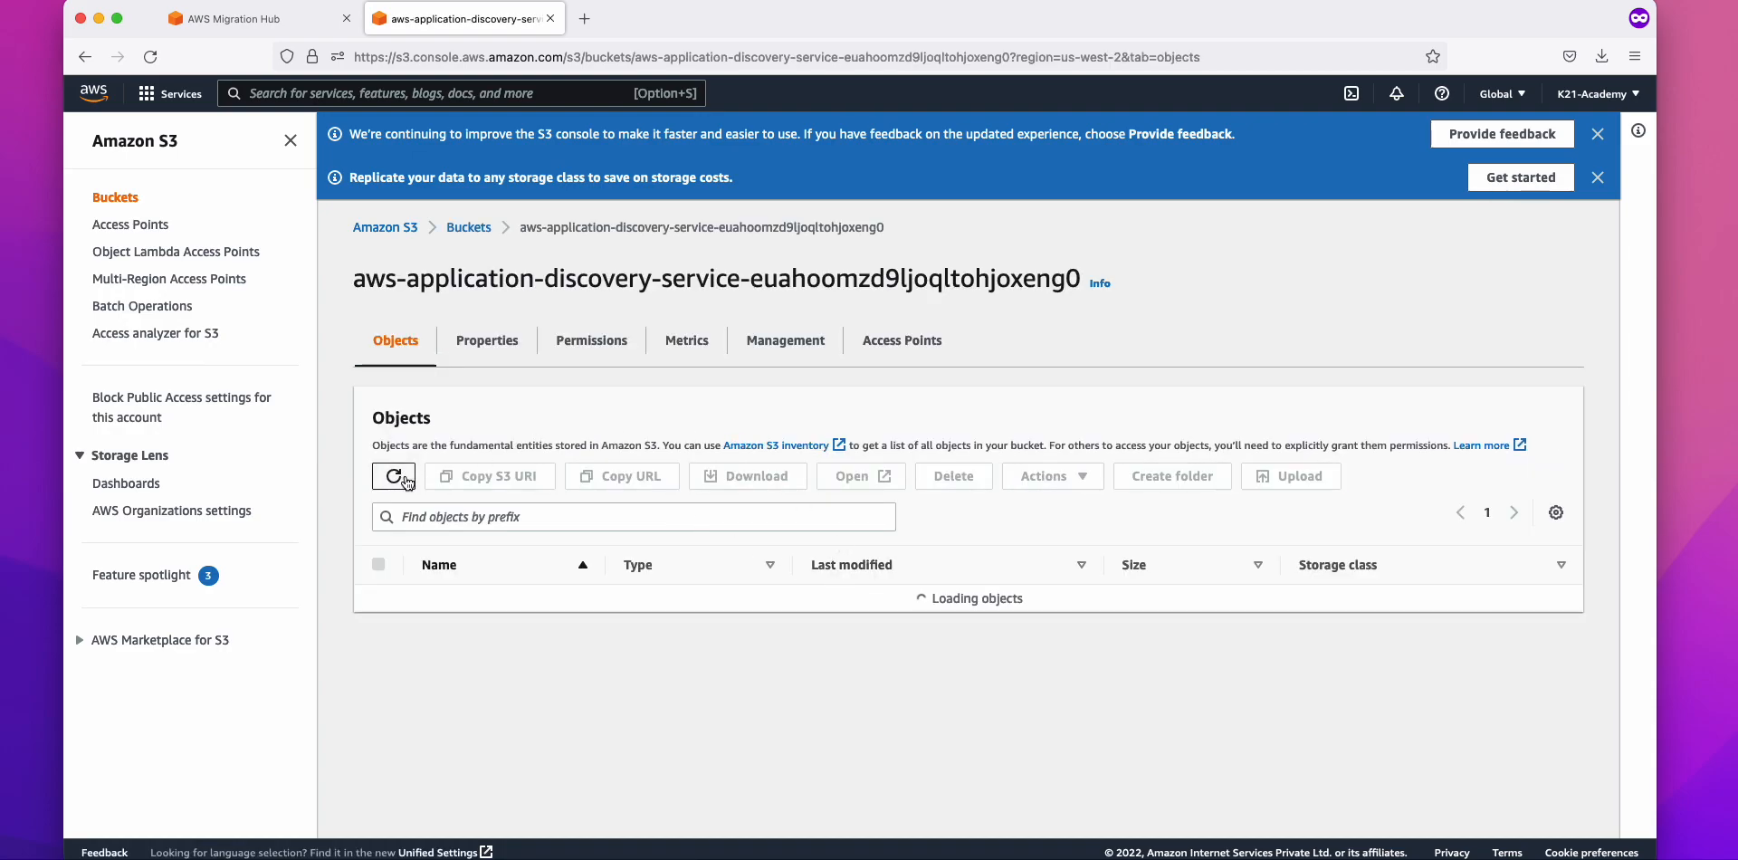
pyautogui.click(393, 477)
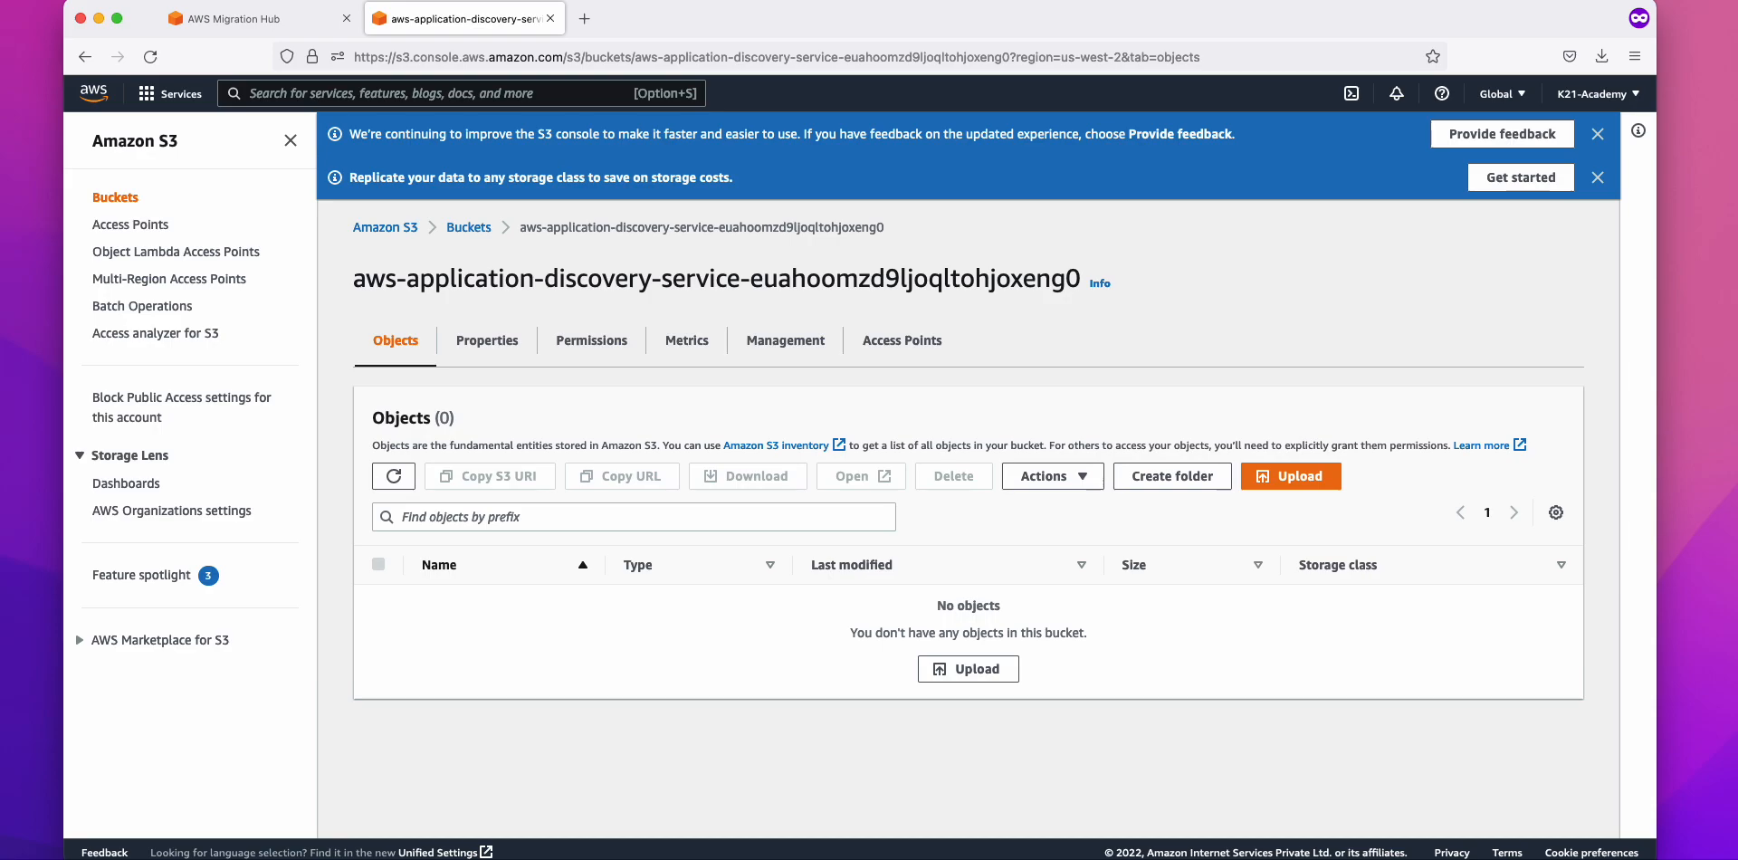
pyautogui.press('super+Tab')
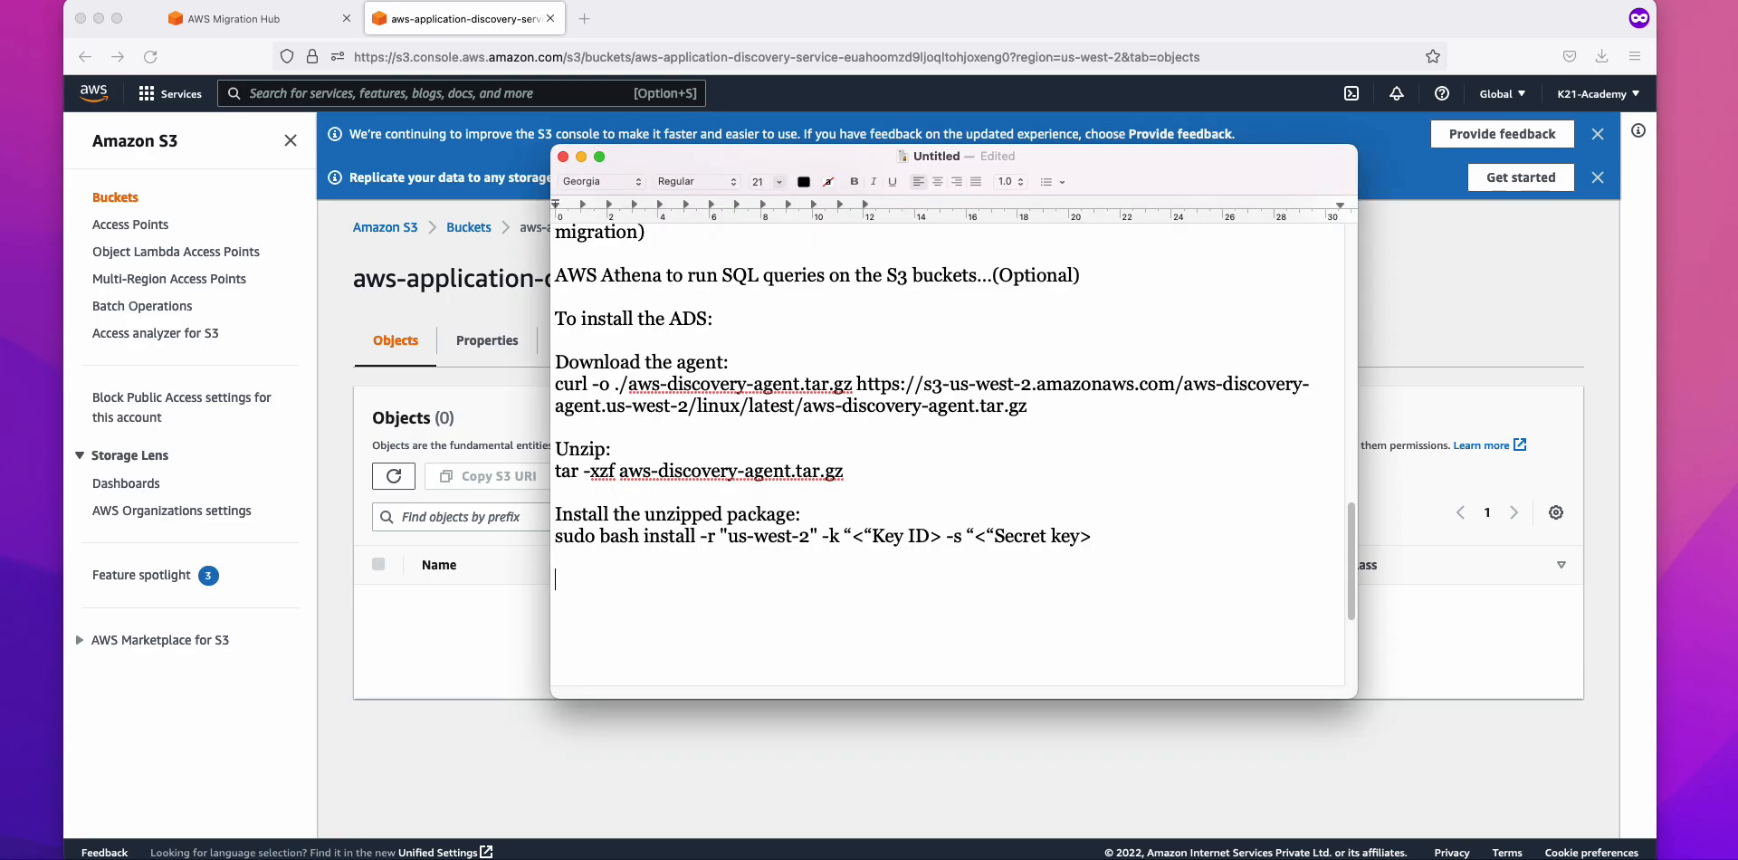
# Step: Type '7 days' on a new line below the install command
pyautogui.write('7 days')
pyautogui.click(556, 559)
pyautogui.press('Return')
pyautogui.click(668, 579)
# Step: Check the server terminals and refresh the S3 bucket, which still shows 0 objects
pyautogui.press('super+Tab')
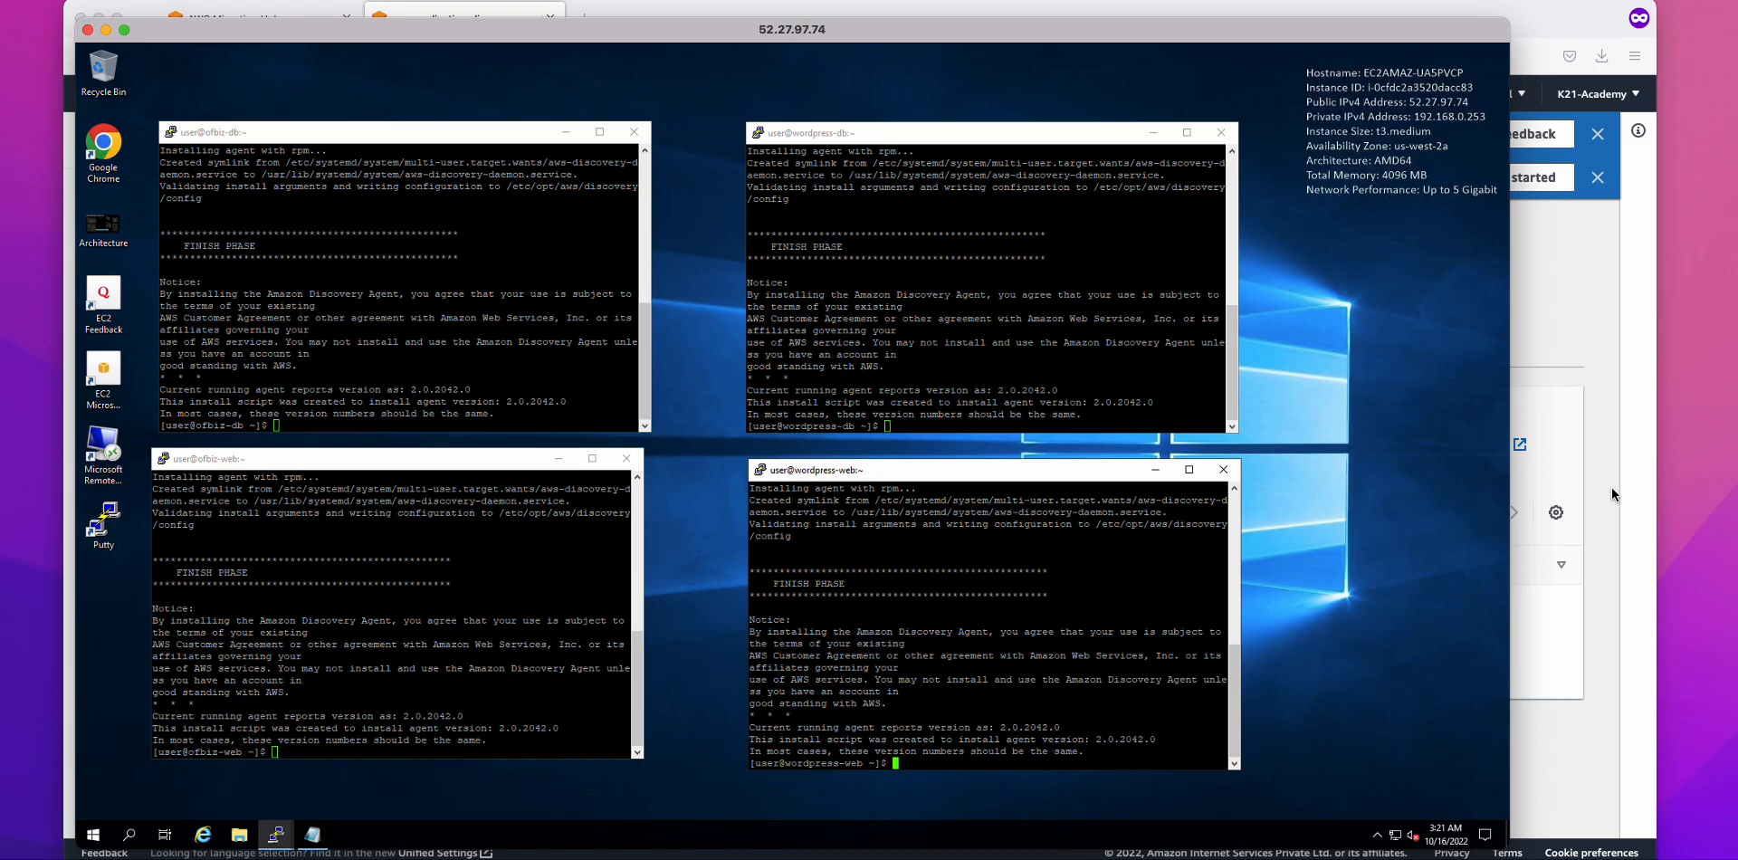
pyautogui.click(1604, 535)
pyautogui.click(393, 476)
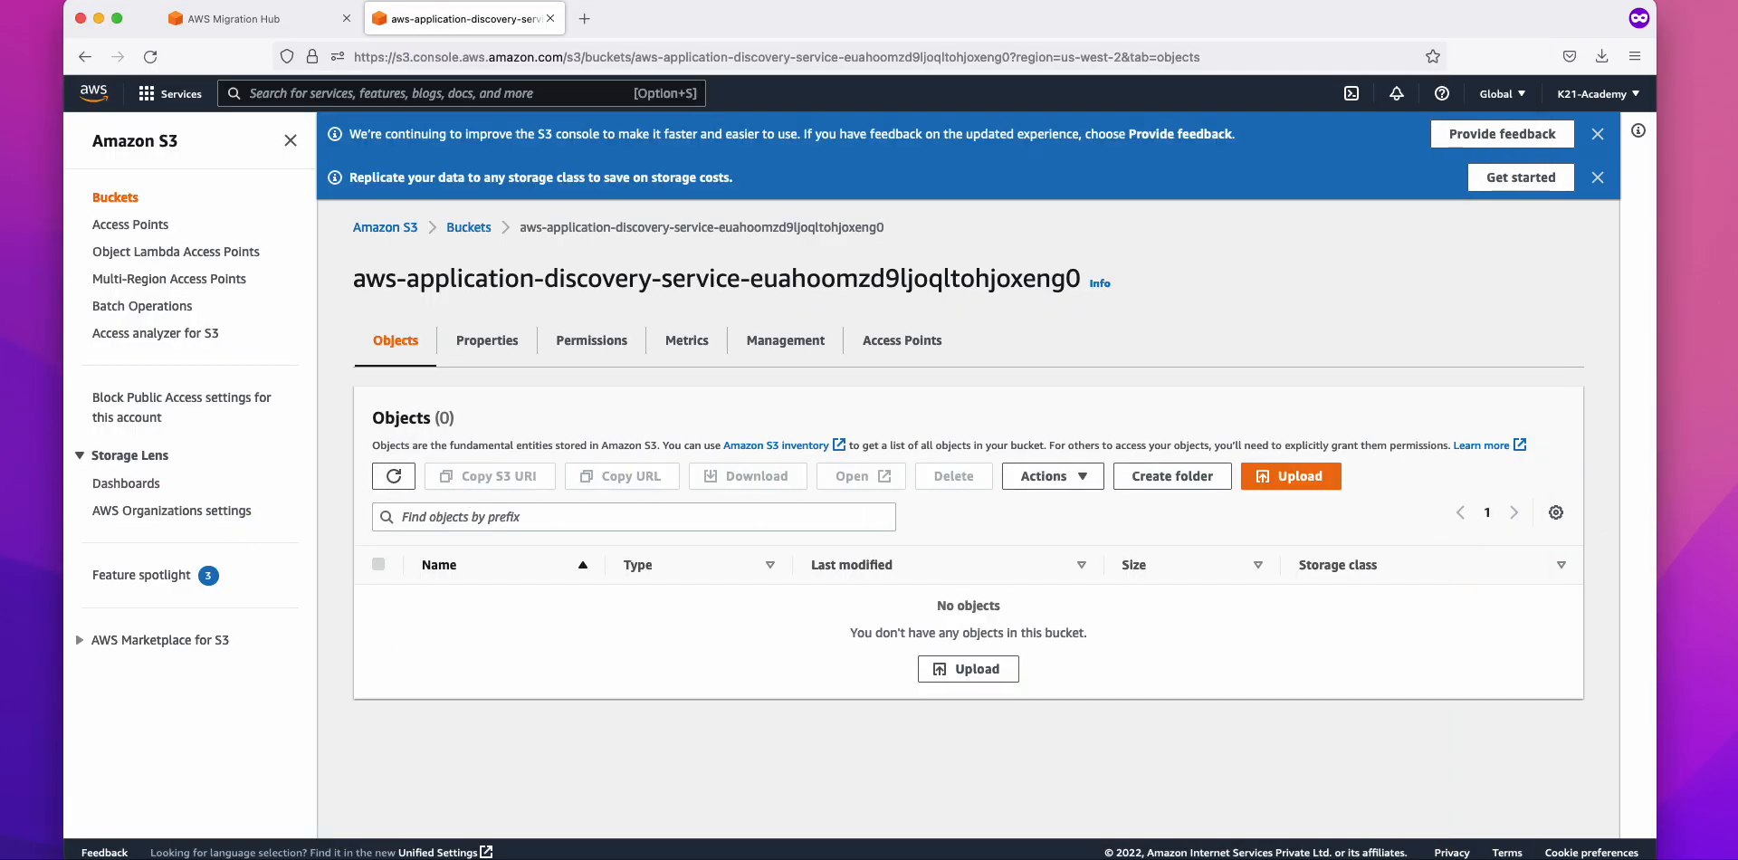
pyautogui.press('super+Tab')
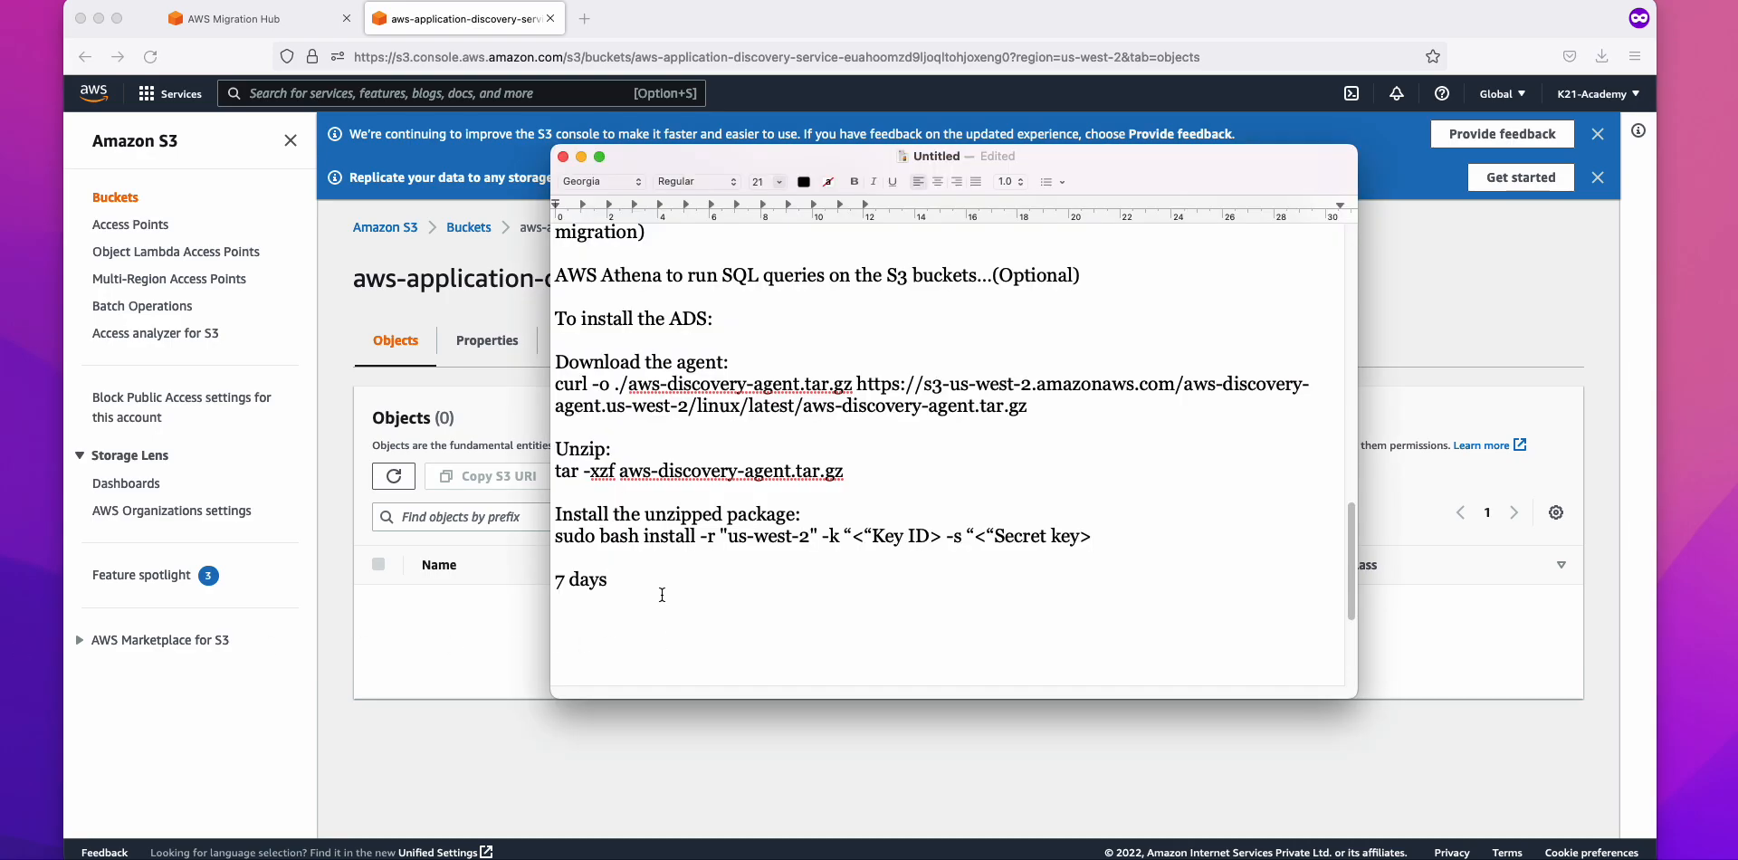
# Step: Complete the note with 'or at least 3-5 days you must the discovery....', keeping 'atleast' uncorrected
pyautogui.write('or at least 3-5 days you must the discovery....')
pyautogui.press('Return')
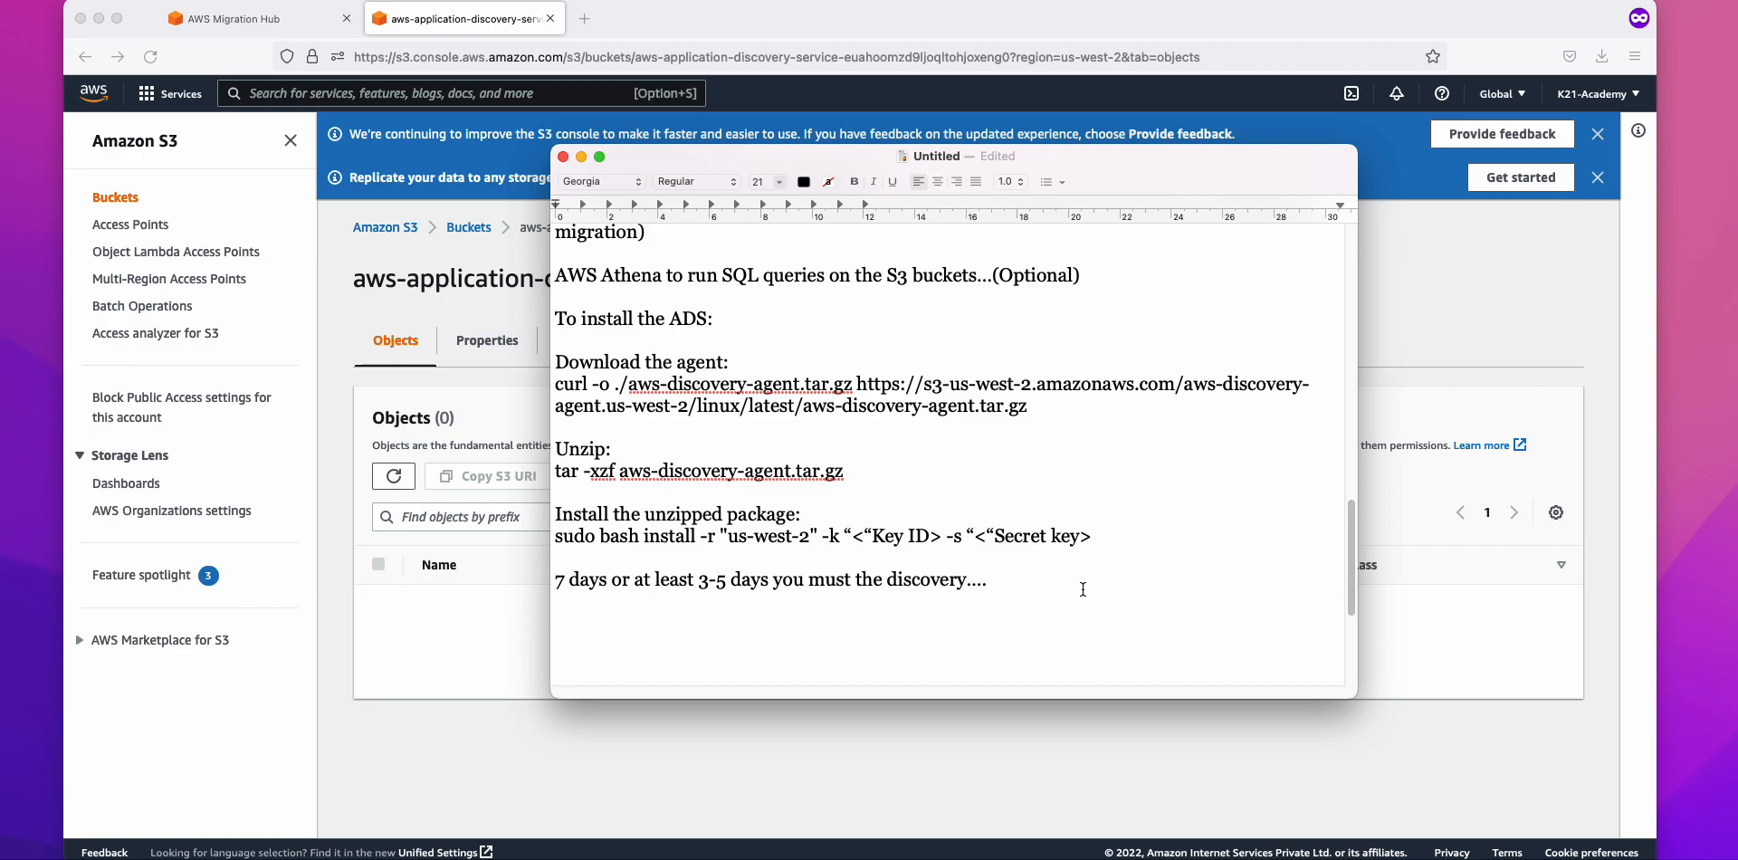
pyautogui.moveTo(1009, 577); pyautogui.dragTo(525, 577)
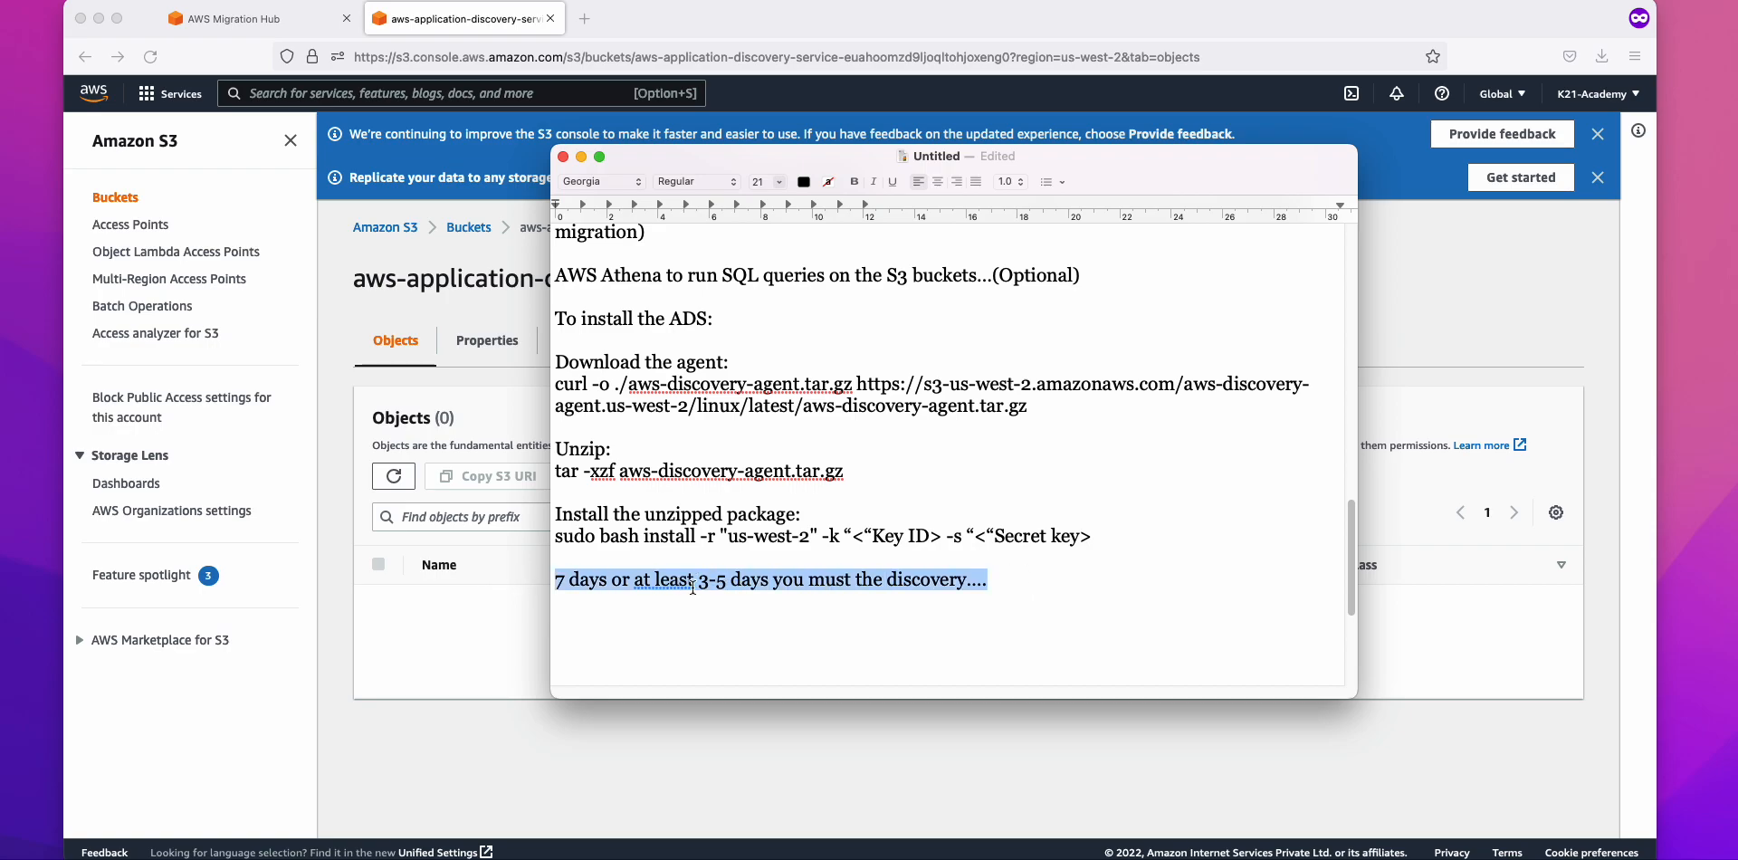
pyautogui.click(659, 584)
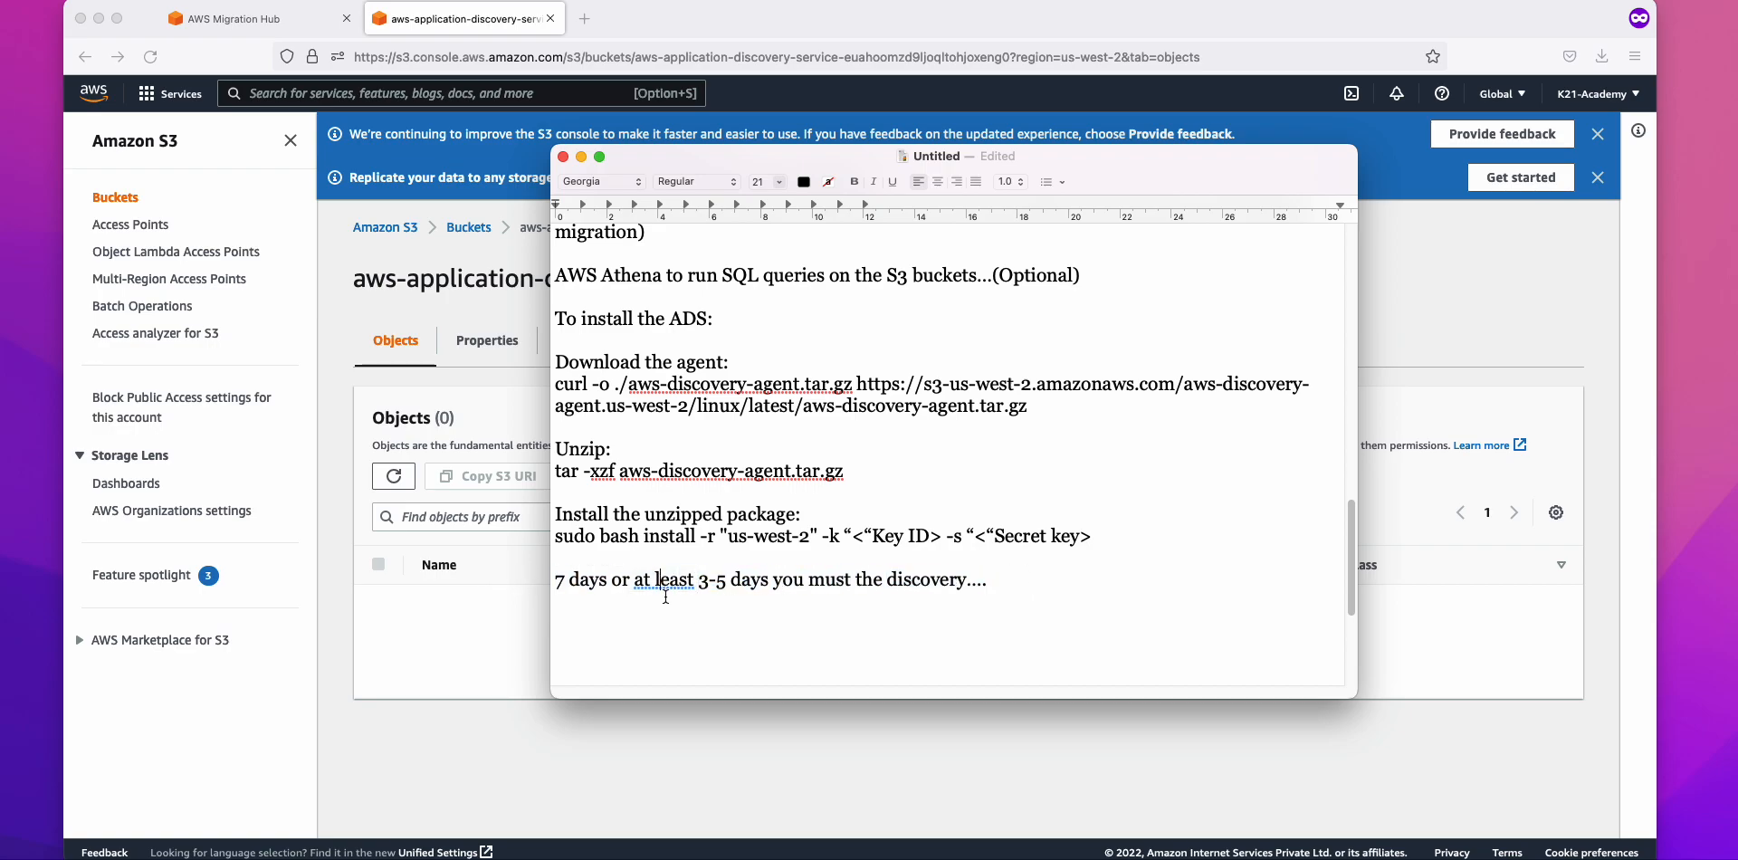
pyautogui.click(660, 603)
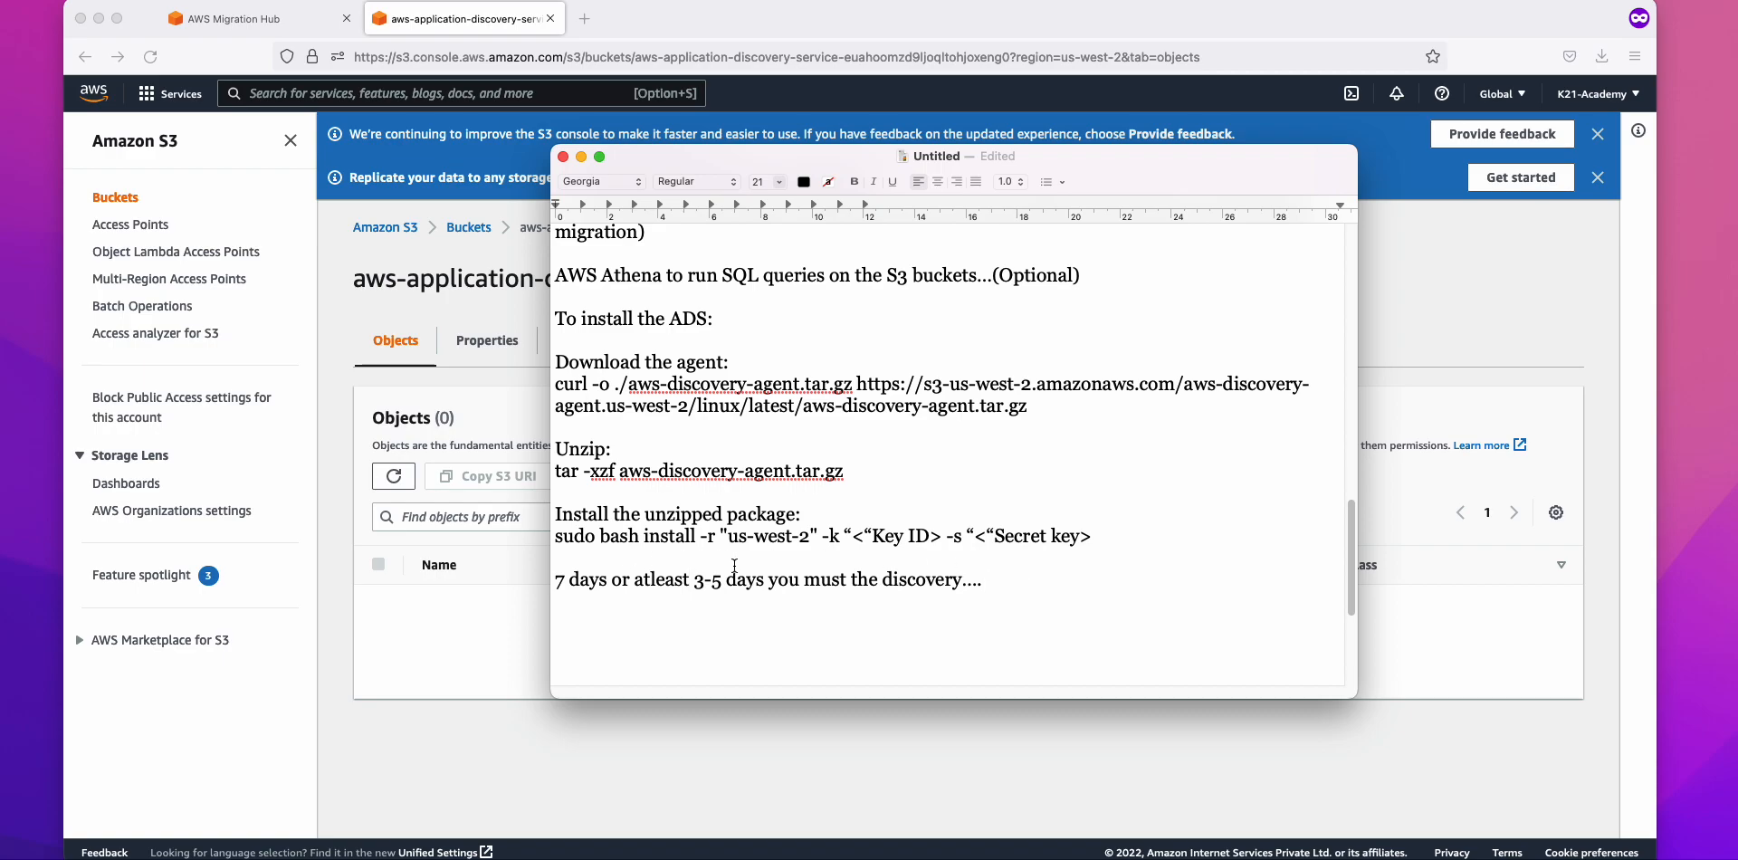
# Step: Reopen the Application Discovery Service bucket and refresh it to confirm it is still empty
pyautogui.click(527, 615)
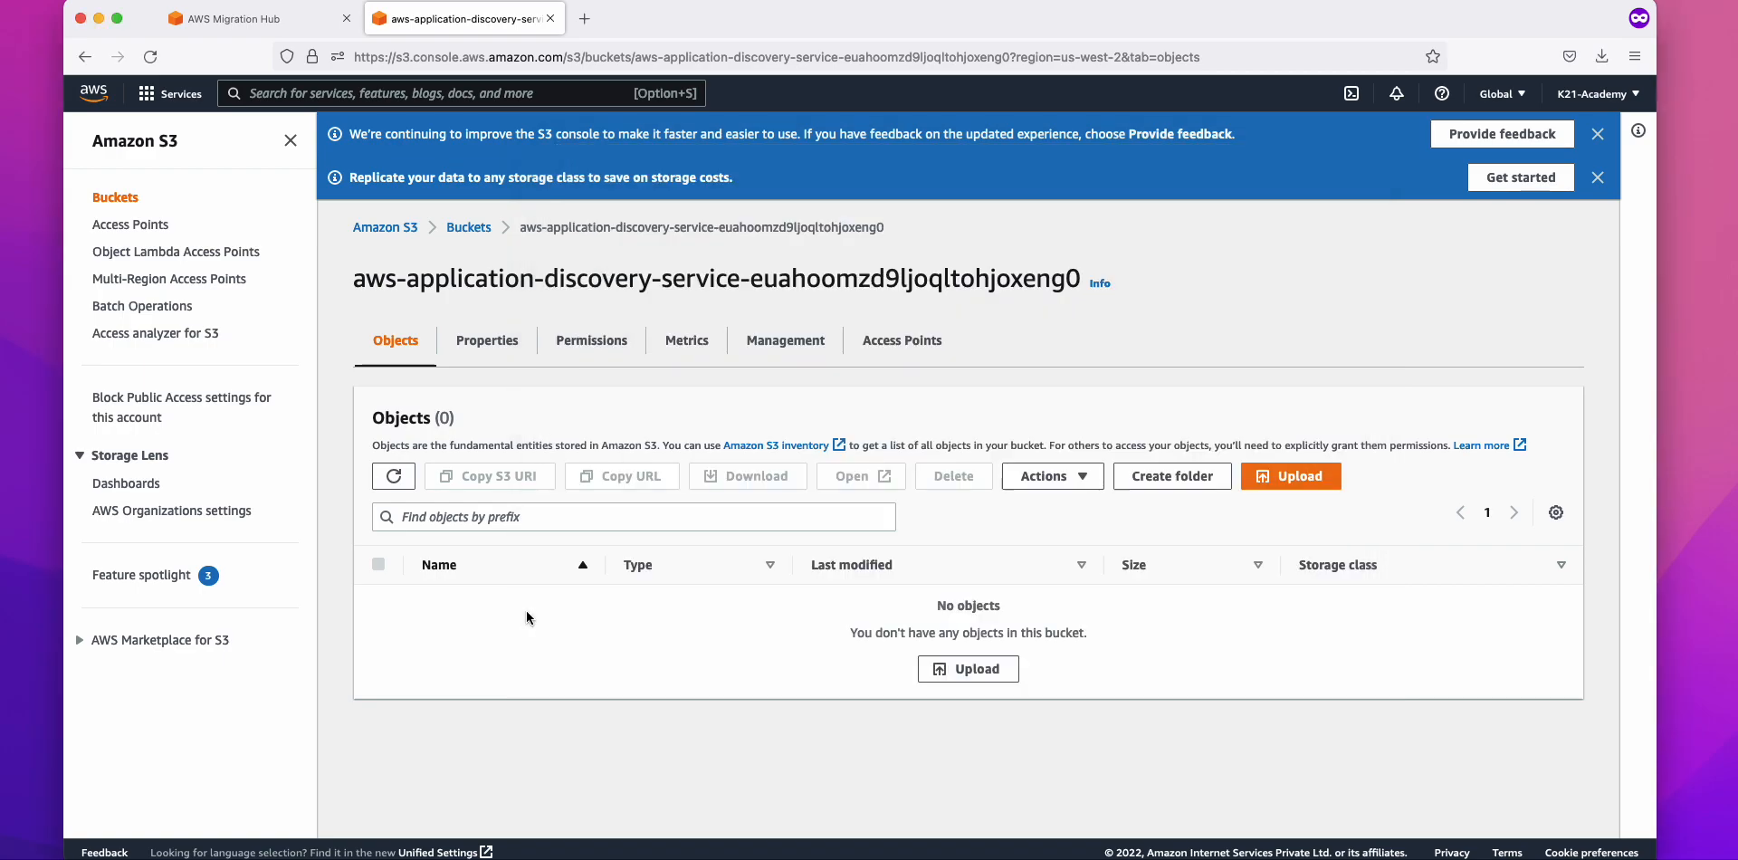
pyautogui.click(475, 237)
pyautogui.click(599, 515)
pyautogui.click(392, 480)
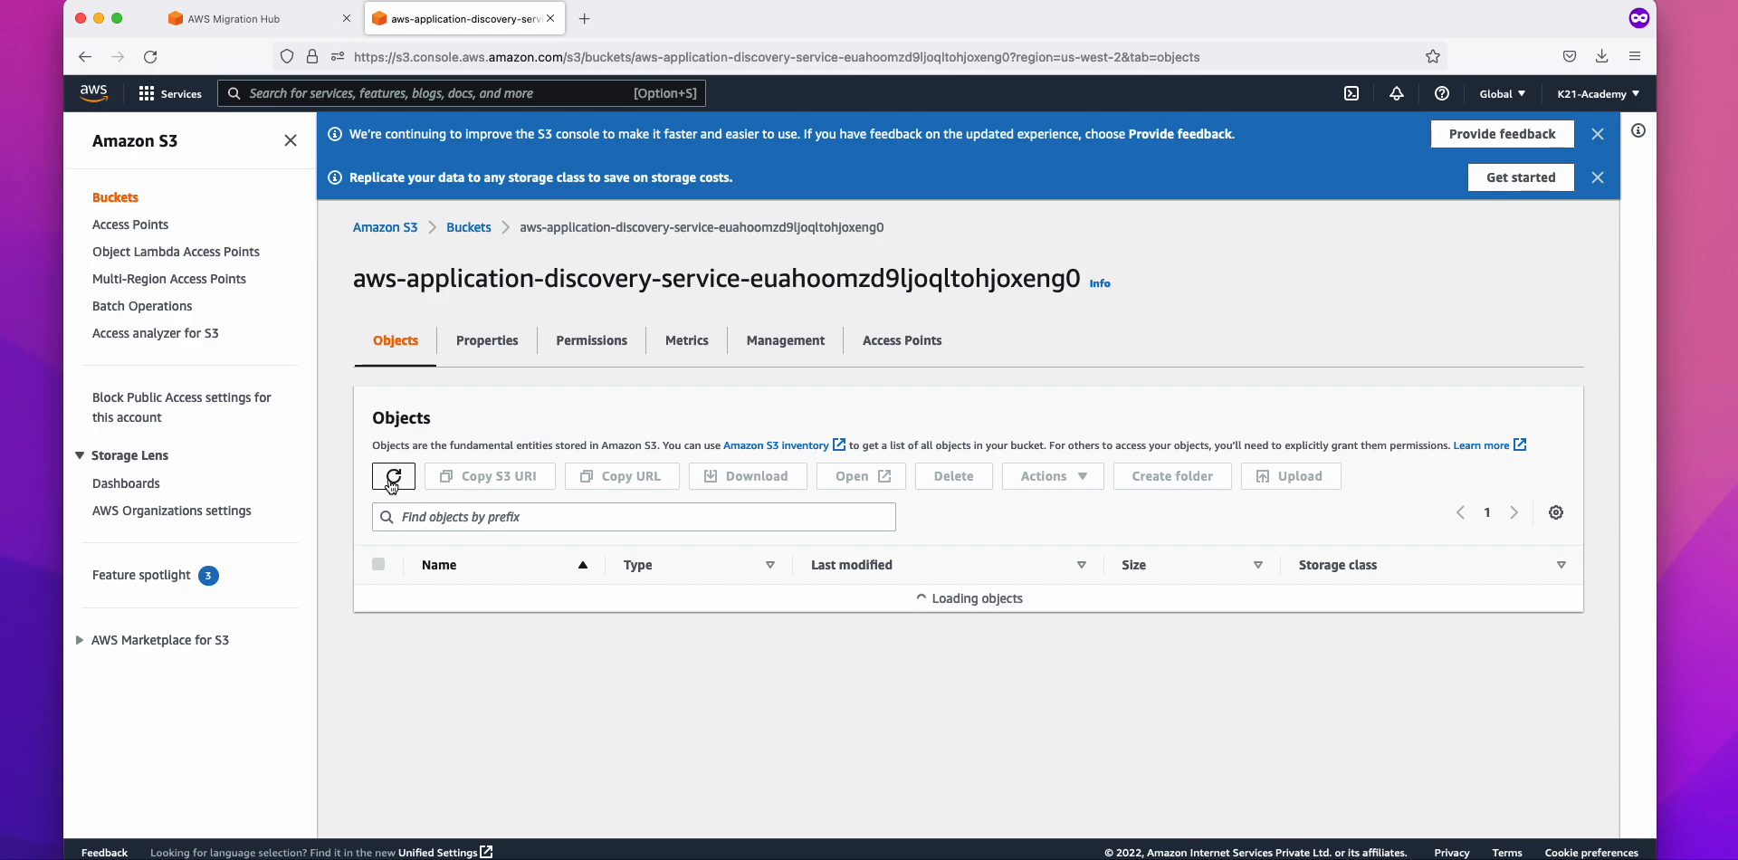
# Step: List the discovery agents sorted by collection status and tick the four Collecting agents
pyautogui.click(299, 20)
pyautogui.click(689, 223)
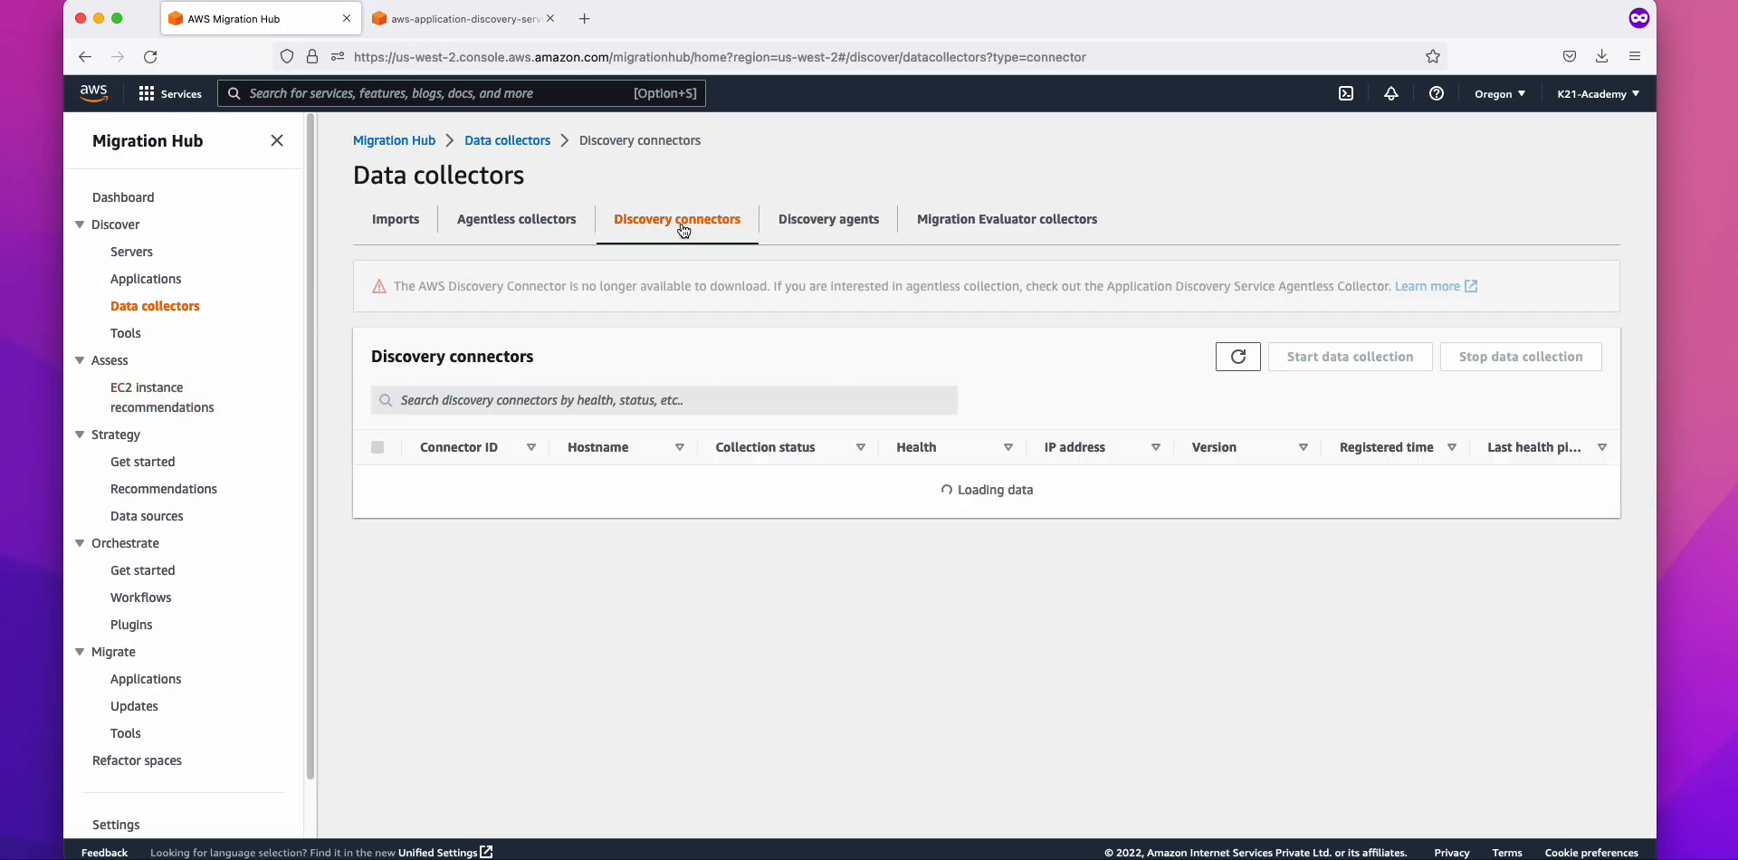
pyautogui.click(826, 228)
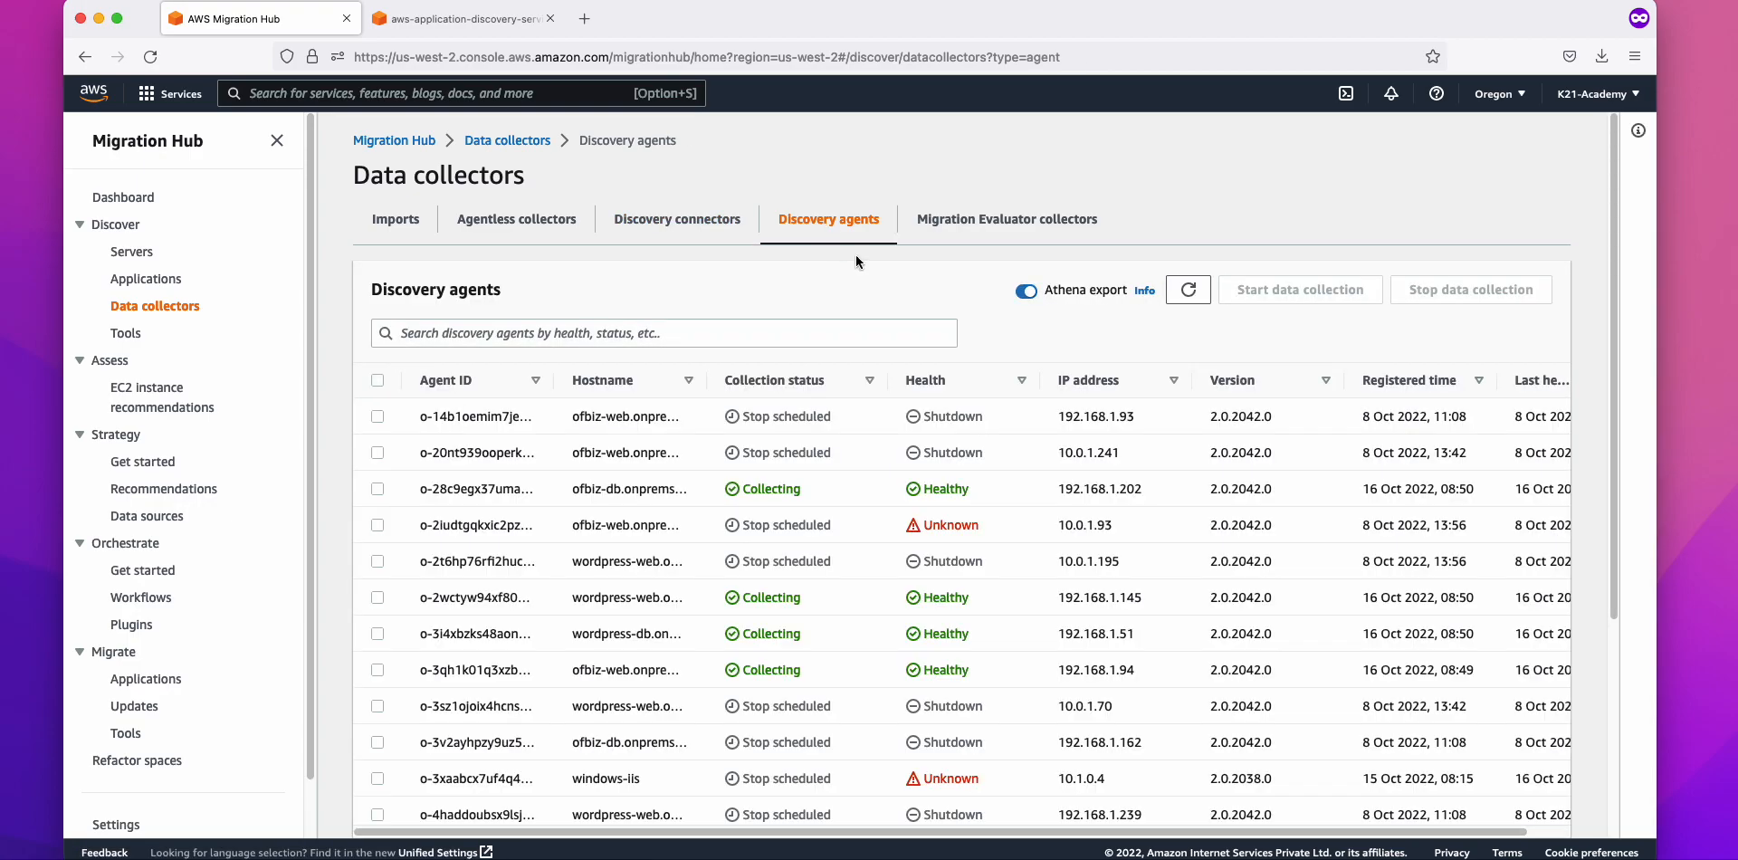
pyautogui.click(760, 380)
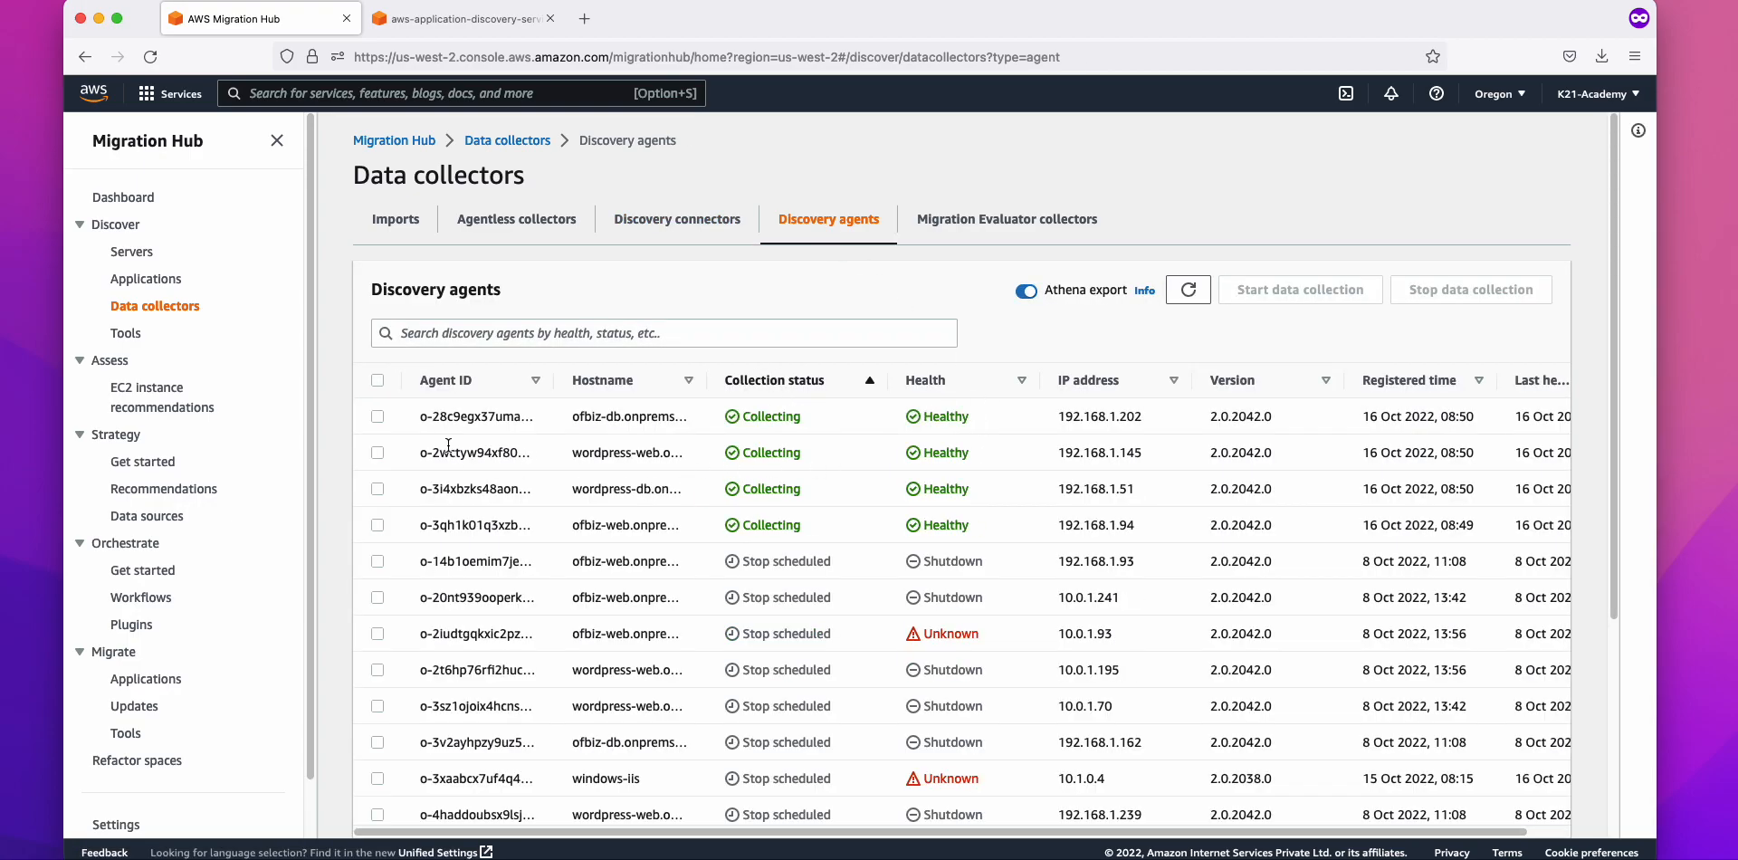
pyautogui.click(377, 416)
pyautogui.click(378, 453)
pyautogui.click(378, 489)
pyautogui.click(378, 525)
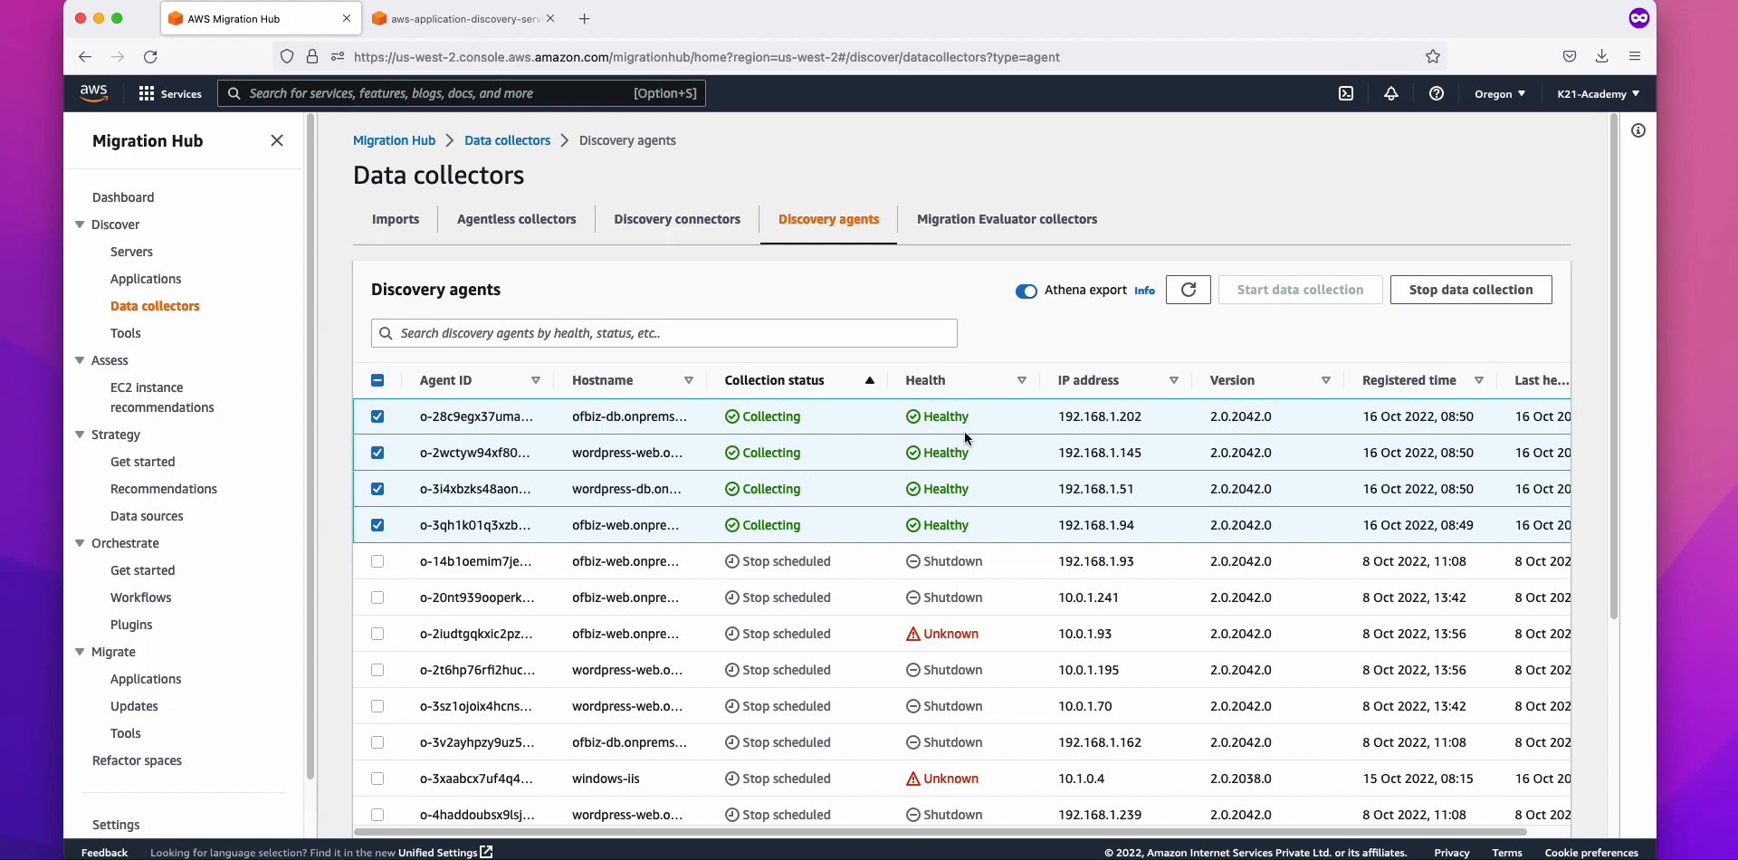
# Step: Highlight the collecting agents' IP addresses and refresh the table, showing them Collecting and Healthy
pyautogui.moveTo(1057, 416); pyautogui.dragTo(1142, 417)
pyautogui.moveTo(1064, 452); pyautogui.dragTo(1135, 527)
pyautogui.click(1182, 300)
pyautogui.click(464, 22)
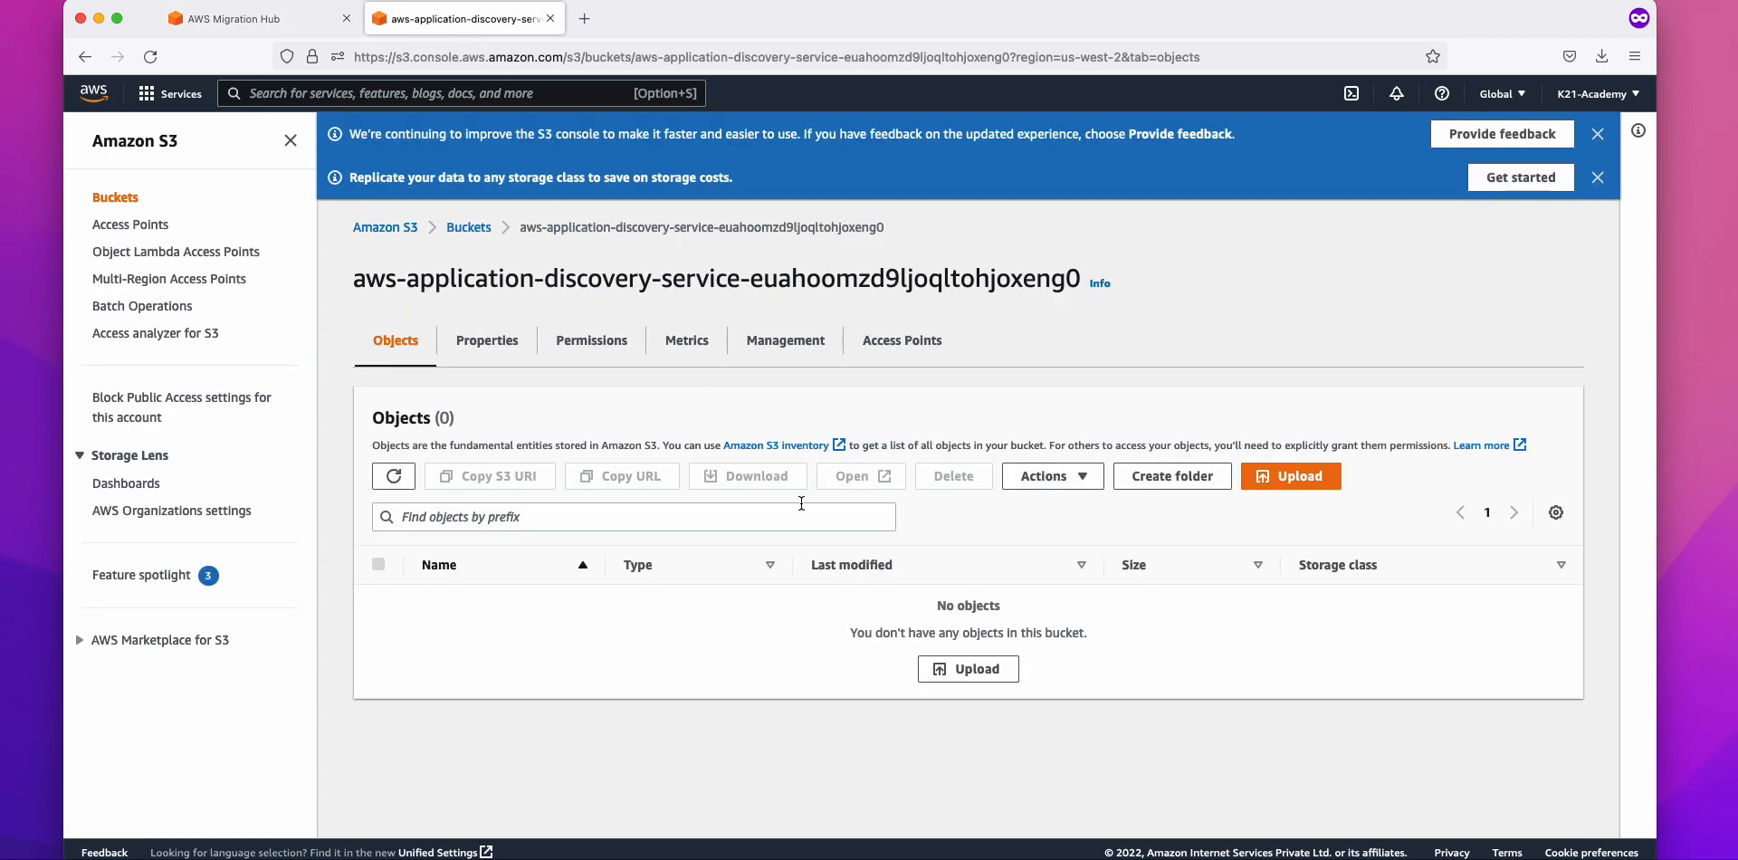
# Step: Refresh the S3 bucket list and reopen the discovery service bucket, confirming it still holds no objects
pyautogui.click(475, 237)
pyautogui.click(1120, 383)
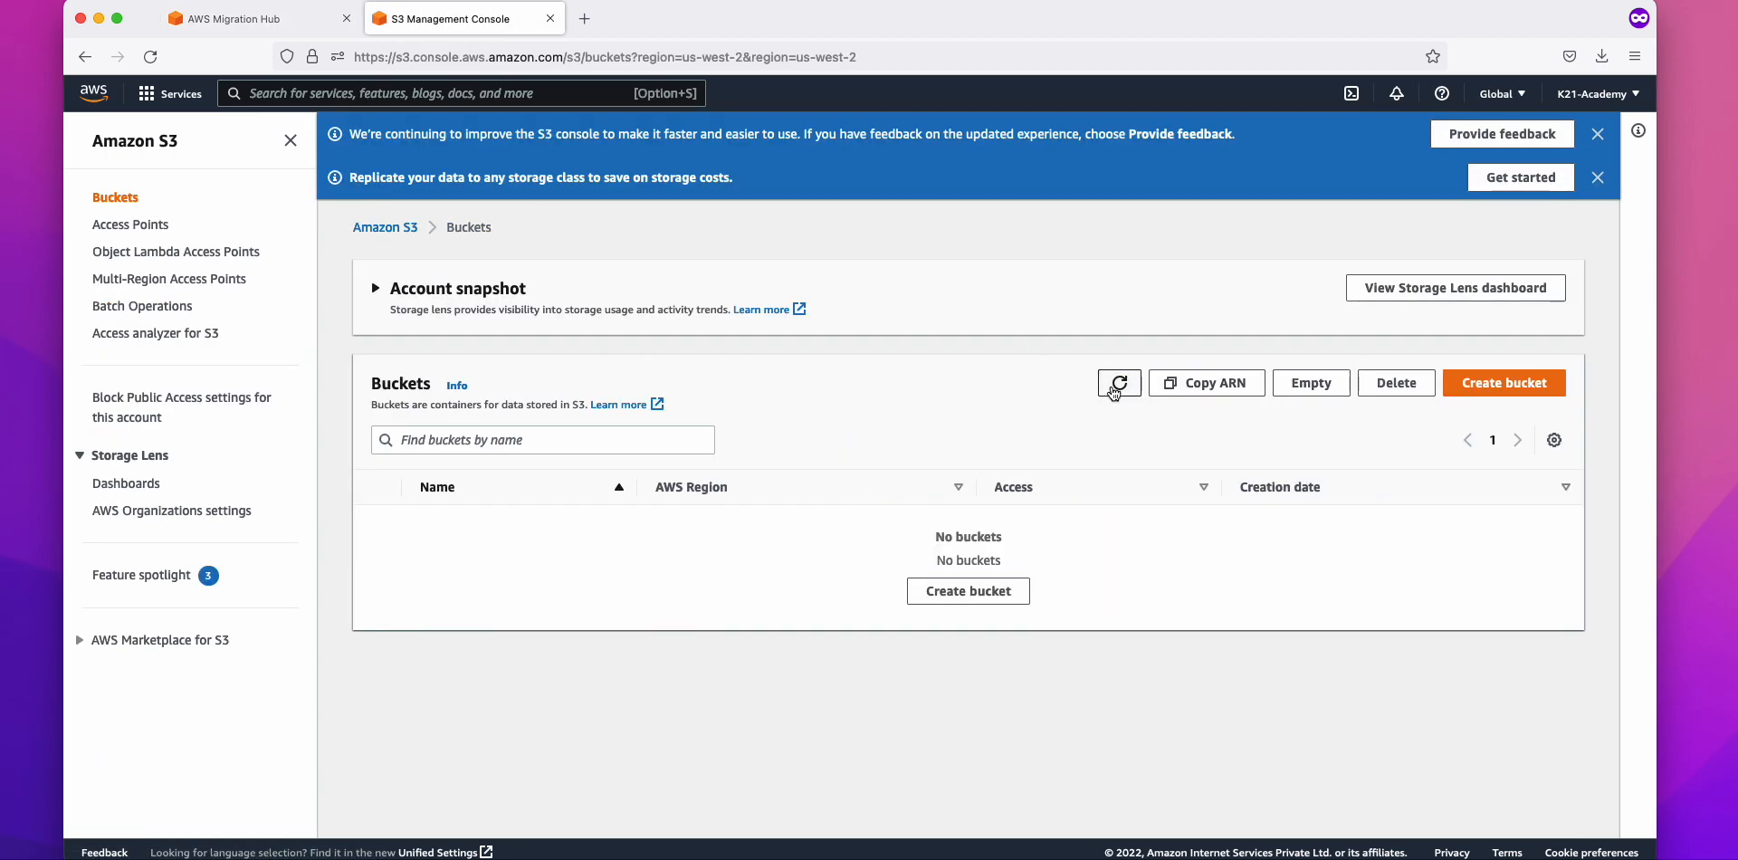
pyautogui.click(552, 520)
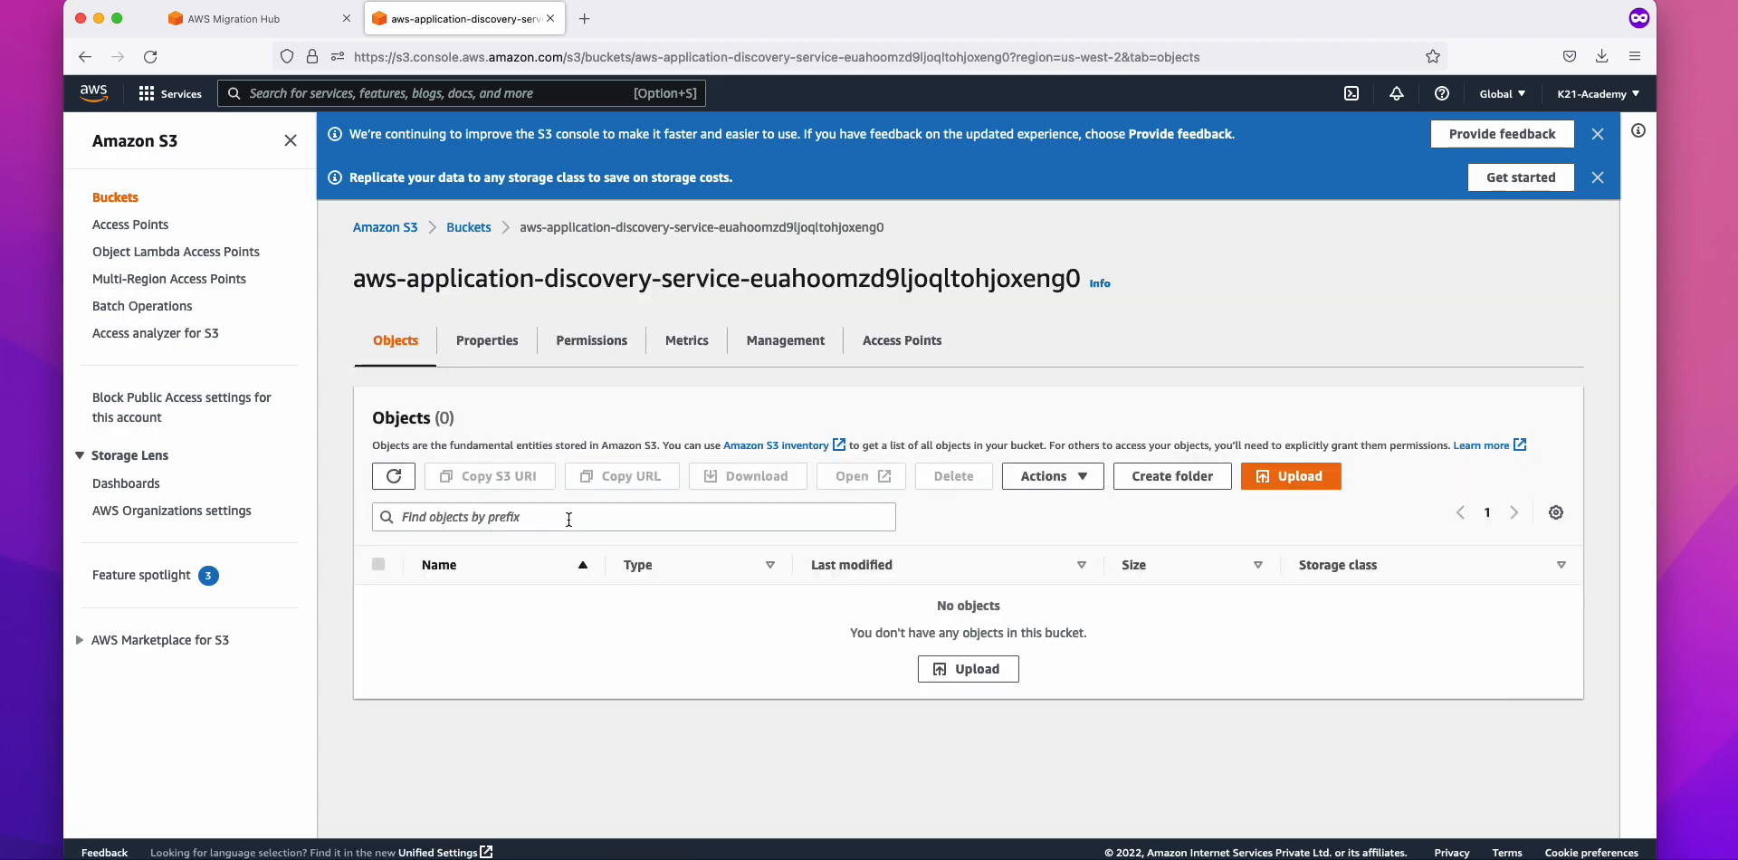
pyautogui.click(467, 229)
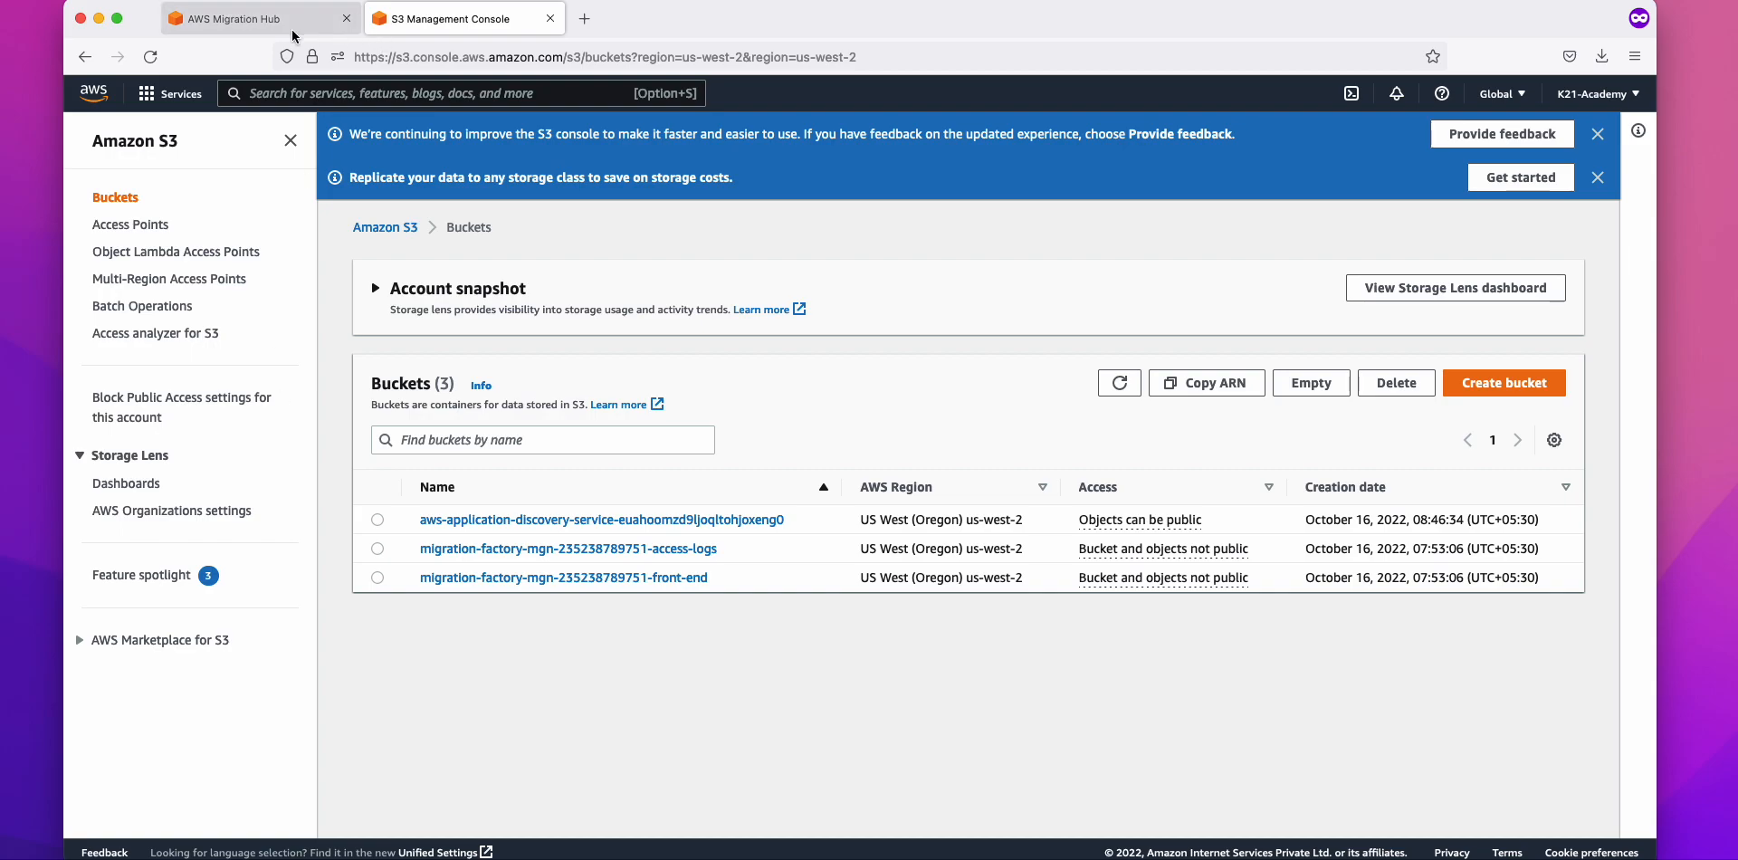
pyautogui.click(253, 18)
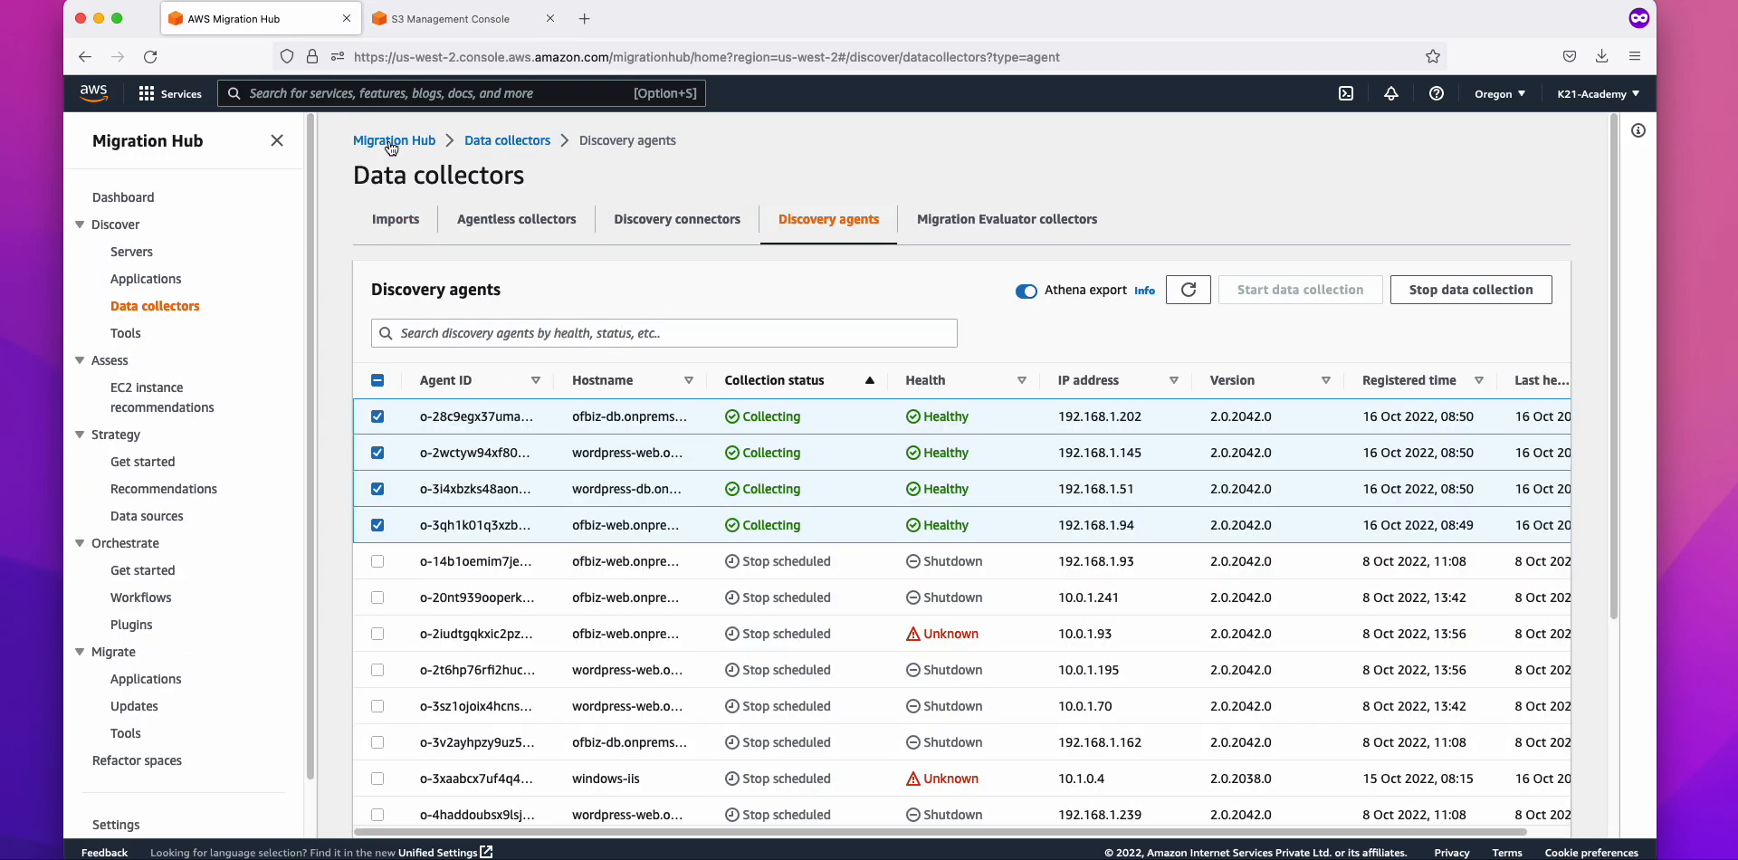